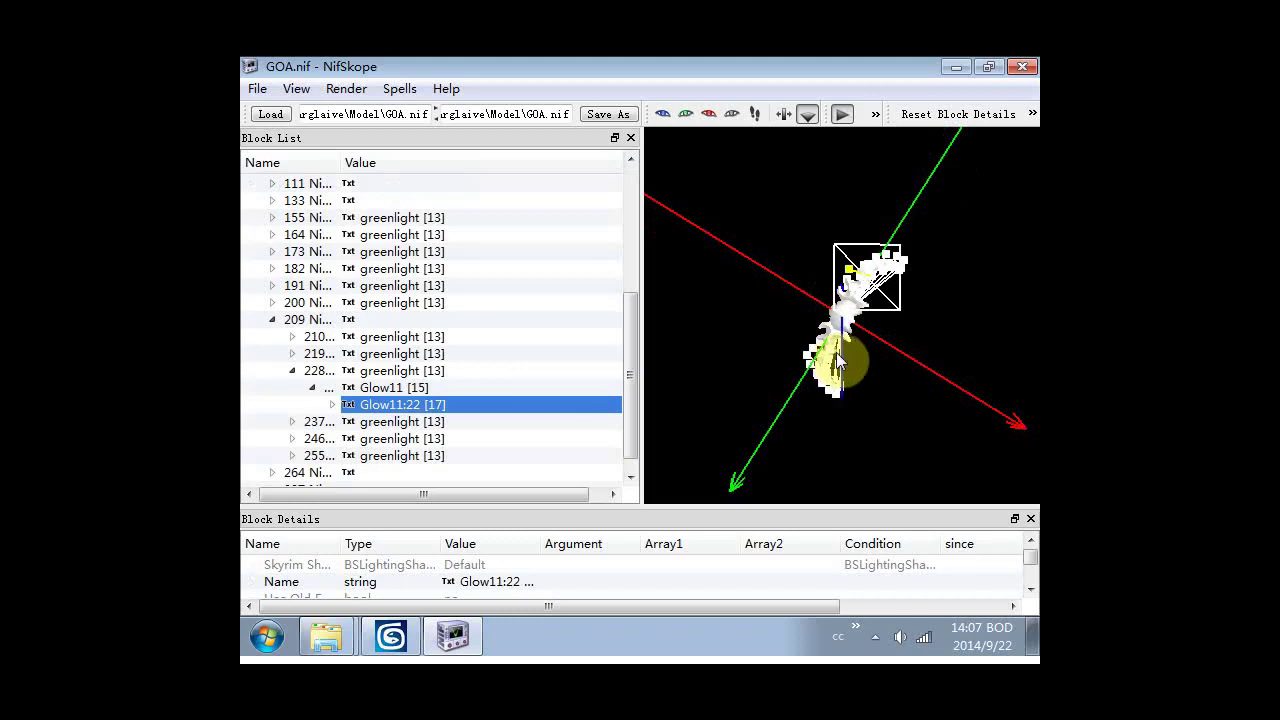
Select the 1stPersonSOA:1 glaive mesh and export it to the Model folder as AzzinothWarglaive.obj.
left_click(840, 332)
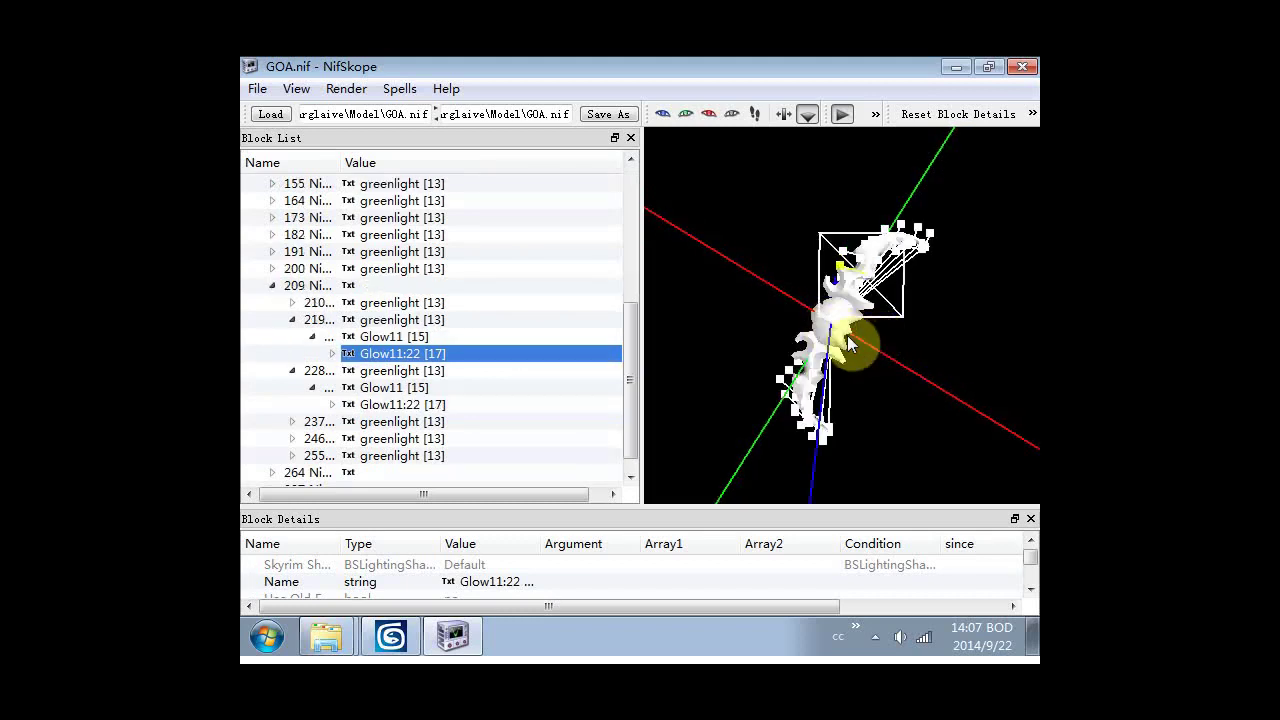
left_click(836, 340)
scroll(866, 370, "up", 6)
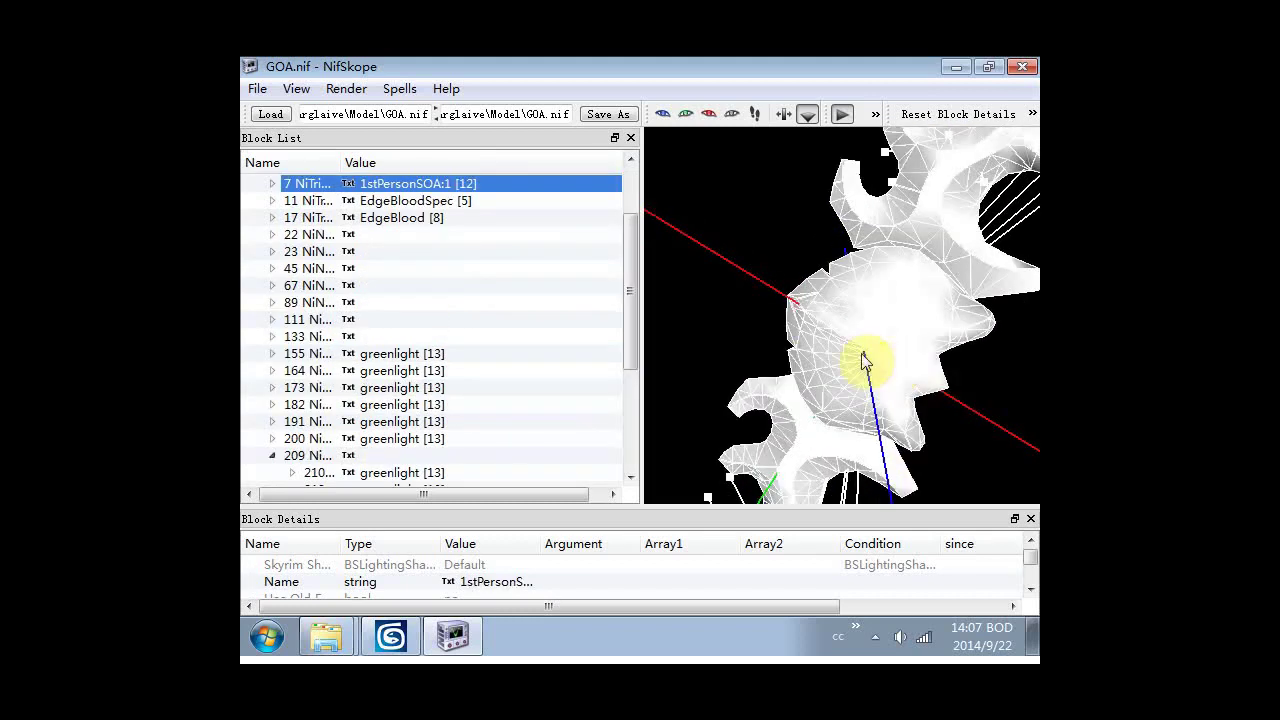
left_click(257, 88)
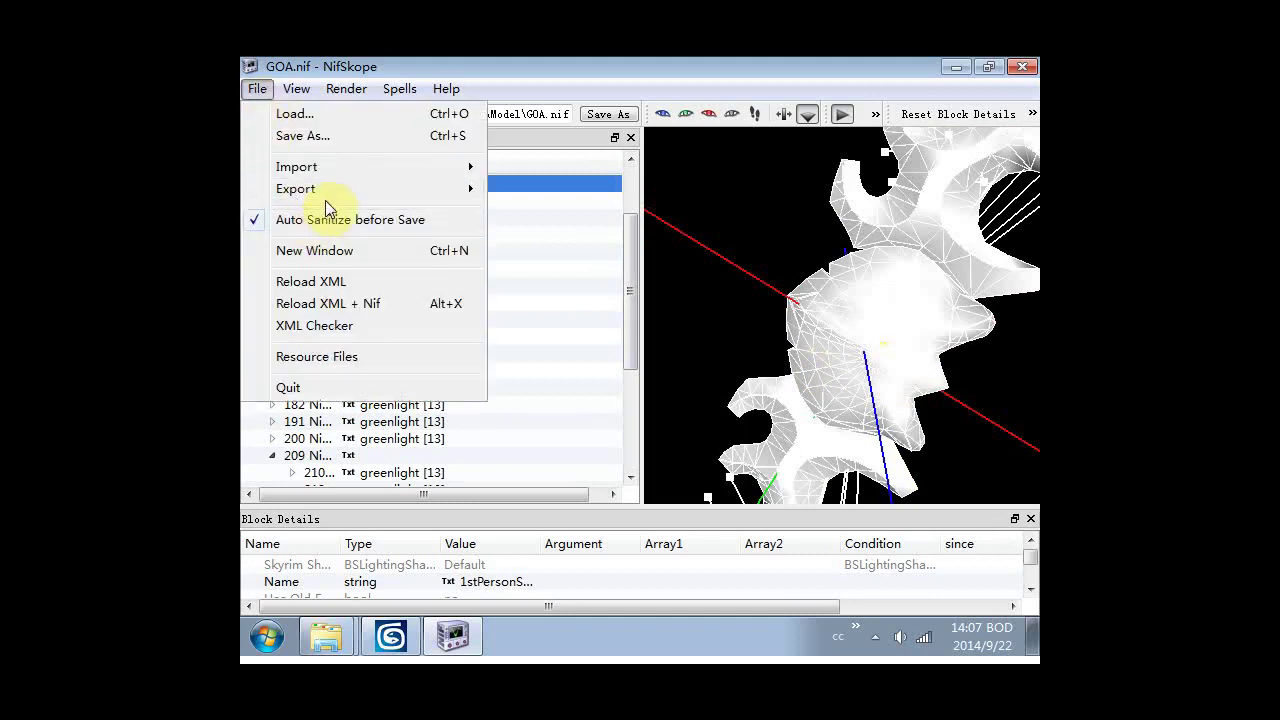
mouse_move(435, 192)
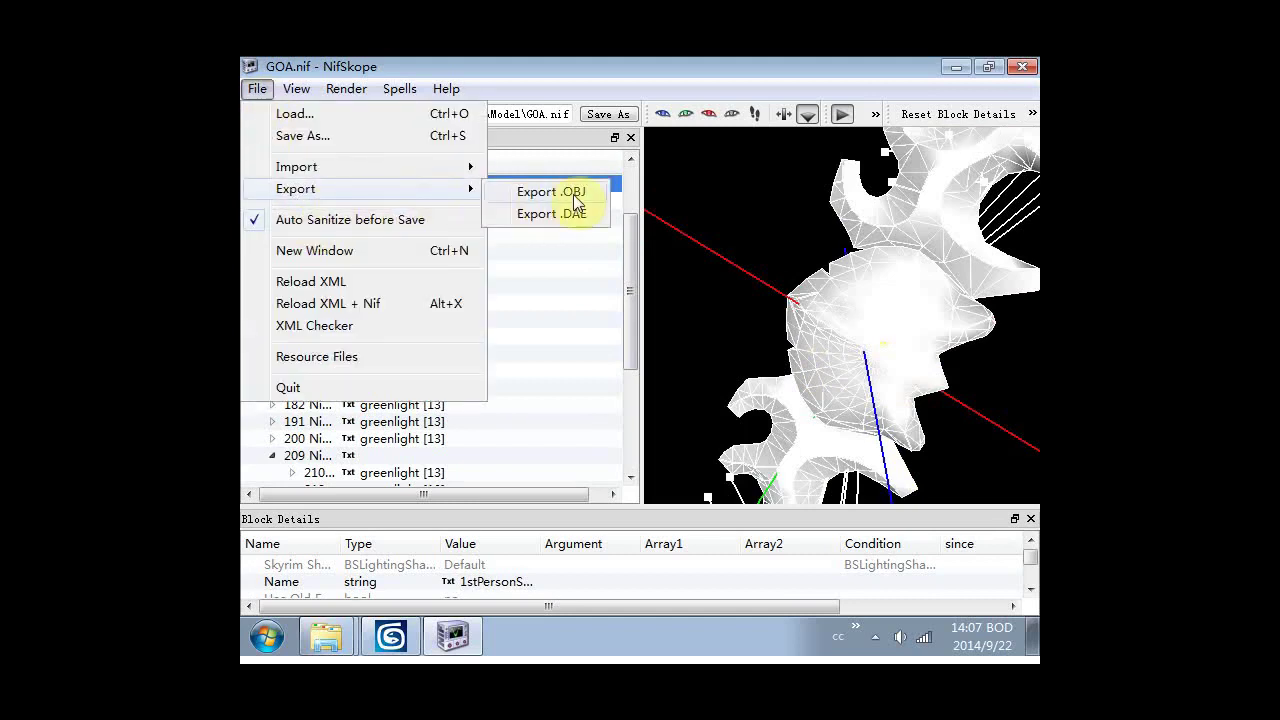
left_click(575, 195)
left_click(703, 356)
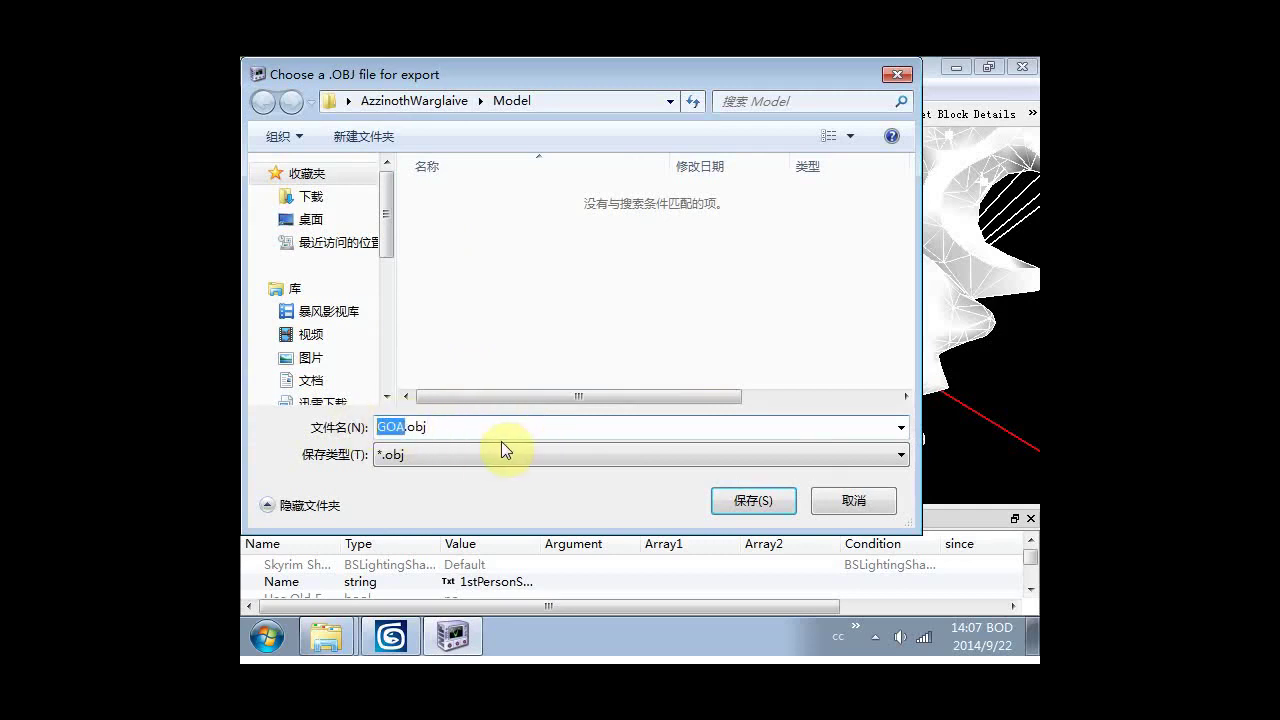
type("AzzinothWarglaive")
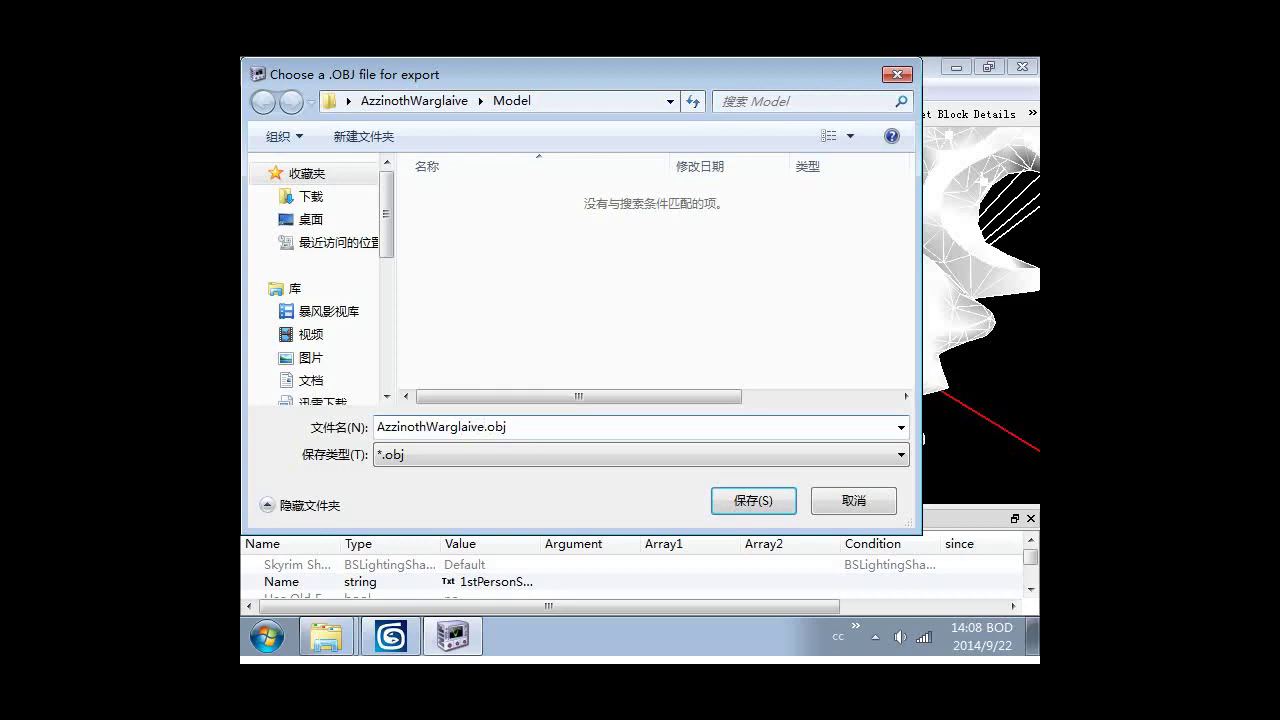
left_click(772, 503)
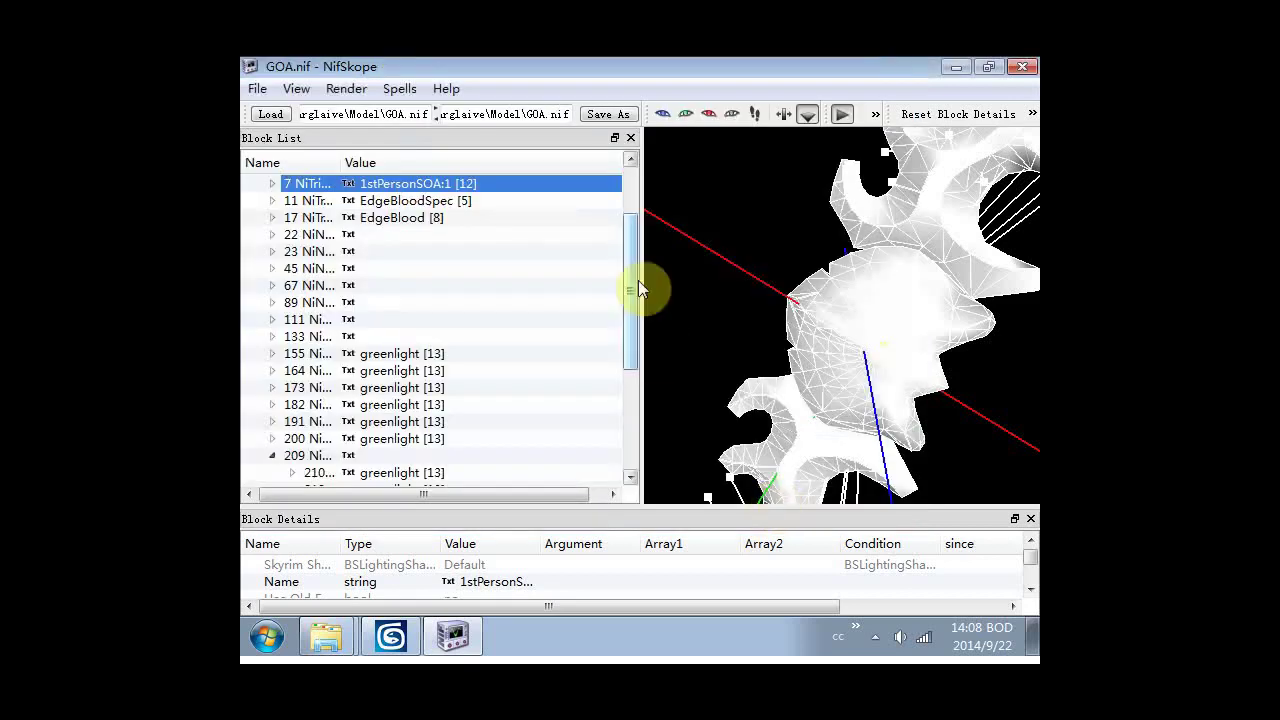
Close NifSkope and bring up the AzzinothWarglaive Model folder in the file explorer.
left_click(1024, 66)
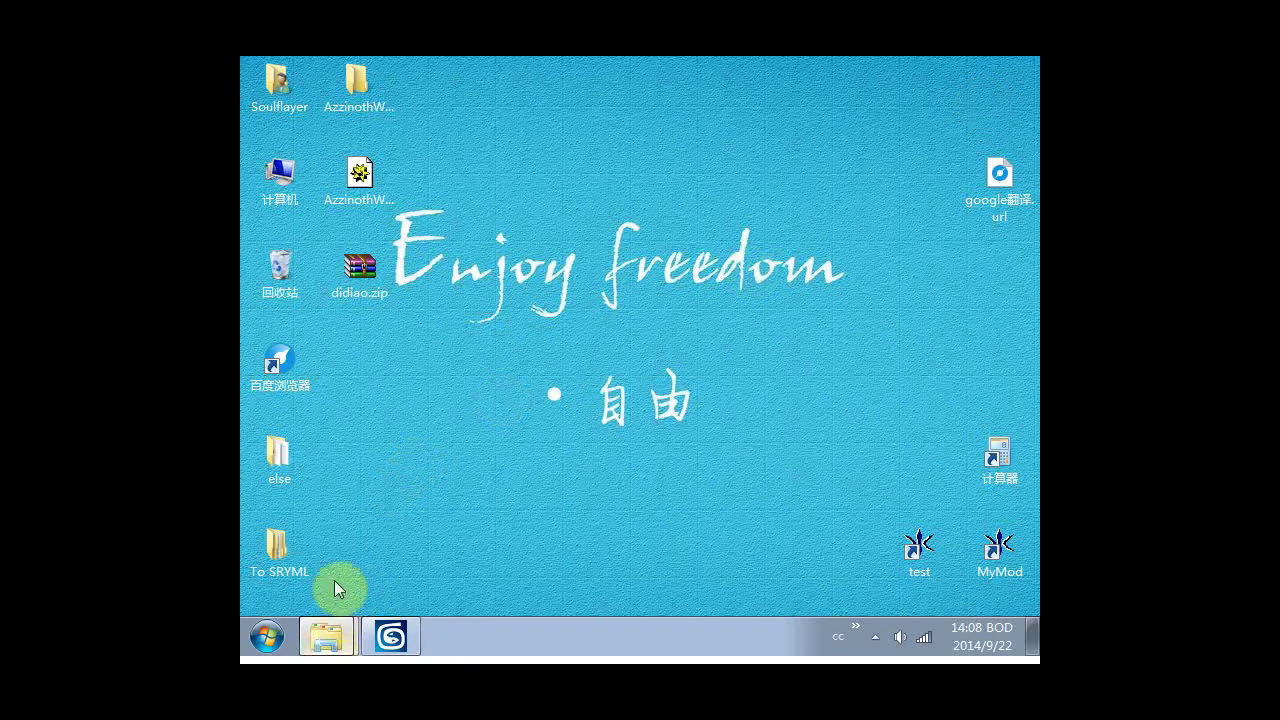
left_click(334, 563)
left_click(515, 382)
Import AzzinothWarglaive.obj from the Model folder into the 3ds Max 8 scene and deselect the imported mesh.
left_click(526, 257)
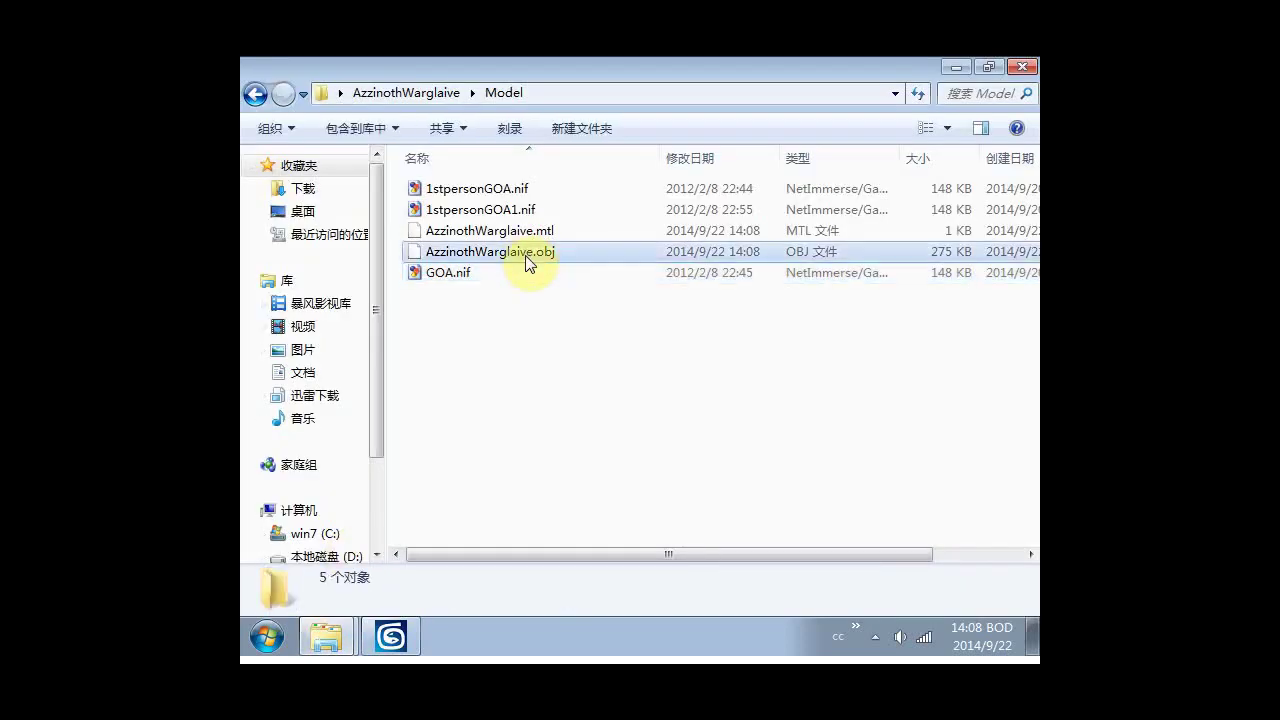
left_click(525, 255)
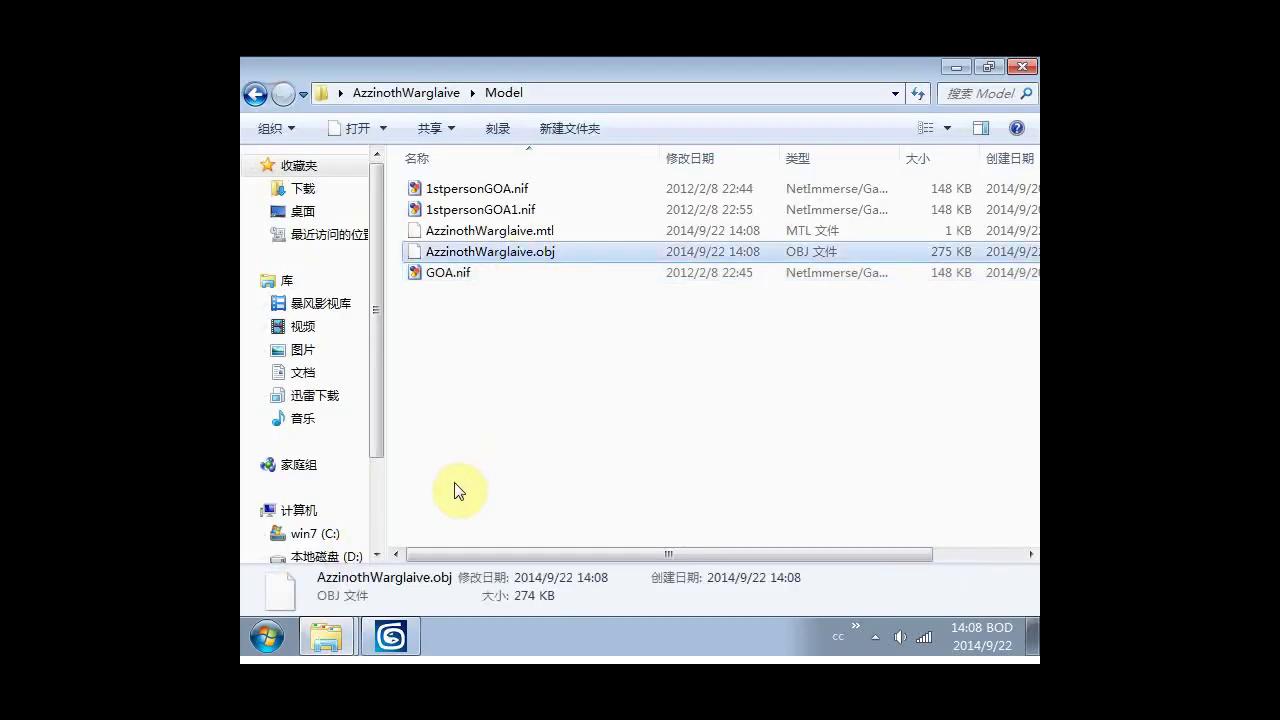
left_click_drag(388, 640, 719, 424)
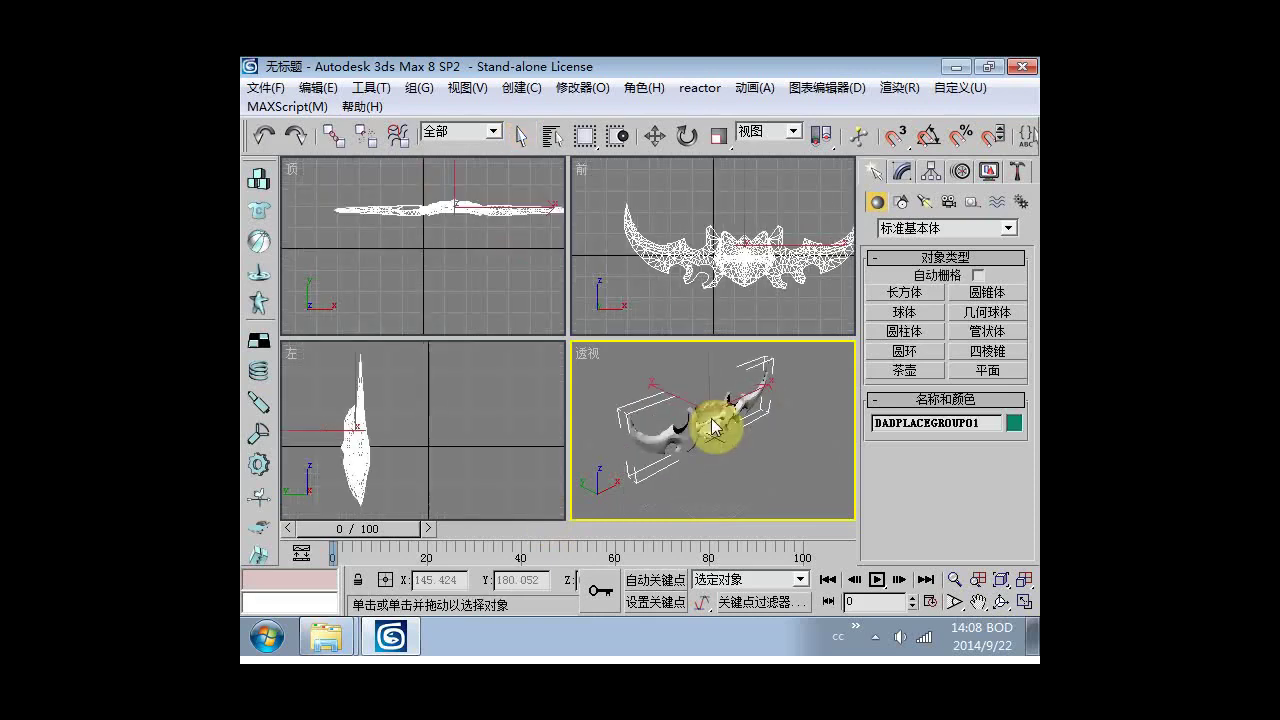
left_click(723, 421)
left_click(816, 474)
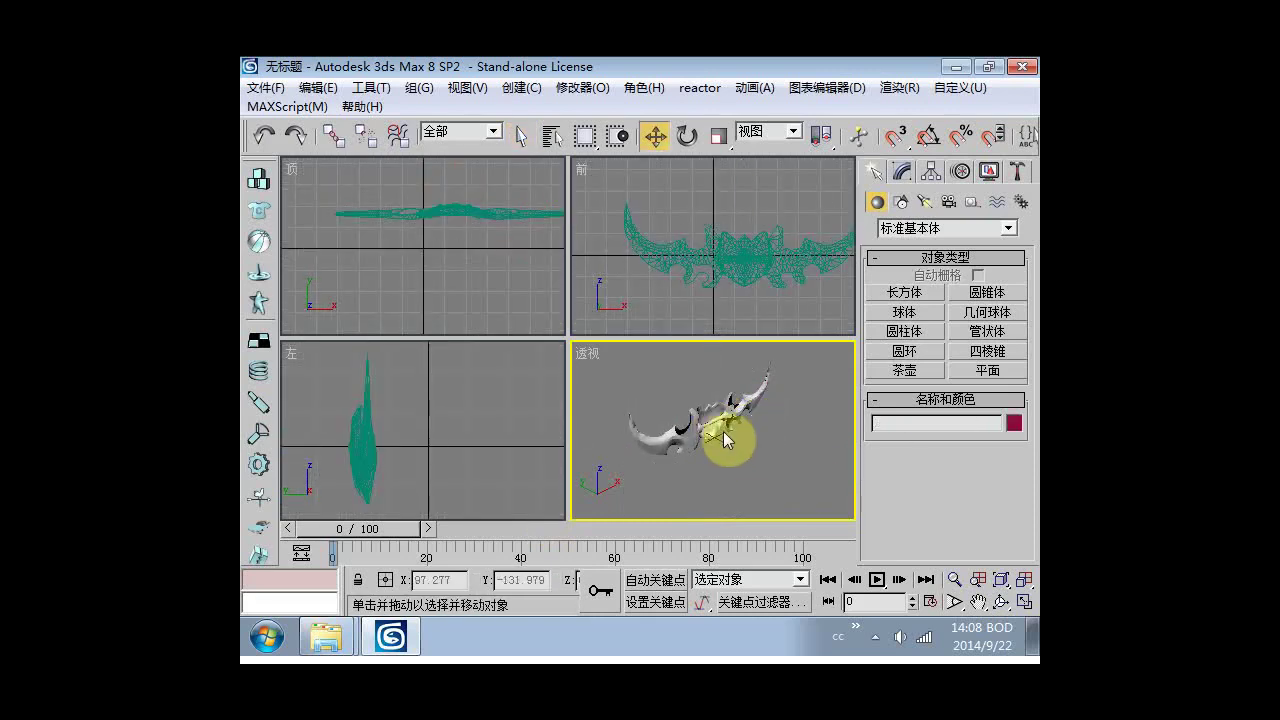
Start exporting the scene and choose the desktop's AzzinothWarglaive\Model folder as the destination.
left_click(263, 87)
mouse_move(287, 106)
mouse_move(265, 87)
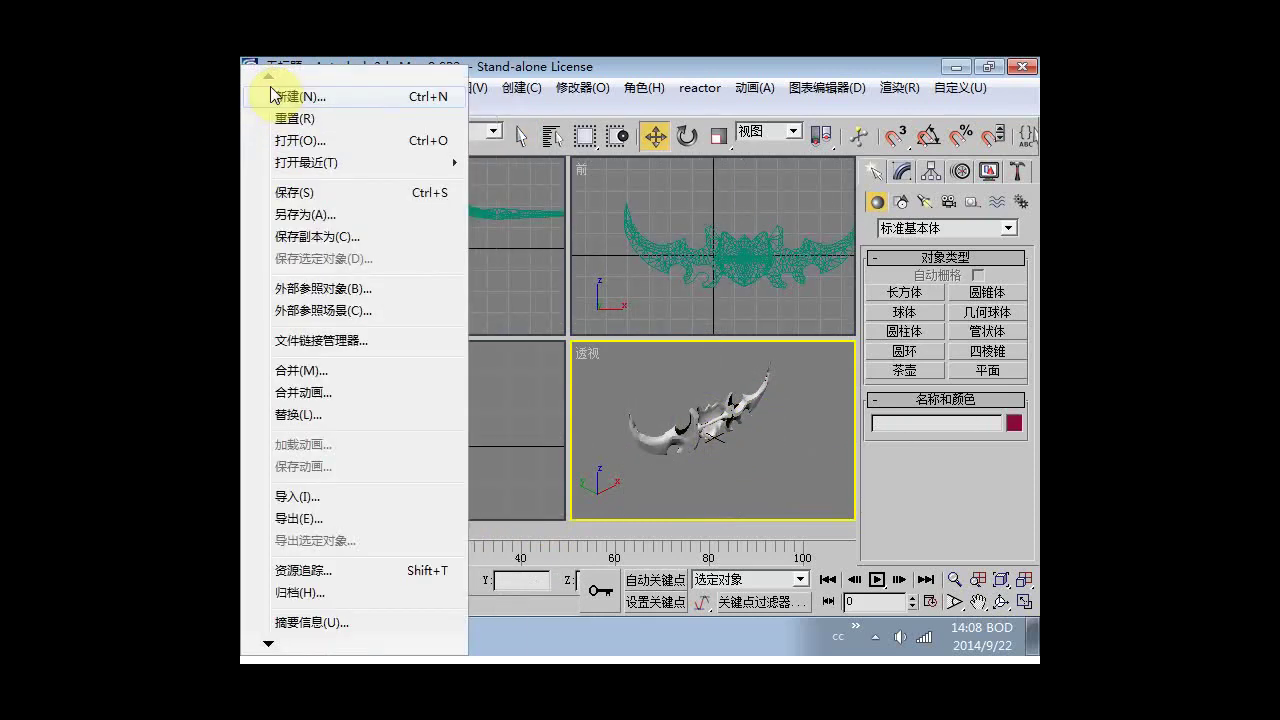
left_click(300, 520)
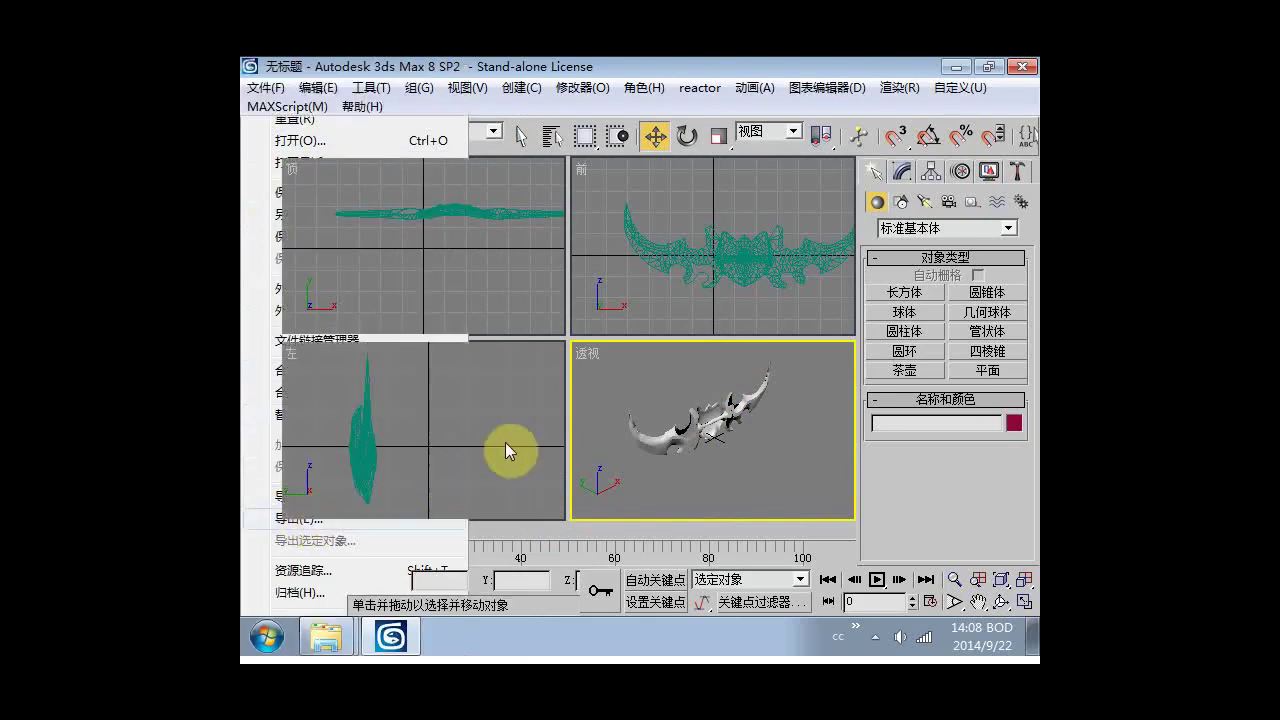
left_click(528, 146)
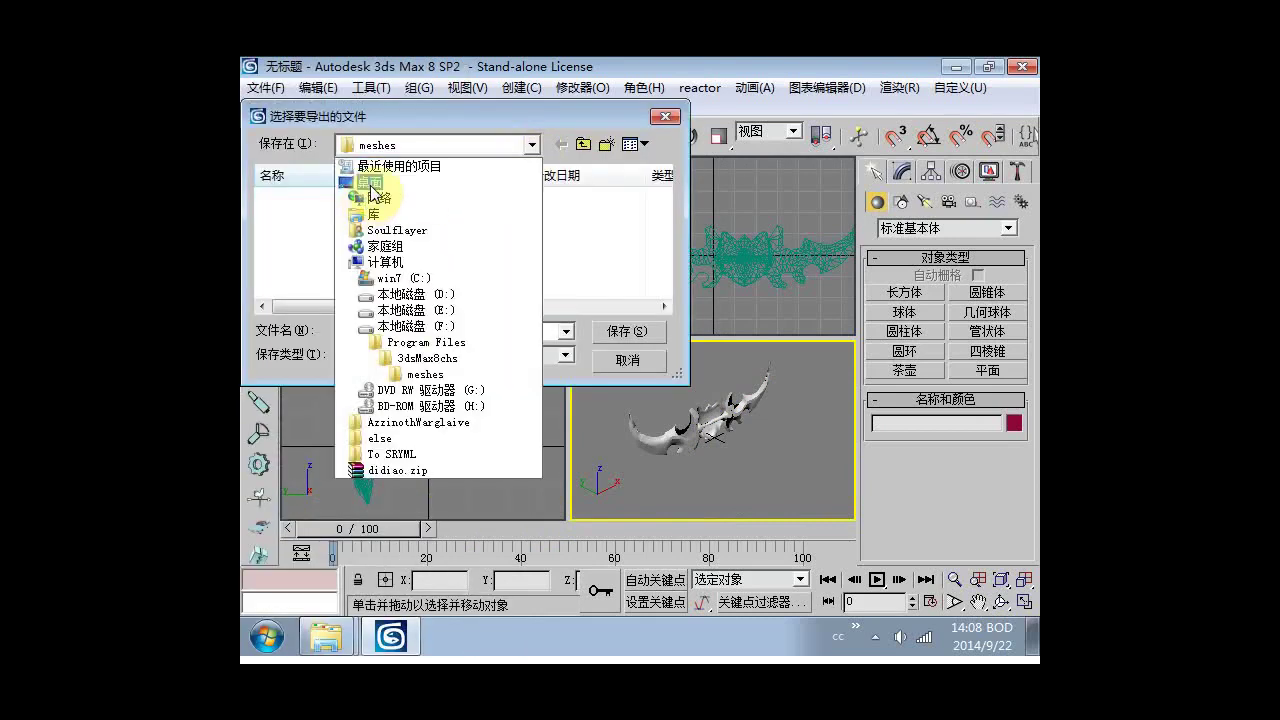
left_click(370, 182)
scroll(614, 249, "down", 1)
scroll(614, 249, "down", 1)
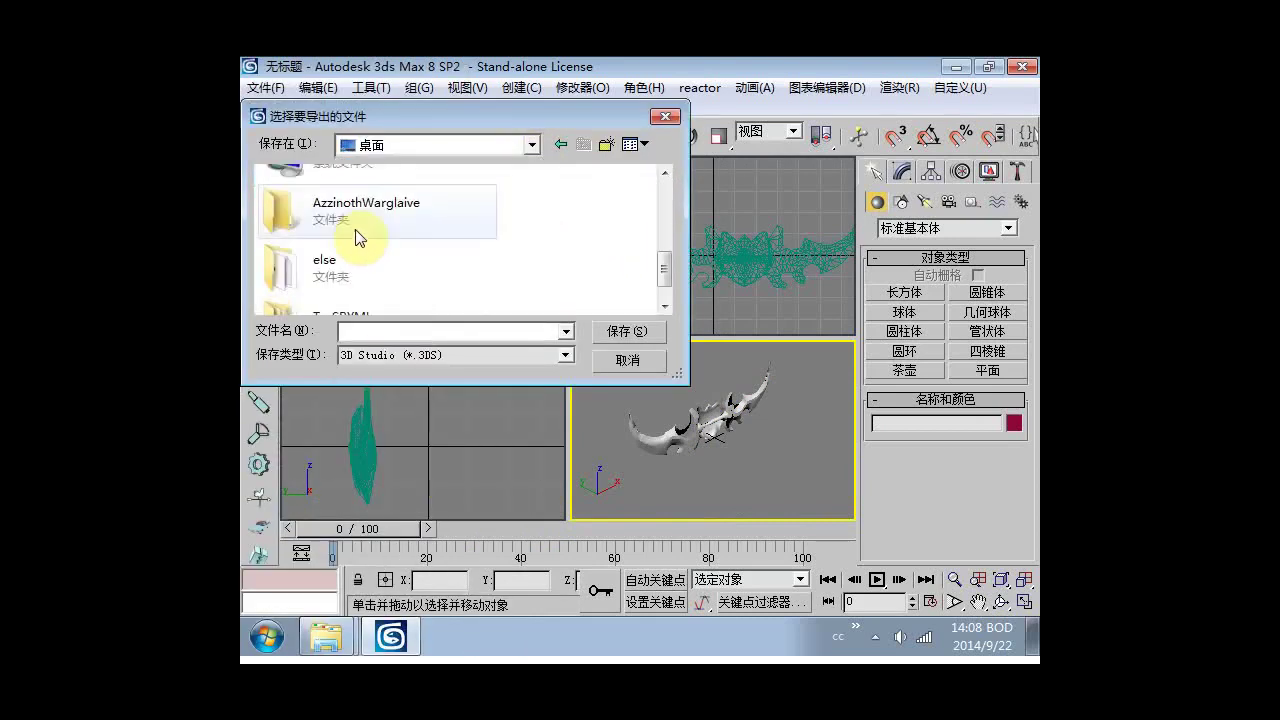
double_click(371, 229)
double_click(331, 199)
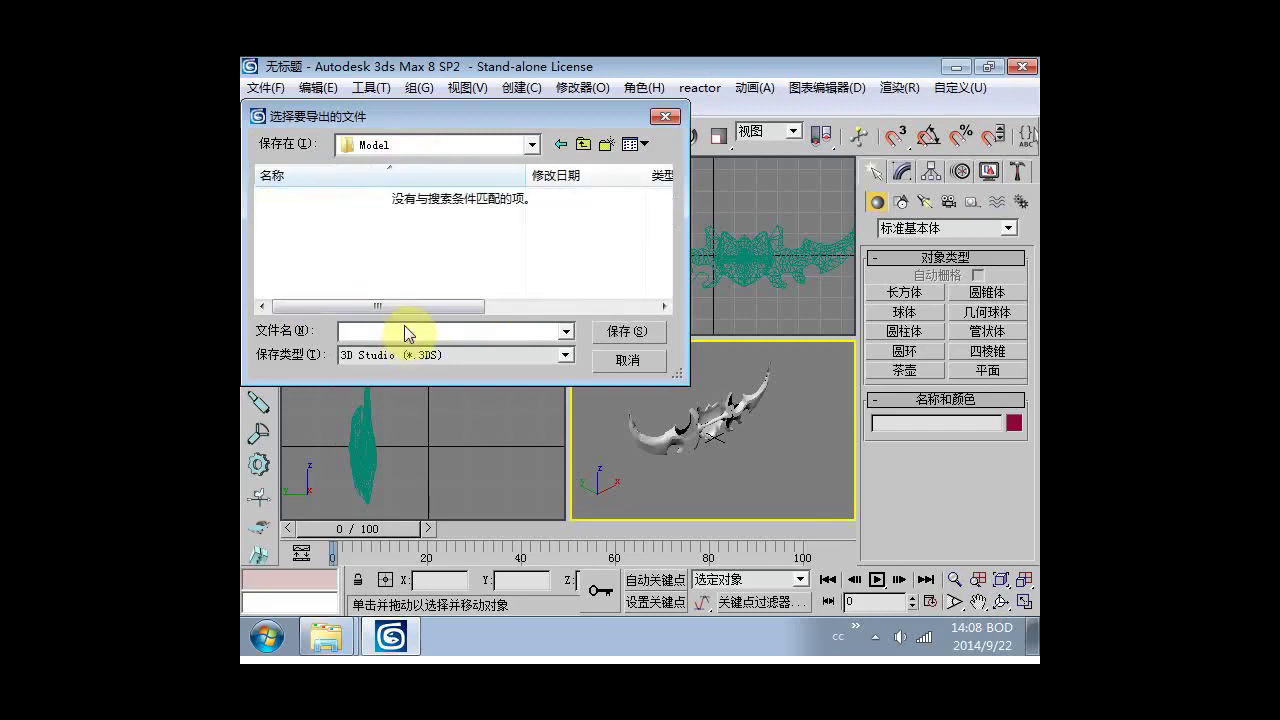
Name the export AzzinothWarglaive, save it in 3D Studio (*.3DS) format and accept the export options.
type("A")
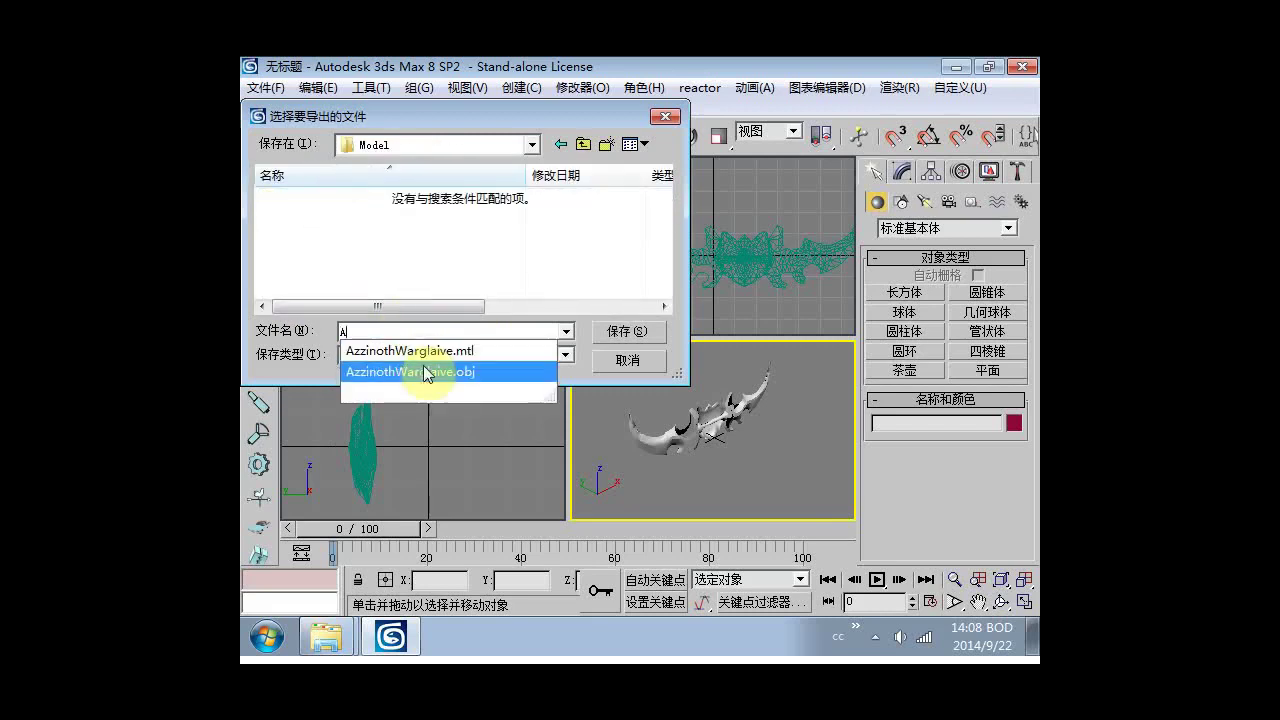
left_click(449, 350)
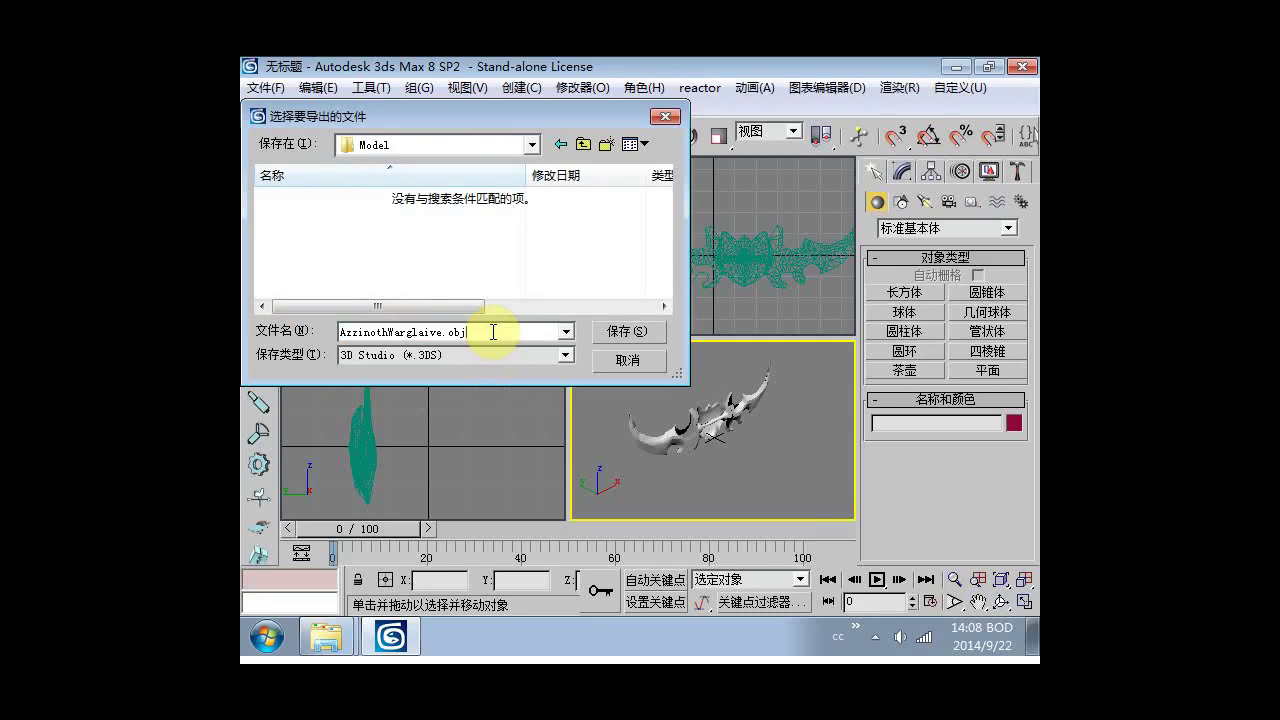
key("BackSpace")
key("BackSpace")
key("BackSpace")
key("BackSpace")
type("e.3ds")
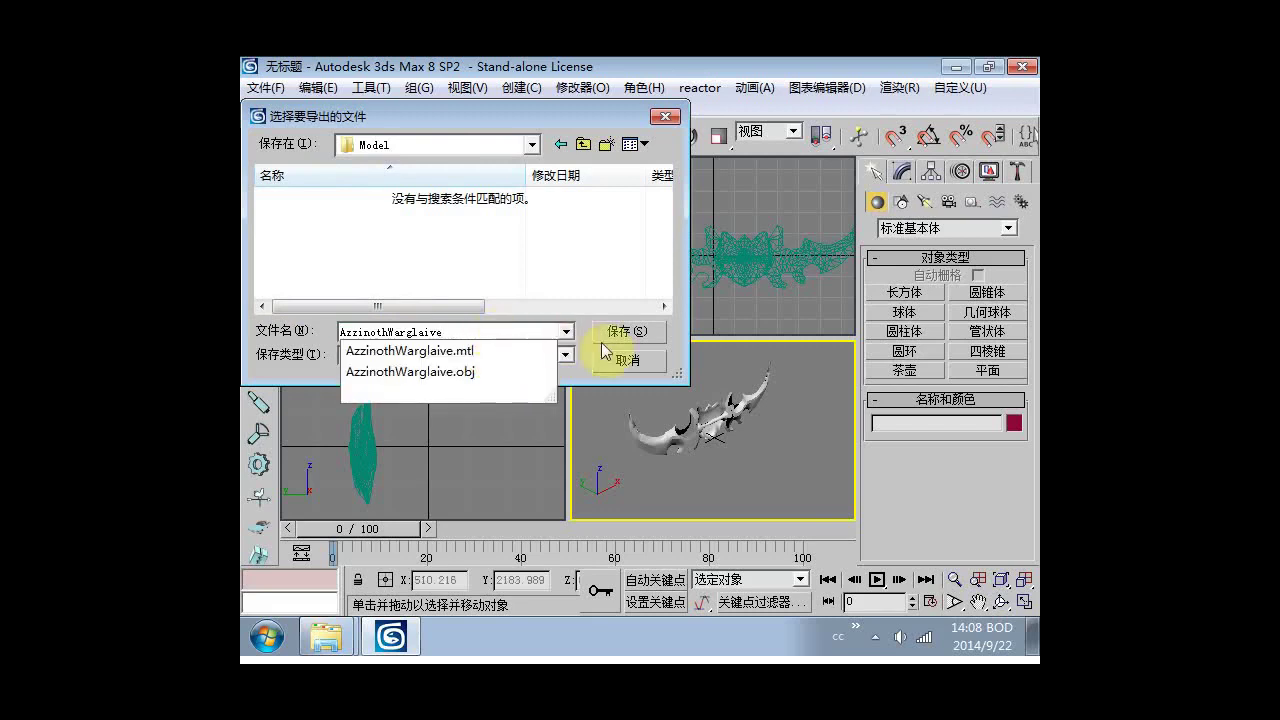
left_click(628, 332)
left_click(619, 361)
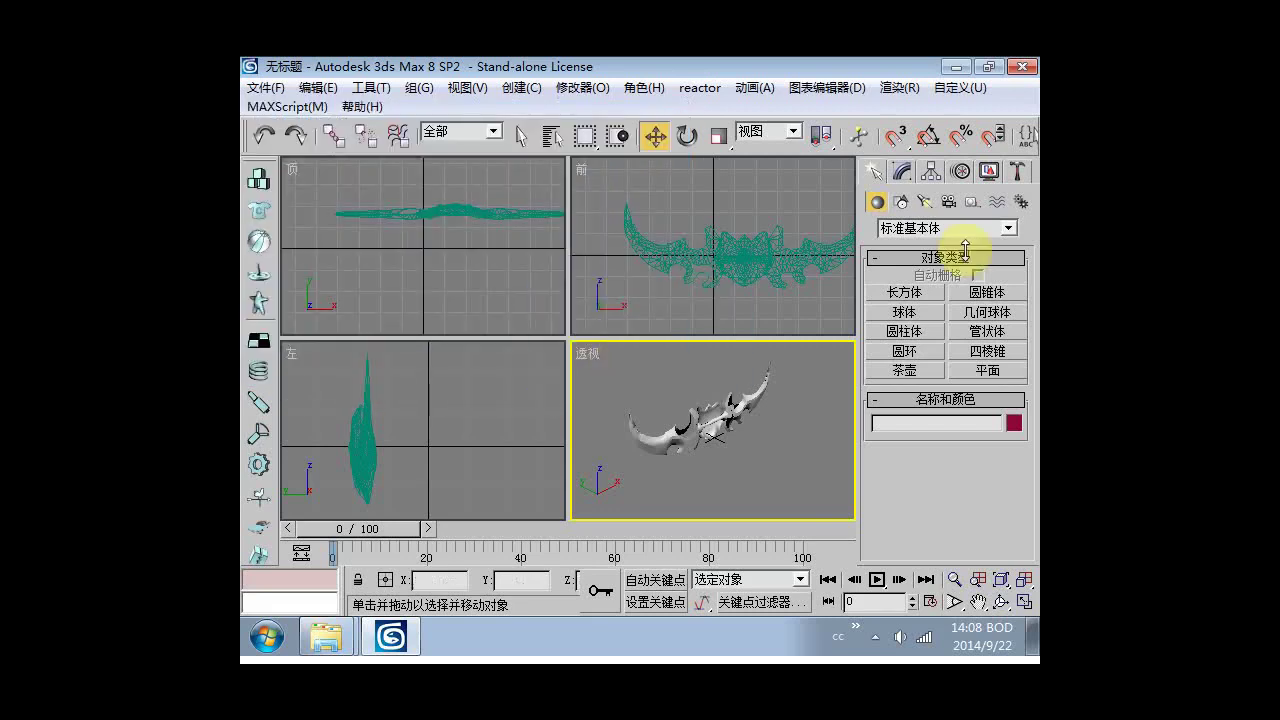
Close 3ds Max 8 and launch 3D Studio MAX R2.5.
left_click(1021, 66)
left_click(650, 418)
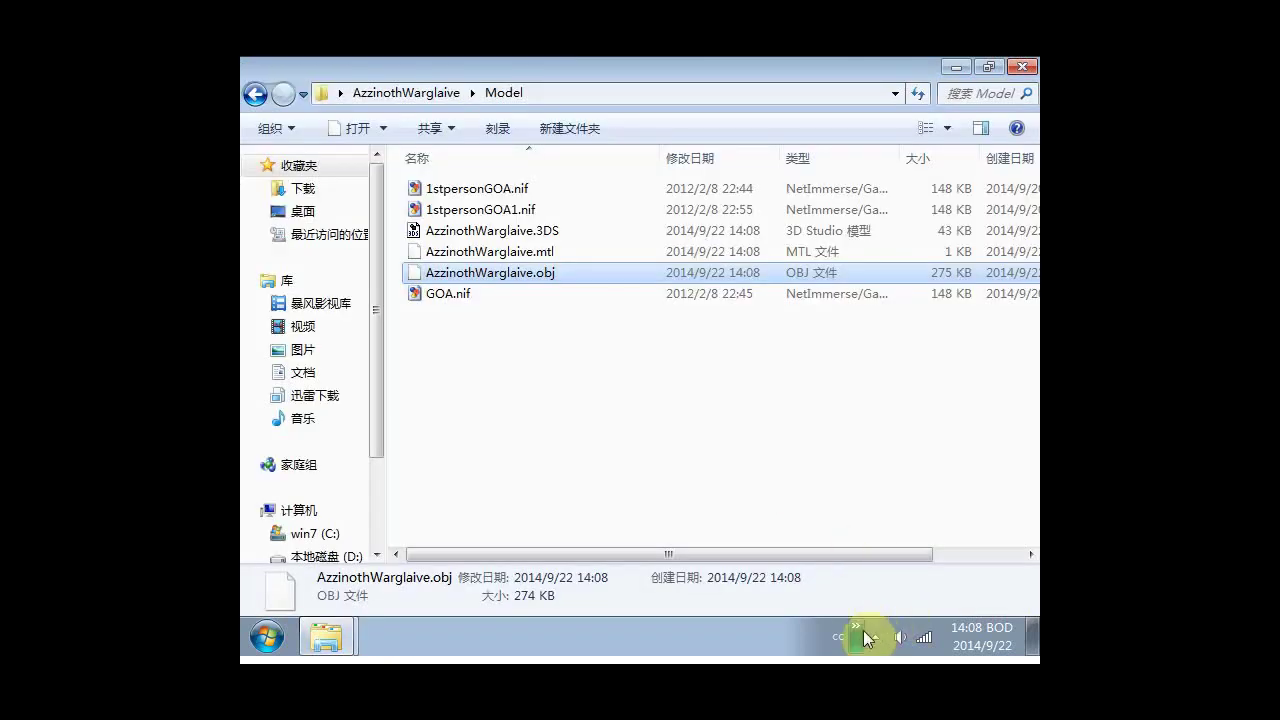
left_click(860, 631)
left_click(869, 586)
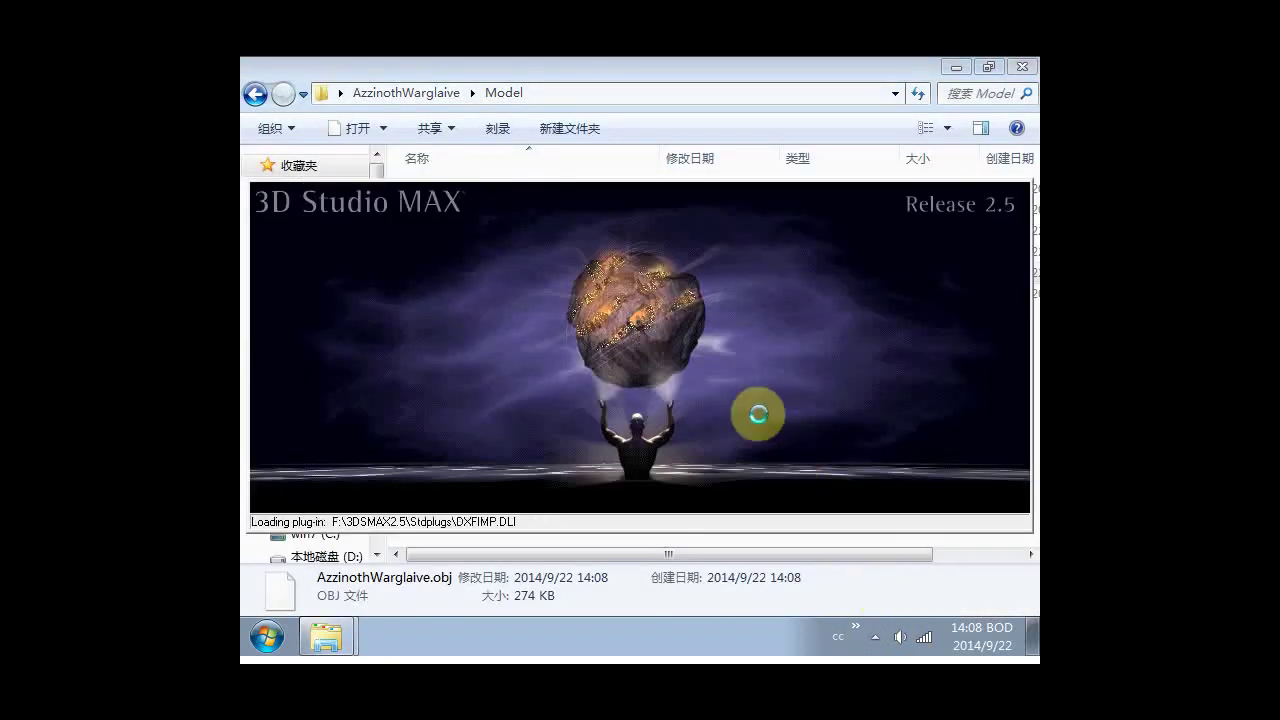
Import AzzinothWarglaive.3DS from the Model folder into the Perspective viewport of 3D Studio MAX R2.5.
left_click(958, 66)
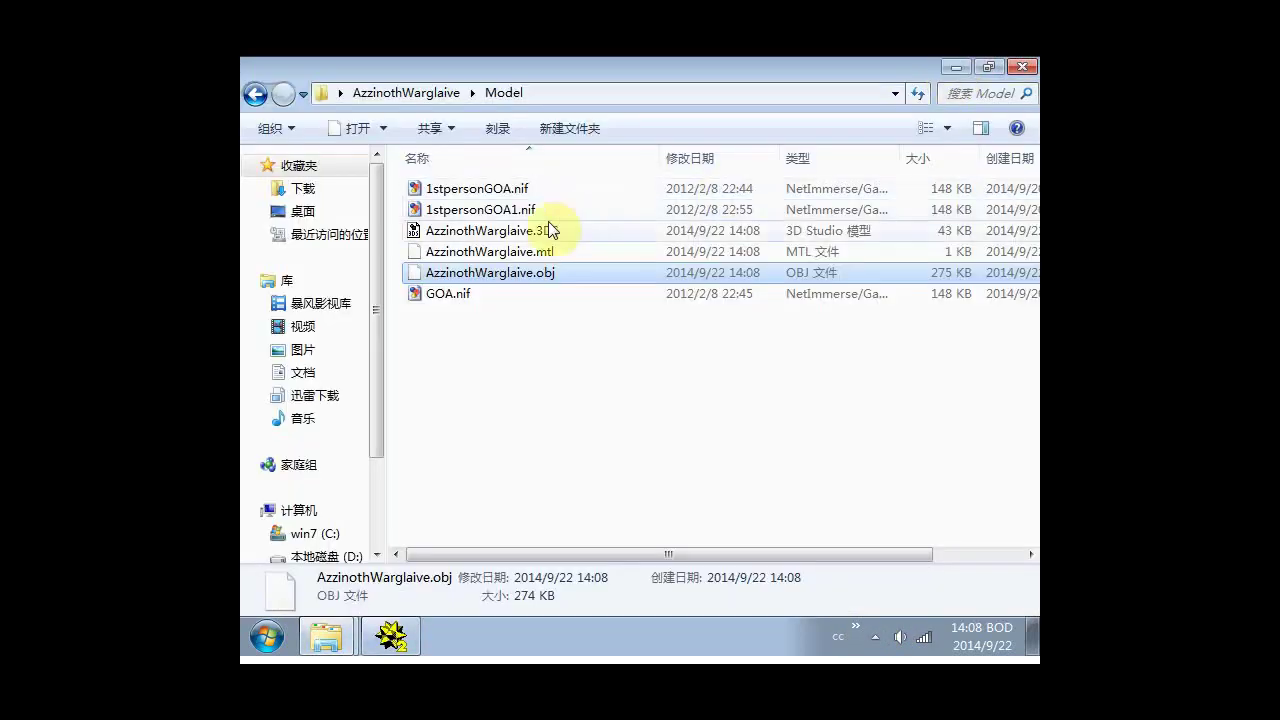
left_click(553, 233)
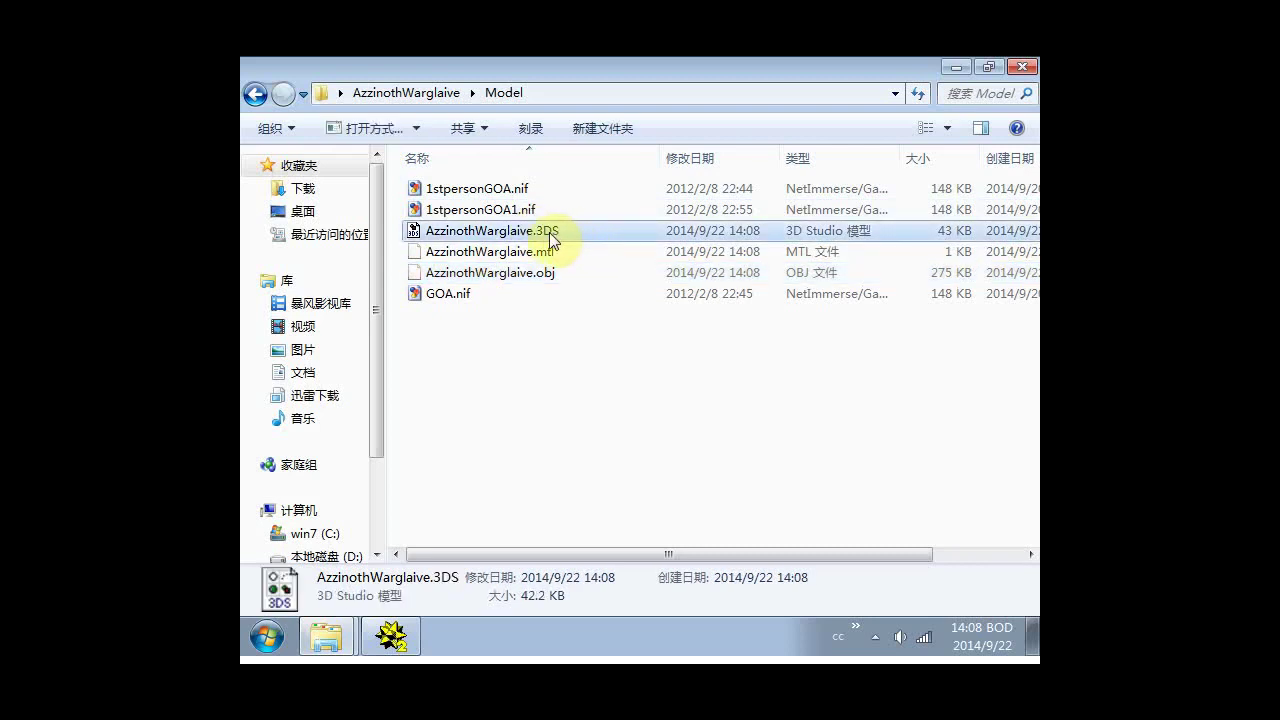
left_click(391, 636)
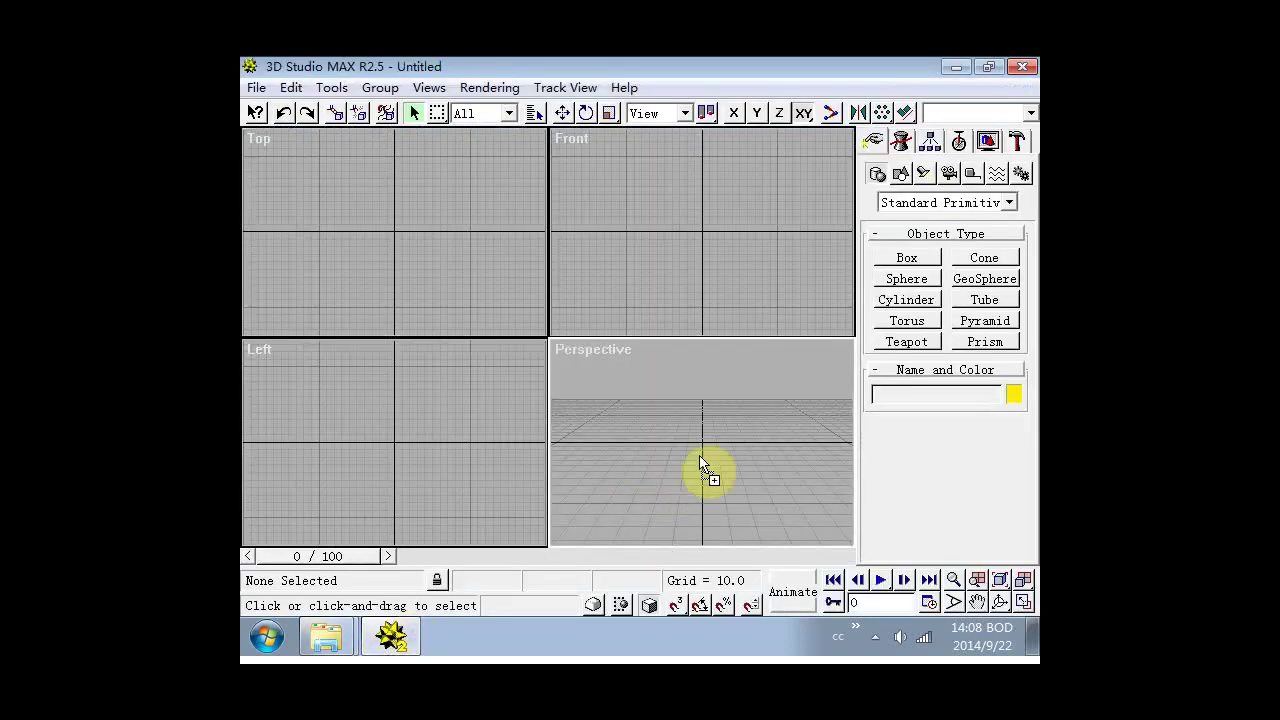
left_click_drag(700, 463, 712, 456)
left_click(710, 375)
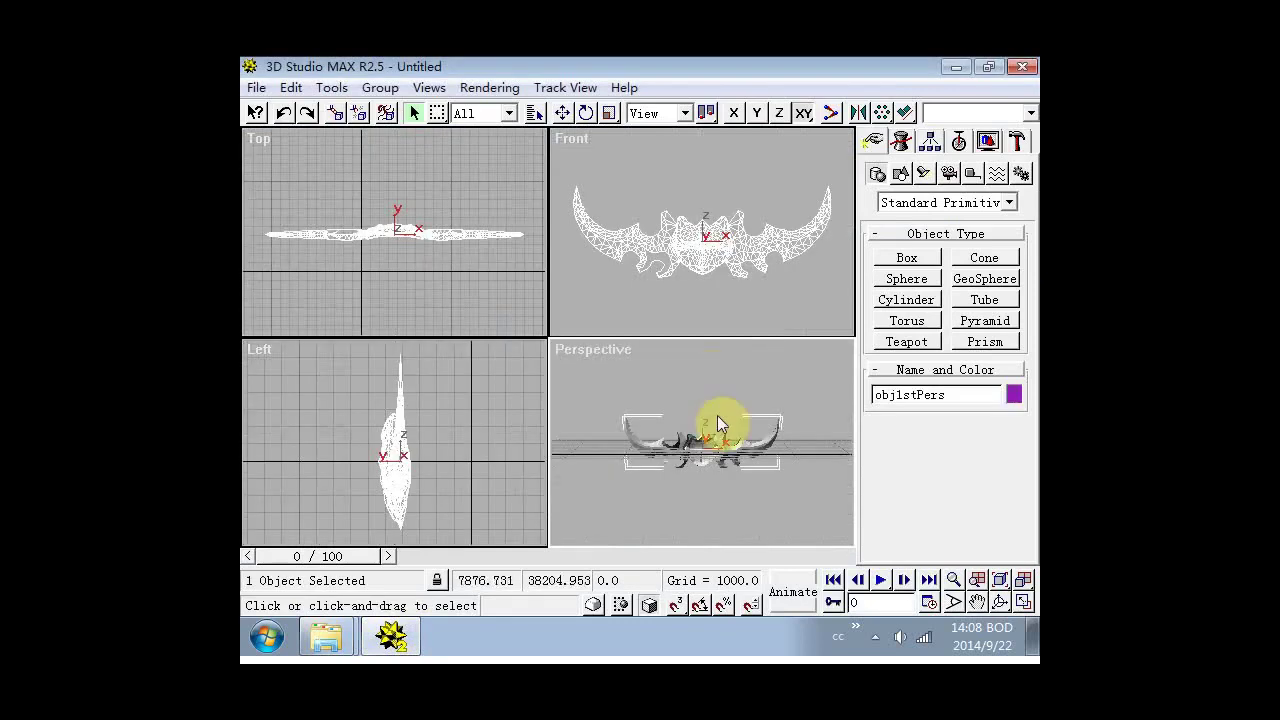
Deselect the glaive and enlarge the Perspective viewport to fill the whole view area.
left_click(732, 499)
key("w")
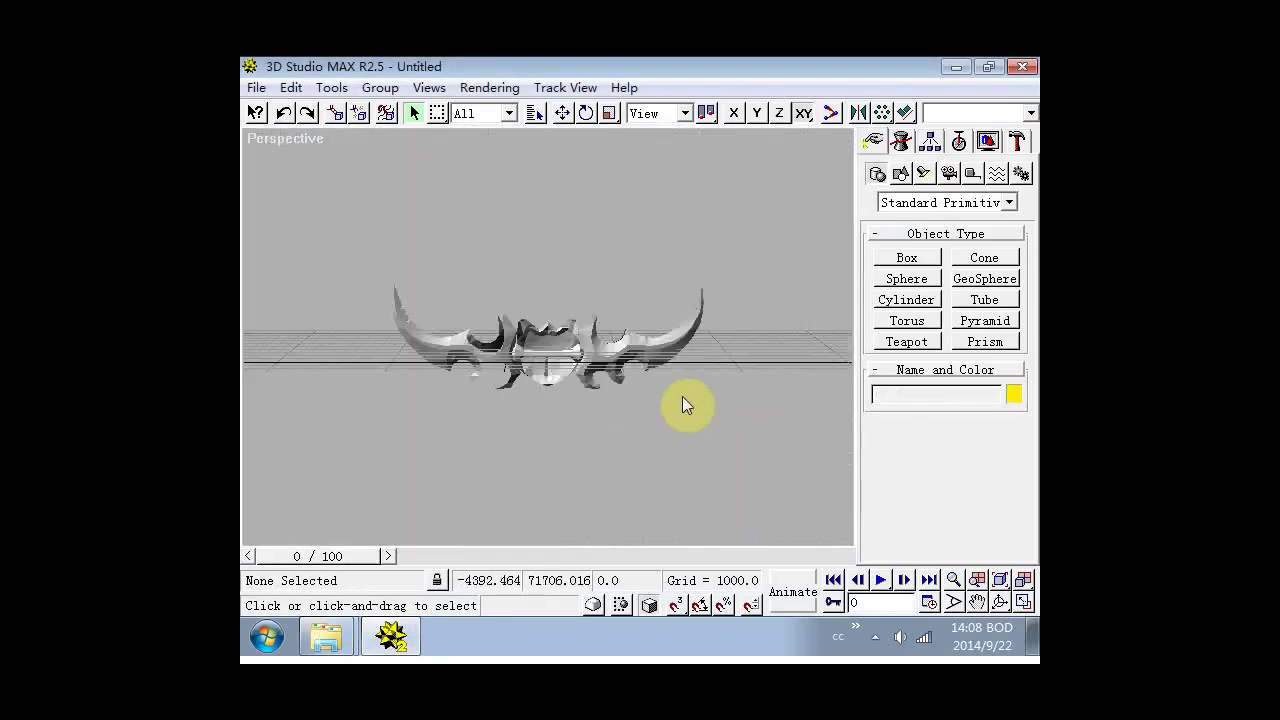
scroll(620, 377, "up", 2)
middle_click_drag(592, 356, 554, 366)
scroll(554, 366, "down", 1)
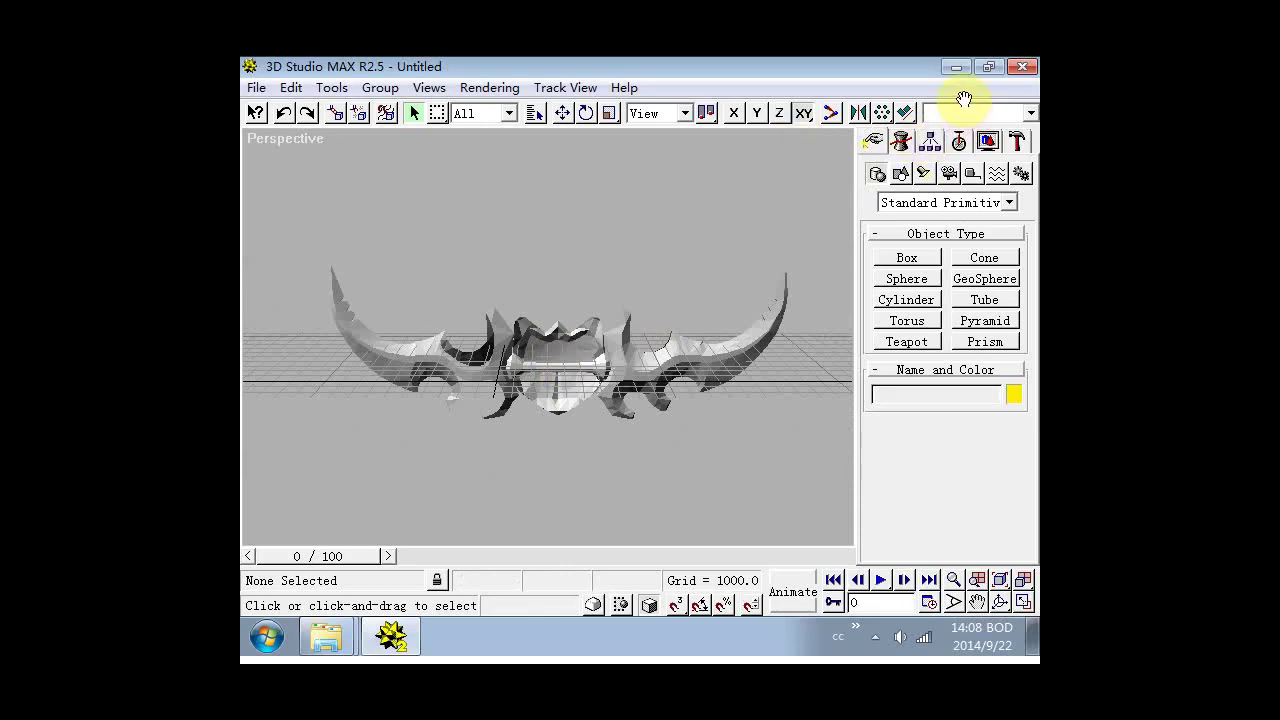
Open the Material Editor and assign a Bitmap map to the Diffuse channel of Material #1.
left_click_drag(963, 99, 726, 109)
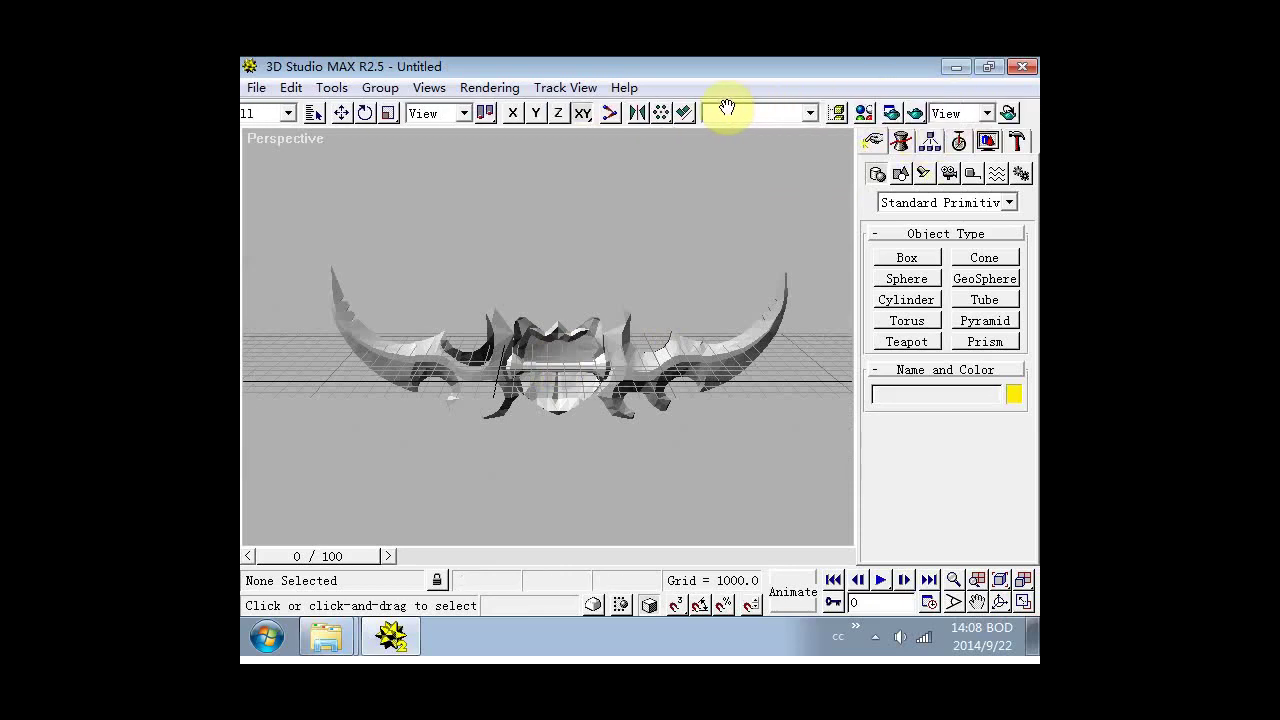
left_click(864, 114)
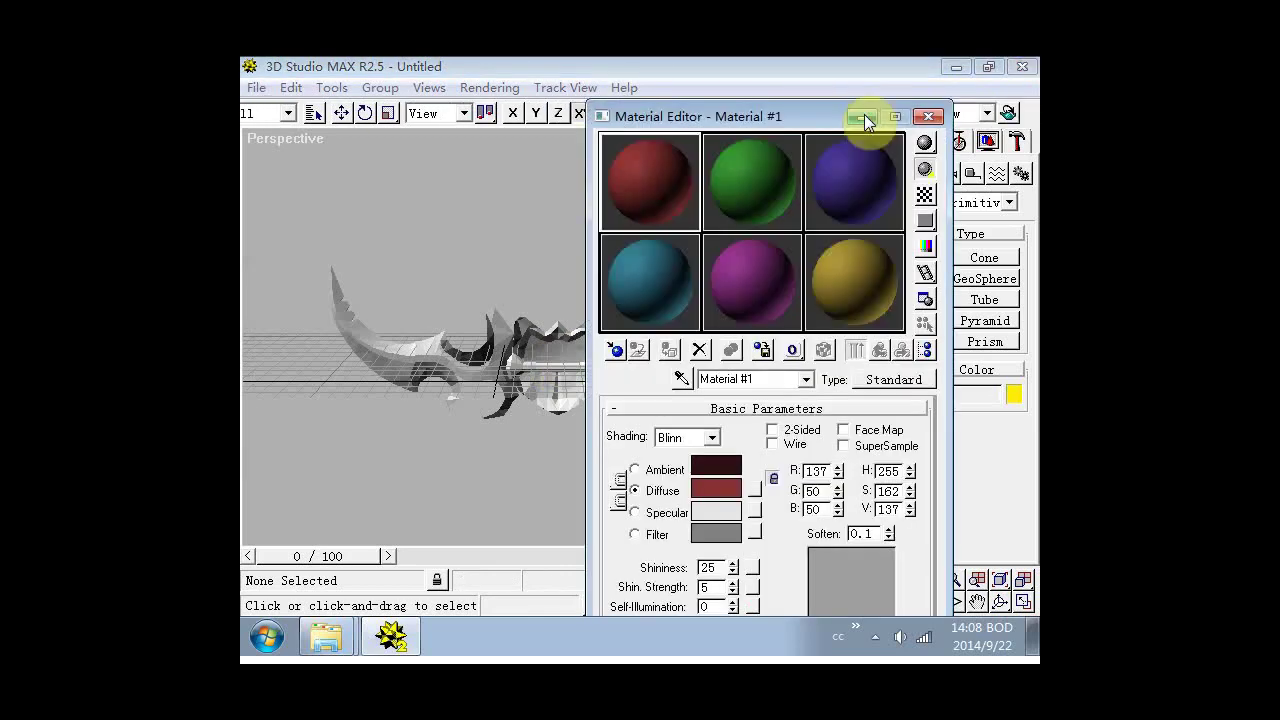
left_click(751, 488)
double_click(580, 231)
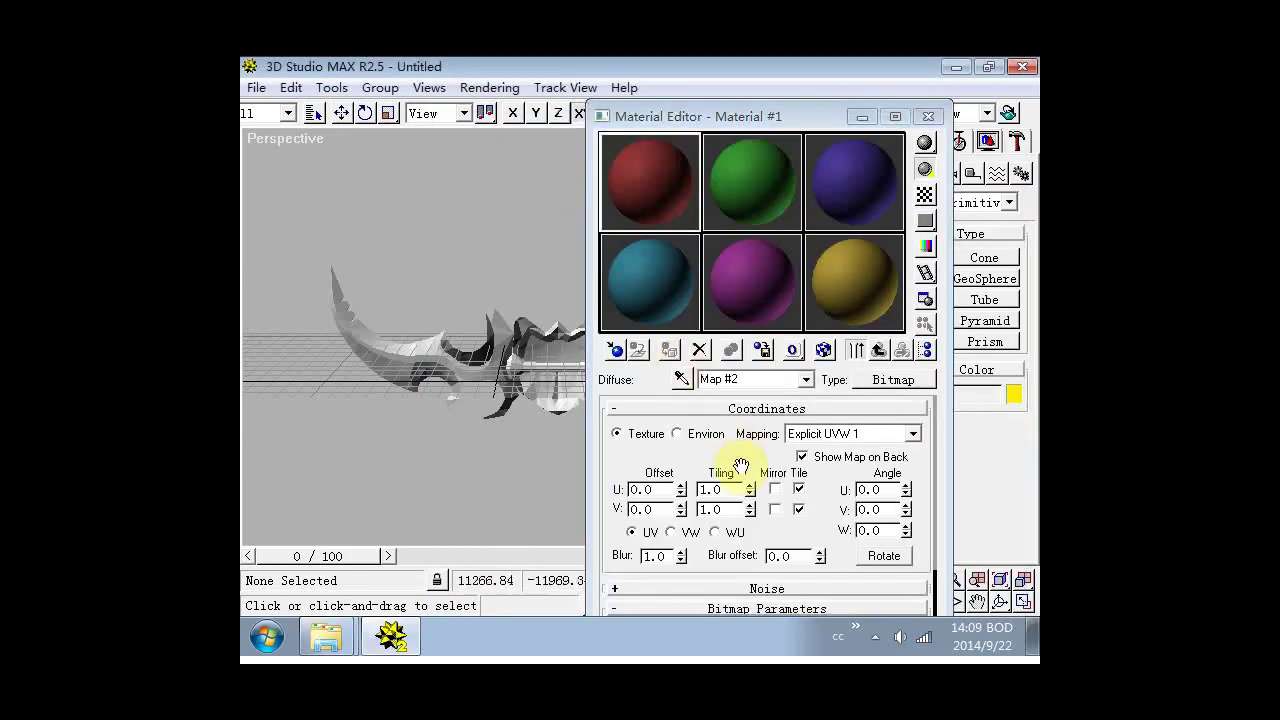
left_click_drag(784, 106, 748, 64)
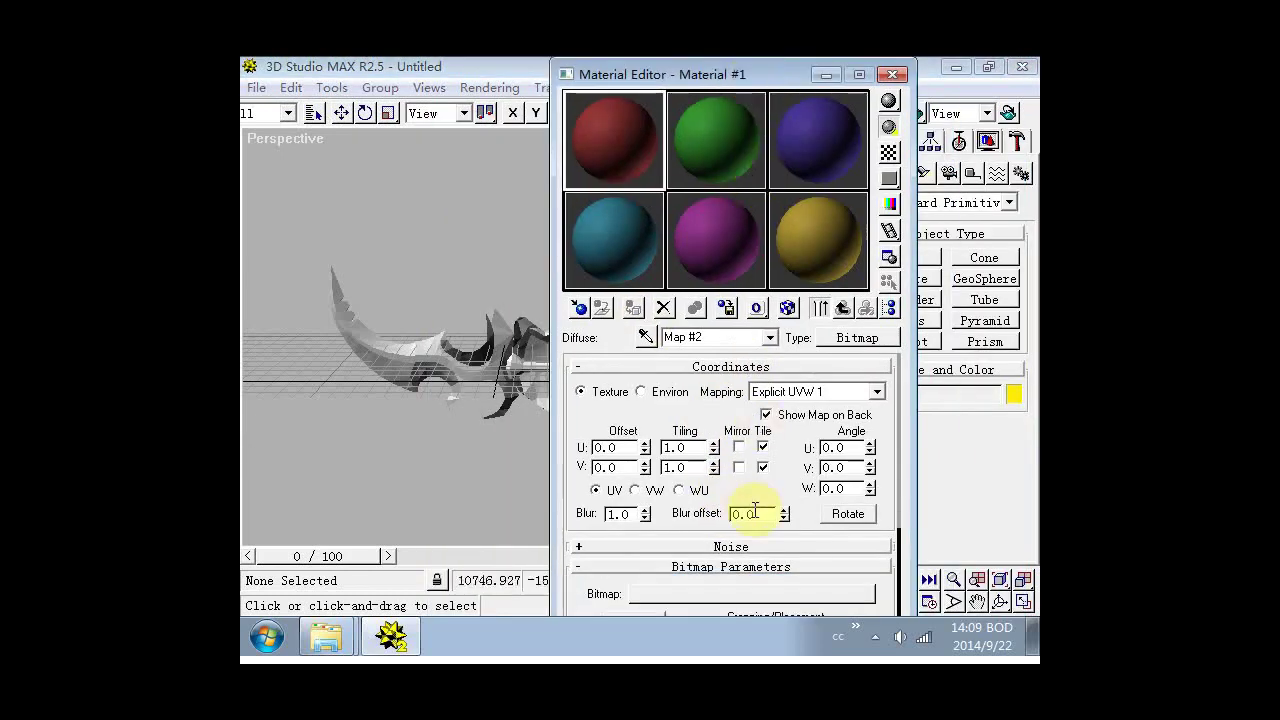
Load AZZINOTHWARGLAIVE.bmp from the Textures folder of AzzinothWarglaive on the desktop as the diffuse map's bitmap.
left_click(731, 594)
left_click(766, 488)
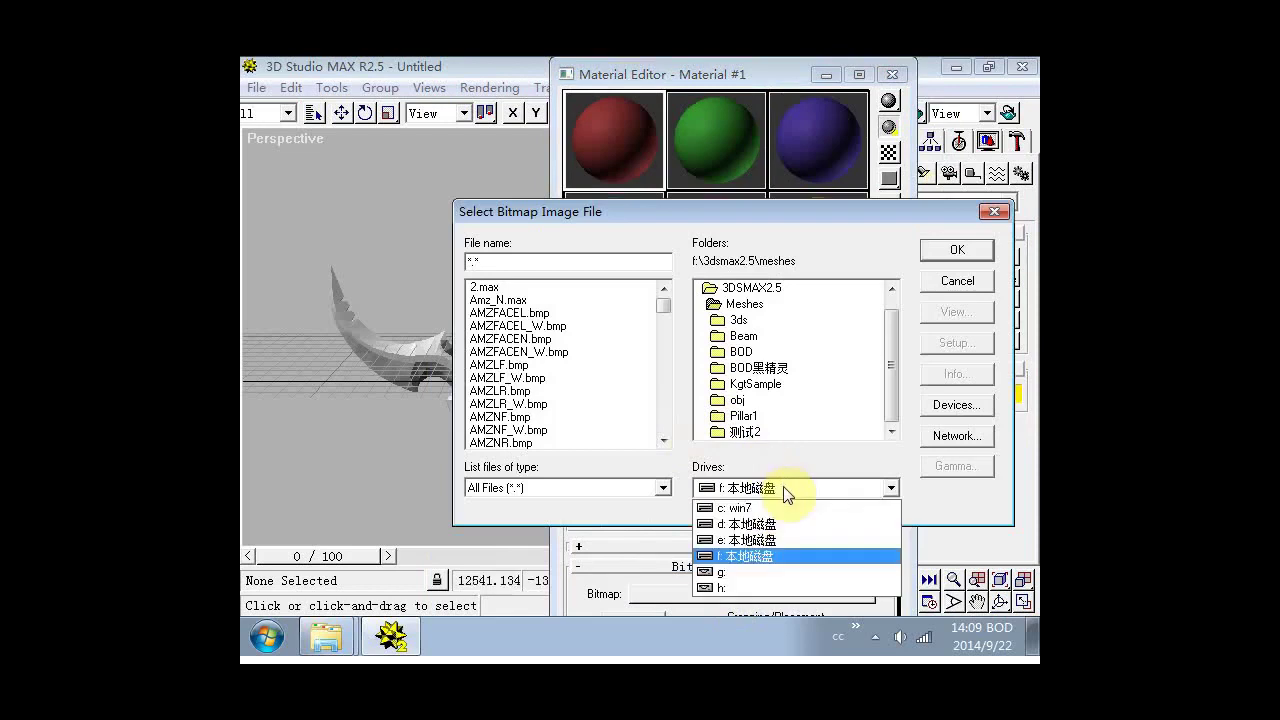
left_click(783, 512)
scroll(894, 374, "down", 1)
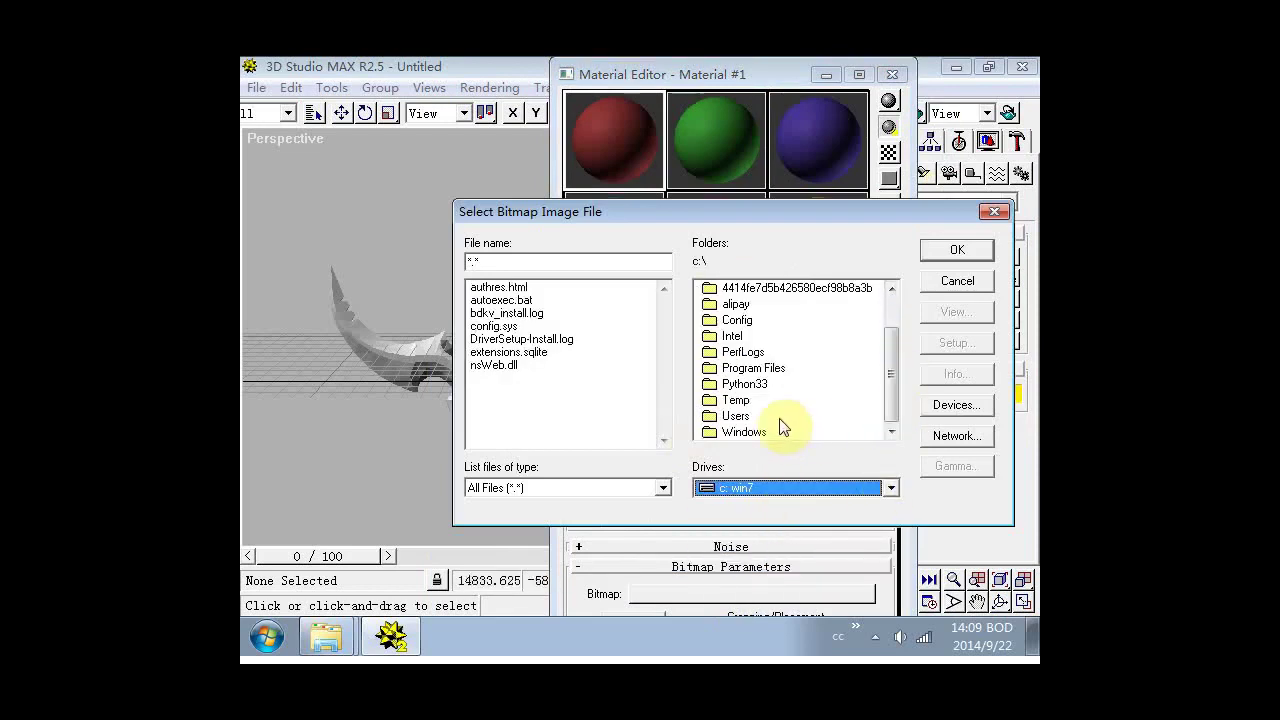
double_click(768, 417)
double_click(766, 338)
double_click(752, 384)
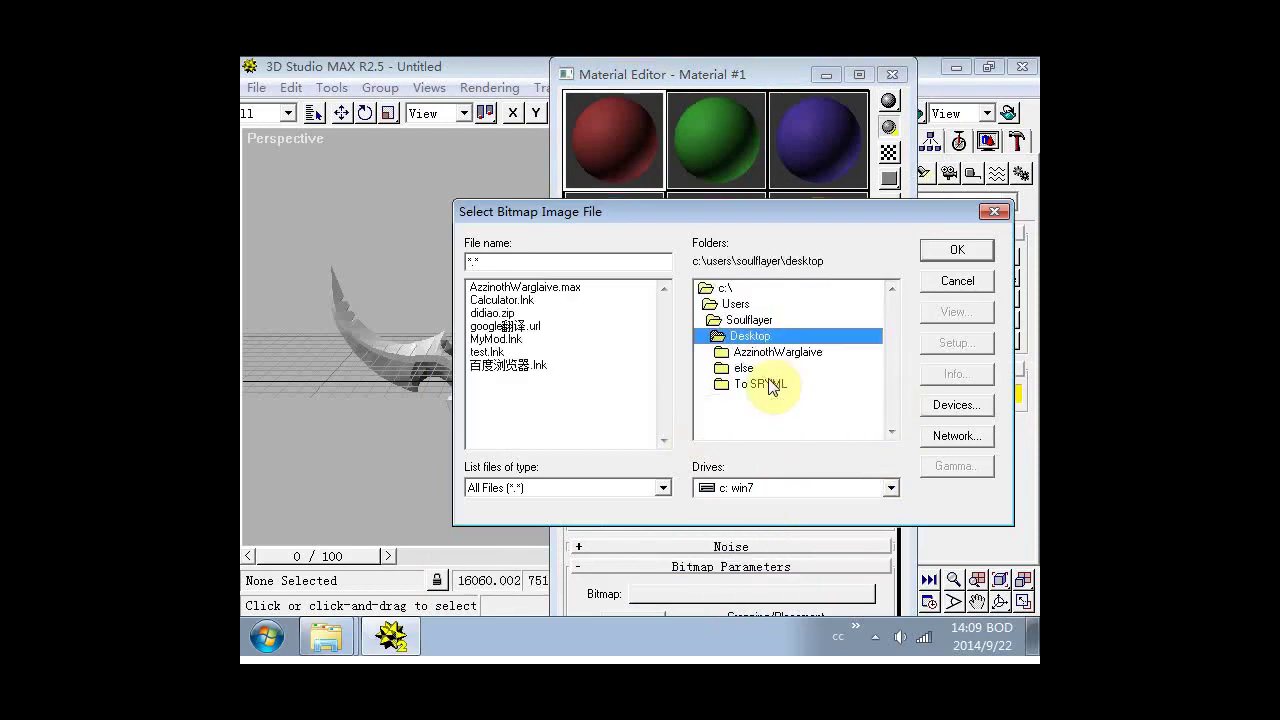
double_click(770, 352)
double_click(757, 386)
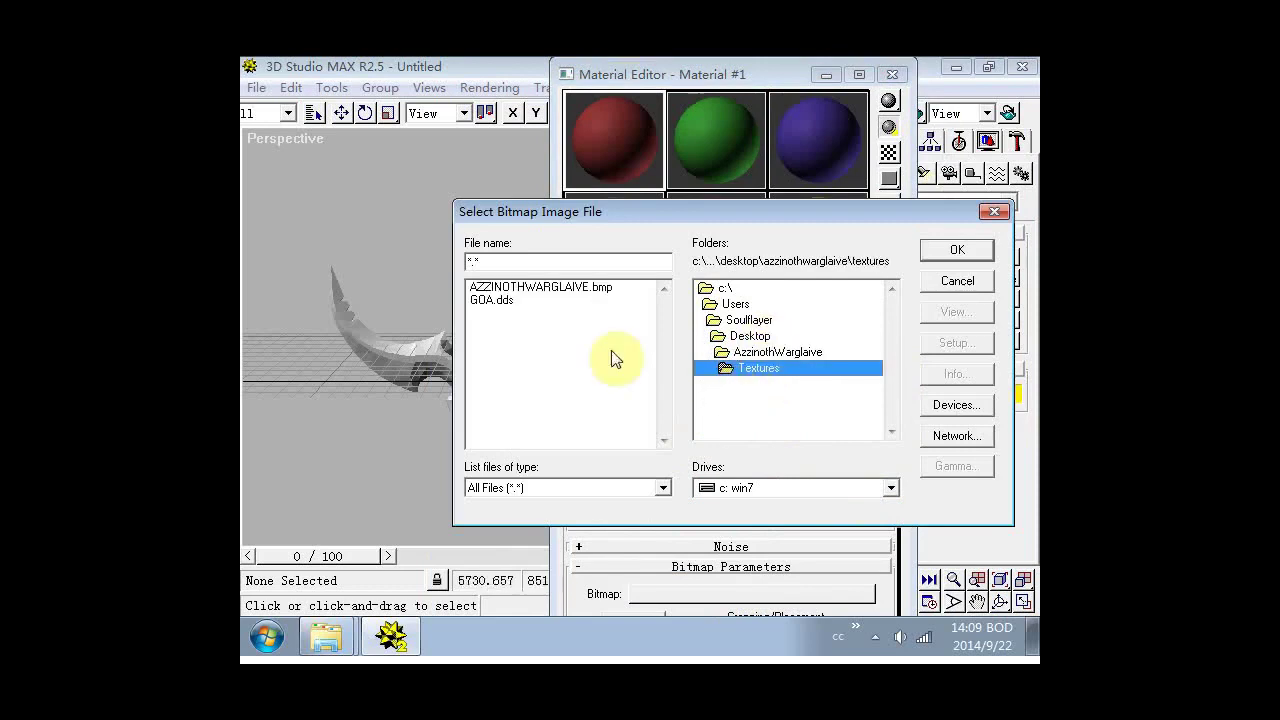
left_click(535, 288)
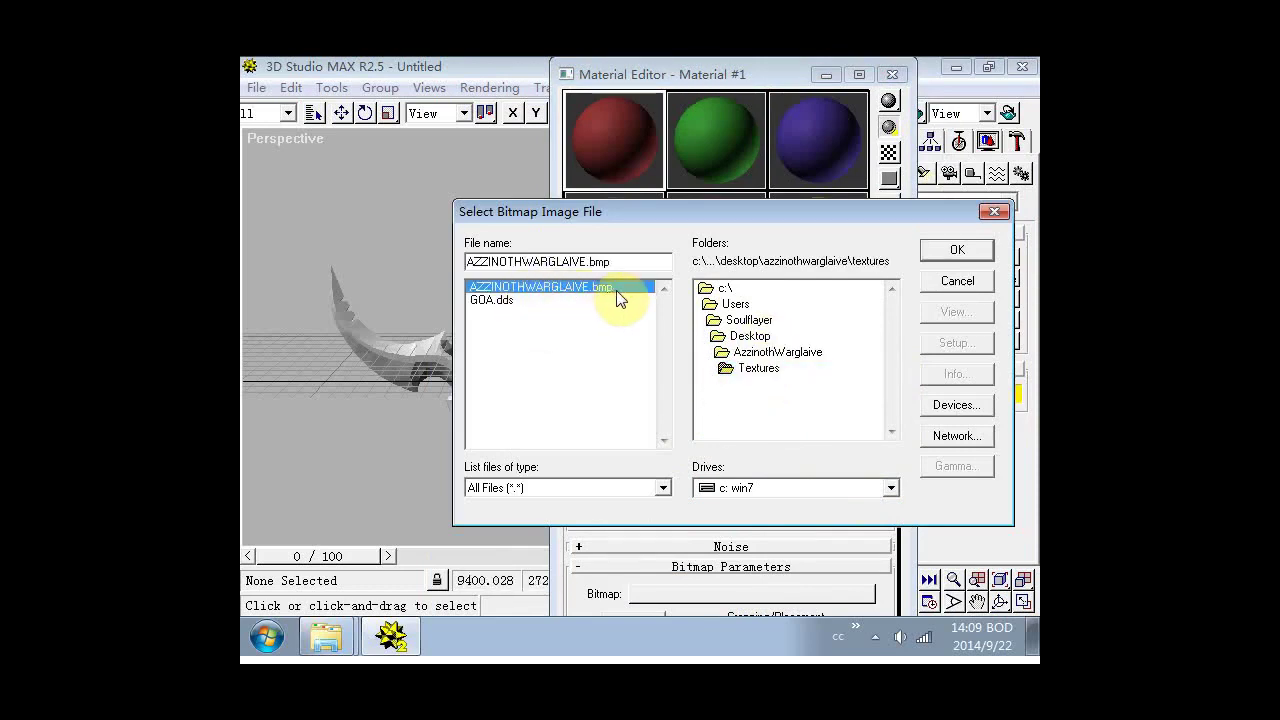
left_click(956, 254)
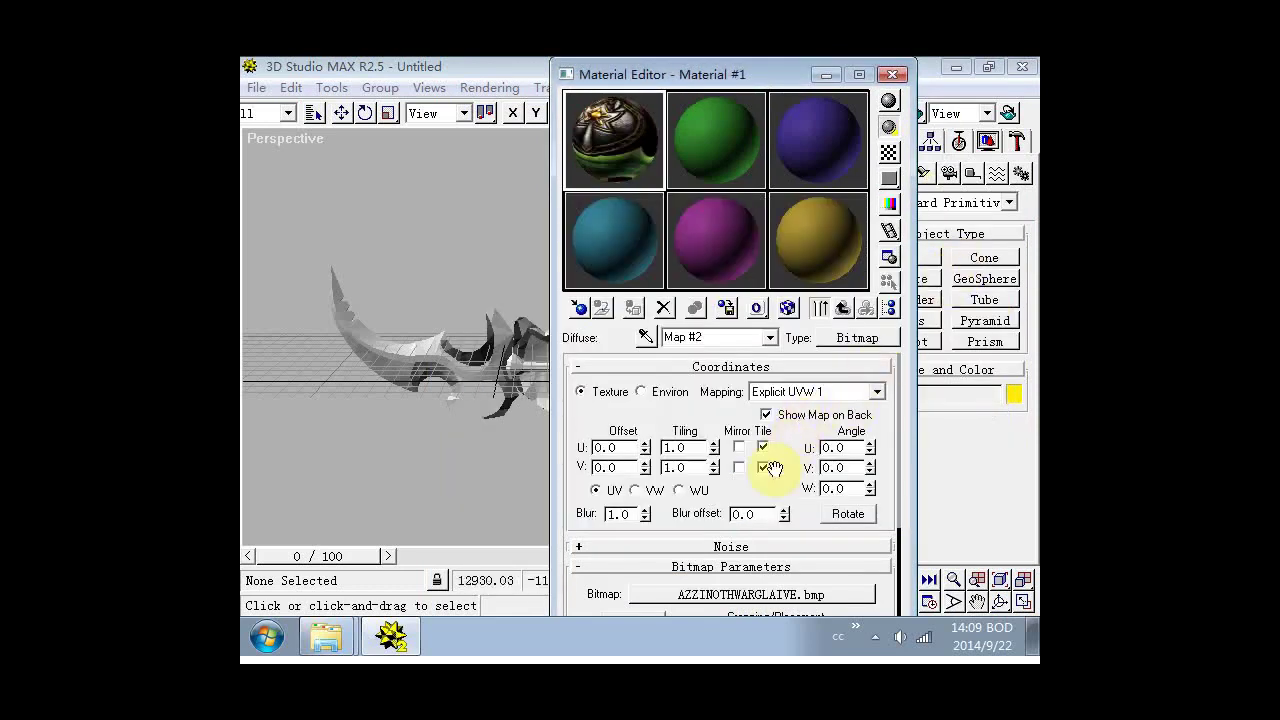
Assign the textured material to the glaive and show its map in the viewport.
left_click(472, 365)
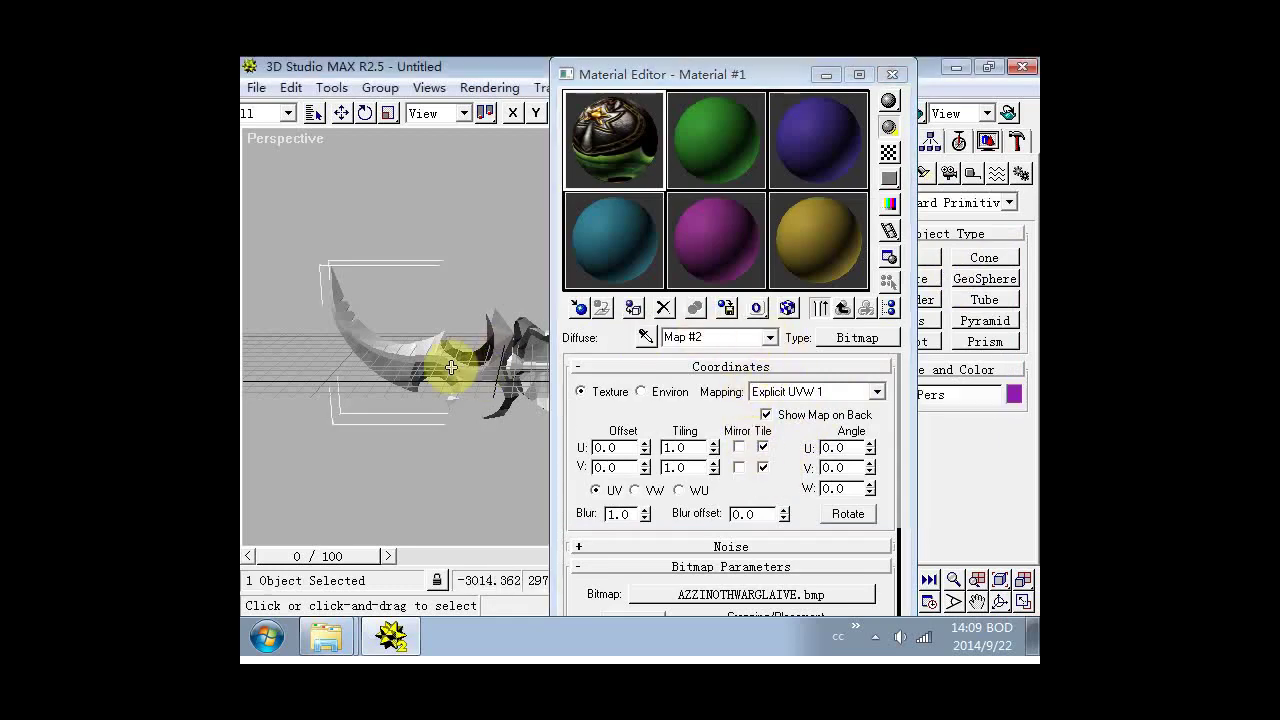
left_click(724, 332)
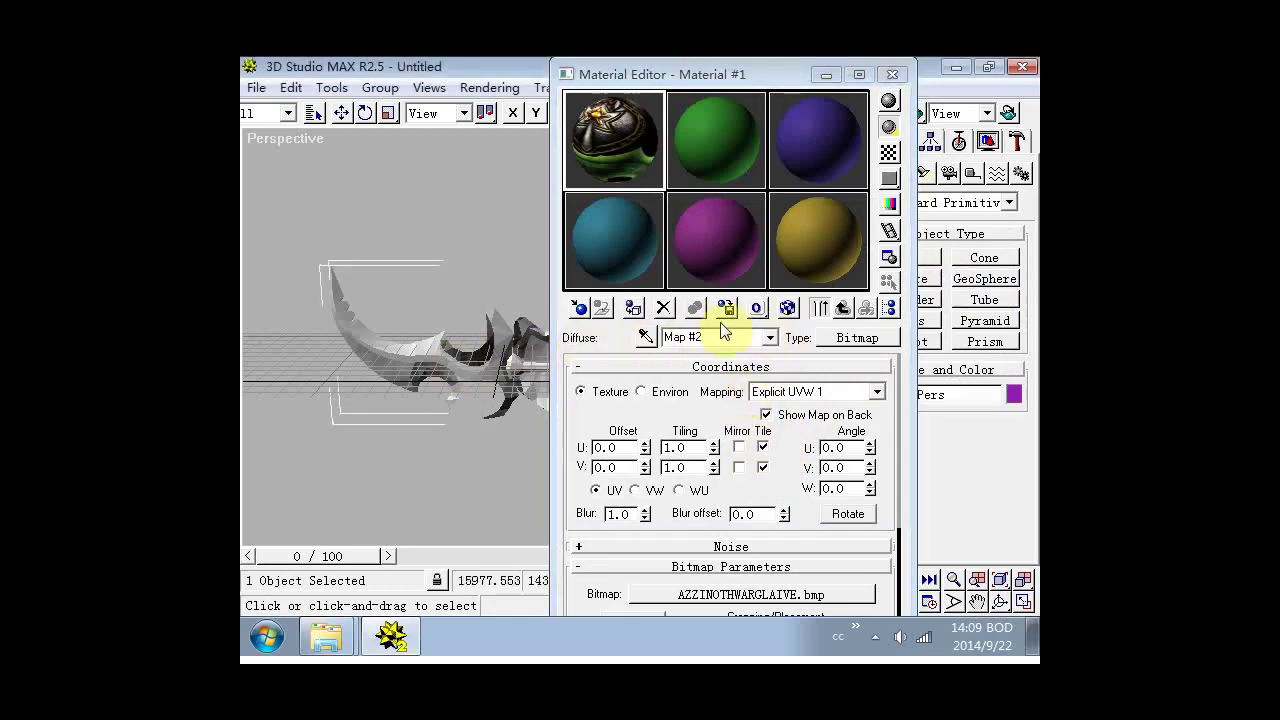
left_click(633, 312)
left_click(788, 309)
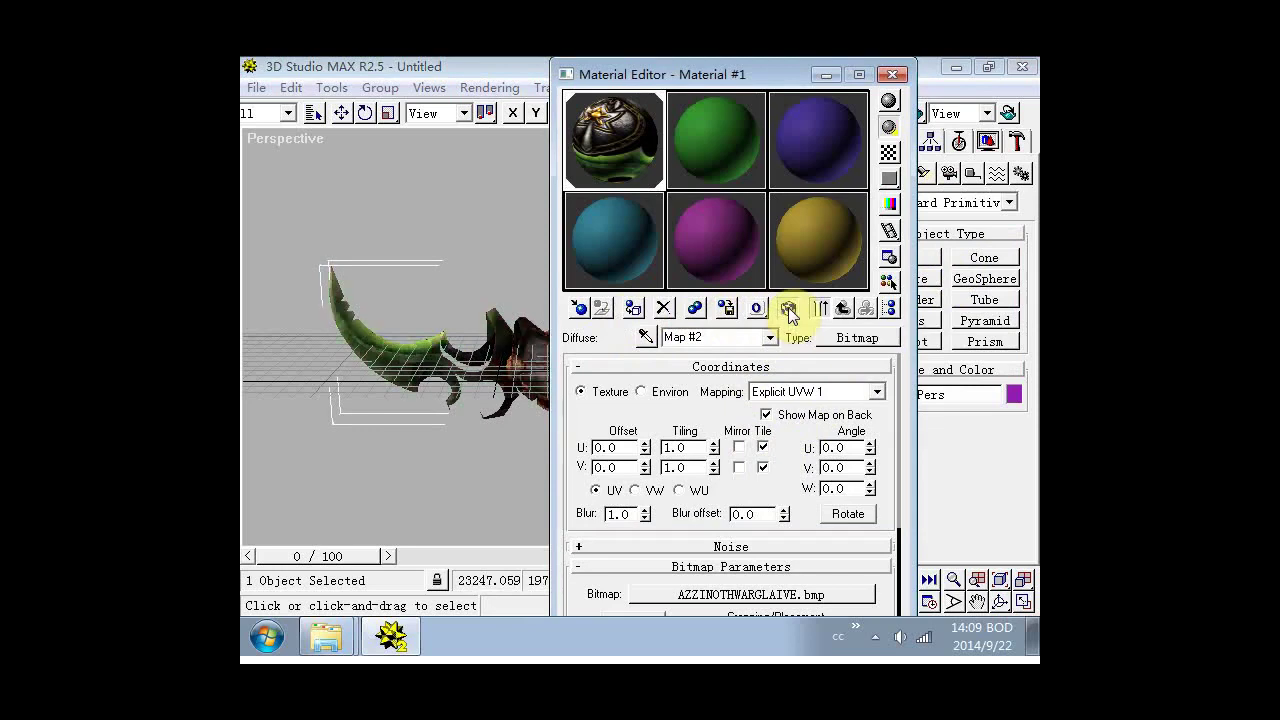
Switch to Windows Explorer, open the Textures folder and make the name of AZZINOTHWARGLAIVE.bmp editable.
left_click(326, 636)
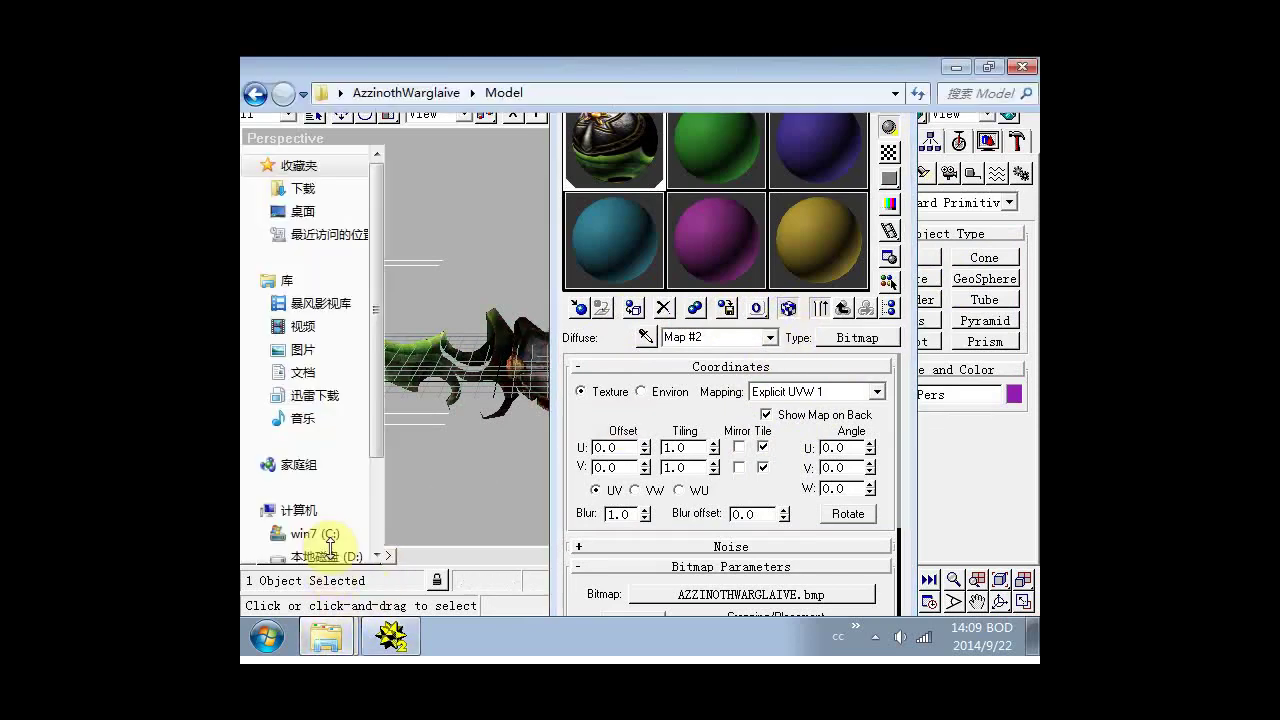
left_click(428, 98)
double_click(443, 212)
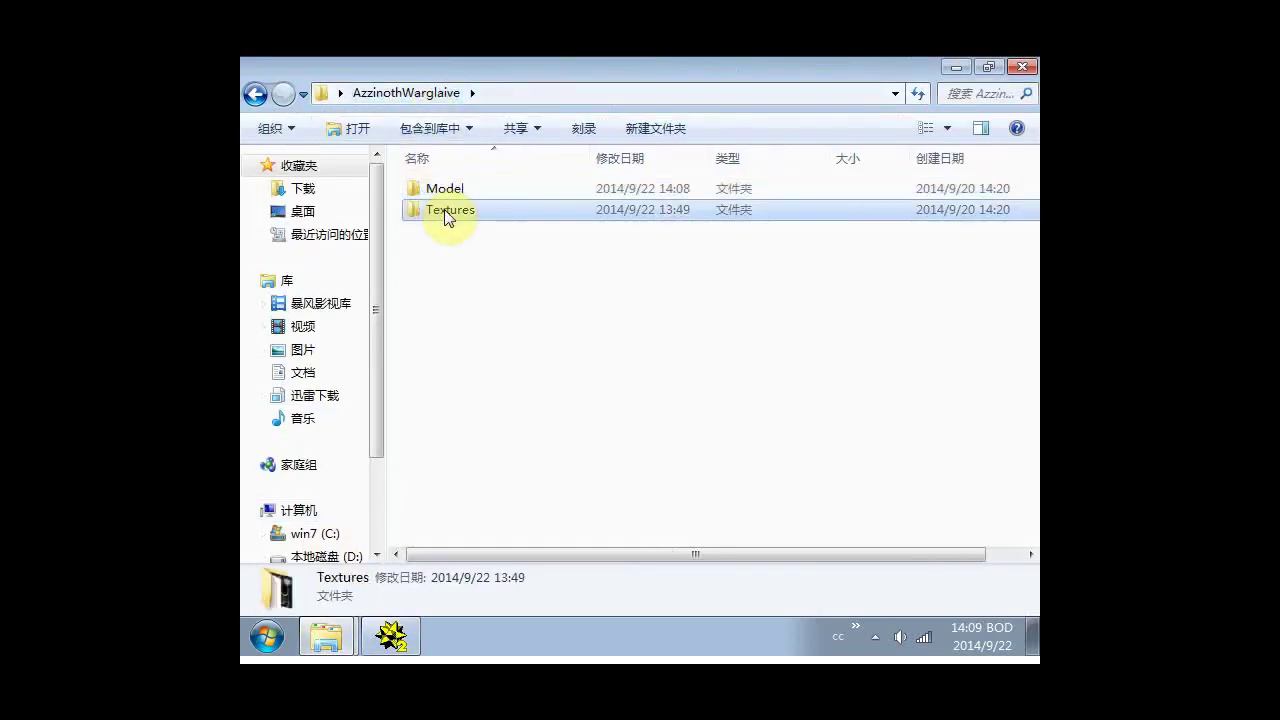
left_click(493, 191)
key("F2")
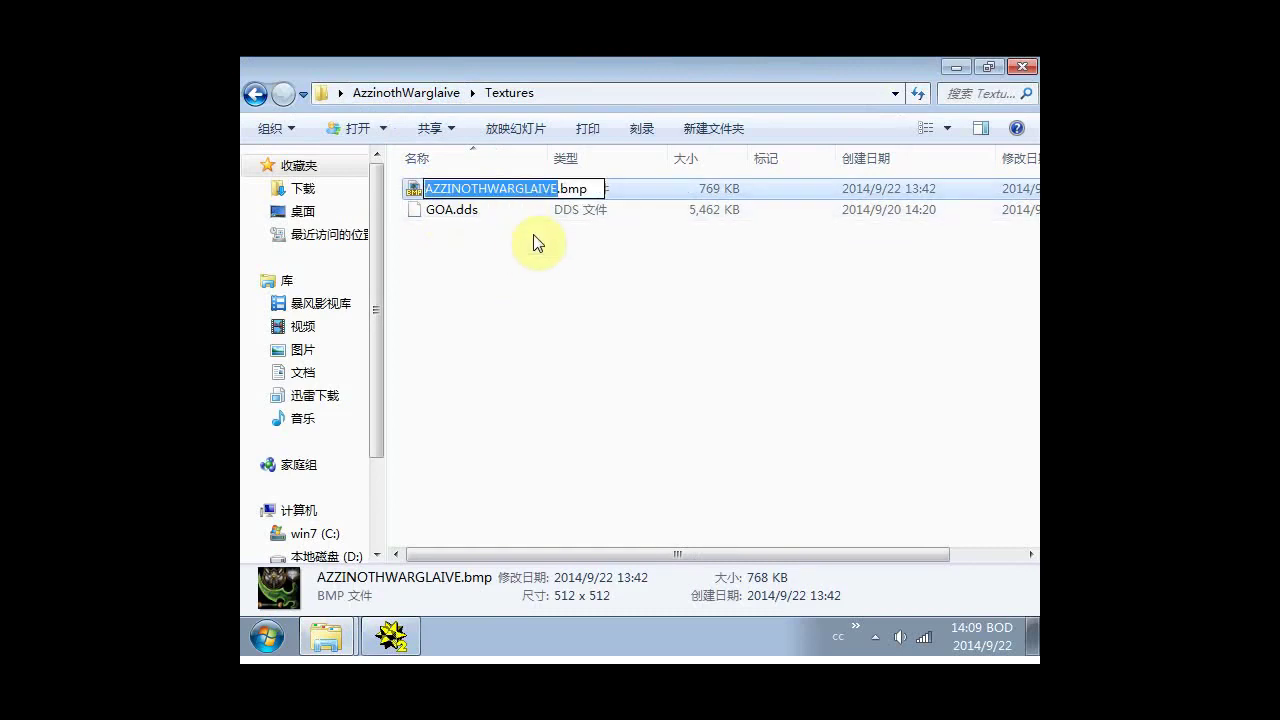
Back in 3D Studio MAX, rename Material #1 to AZZINOTHWARGL and close the Material Editor.
left_click(390, 637)
left_click(770, 337)
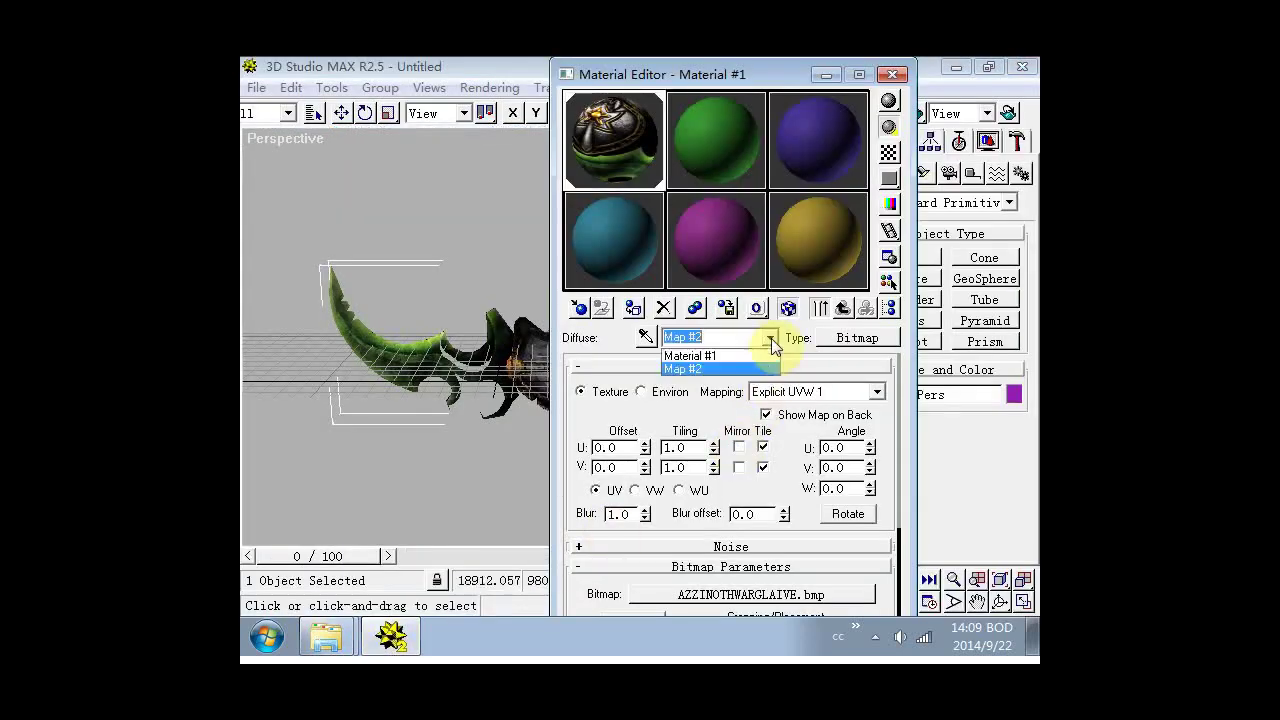
left_click(745, 352)
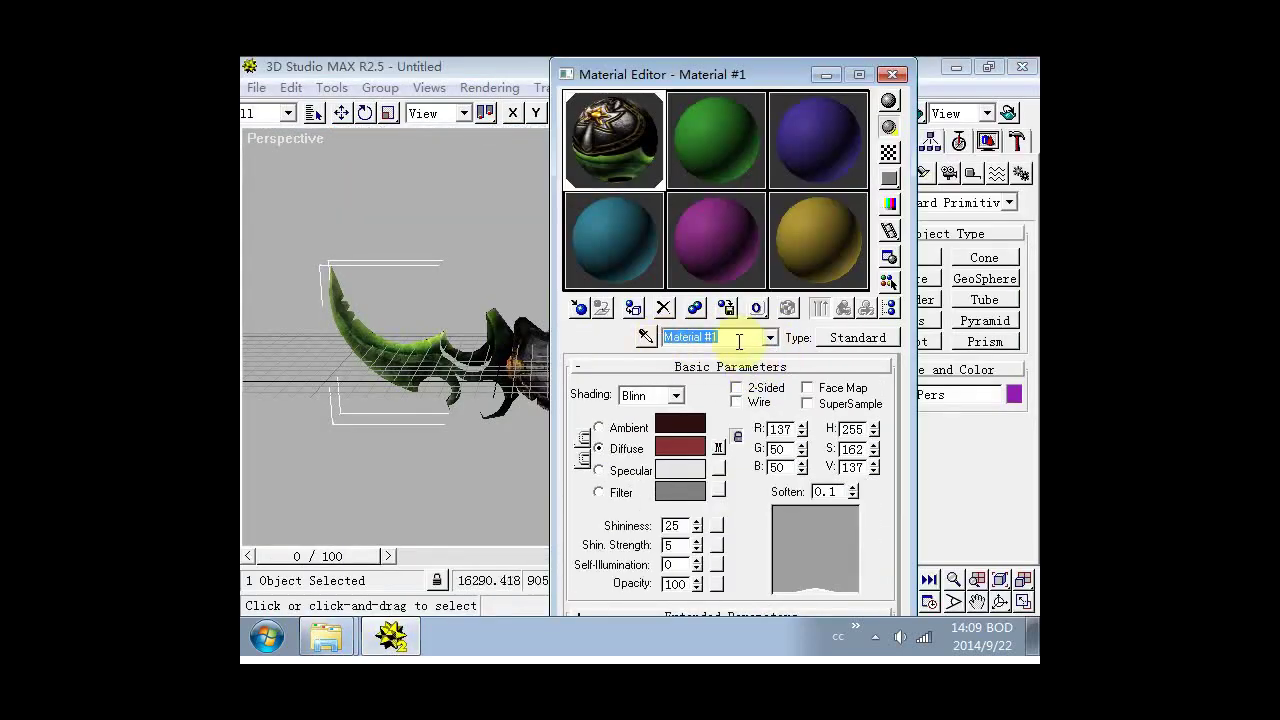
type("AZZINOTHWARGL")
key("Return")
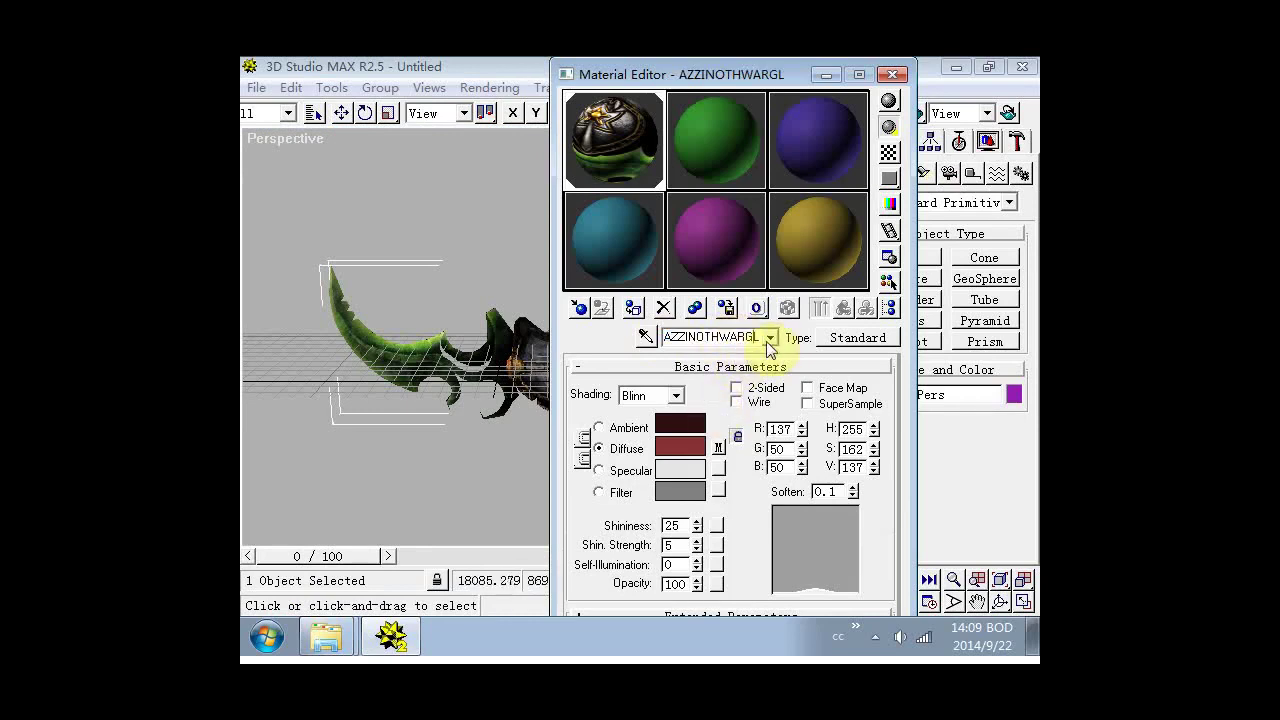
left_click(893, 75)
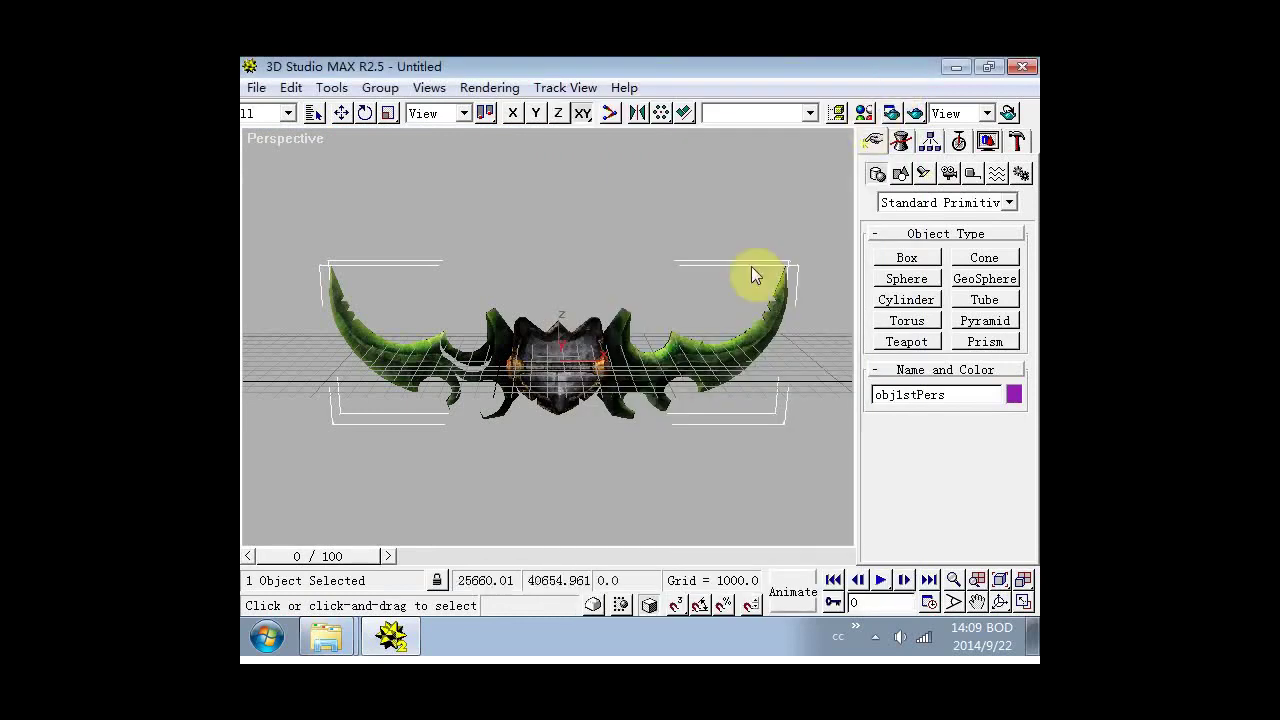
Deselect the glaive and show the whole model in the Back view.
left_click(551, 220)
key("k")
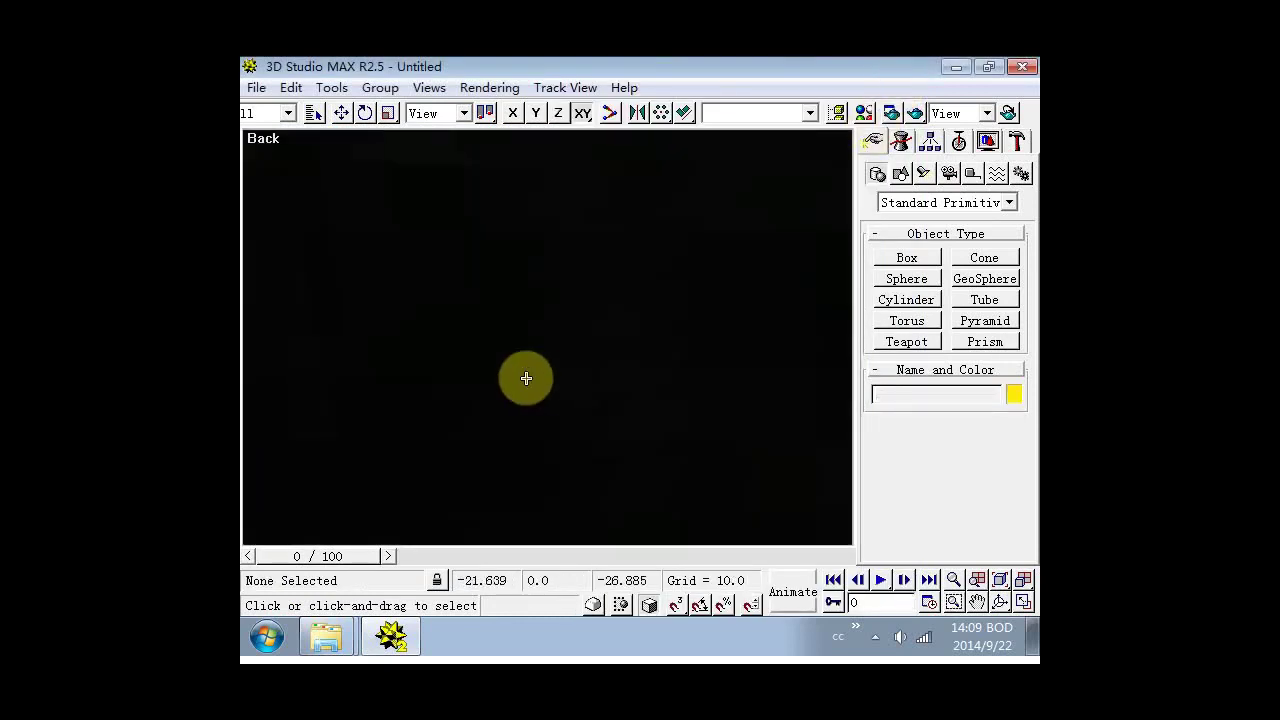
scroll(568, 371, "down", 5)
scroll(568, 371, "down", 5)
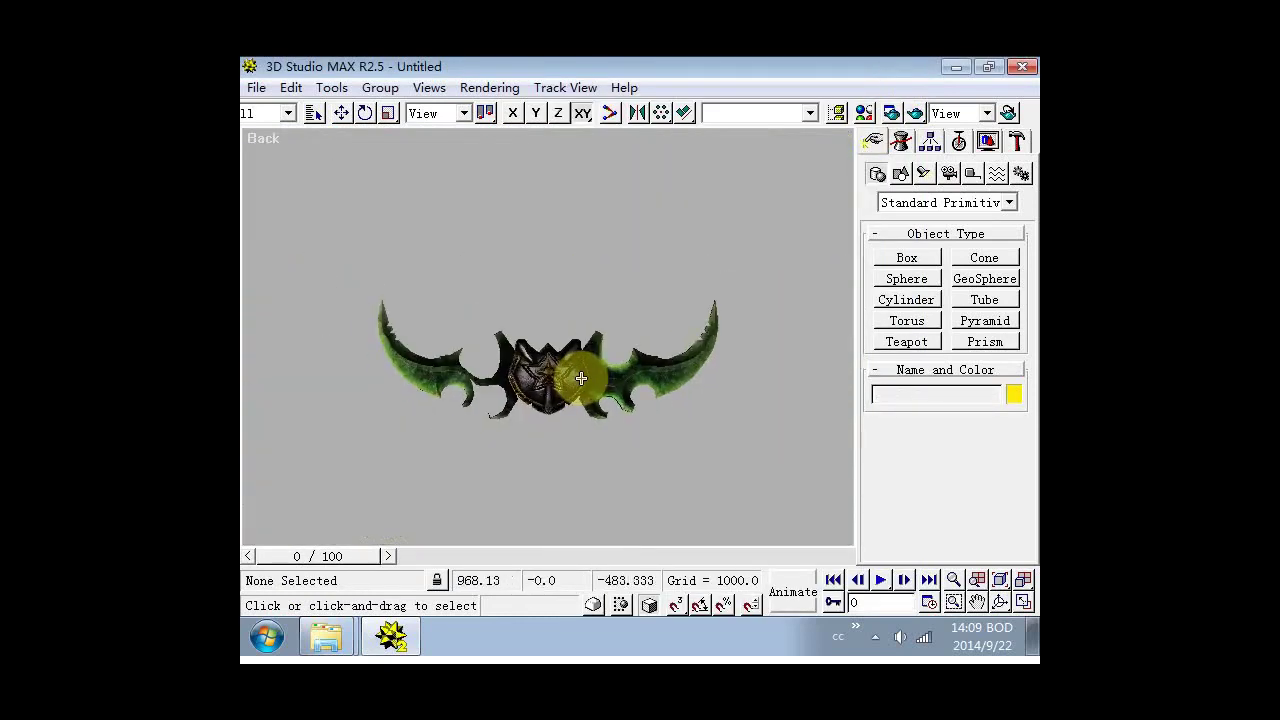
scroll(556, 373, "up", 2)
scroll(606, 363, "down", 2)
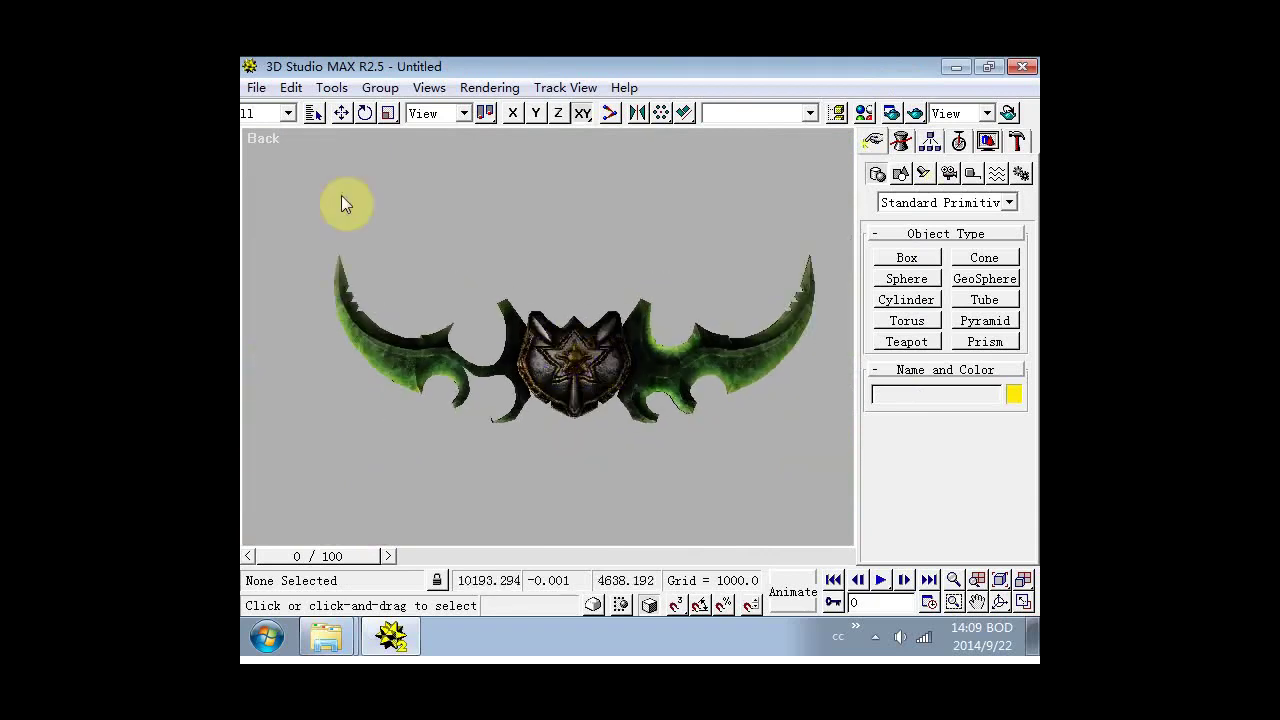
Start saving the scene under a new name and browse to the desktop's AzzinothWarglaive\Model folder.
left_click(257, 88)
left_click(325, 239)
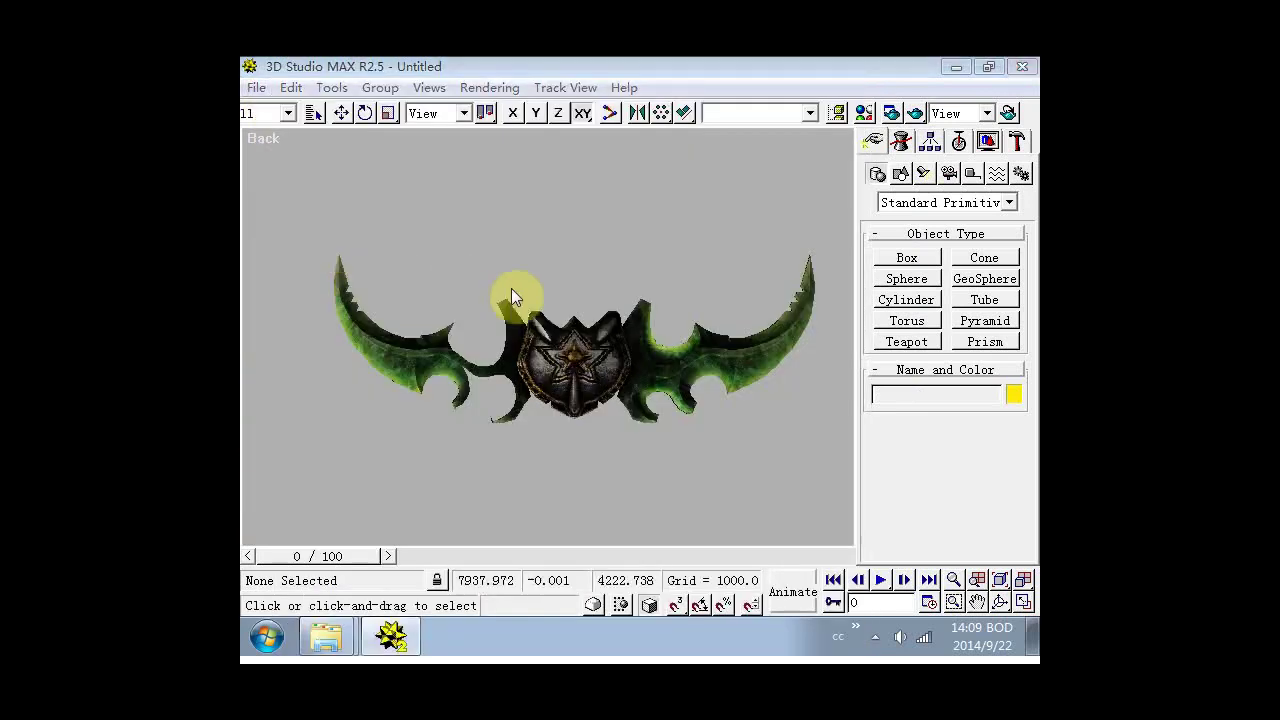
left_click(528, 140)
left_click(389, 169)
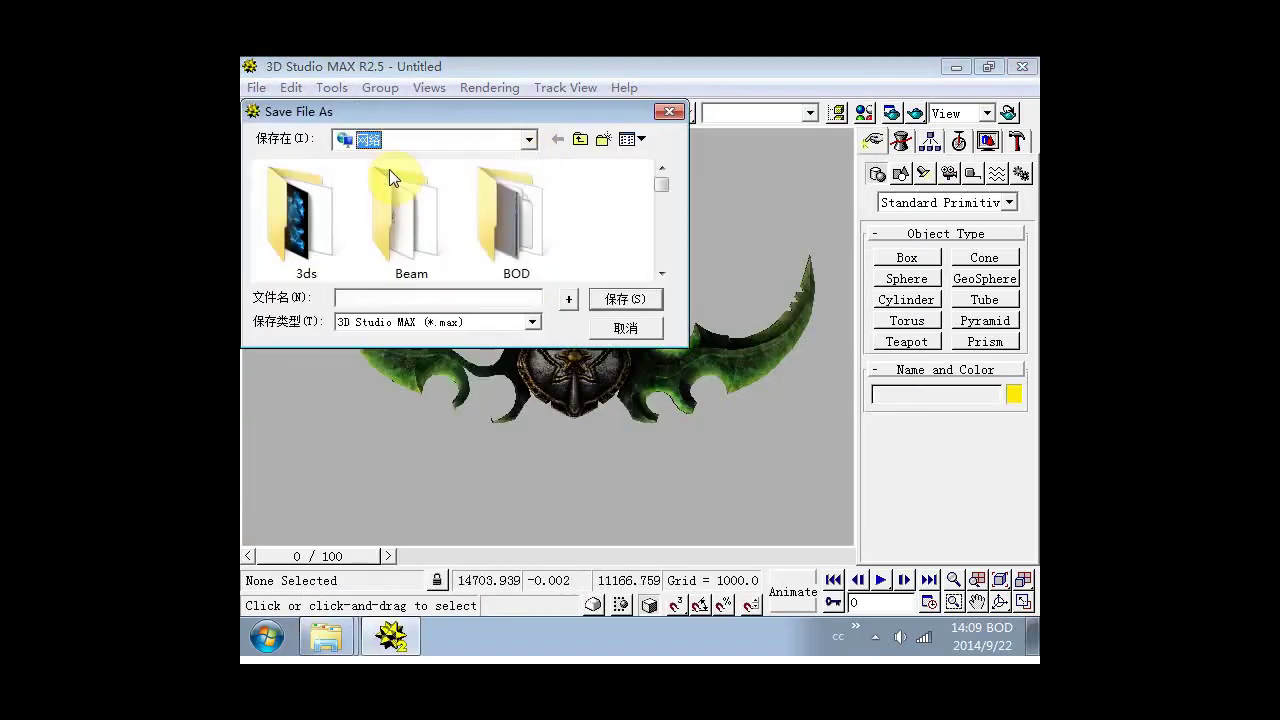
left_click(530, 141)
left_click(429, 166)
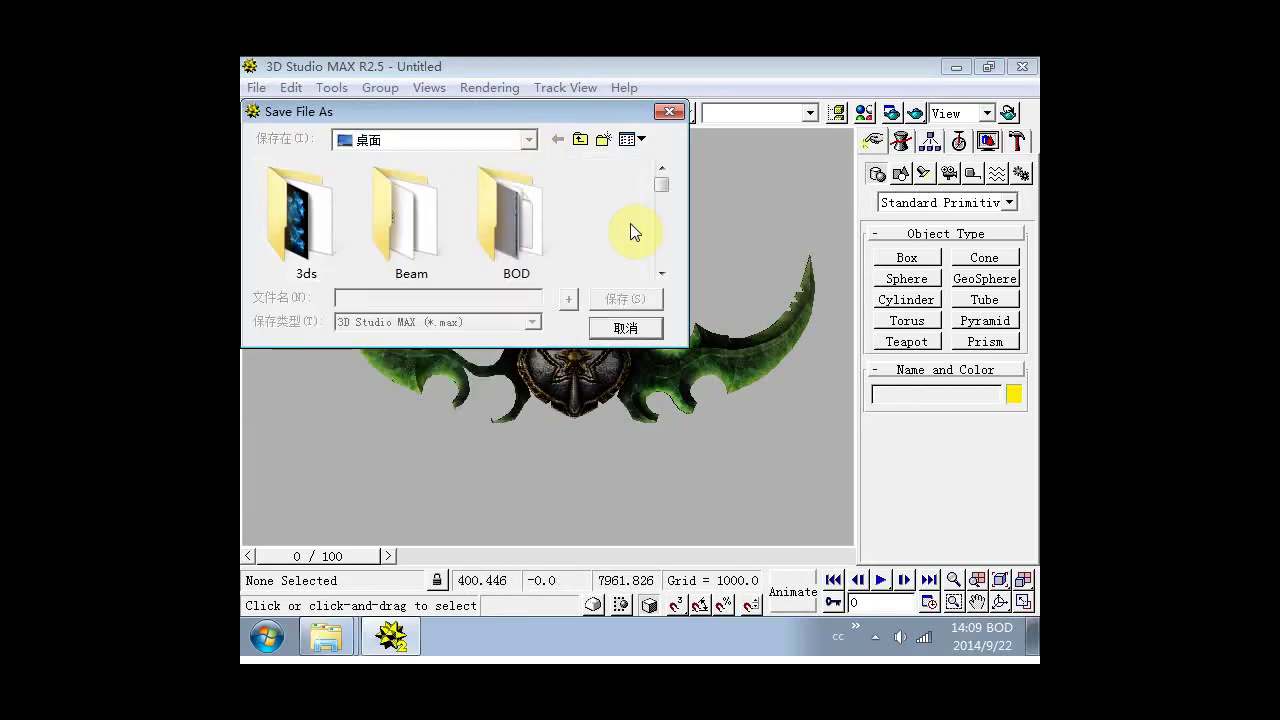
left_click(529, 141)
left_click(477, 164)
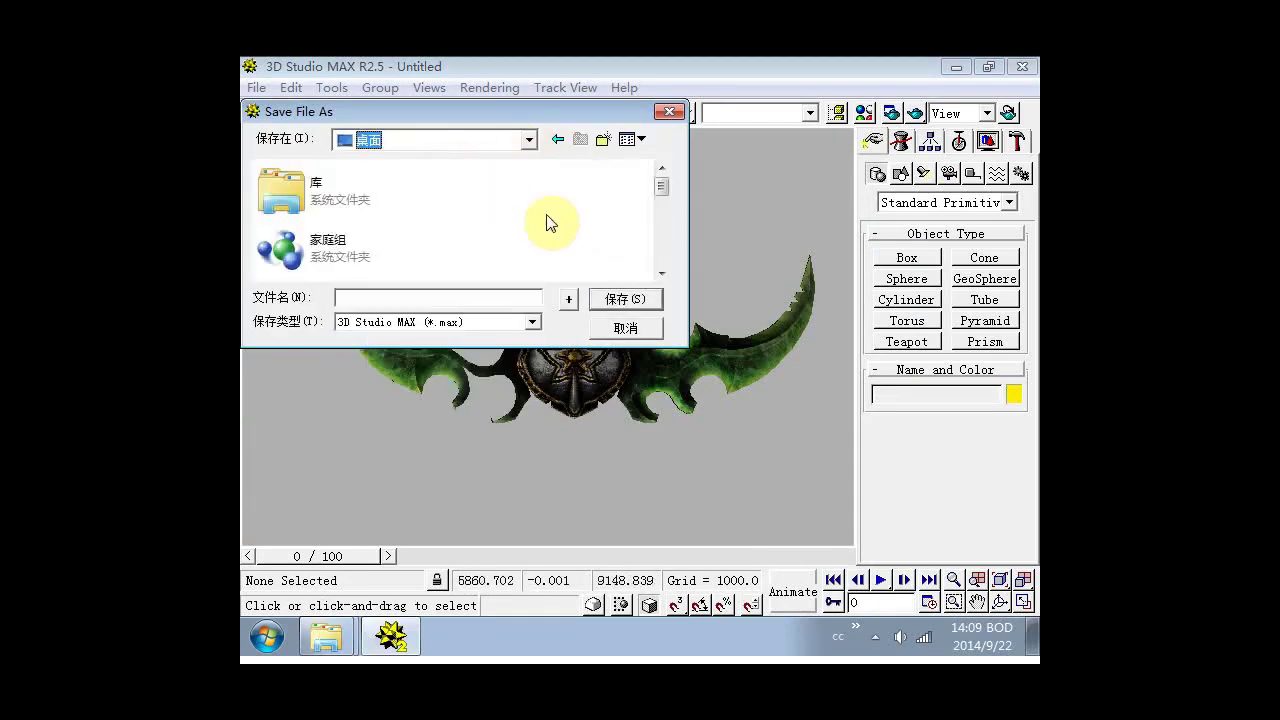
scroll(580, 230, "down", 1)
scroll(371, 214, "down", 3)
double_click(366, 251)
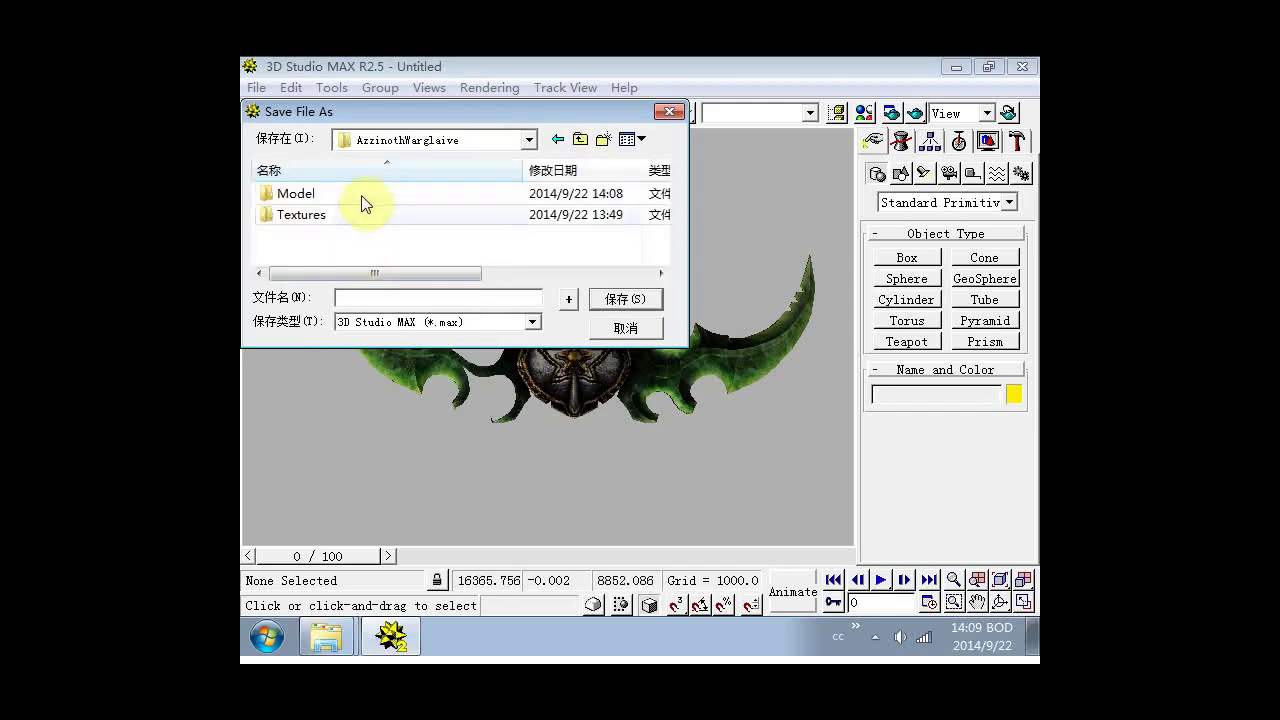
double_click(364, 197)
Save the scene as AzzinothWarglaive in the 3D Studio MAX (*.max) format.
type("A")
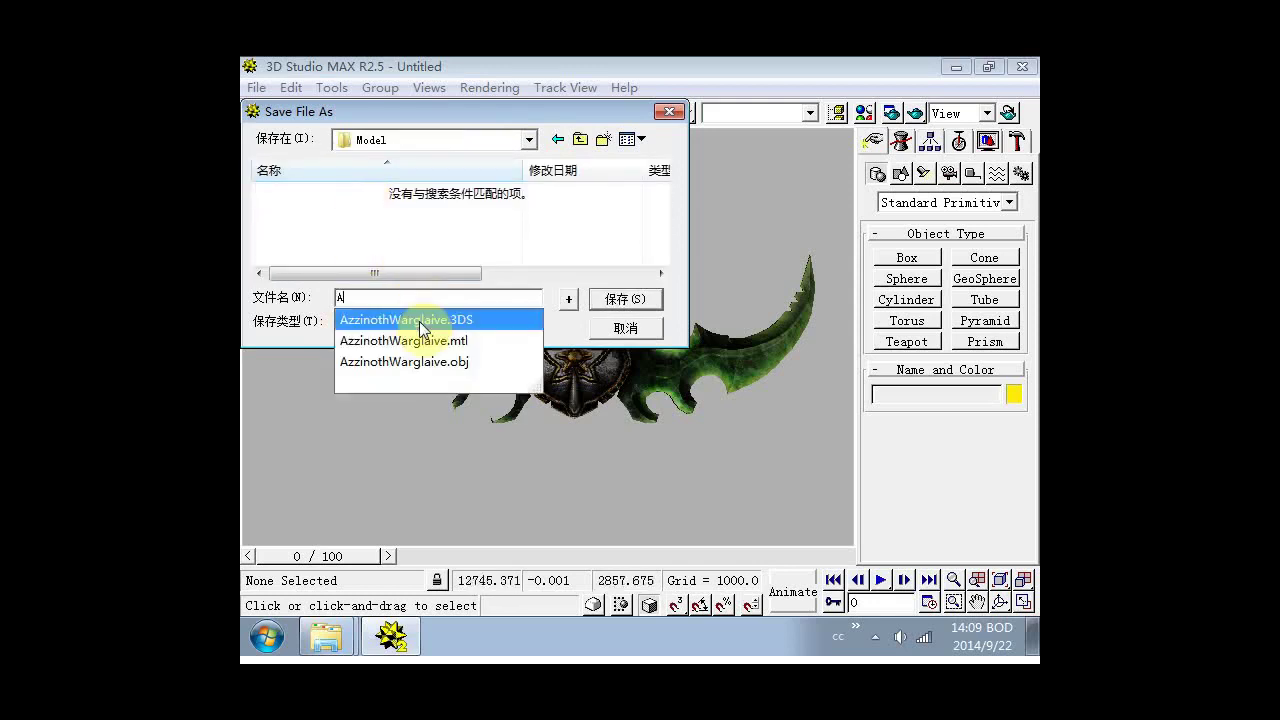
left_click(510, 318)
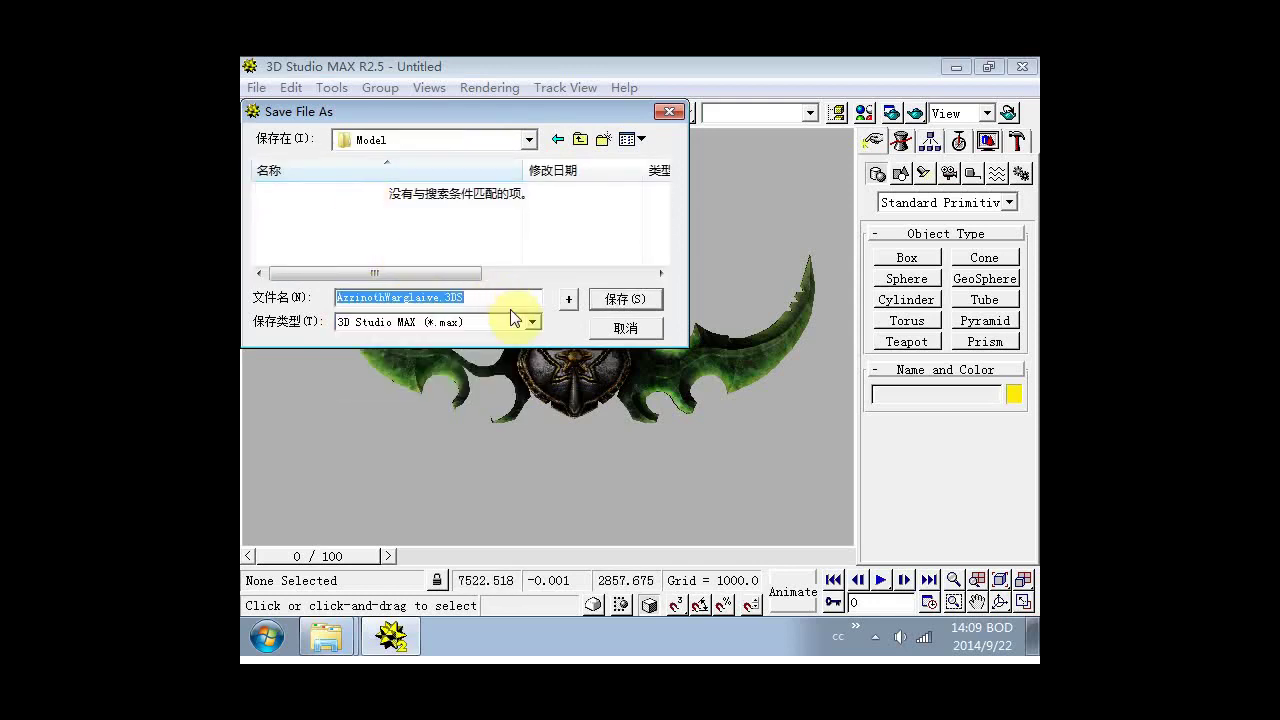
key("BackSpace")
key("BackSpace")
key("BackSpace")
key("BackSpace")
key("Return")
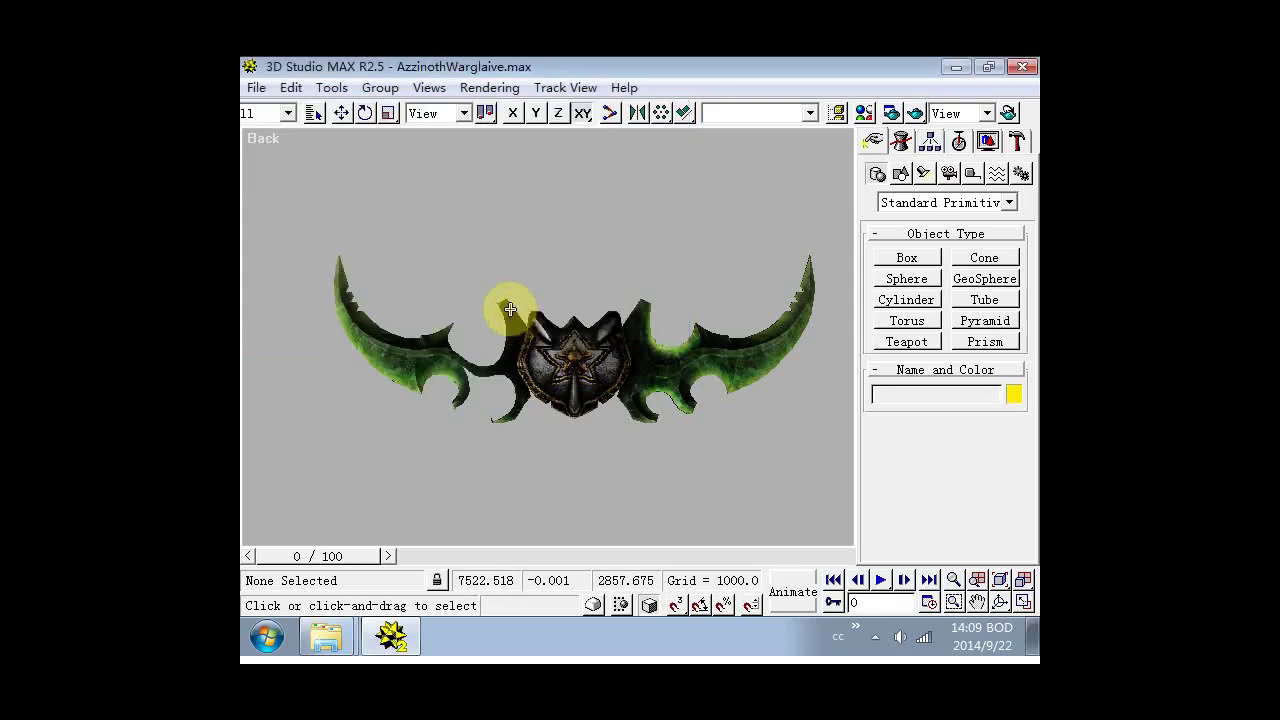
Select the glaive and enter the Face sub-object level of its Editable Mesh, with whole-element selection active.
left_click(580, 356)
middle_click_drag(687, 292, 656, 290)
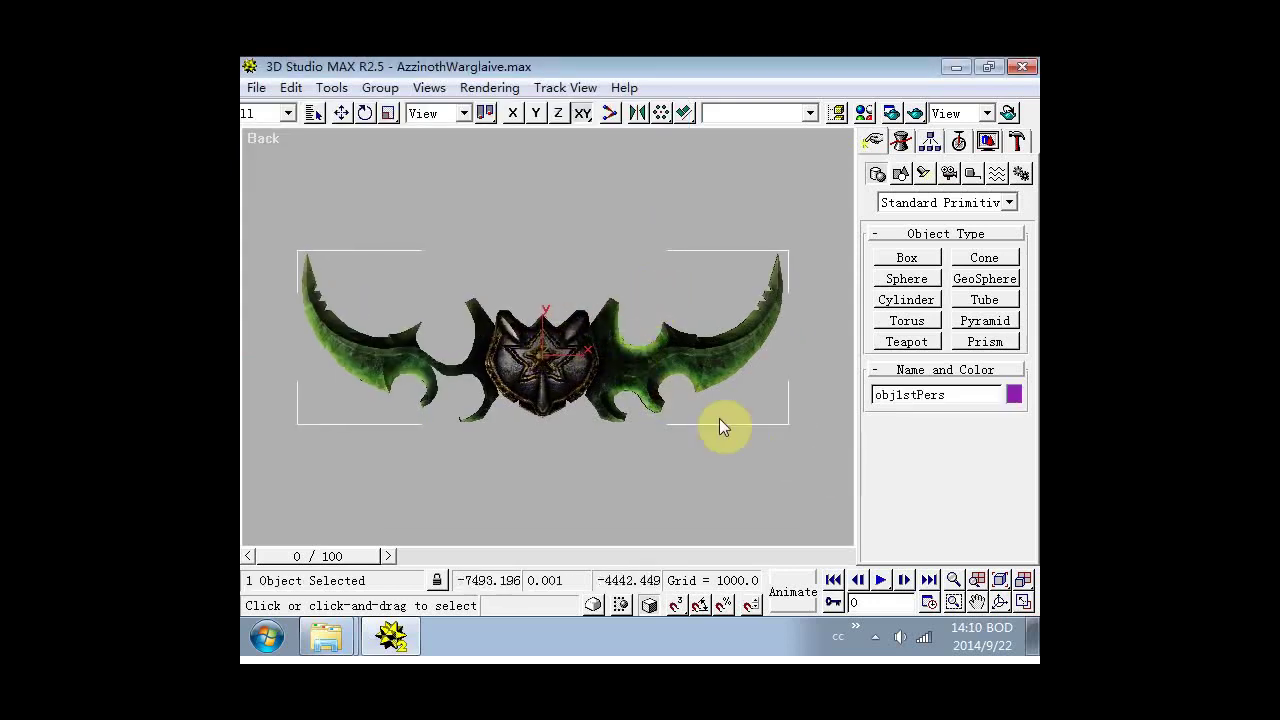
key("ctrl+r")
left_click_drag(540, 365, 525, 317)
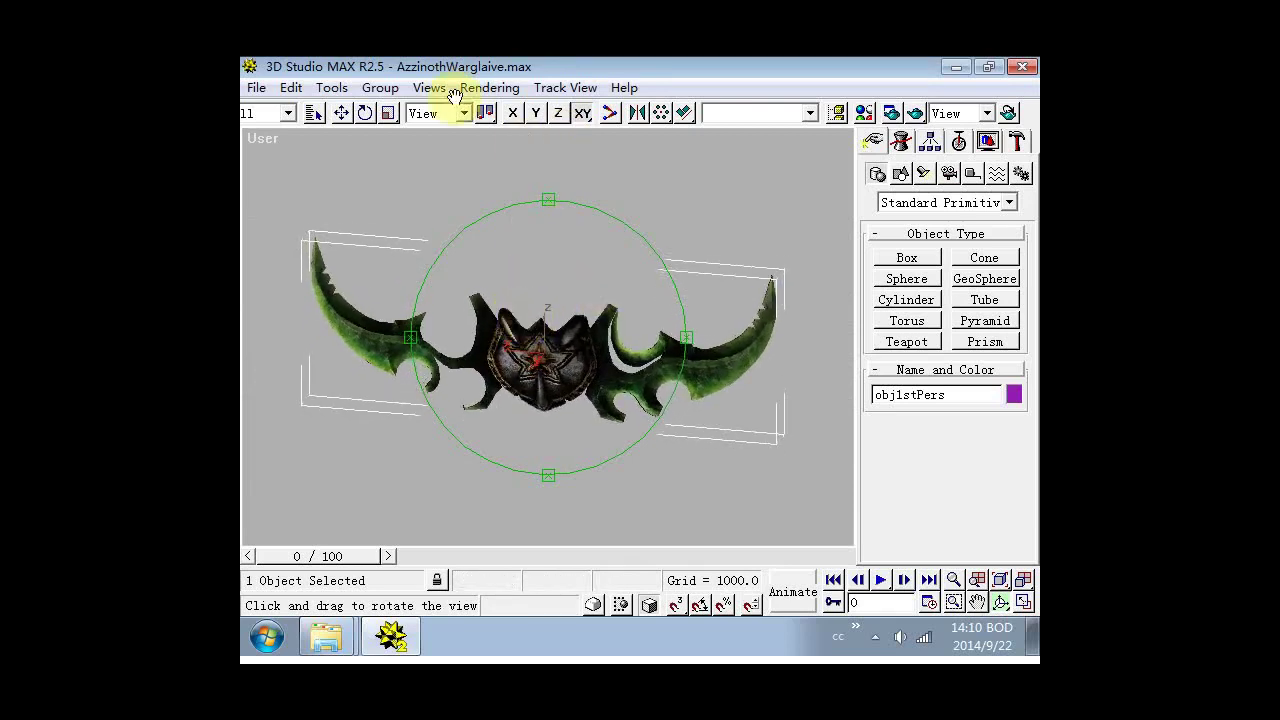
left_click(348, 117)
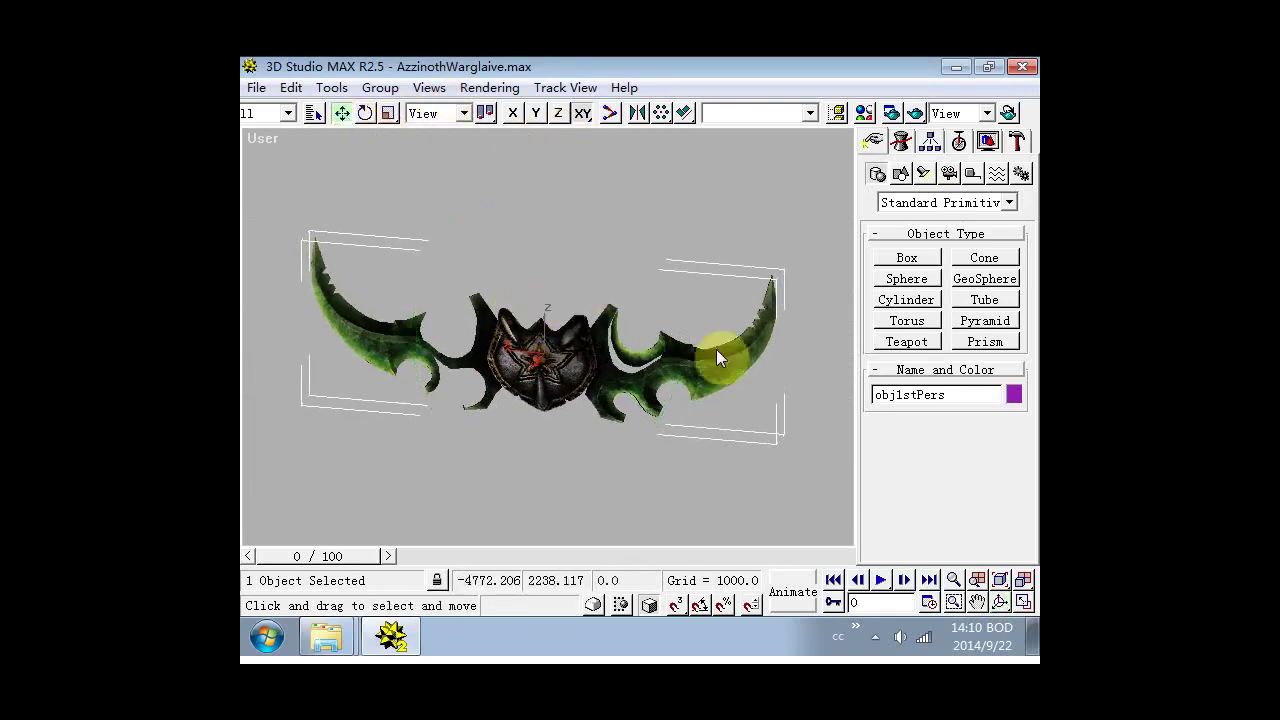
left_click(929, 141)
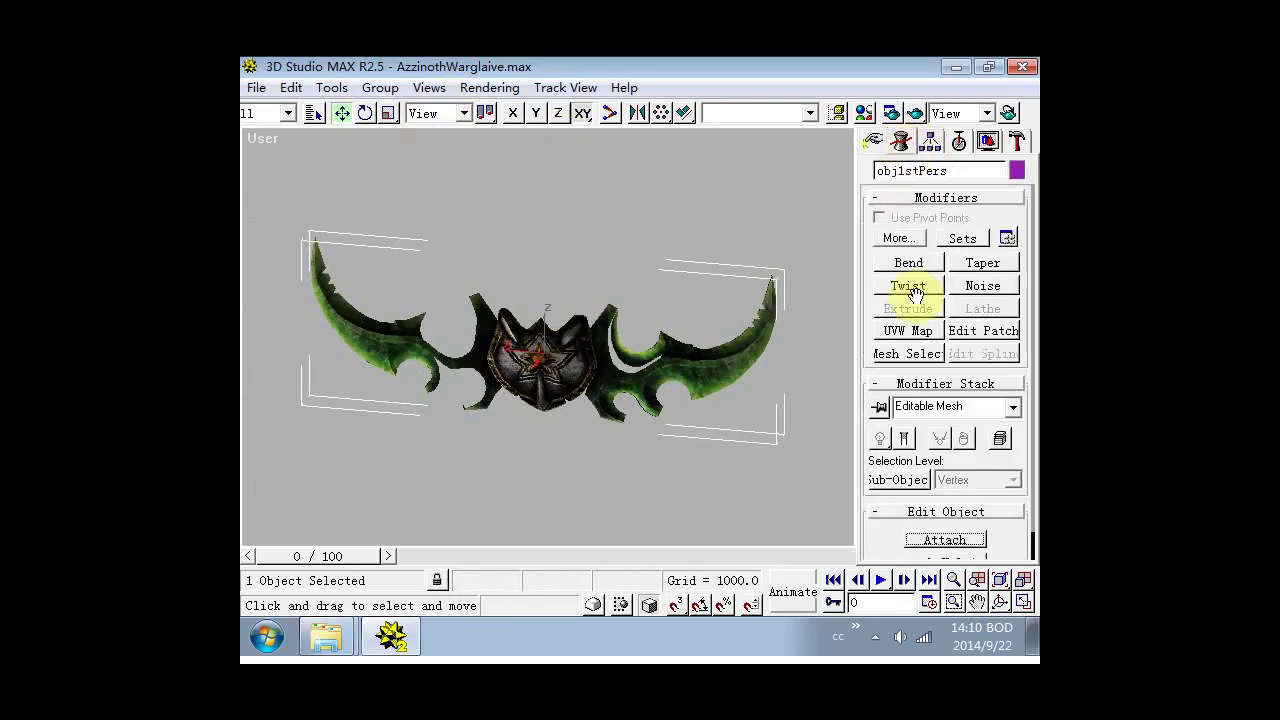
left_click(900, 481)
left_click(1012, 480)
left_click(966, 505)
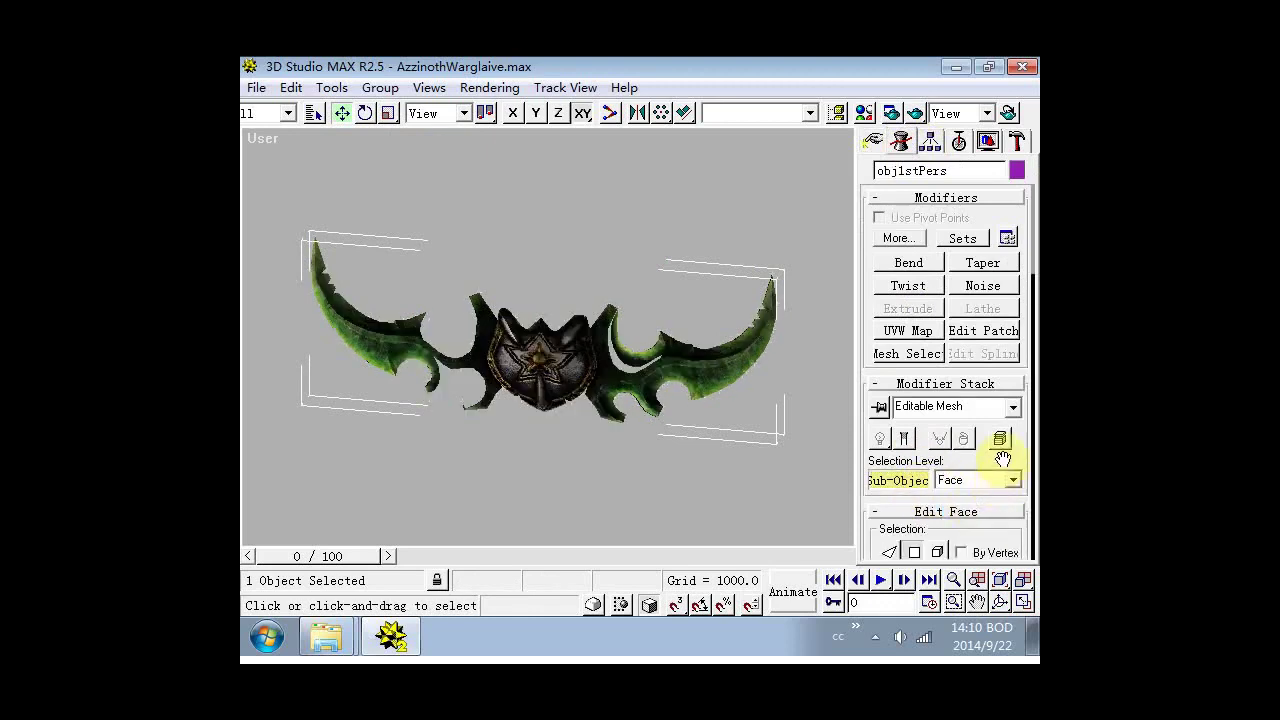
left_click_drag(1003, 459, 1000, 425)
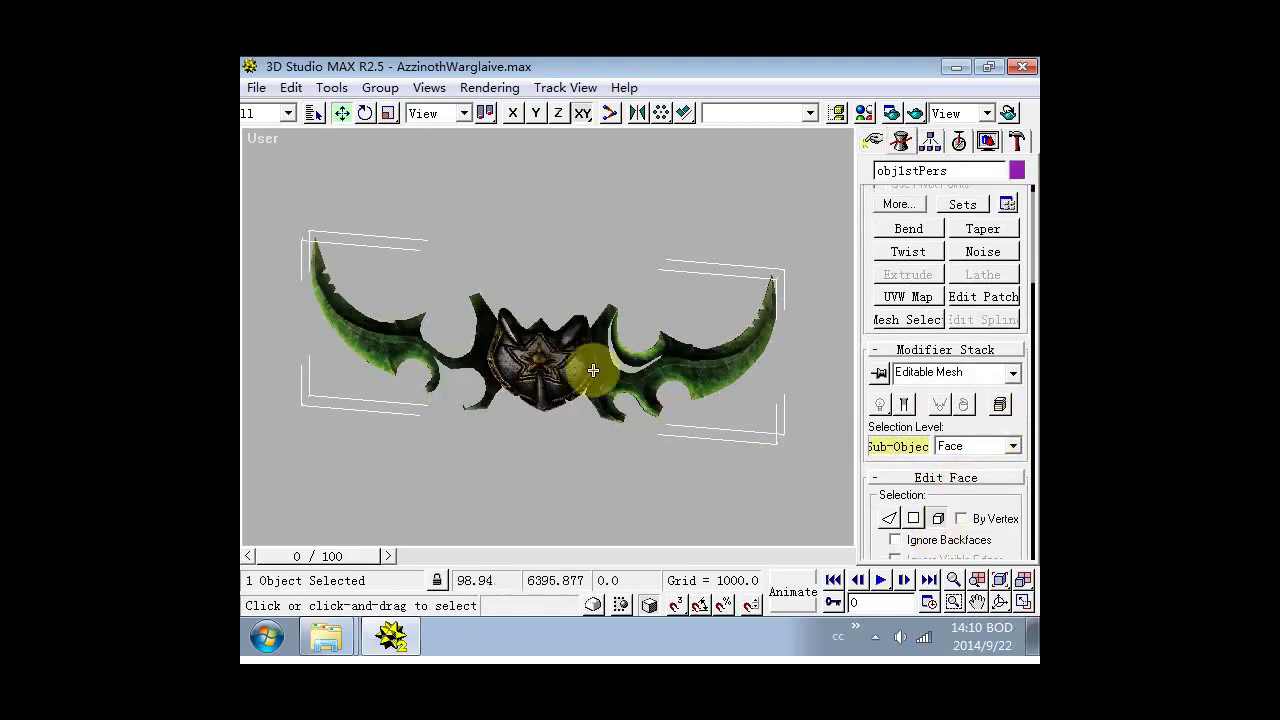
Switch the viewport to wireframe and select the mesh element beside the glaive's central shield.
scroll(560, 391, "up", 4)
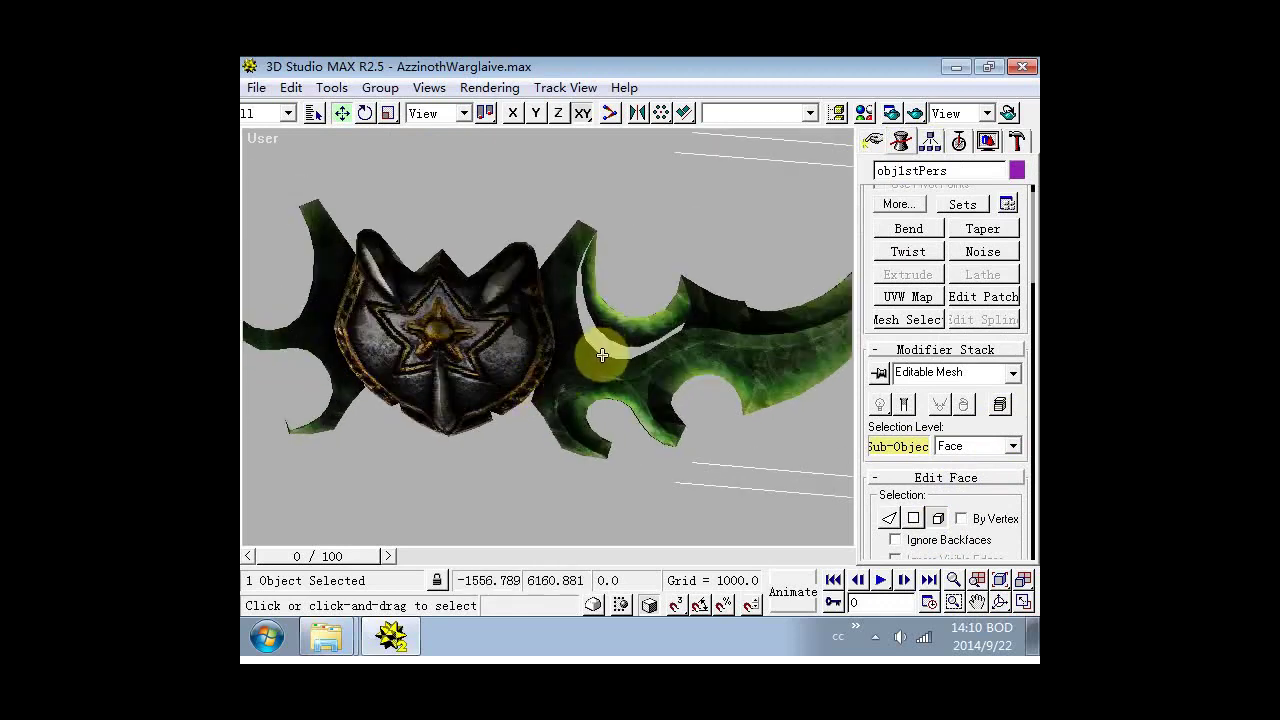
key("F3")
left_click(585, 344)
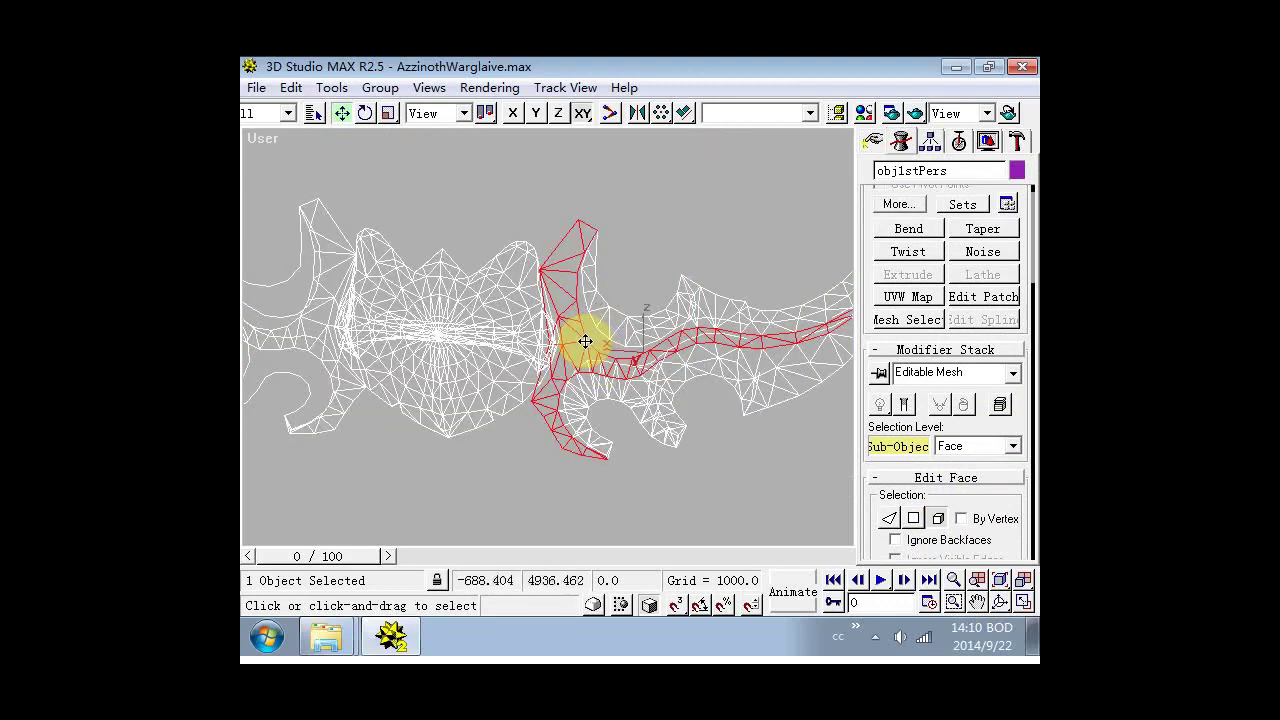
Select the crescent-shaped mesh element beside the shield and flip its normals, with the viewport returned to shaded display.
left_click(596, 327)
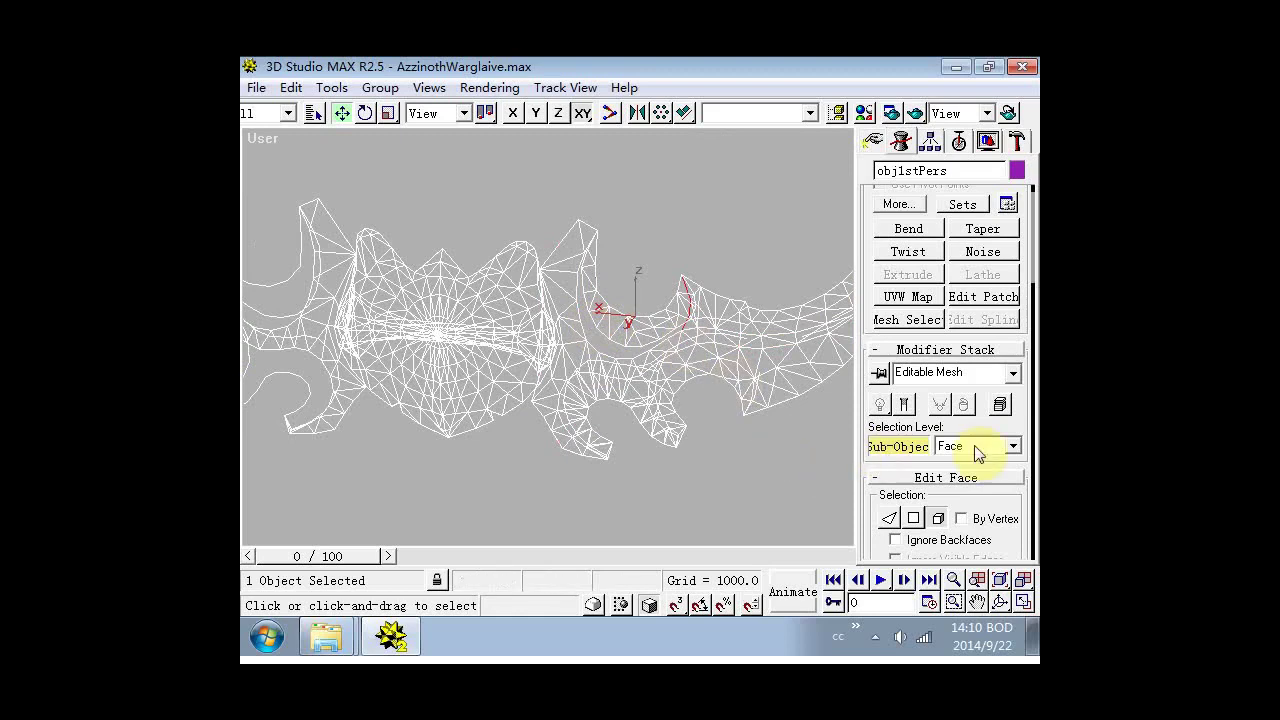
left_click_drag(1025, 425, 1020, 240)
left_click_drag(1012, 447, 1007, 290)
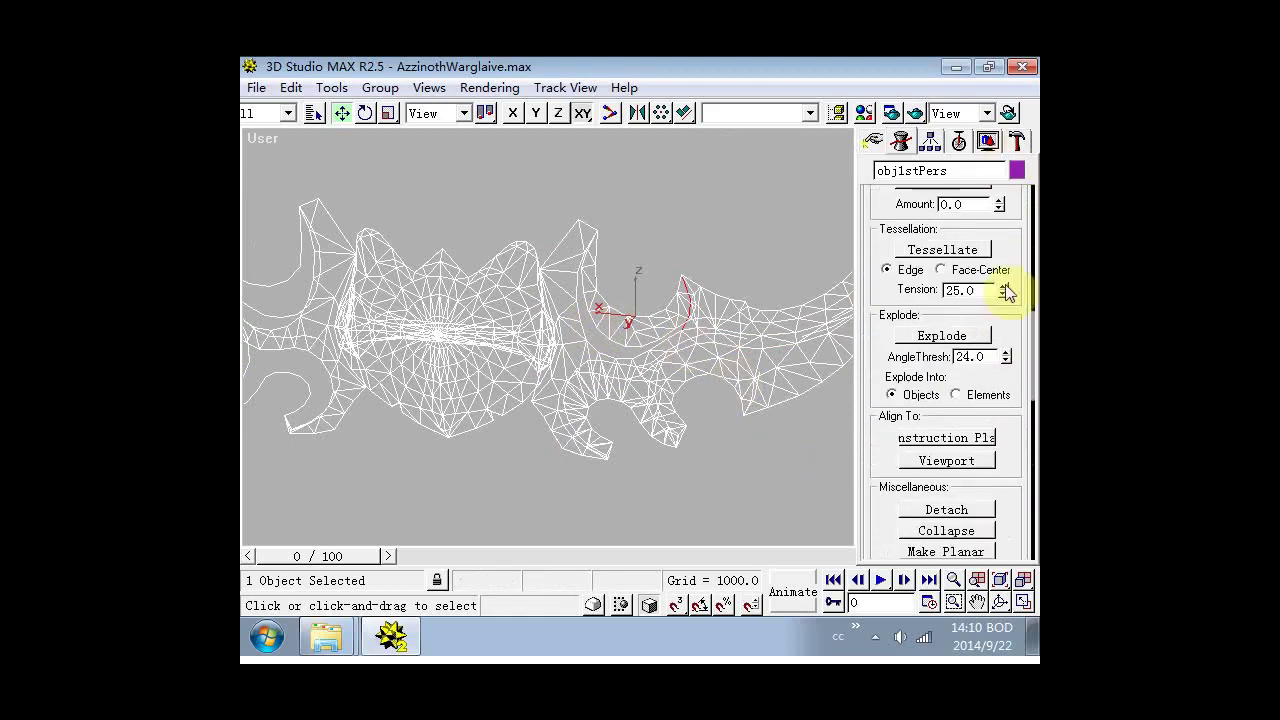
left_click_drag(1013, 440, 1013, 347)
left_click_drag(1004, 403, 1016, 236)
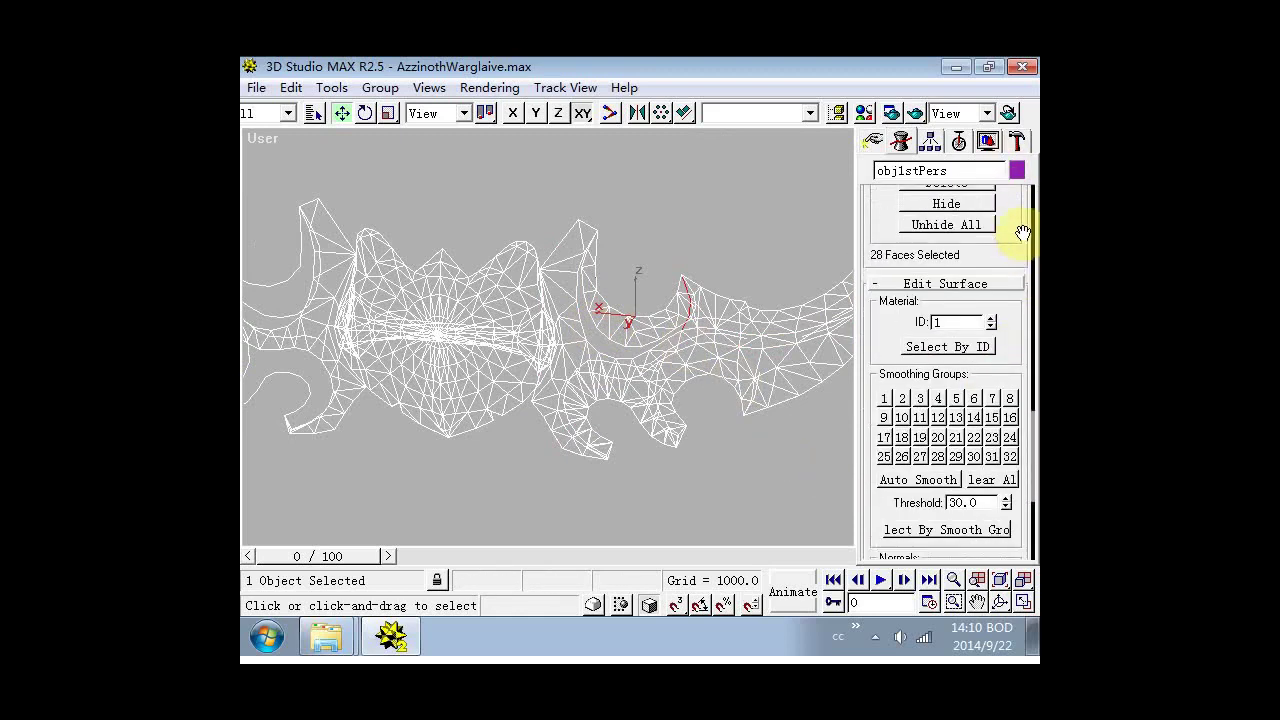
left_click_drag(1013, 360, 1008, 224)
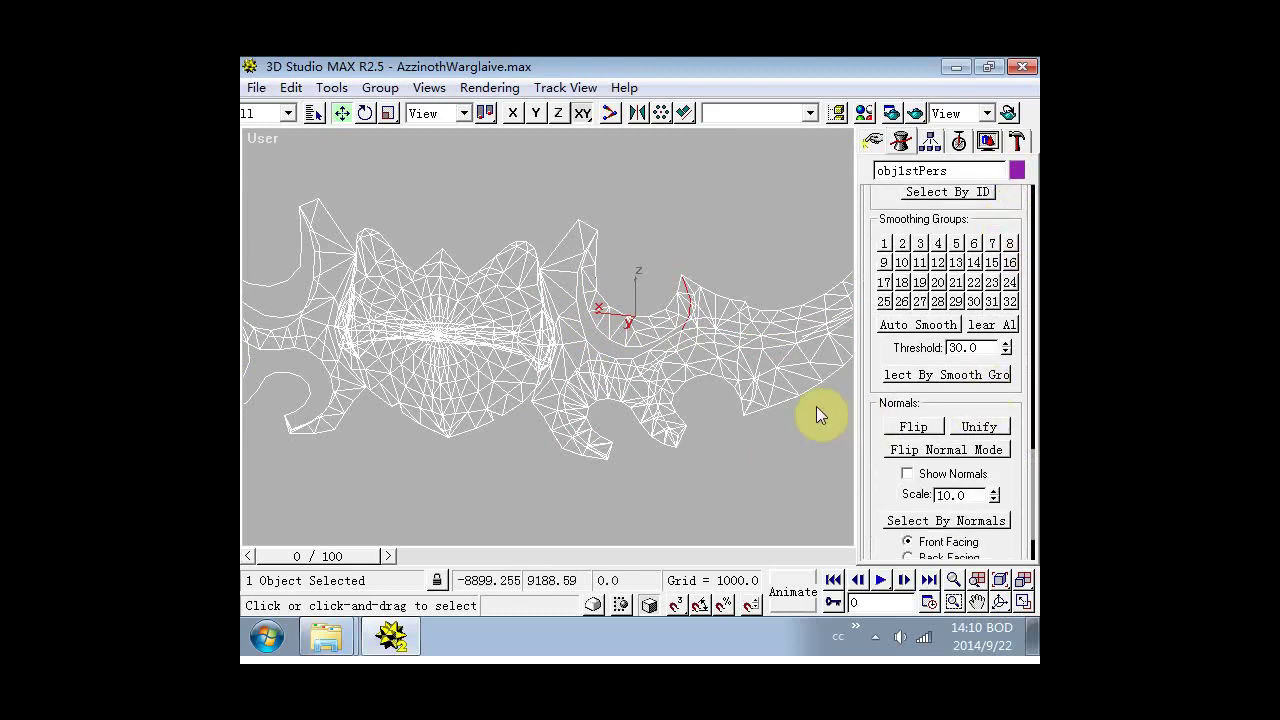
key("F3")
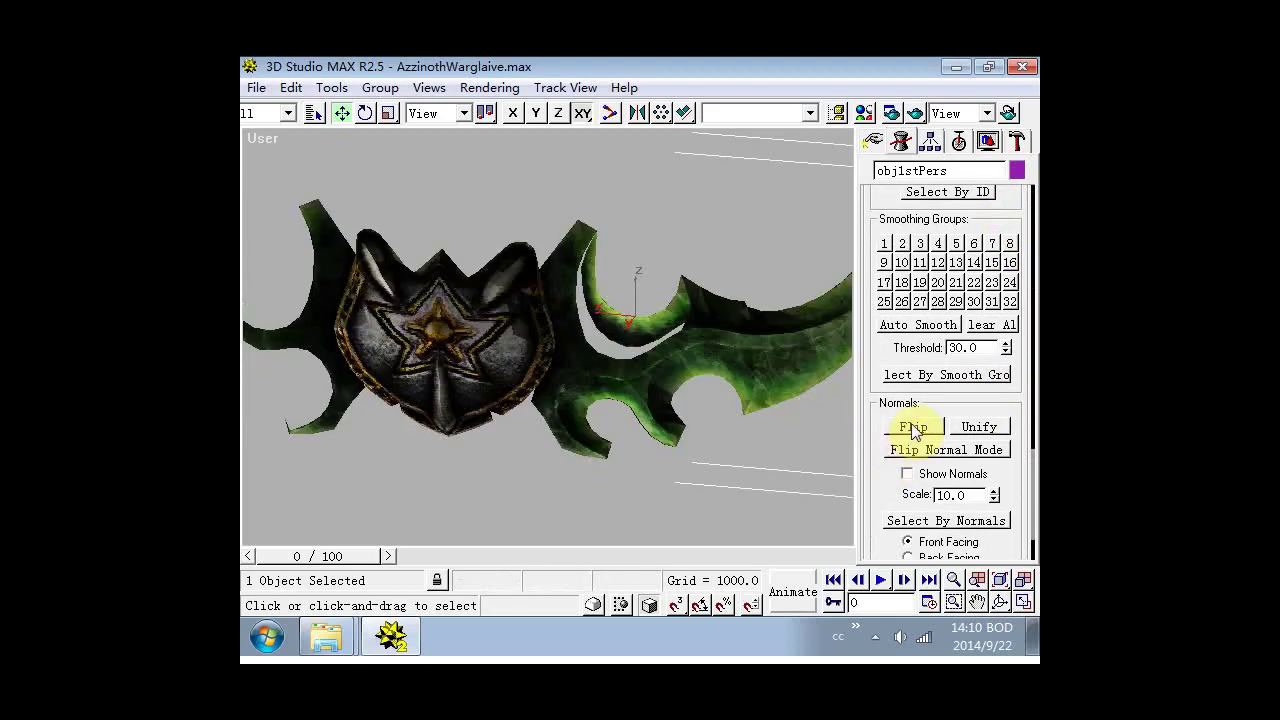
left_click(912, 428)
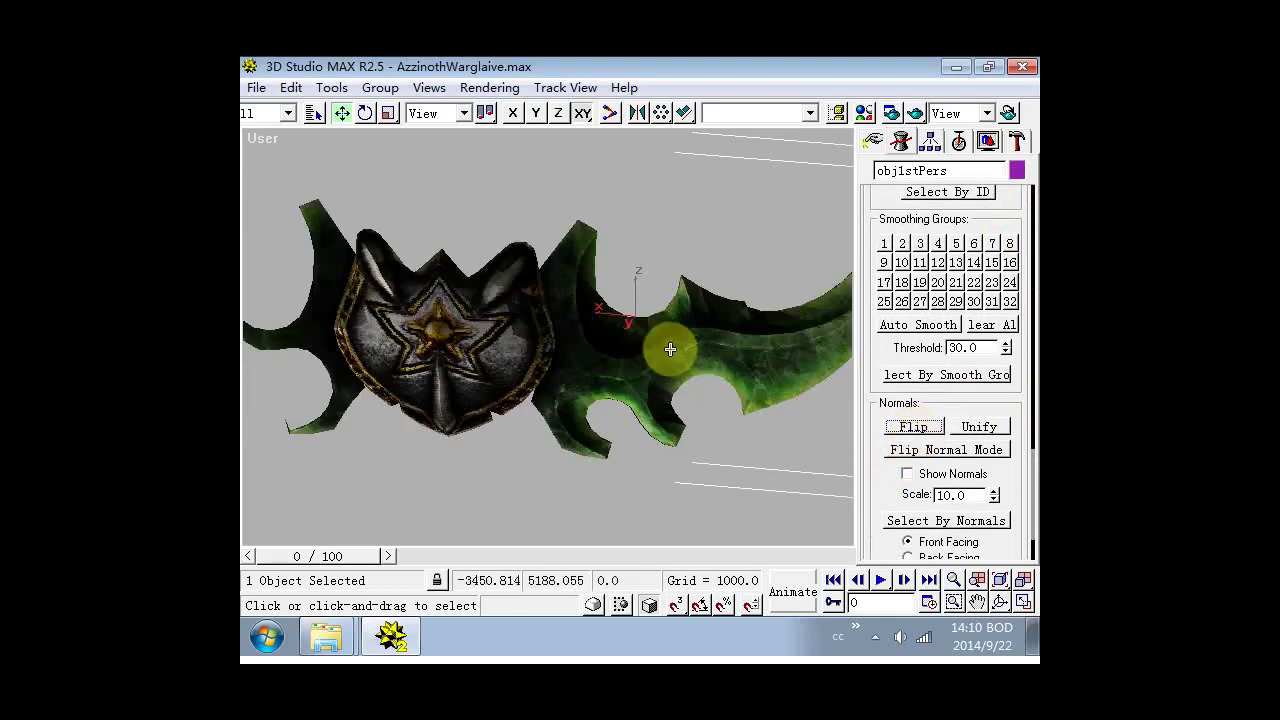
Select the inner crescent element on the glaive's other end and flip its normals.
key("ctrl+r")
left_click_drag(623, 343, 424, 408)
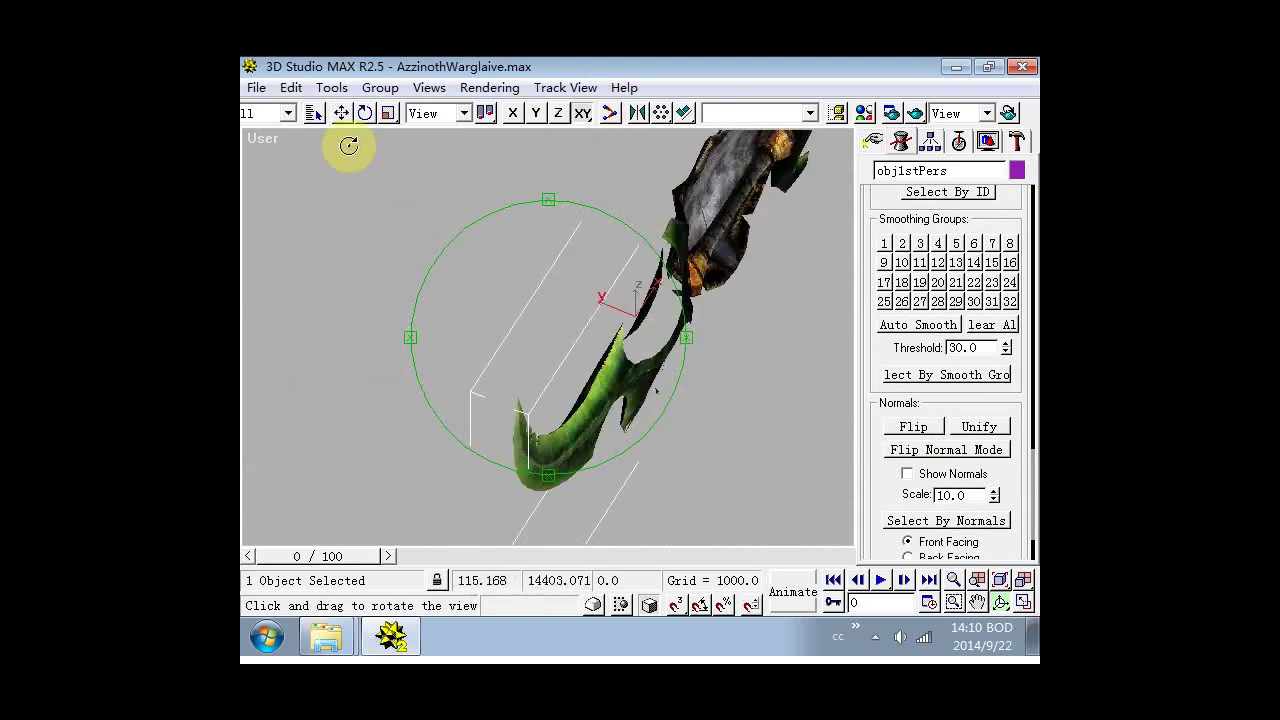
left_click(341, 112)
left_click(657, 354)
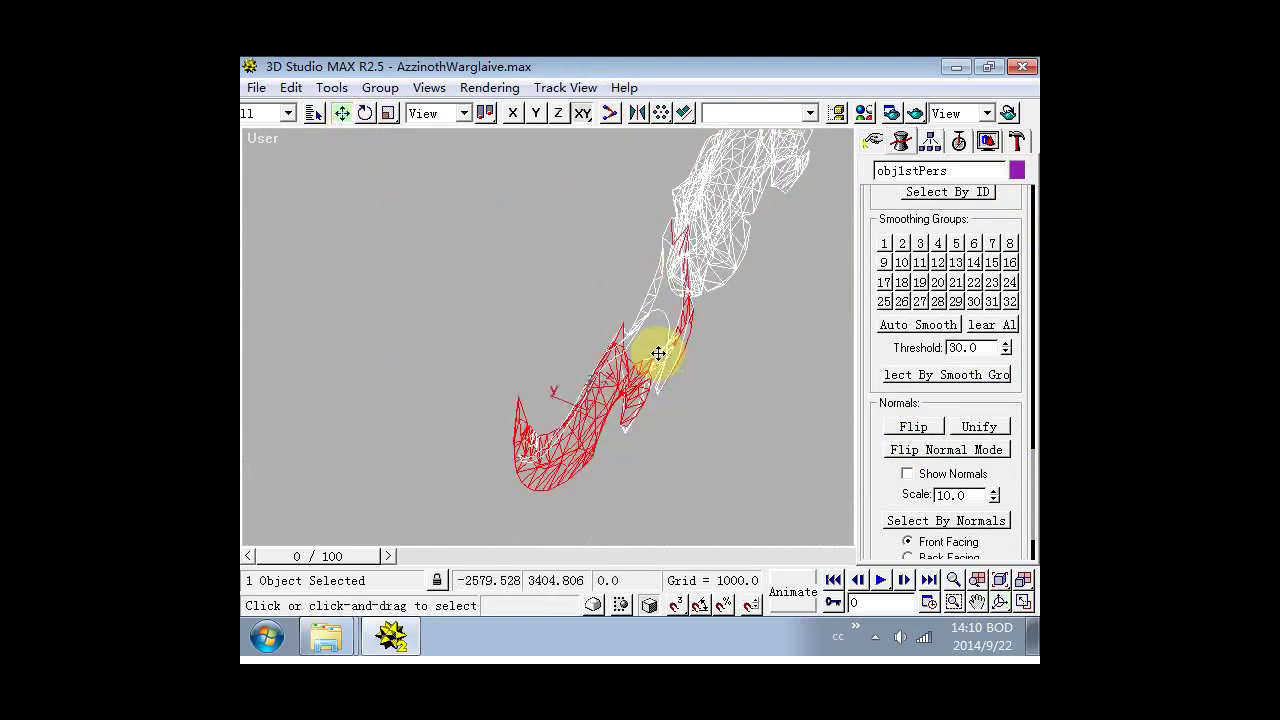
left_click(658, 344)
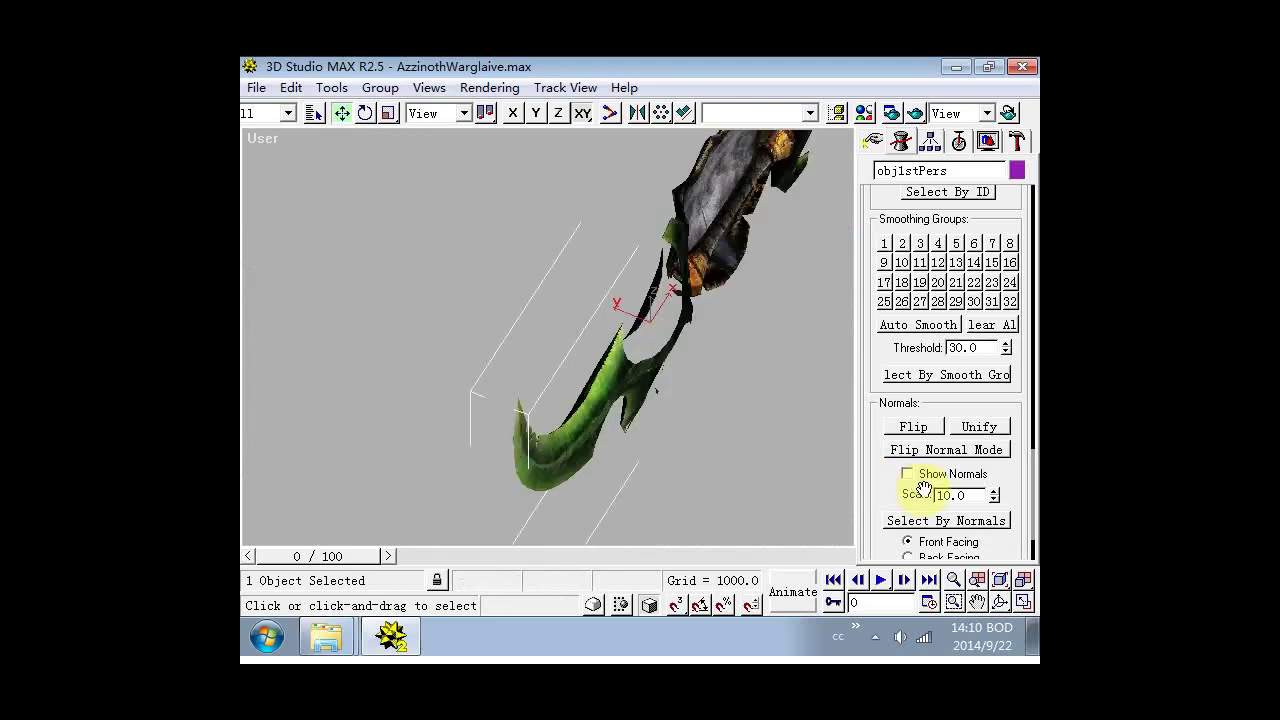
left_click(925, 437)
Examine the flipped crescent elements from several angles in both shaded and wireframe display.
key("ctrl+r")
mouse_move(645, 386)
left_mouse_down()
mouse_move(580, 315)
mouse_move(681, 205)
mouse_move(630, 186)
mouse_move(609, 334)
mouse_move(674, 429)
mouse_move(569, 477)
mouse_move(516, 398)
mouse_move(589, 377)
mouse_move(794, 423)
mouse_move(651, 383)
mouse_move(591, 469)
mouse_move(549, 380)
mouse_move(571, 366)
mouse_move(577, 377)
mouse_move(606, 104)
mouse_move(600, 190)
left_mouse_up()
right_click(604, 382)
left_click(714, 471)
left_click(691, 418)
key("ctrl+r")
key("F3")
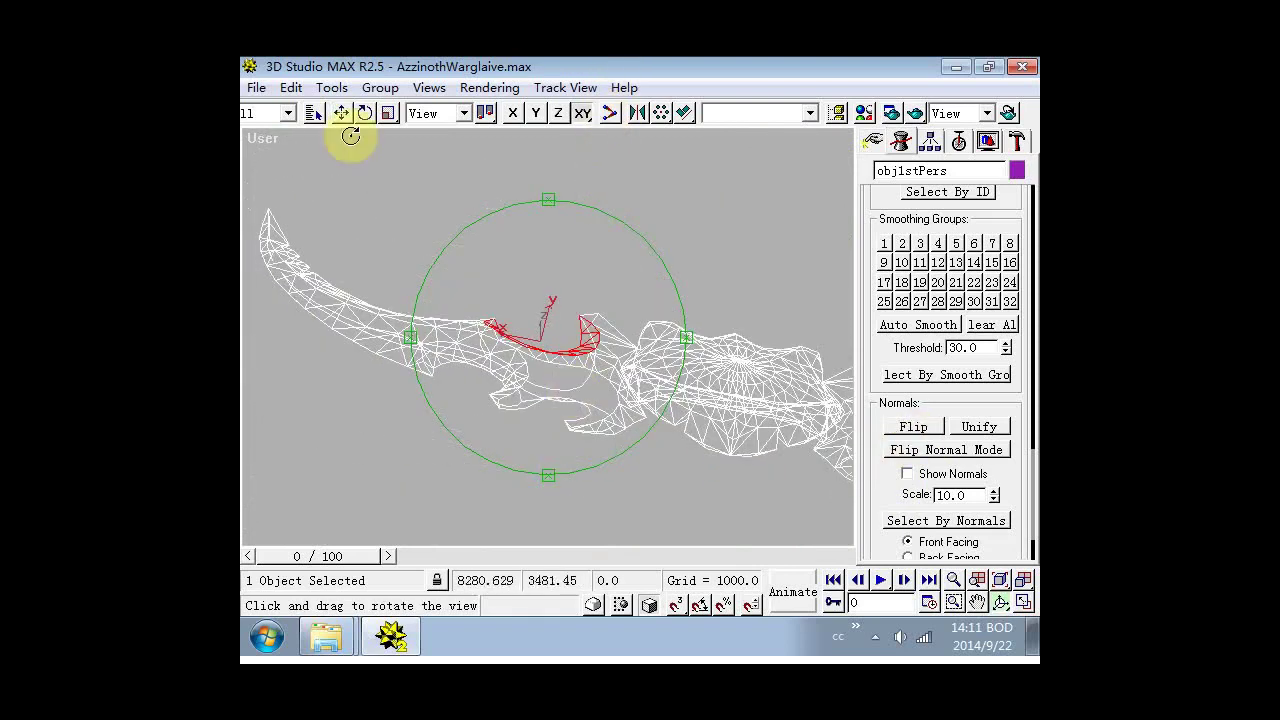
left_click(342, 113)
left_click(600, 388)
key("F3")
key("ctrl+r")
mouse_move(586, 341)
left_mouse_down()
mouse_move(571, 525)
mouse_move(554, 396)
mouse_move(550, 62)
mouse_move(609, 397)
mouse_move(590, 375)
left_mouse_up()
left_click(342, 115)
Show the whole glaive in the Back view and check its vertex and face counts in Object Properties.
key("k")
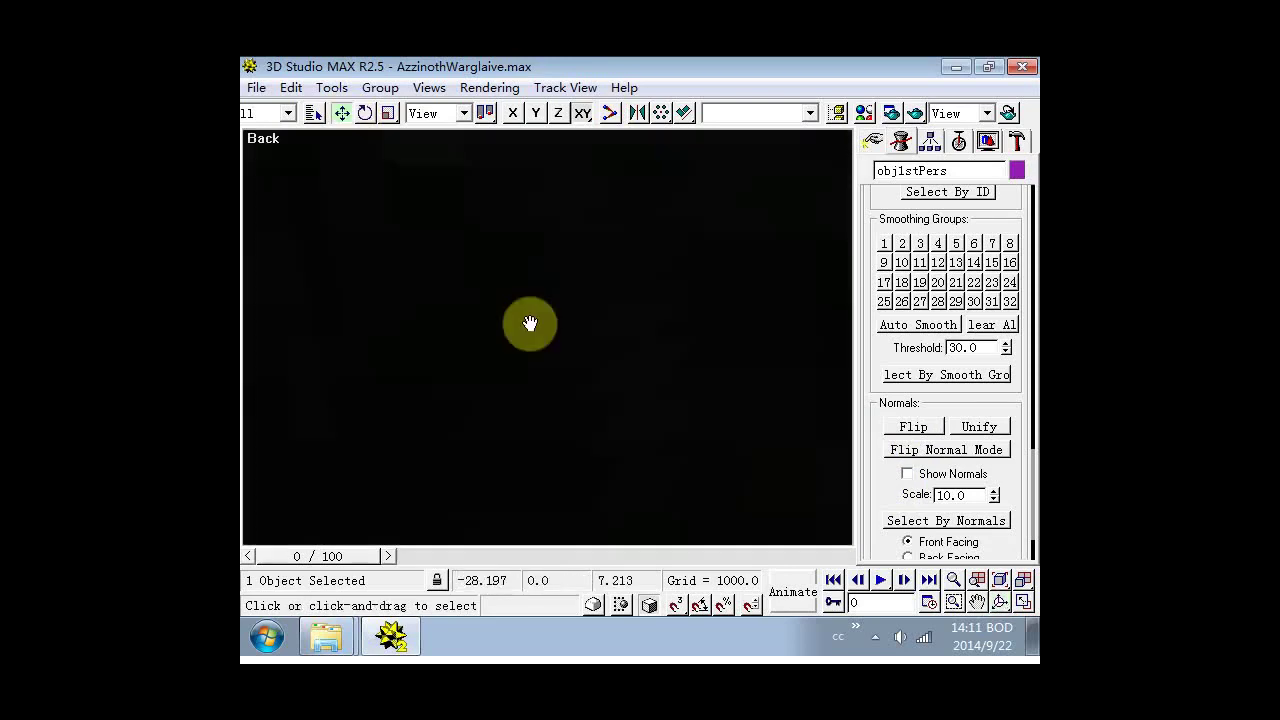
key("ctrl+alt+z")
left_click(614, 334)
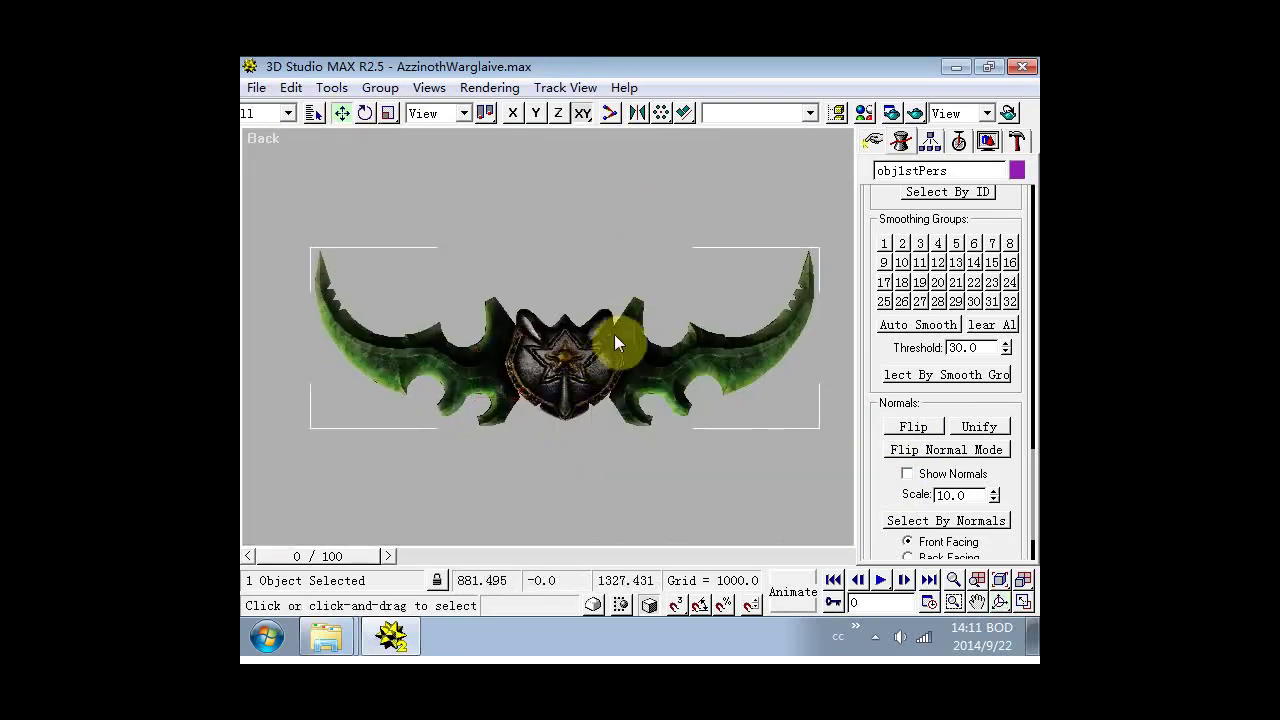
right_click(578, 360)
left_click(628, 523)
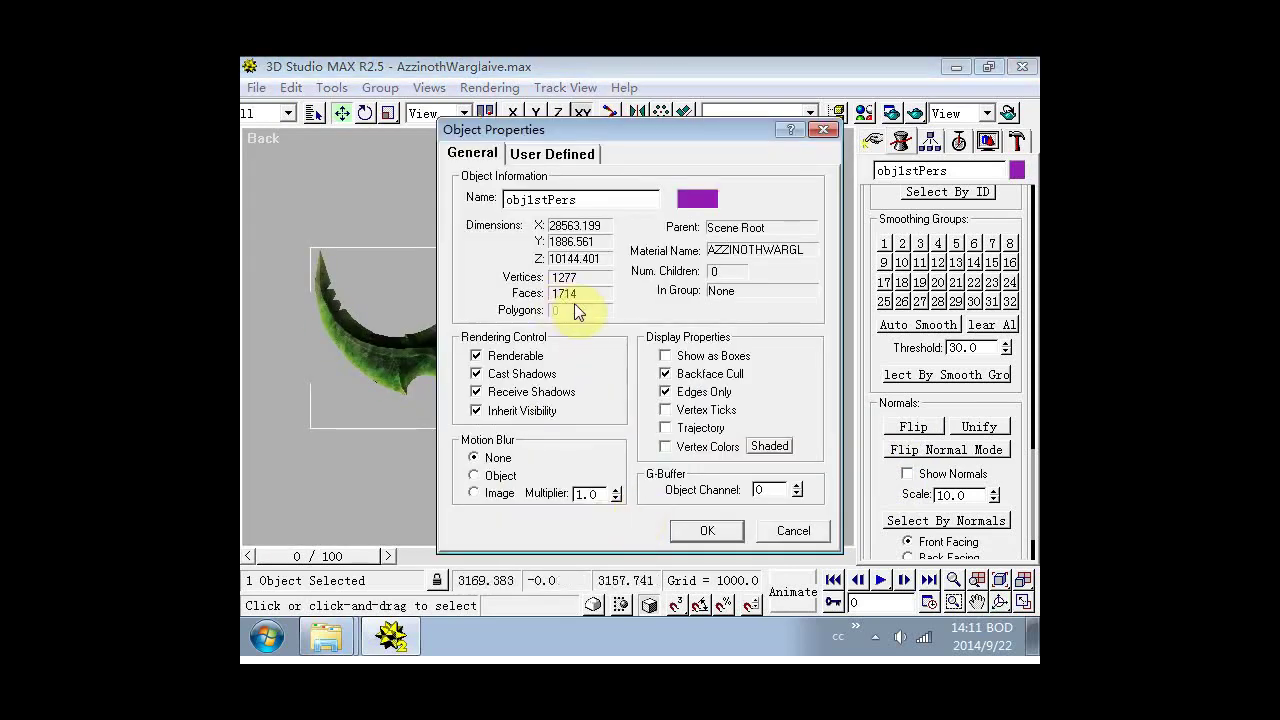
left_click(795, 530)
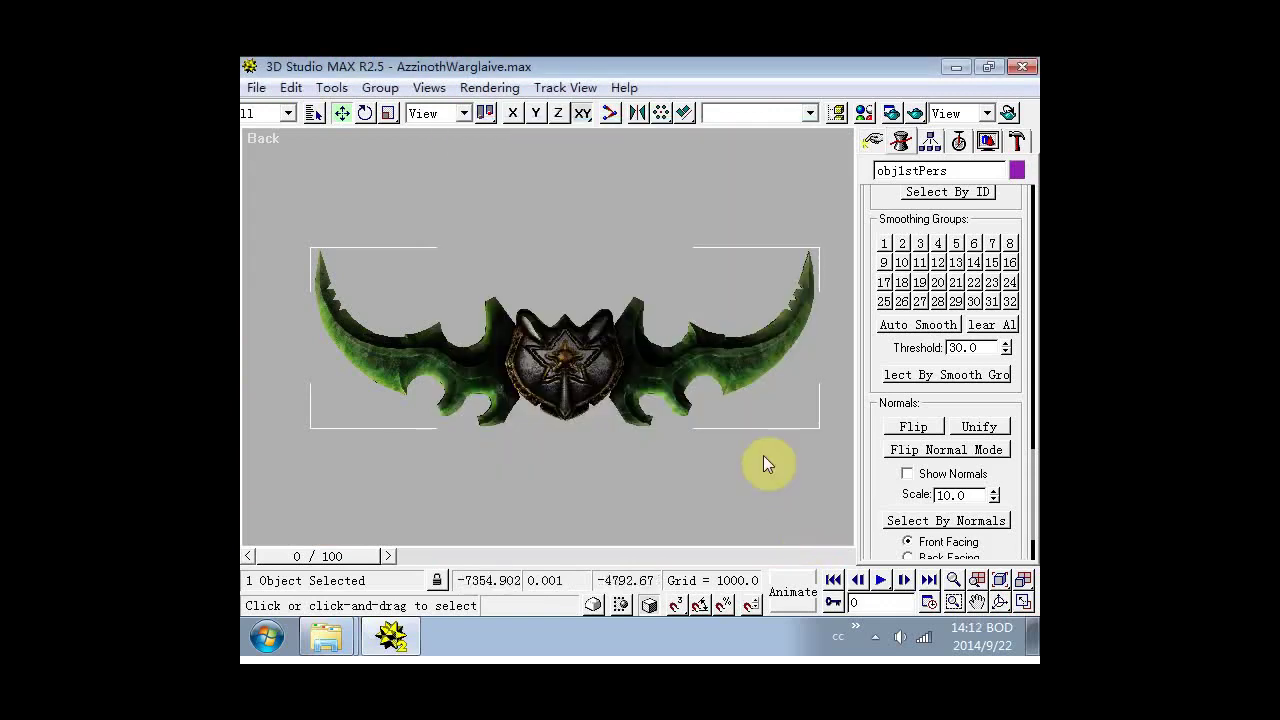
Switch the Editable Mesh to the Vertex sub-object level for work on the blade tip.
left_click_drag(886, 206, 933, 428)
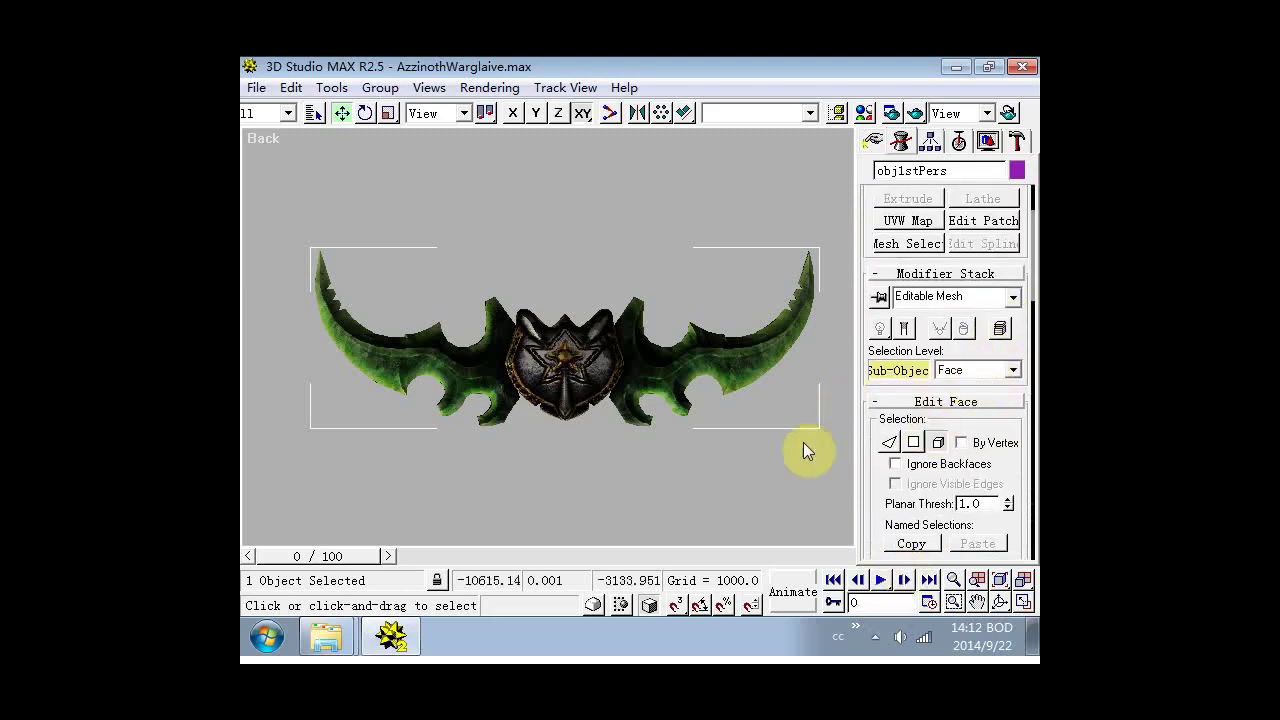
left_click(950, 370)
left_click(960, 386)
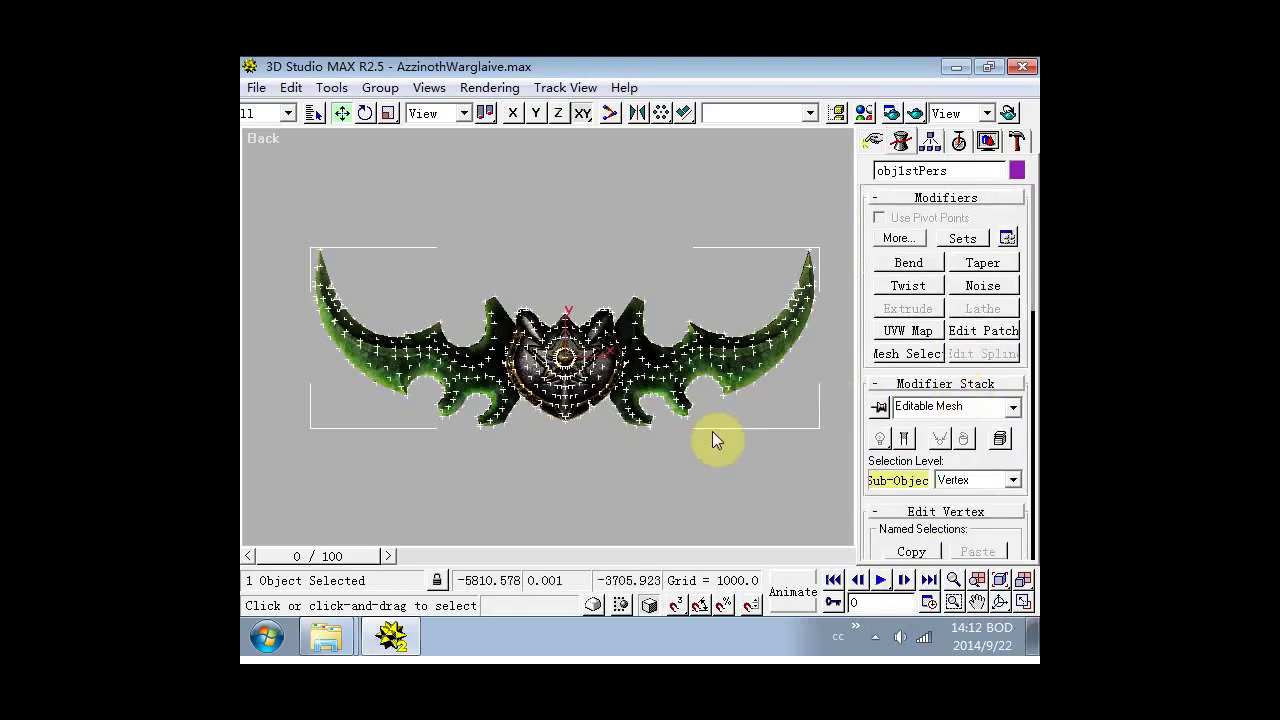
scroll(720, 352, "up", 10)
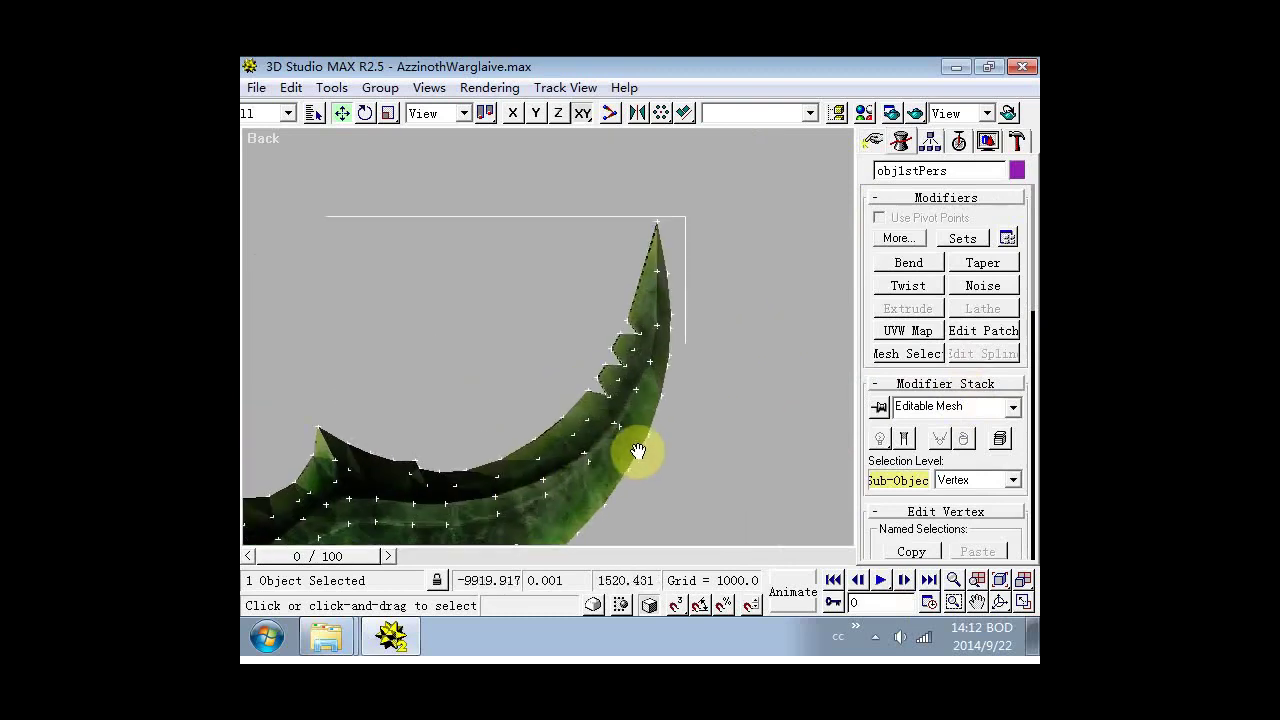
middle_click_drag(672, 318, 628, 370)
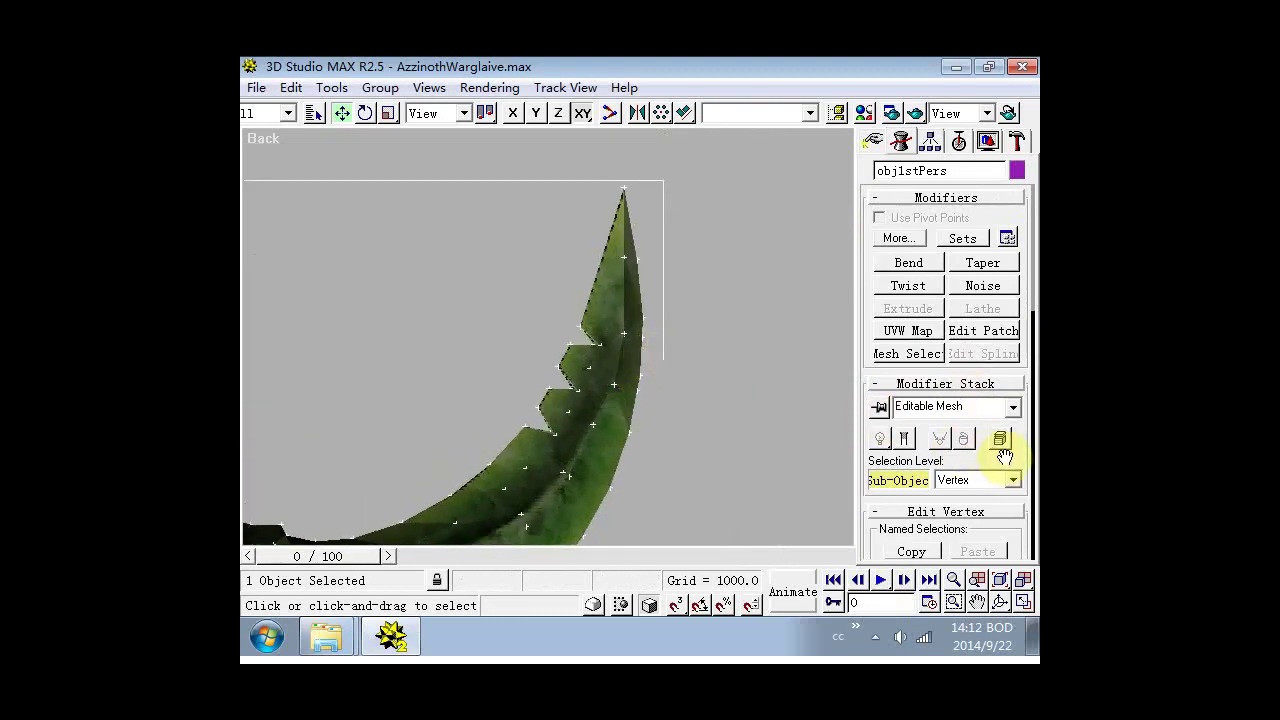
Set the Weld Threshold to 10000.0 and weld the selected vertices on the outer edge just below the blade tip.
left_click_drag(1004, 455, 1006, 216)
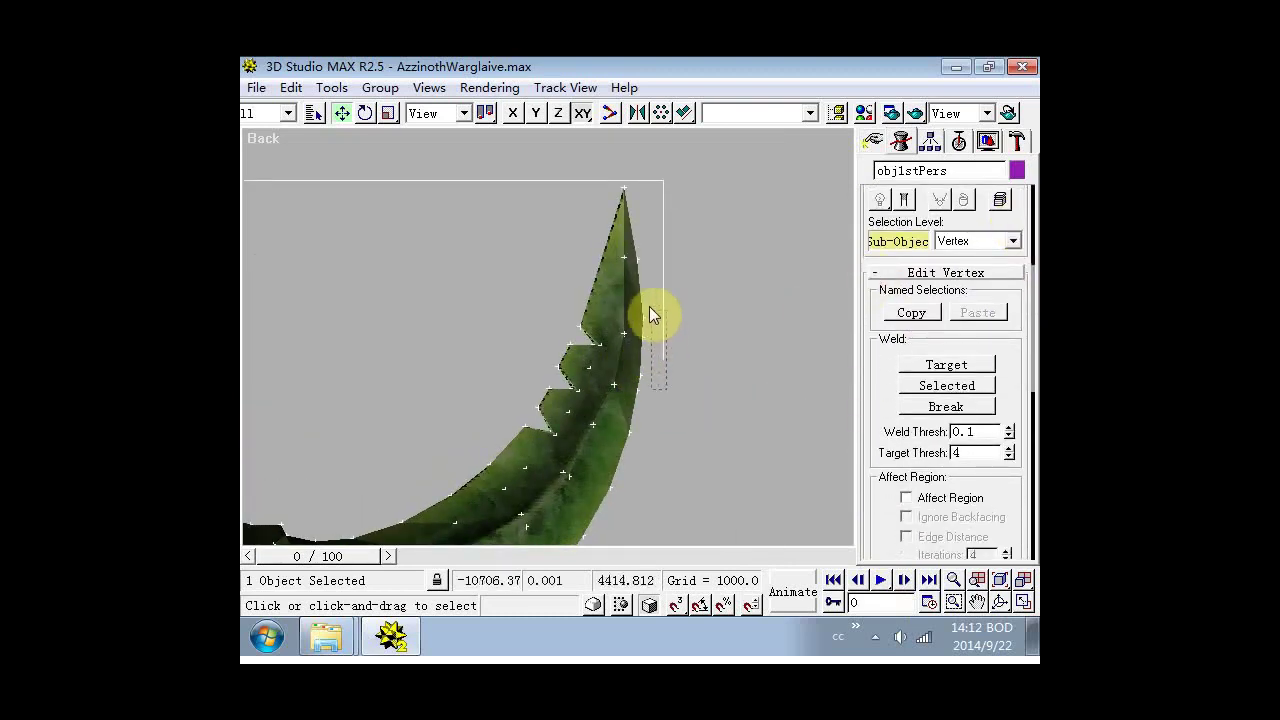
mouse_move(649, 306)
left_mouse_down()
mouse_move(691, 331)
mouse_move(633, 301)
left_mouse_up()
left_click(995, 436)
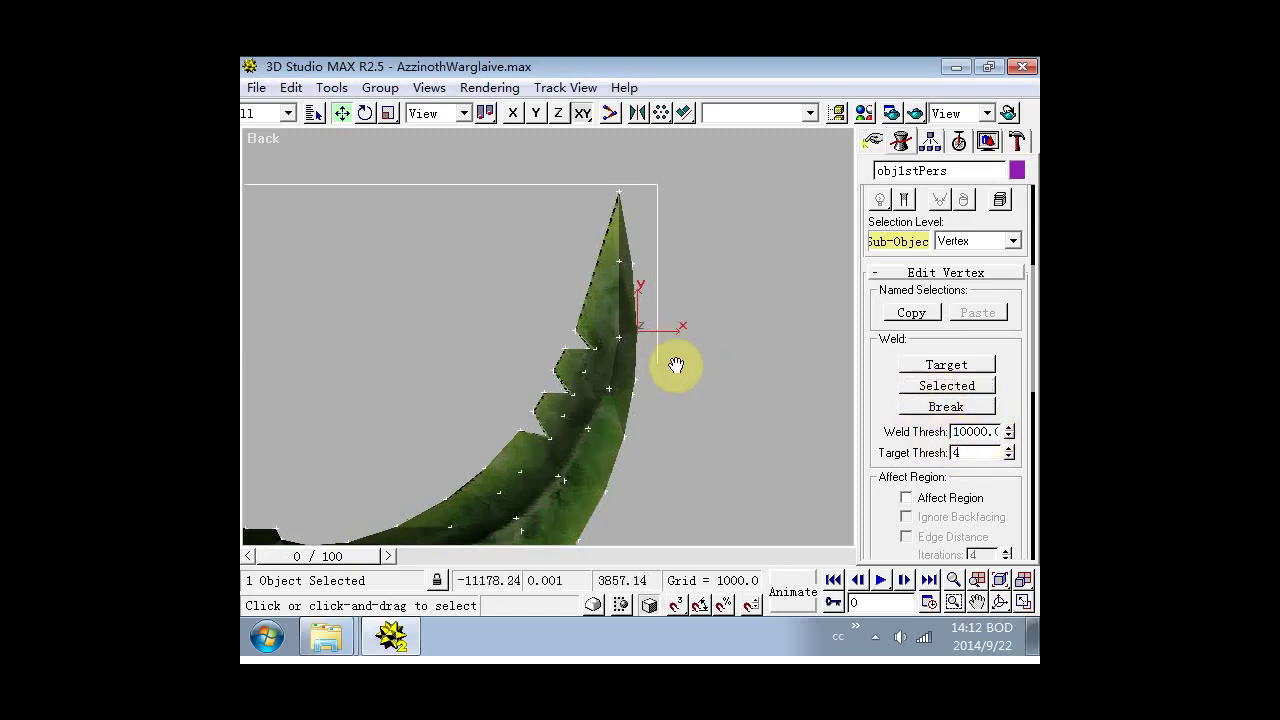
scroll(677, 362, "up", 4)
left_click(946, 386)
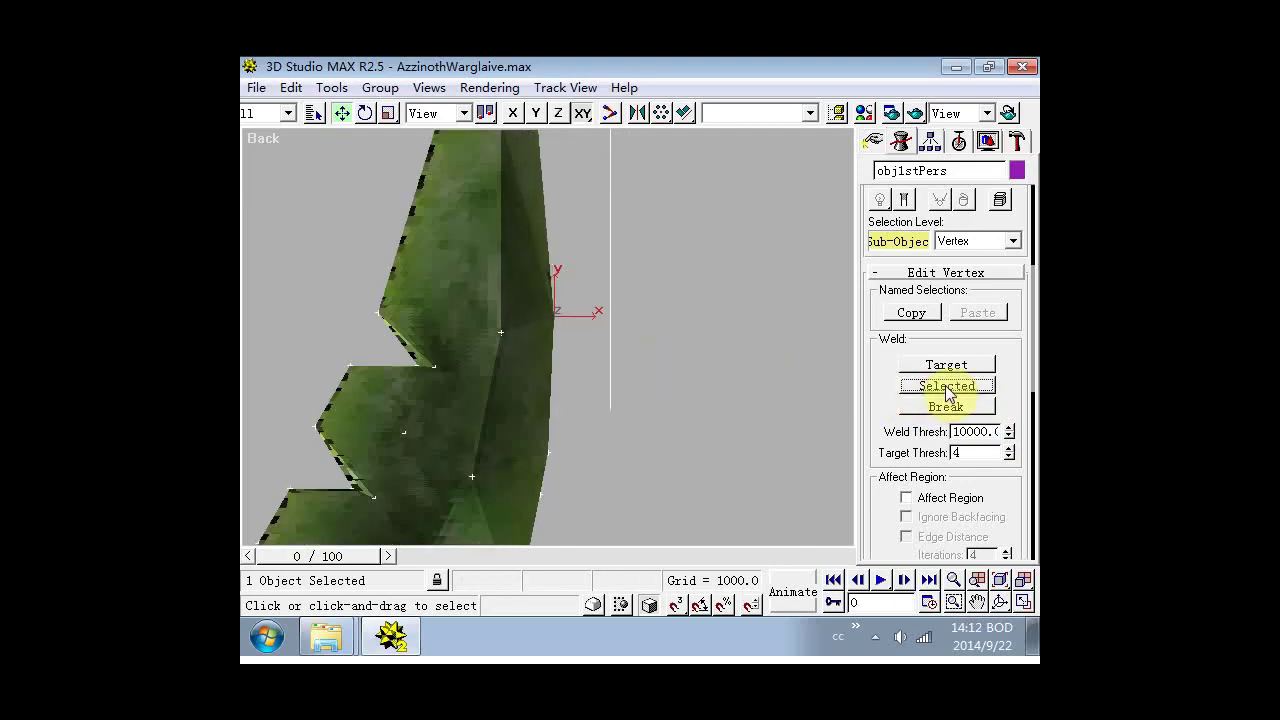
Weld the next groups of overlapping vertices down the upper blade's outer edge.
scroll(649, 365, "down", 2)
left_click_drag(620, 420, 589, 353)
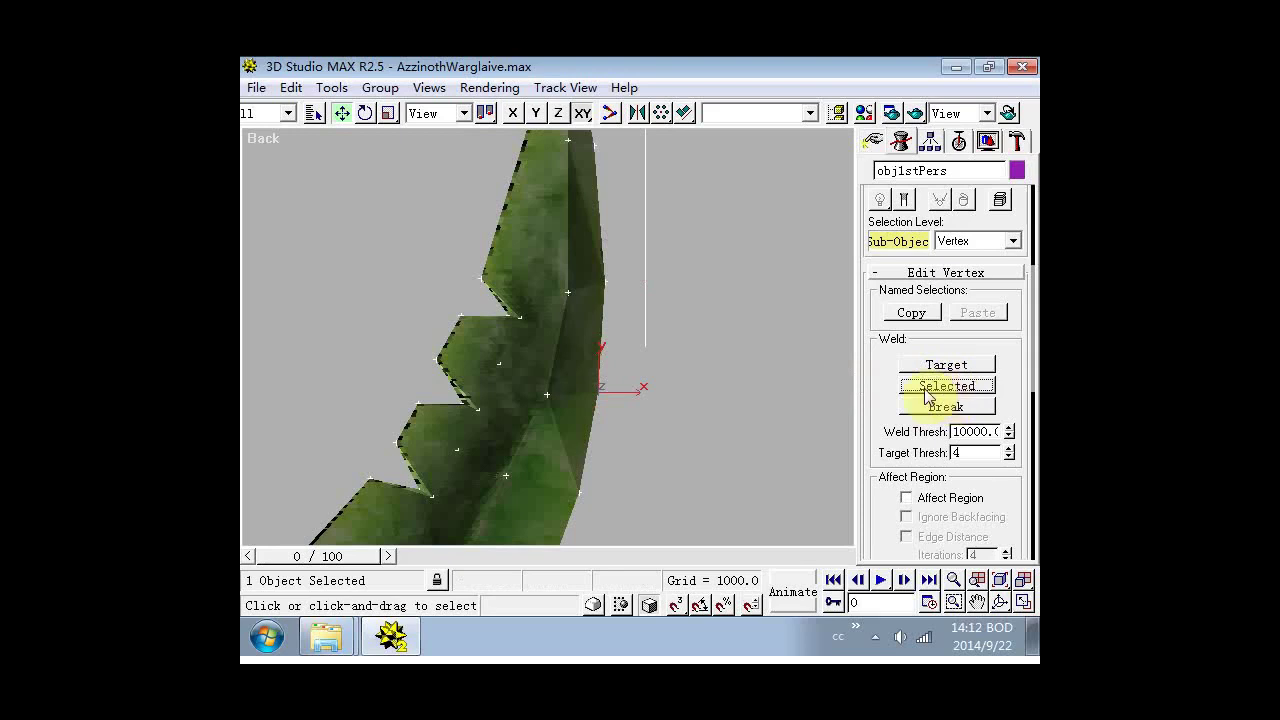
scroll(595, 356, "down", 3)
scroll(615, 454, "up", 1)
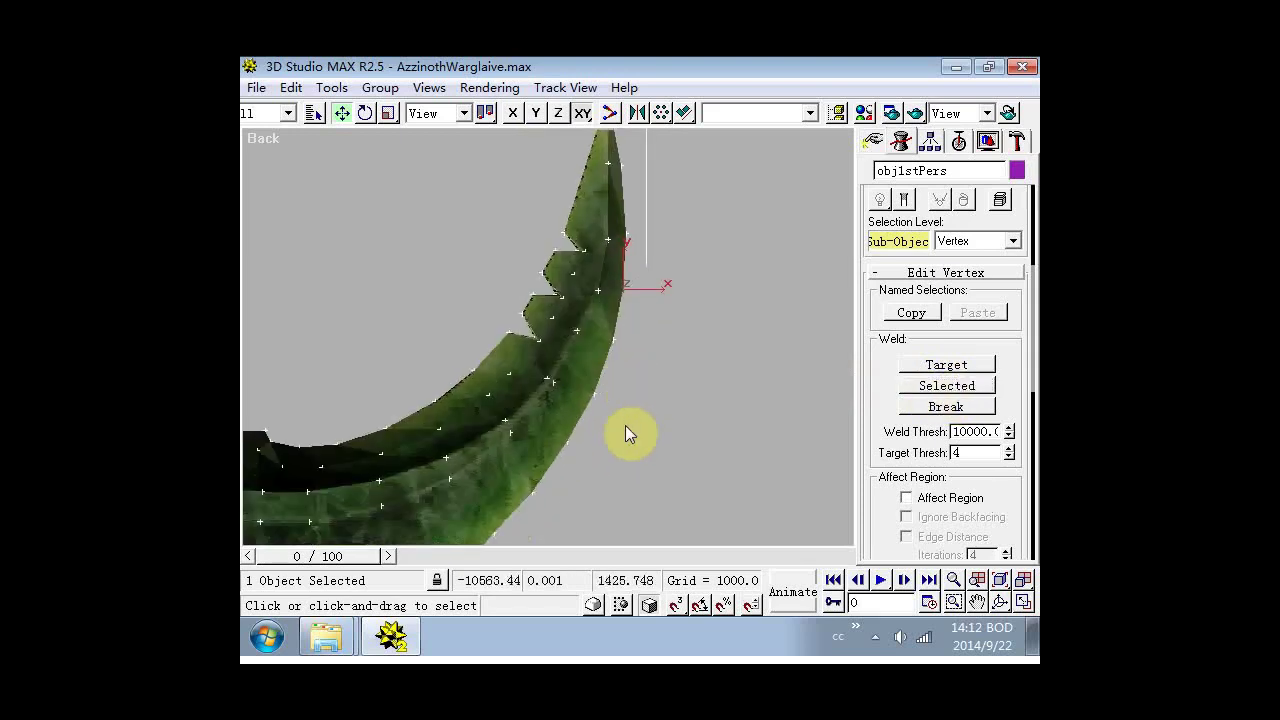
left_click_drag(598, 319, 597, 318)
left_click(946, 386)
Weld the overlapping vertices along the blade's lower outer edge, towards its bottom spike.
middle_click_drag(632, 438, 646, 416)
scroll(646, 416, "down", 2)
left_click_drag(612, 475, 560, 425)
middle_click_drag(465, 523, 527, 466)
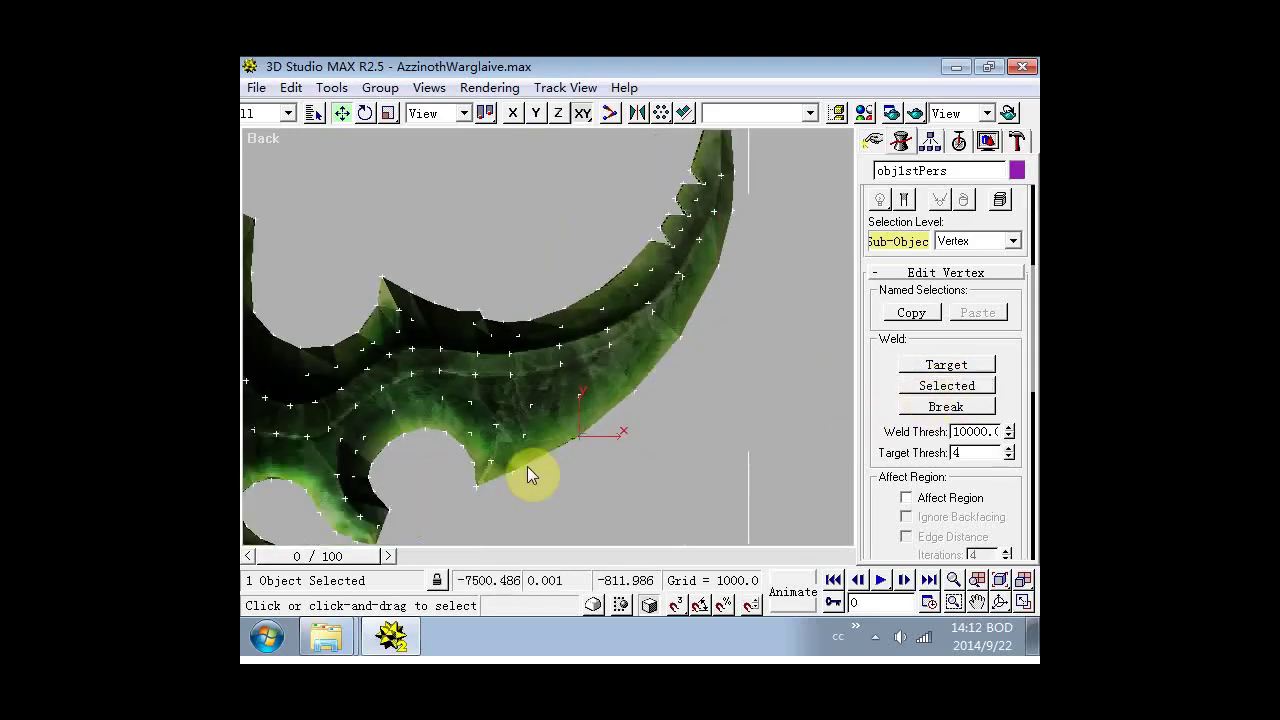
left_click_drag(527, 466, 498, 395)
left_click(946, 386)
Weld the overlapping vertices in the middle of the blade surface.
scroll(575, 412, "up", 2)
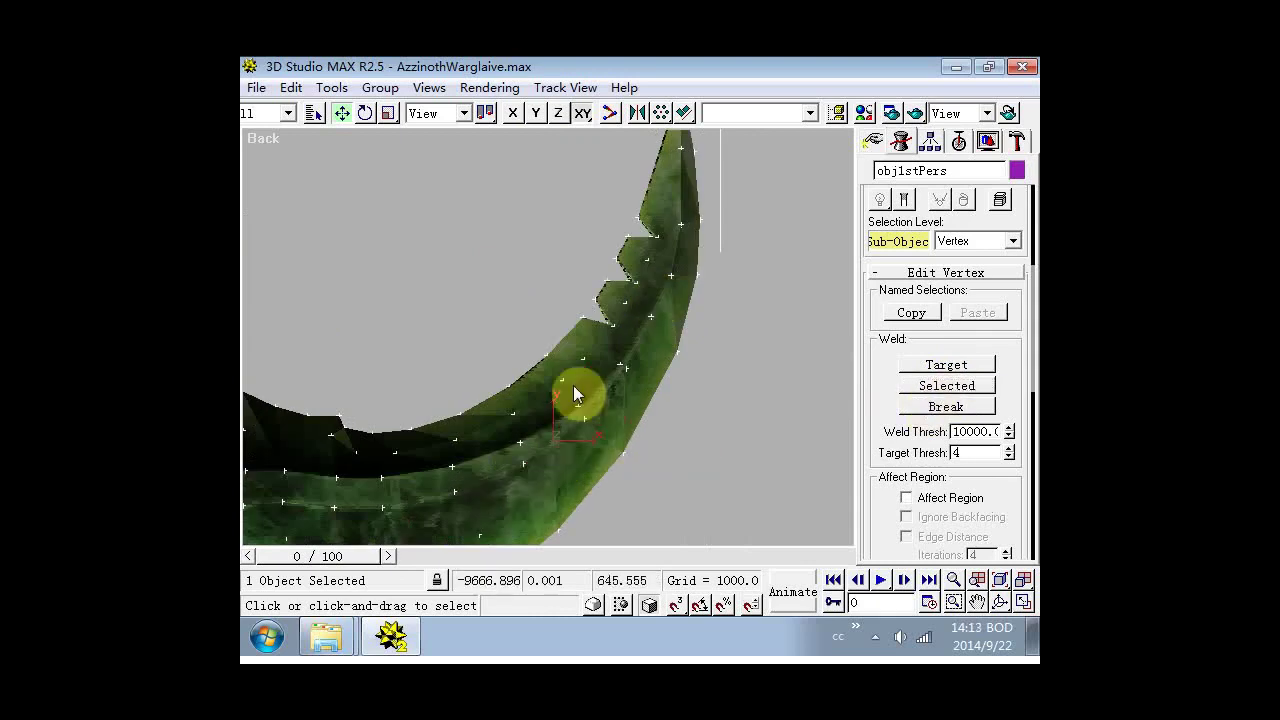
scroll(560, 397, "down", 1)
left_click(556, 397)
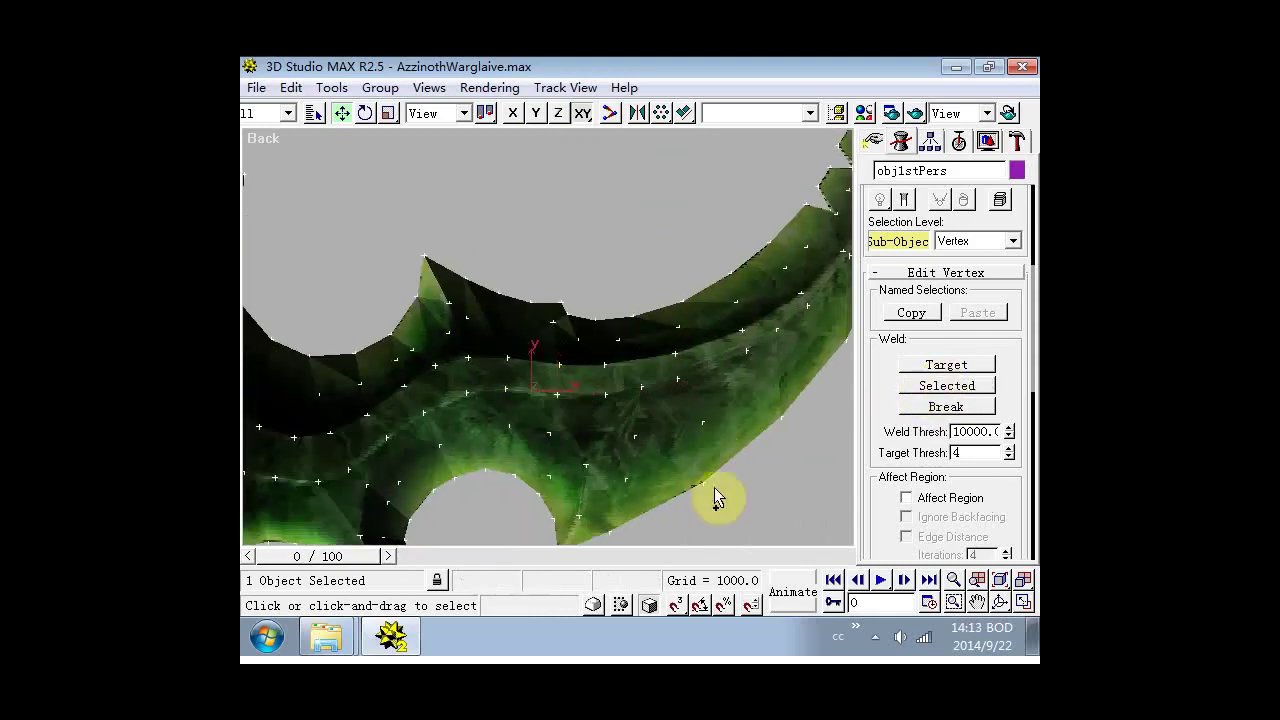
middle_click_drag(528, 391, 620, 320)
scroll(620, 320, "up", 2)
left_click(946, 386)
left_click(946, 386)
Weld the overlapping vertices around the inner curve of the lower hook beside the shield.
scroll(547, 400, "down", 3)
middle_click_drag(325, 315, 494, 235)
scroll(547, 337, "up", 3)
left_click_drag(650, 420, 697, 460)
left_click_drag(592, 341, 643, 385)
left_click_drag(571, 371, 523, 349)
left_click(927, 388)
left_click_drag(530, 415, 480, 379)
left_click_drag(550, 467, 495, 430)
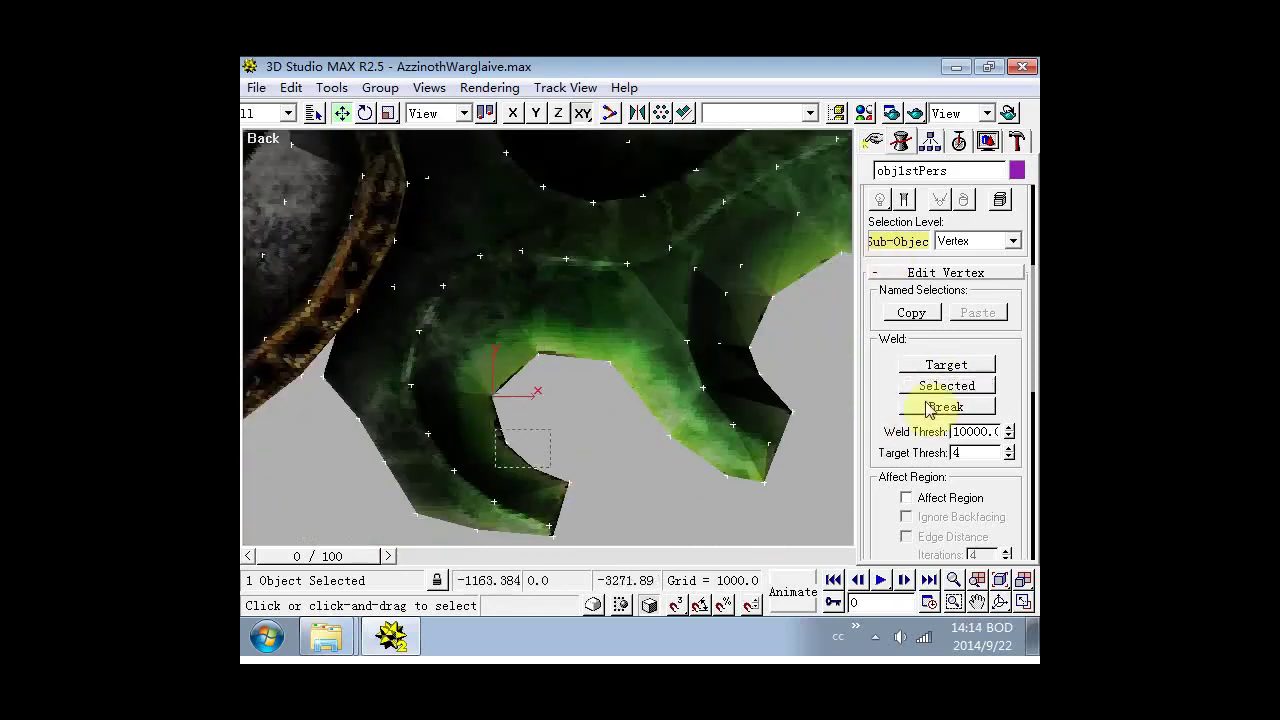
left_click(930, 388)
Weld two more groups of overlapping vertices on the blade section above the lower hooks.
middle_click_drag(593, 202, 586, 430)
left_click_drag(469, 349, 500, 389)
left_click(964, 386)
left_click_drag(672, 345, 715, 390)
left_click(924, 389)
scroll(637, 331, "down", 3)
middle_click_drag(640, 378, 598, 357)
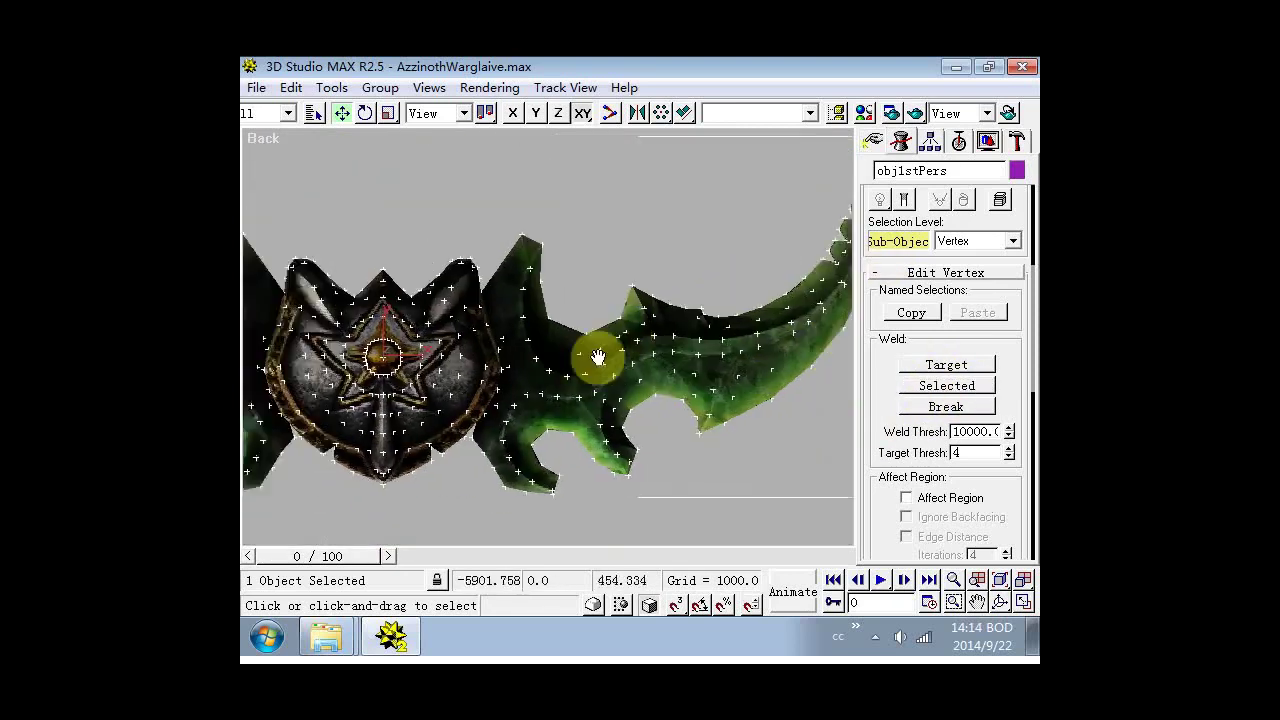
scroll(597, 357, "up", 2)
middle_click_drag(300, 357, 486, 357)
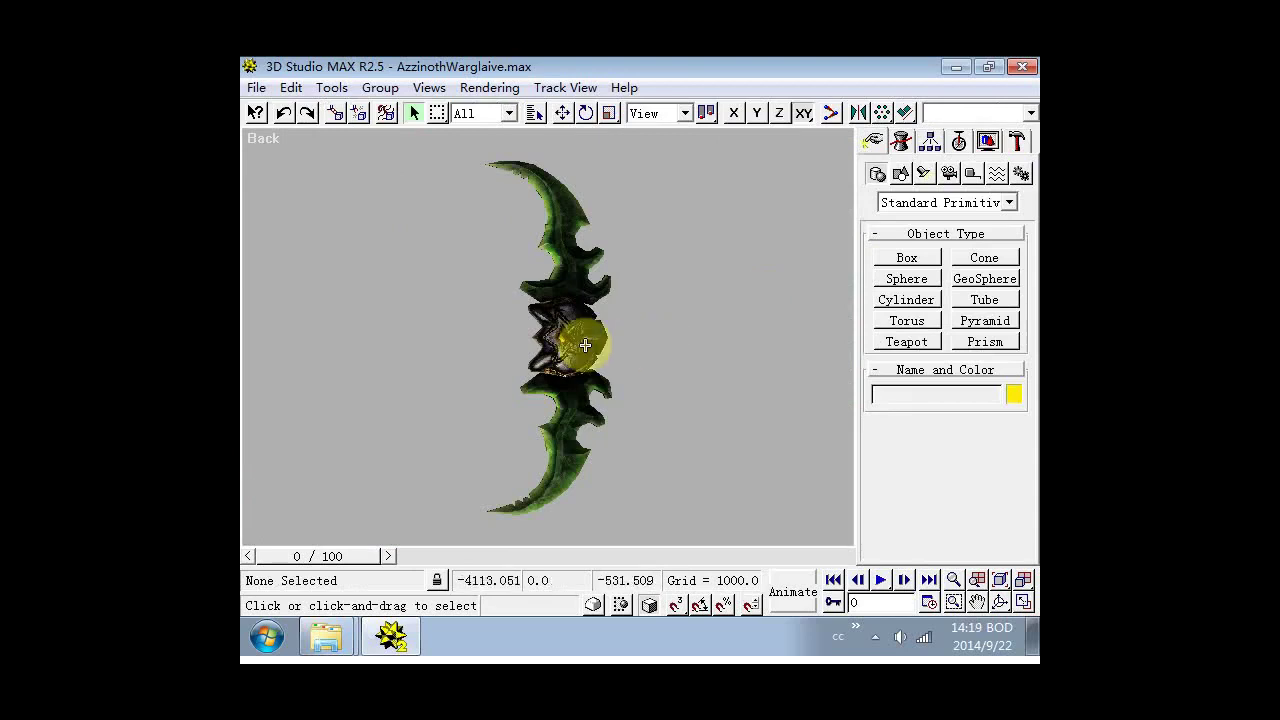
Select the welded AzzinothWarglaive object and check its vertex and face counts in Object Properties.
left_click(585, 345)
right_click(559, 346)
left_click(598, 514)
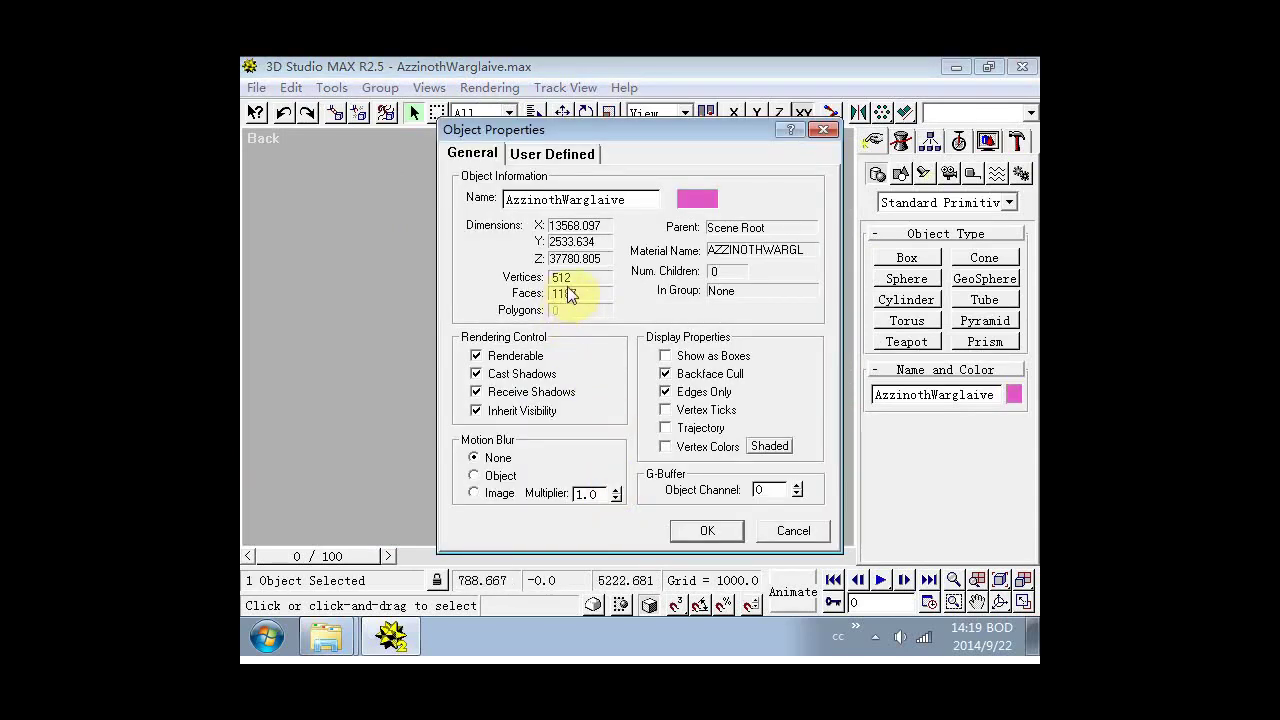
Switch to Windows Explorer and open AzzinothWarglaive.max from the AzzinothWarglaive\Model folder.
left_click(328, 640)
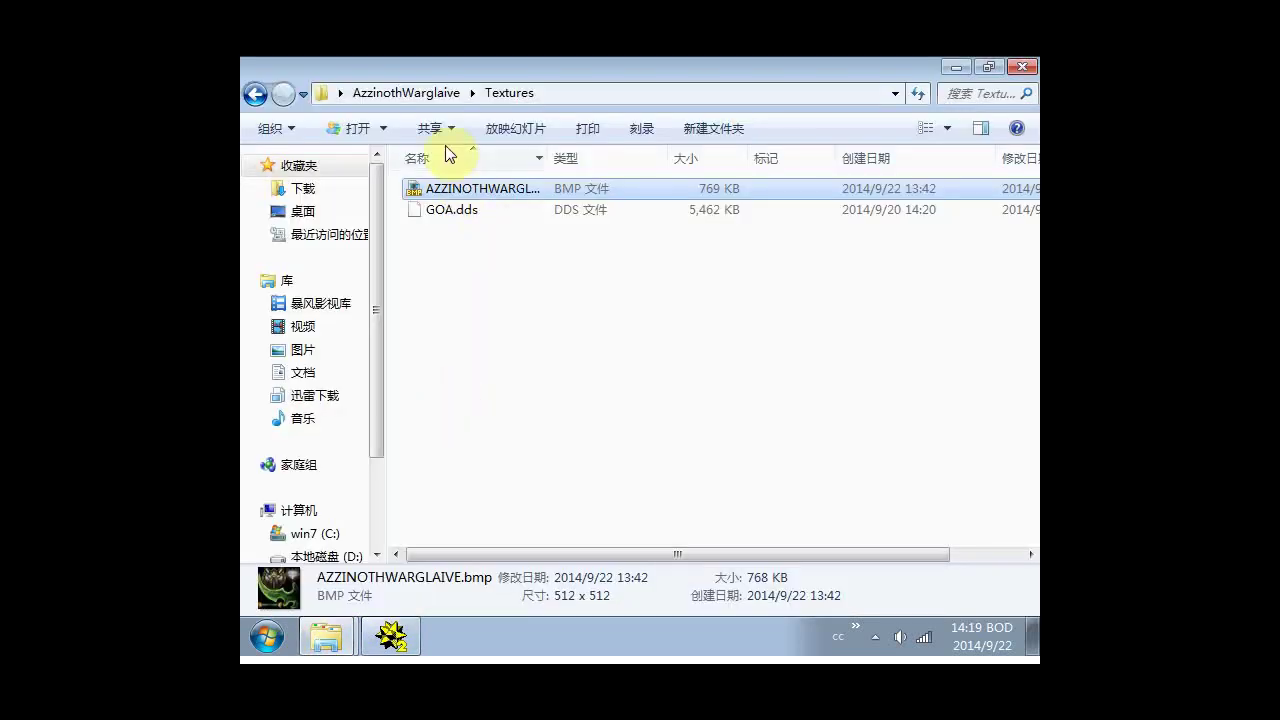
left_click(436, 94)
double_click(446, 189)
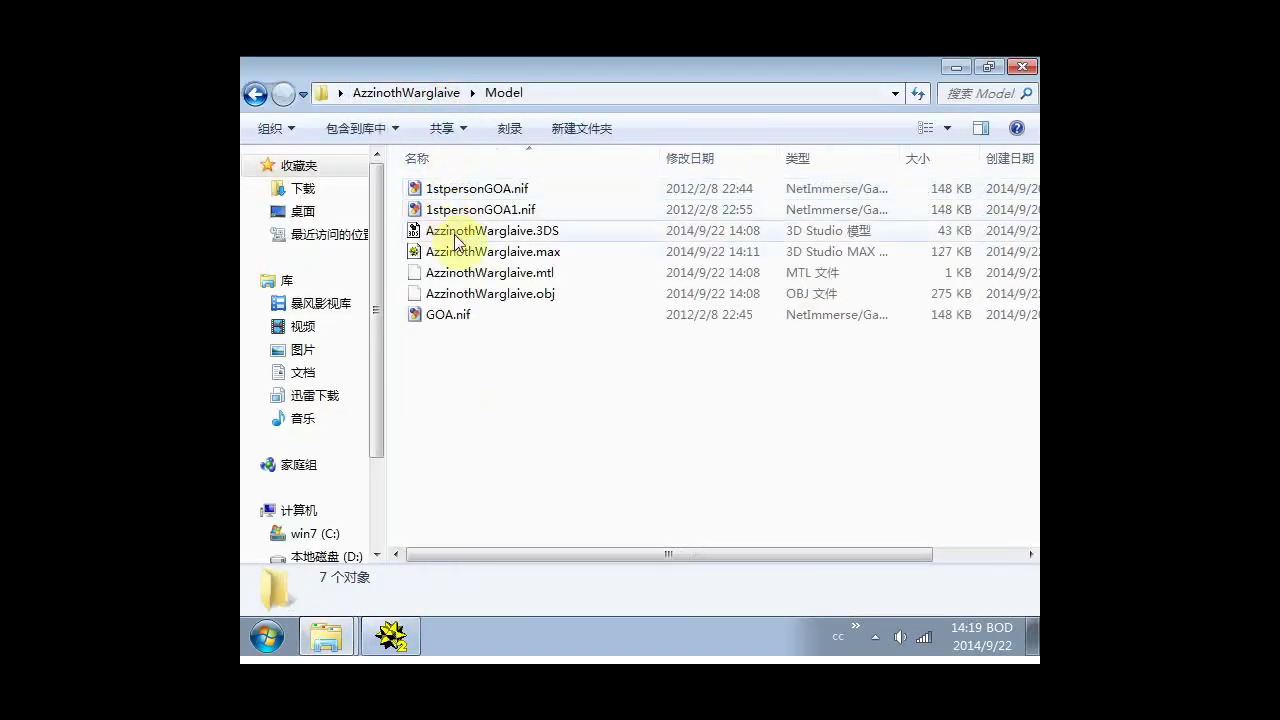
double_click(457, 251)
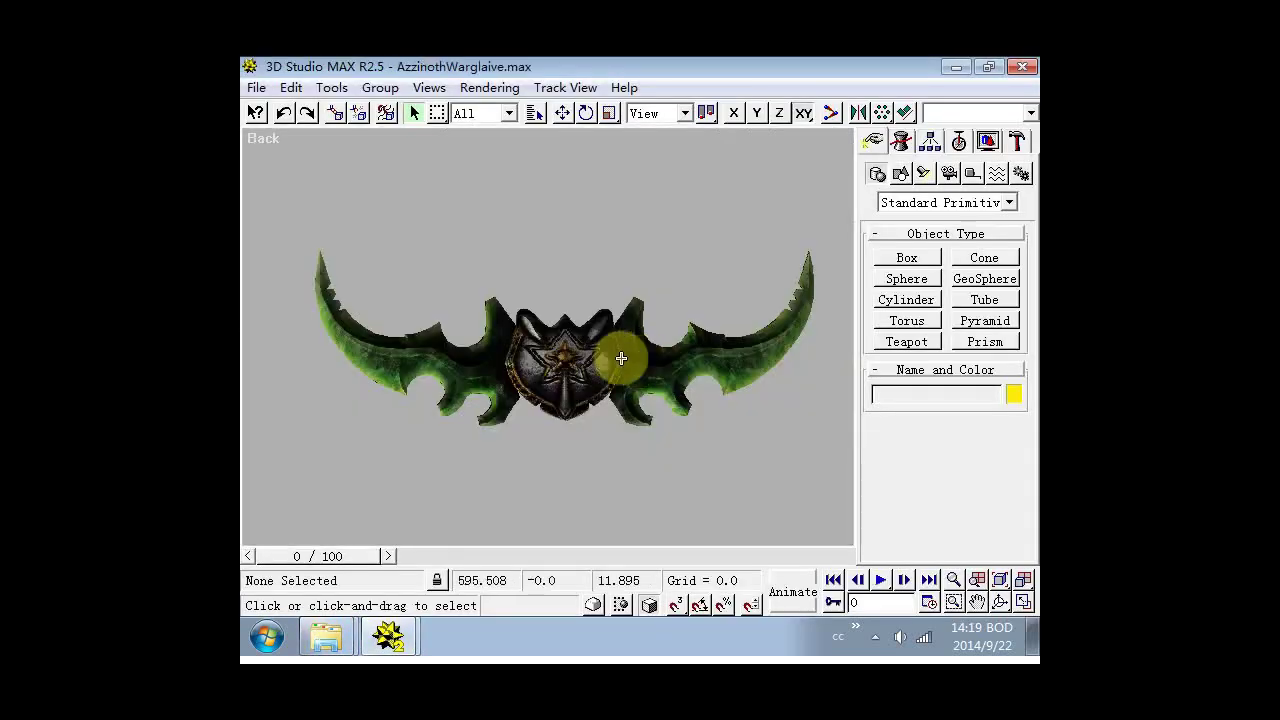
Check the unwelded obj1stPers glaive's vertex and face counts in Object Properties for comparison, leaving its settings unchanged.
right_click(621, 358)
left_click(645, 534)
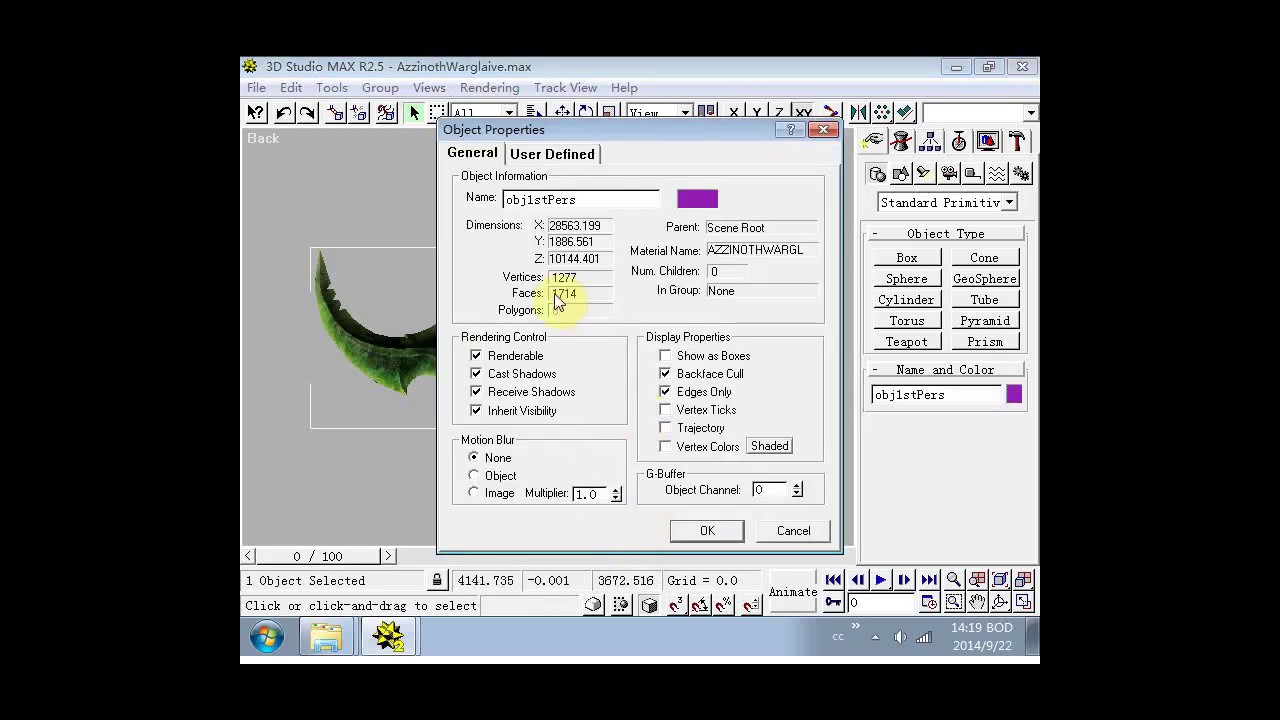
left_click(790, 531)
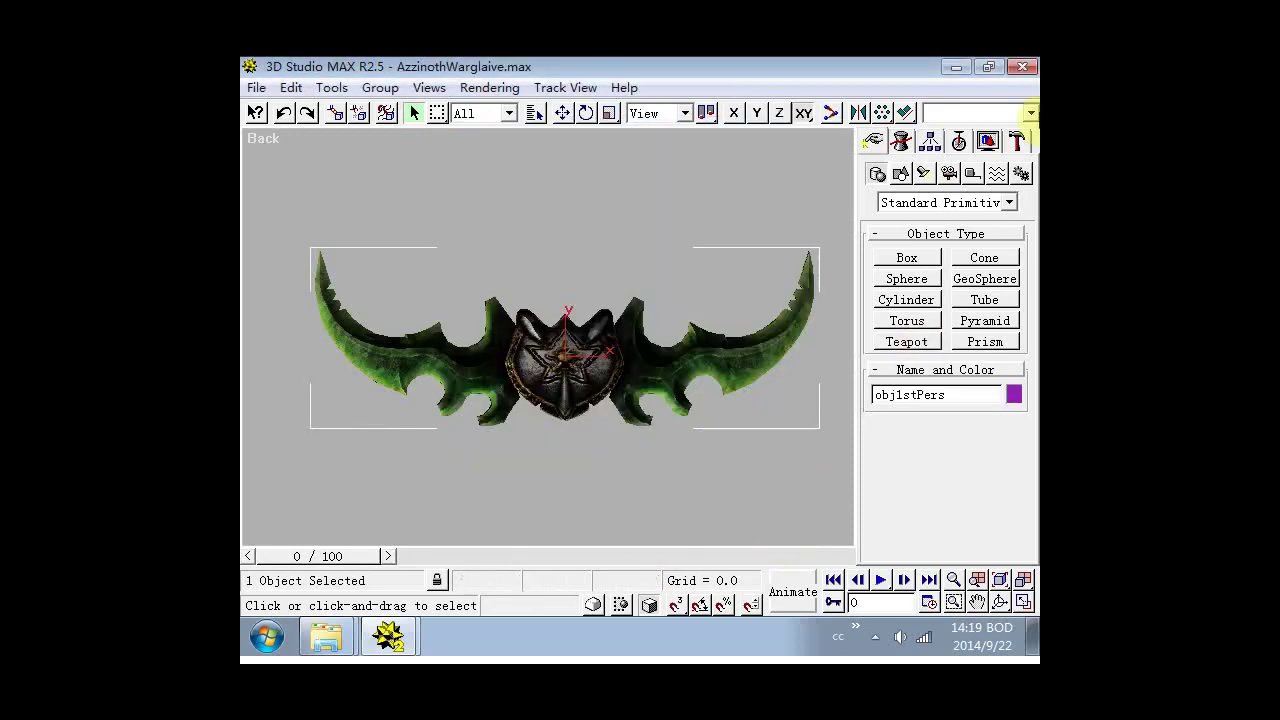
Close the unwelded comparison scene without saving and review the welded AzzinothWarglaive's vertex and face counts in Object Properties.
left_click(1022, 67)
left_click(678, 423)
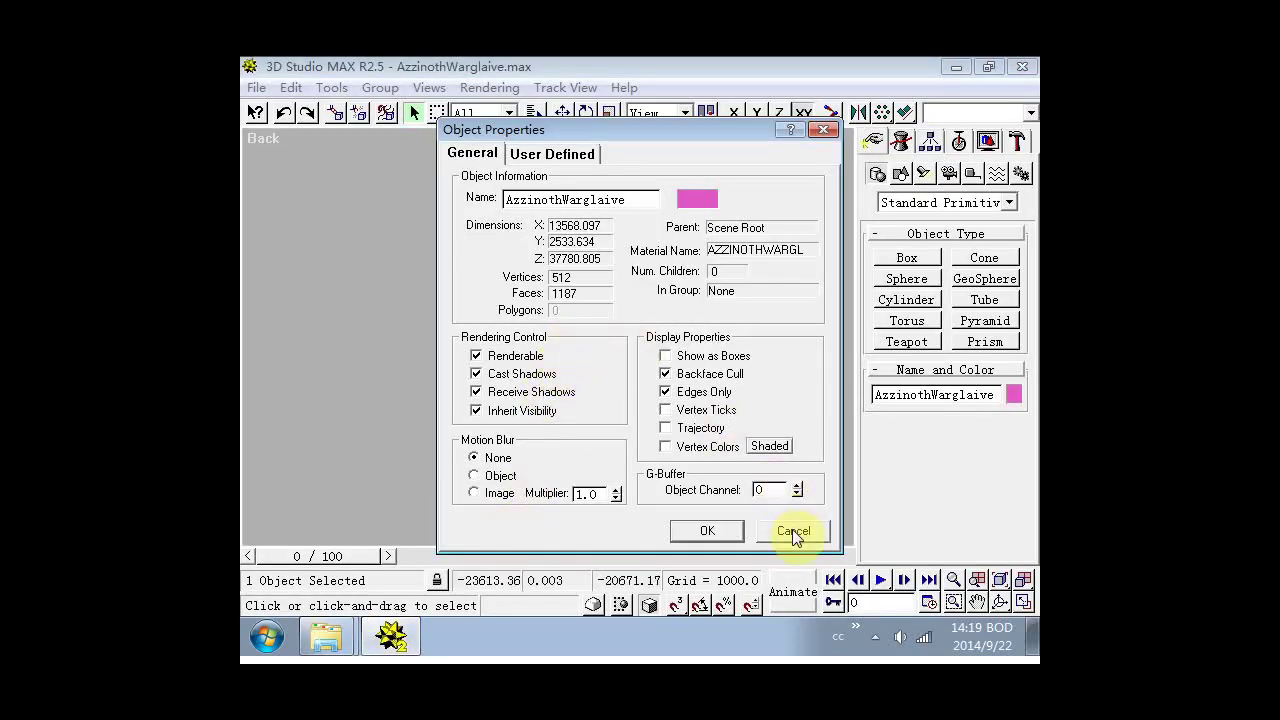
left_click(794, 532)
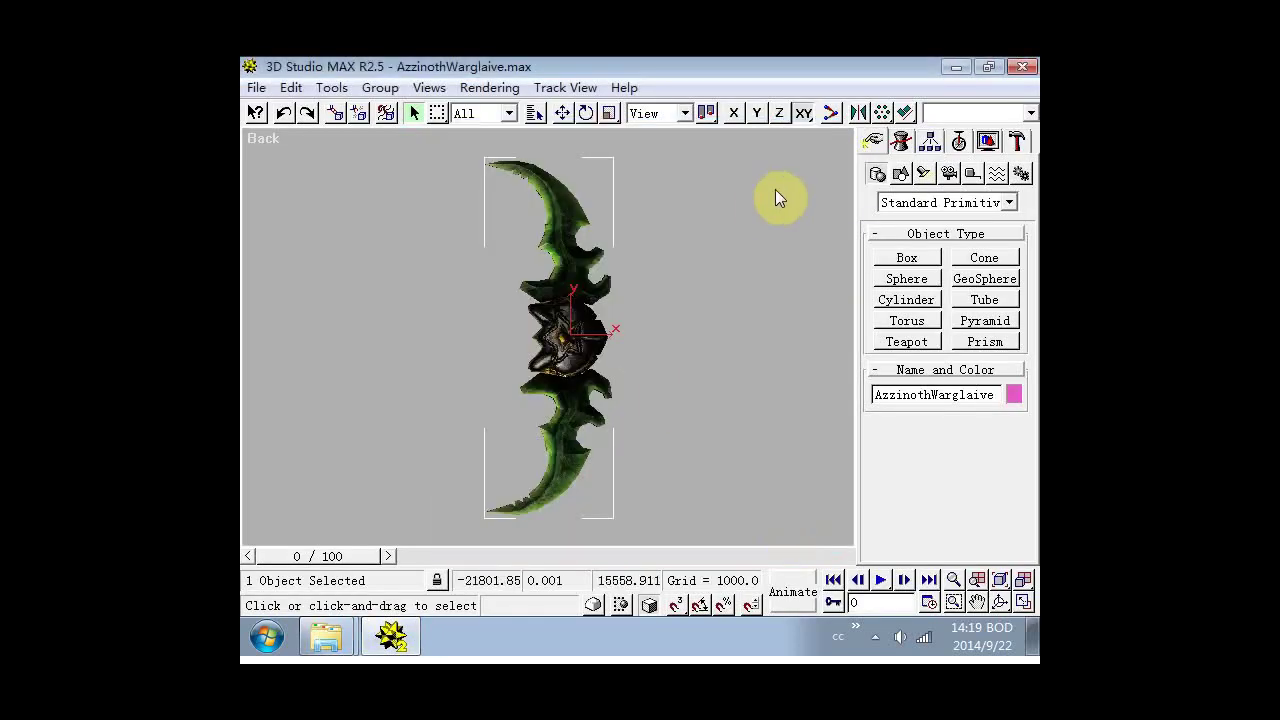
Open the Material Editor, and look up the texture bitmap's full file name in the AzzinothWarglaive\Textures folder in Windows Explorer.
left_click_drag(849, 108, 628, 108)
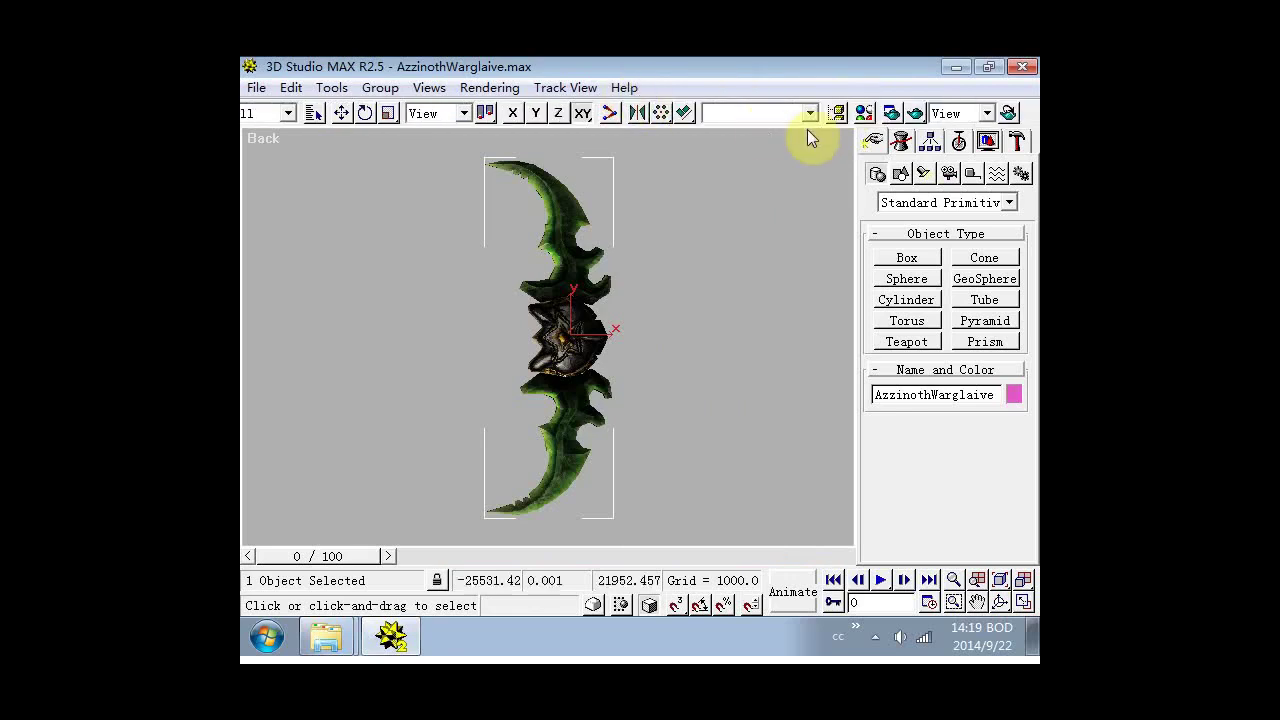
left_click(864, 114)
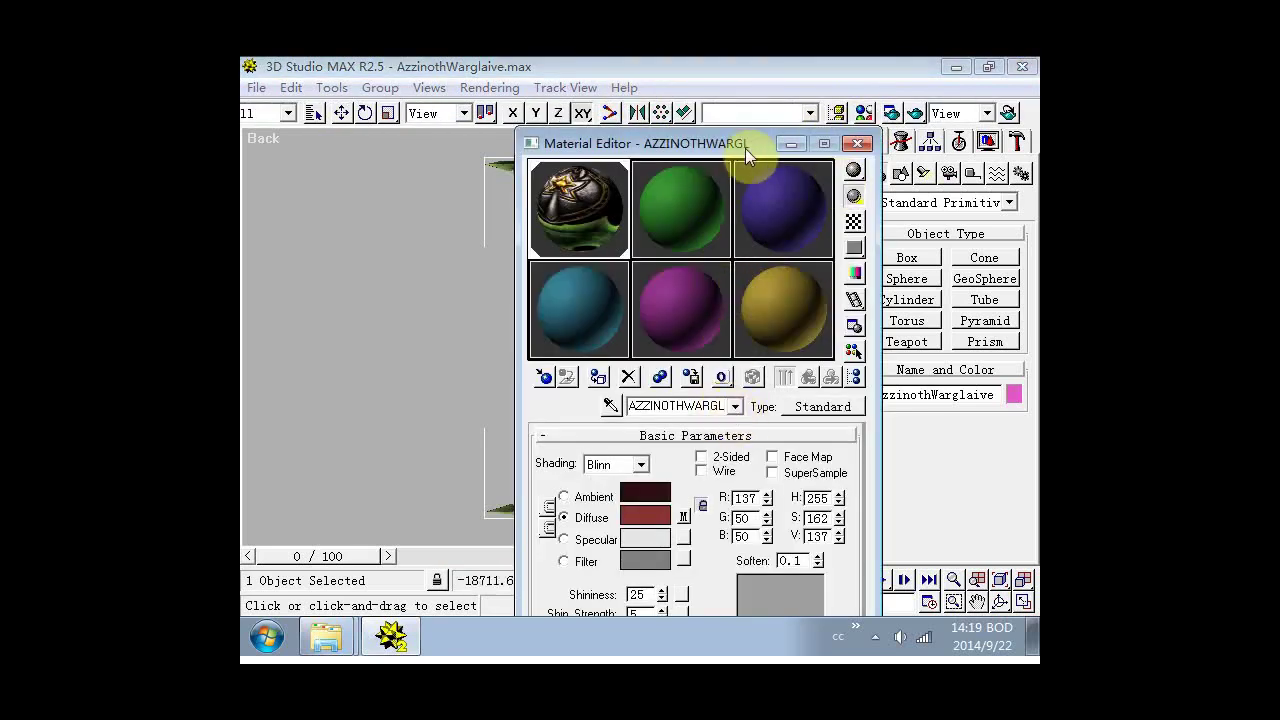
left_click(326, 638)
left_click(326, 550)
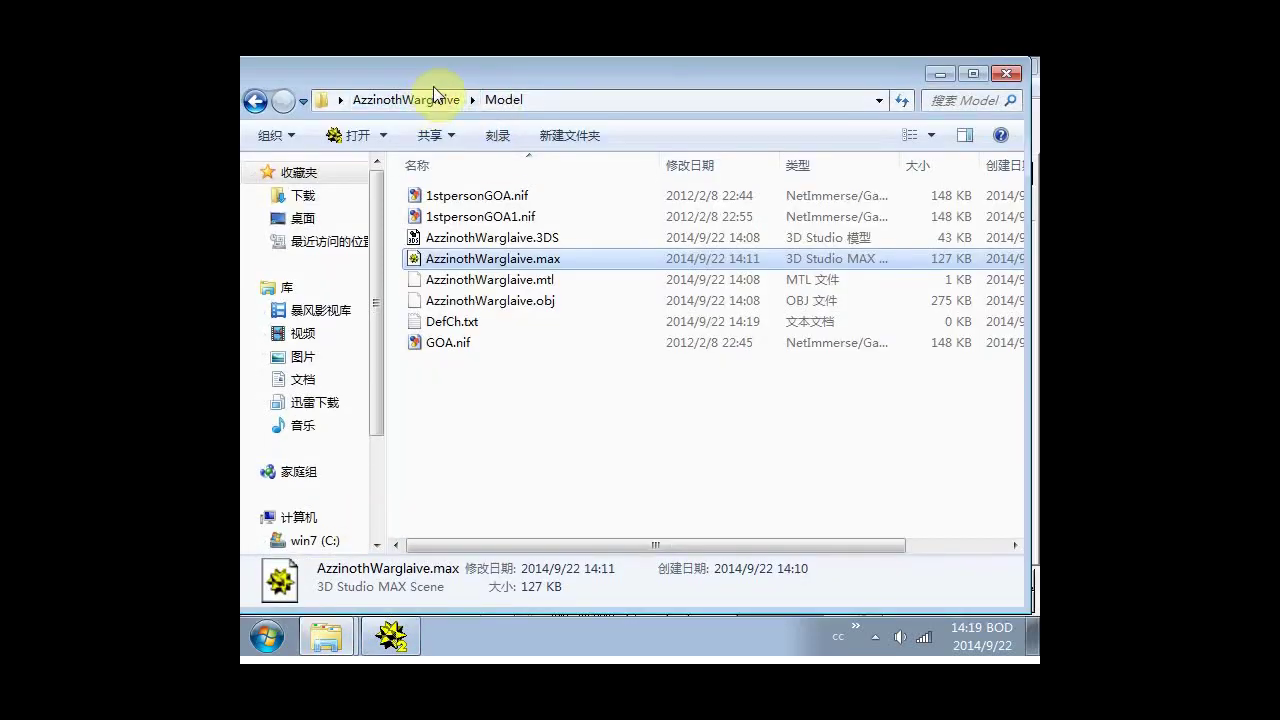
left_click(431, 92)
double_click(450, 214)
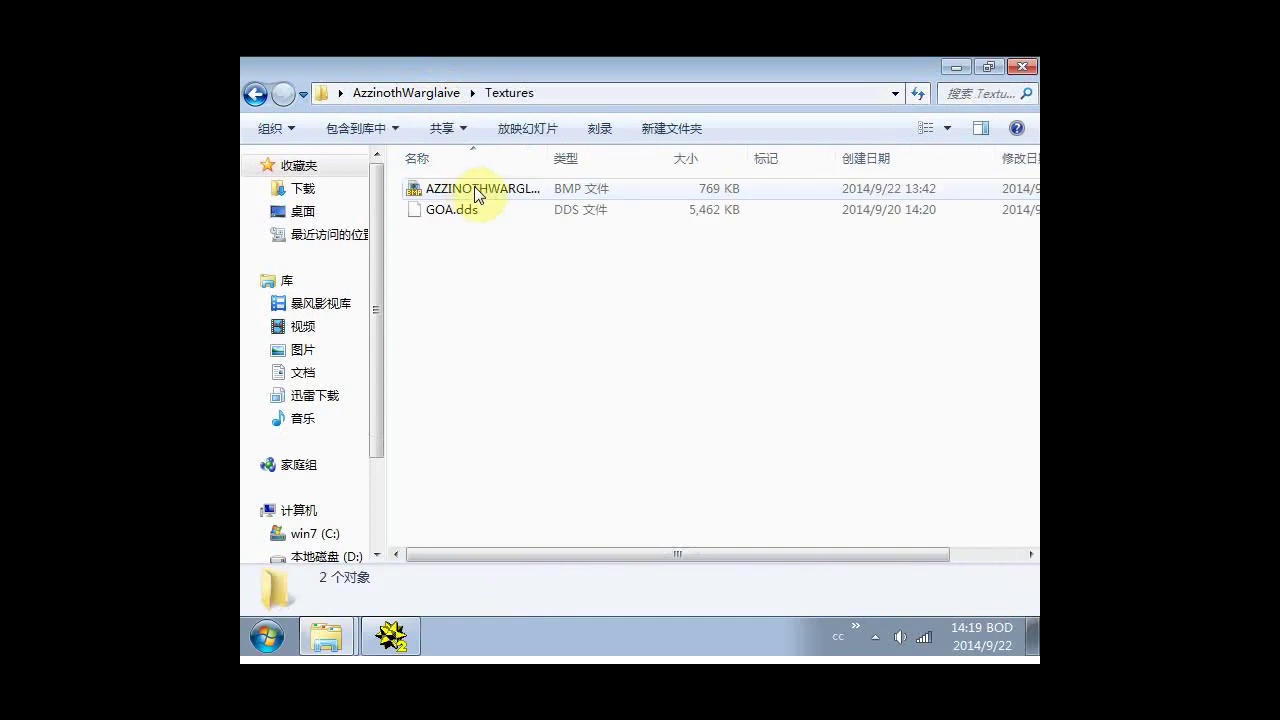
left_click(474, 186)
key("F2")
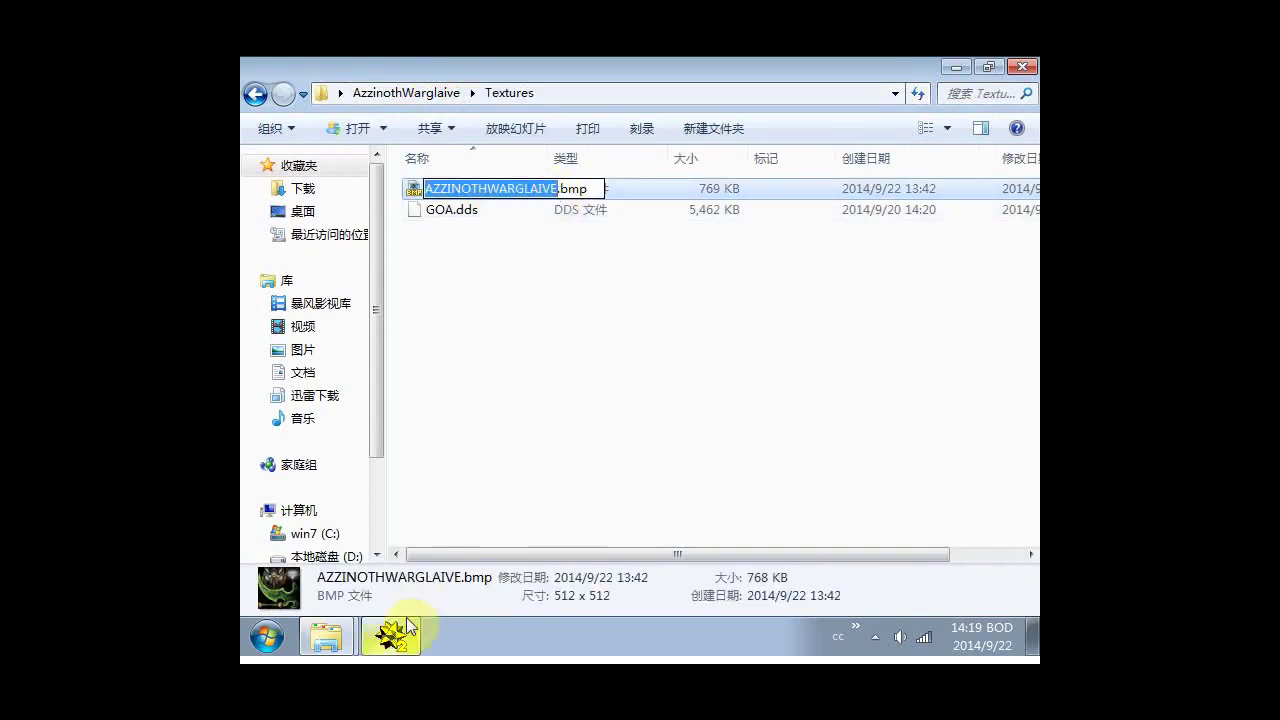
Return to 3D Studio MAX, put the glaive's material to the library as AZZINOTHWARGLAIVE and close the Material Editor.
left_click(390, 636)
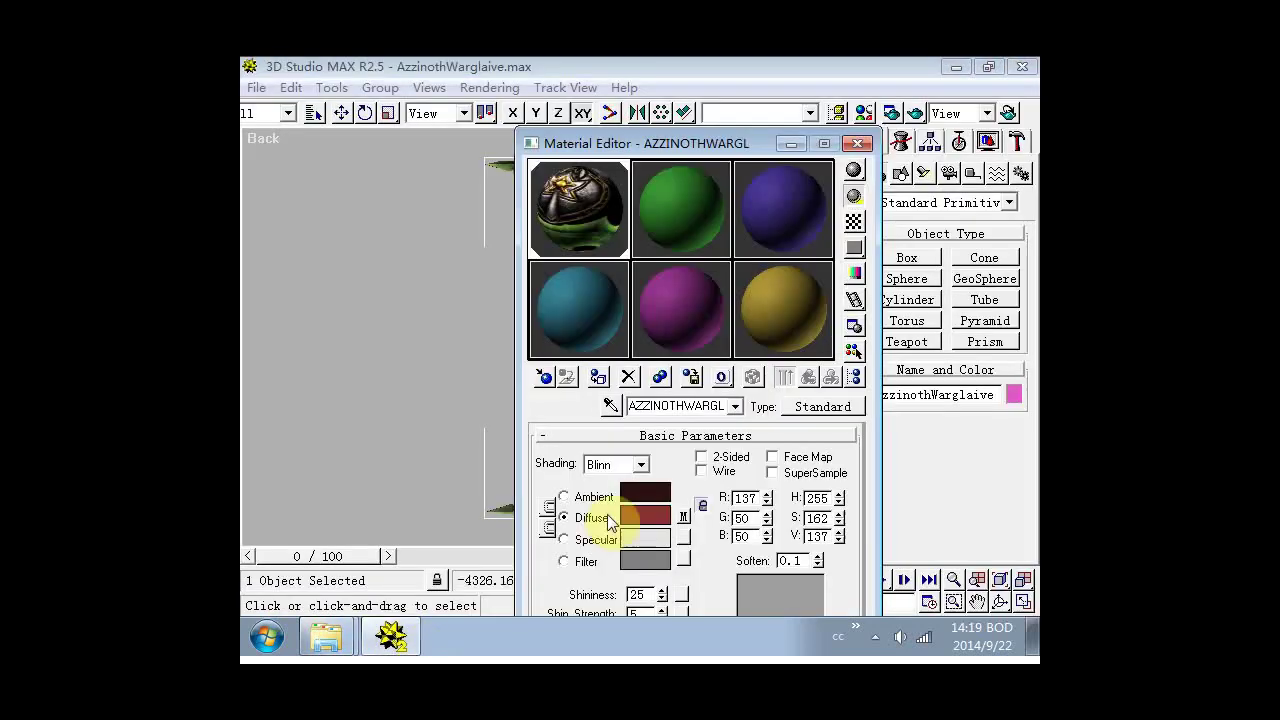
left_click(691, 378)
left_click_drag(749, 424, 644, 424)
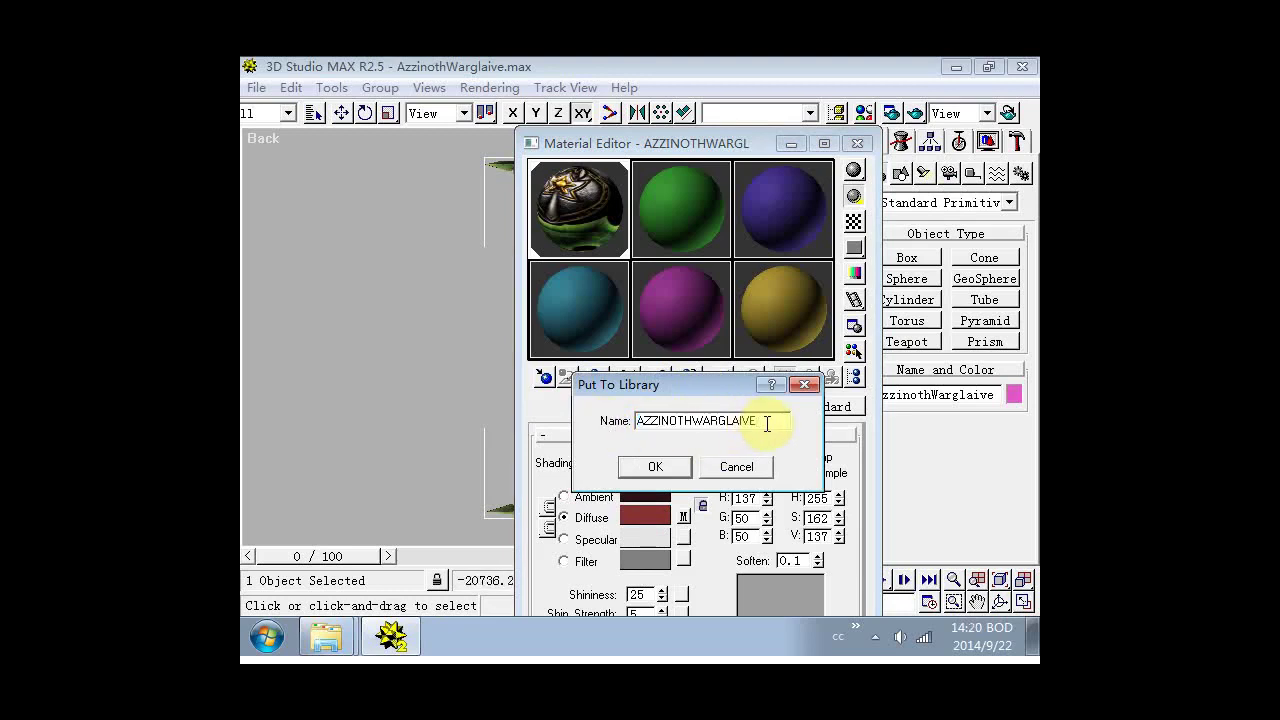
left_click(677, 467)
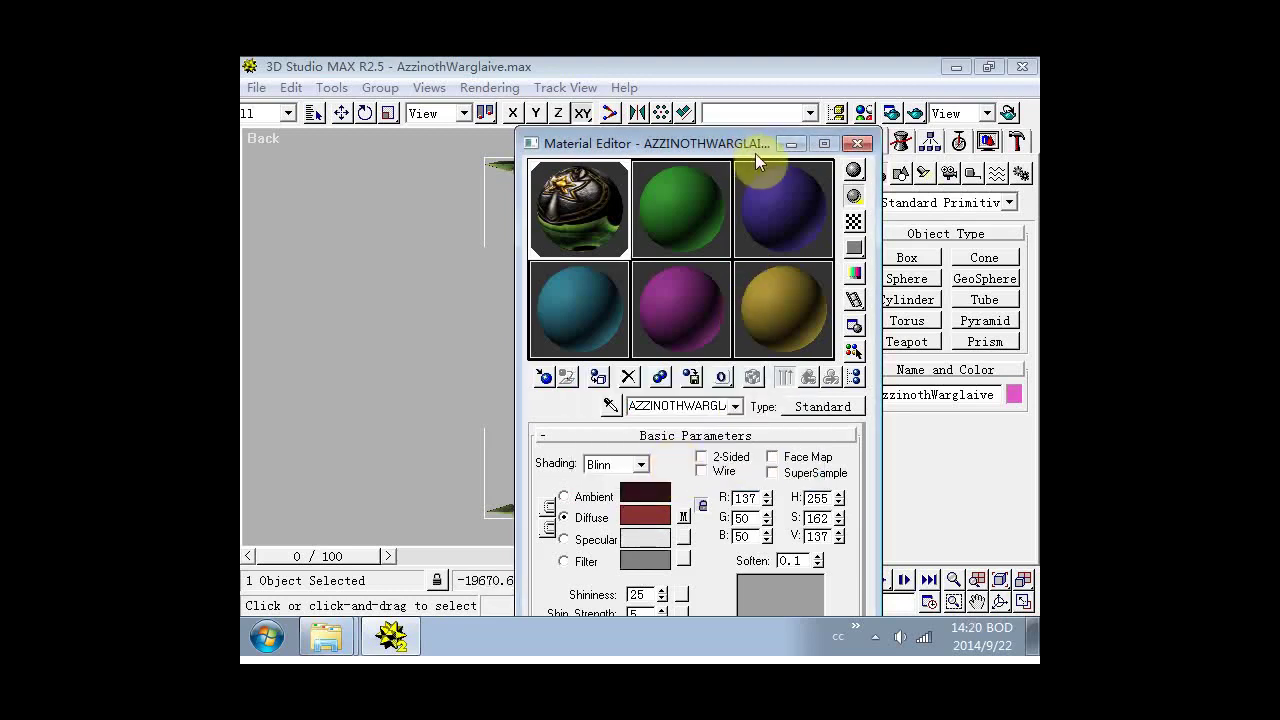
left_click(857, 144)
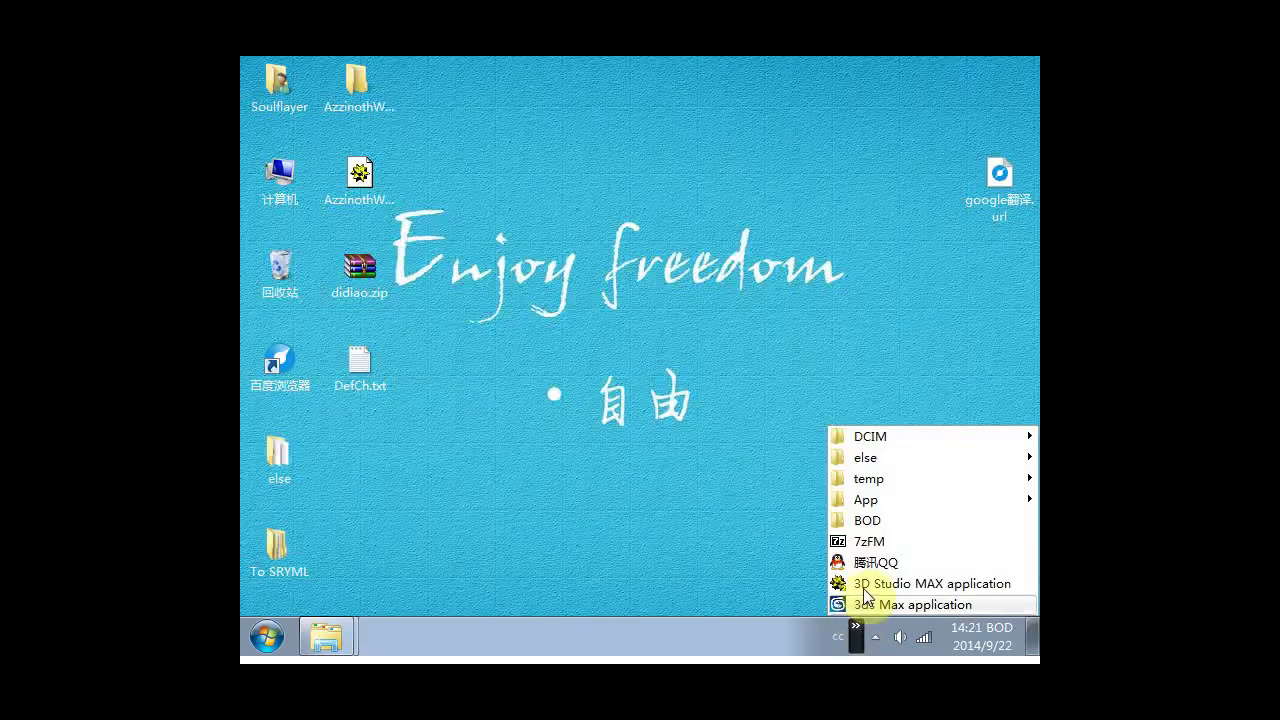
Launch 3D Studio MAX and open Kgt_N.max from the KgtSample folder.
left_click(850, 582)
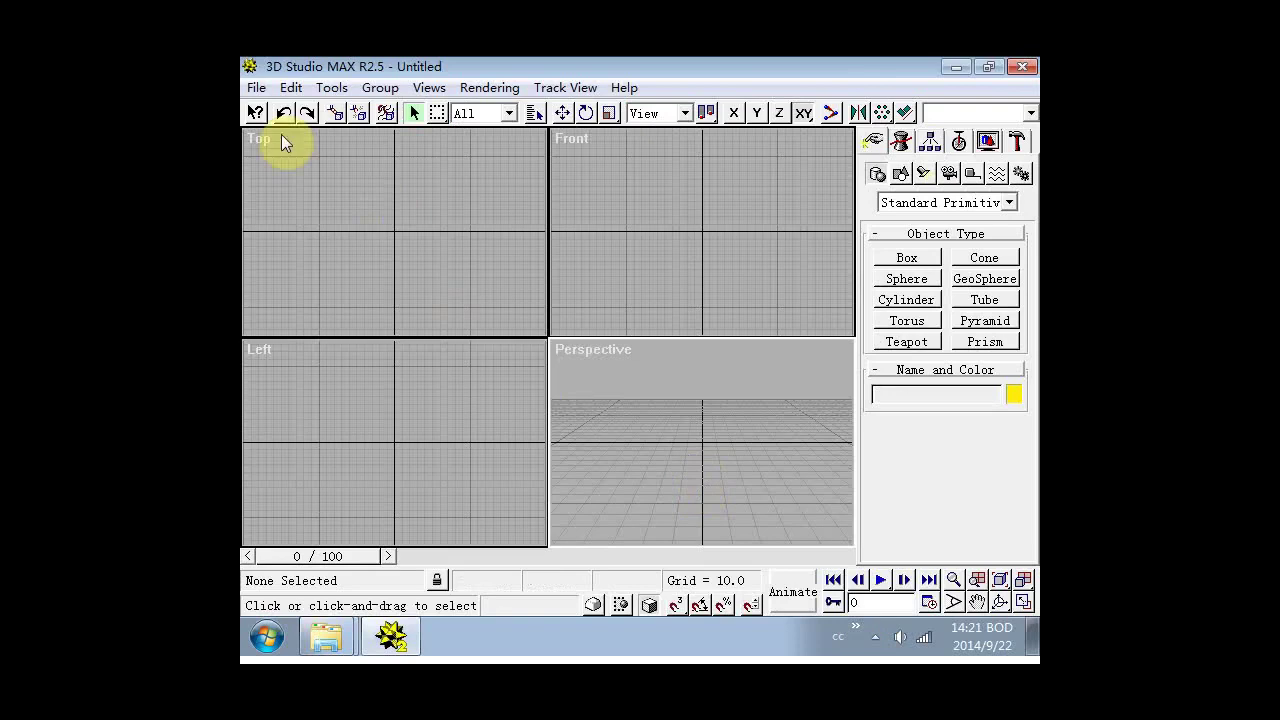
left_click(256, 87)
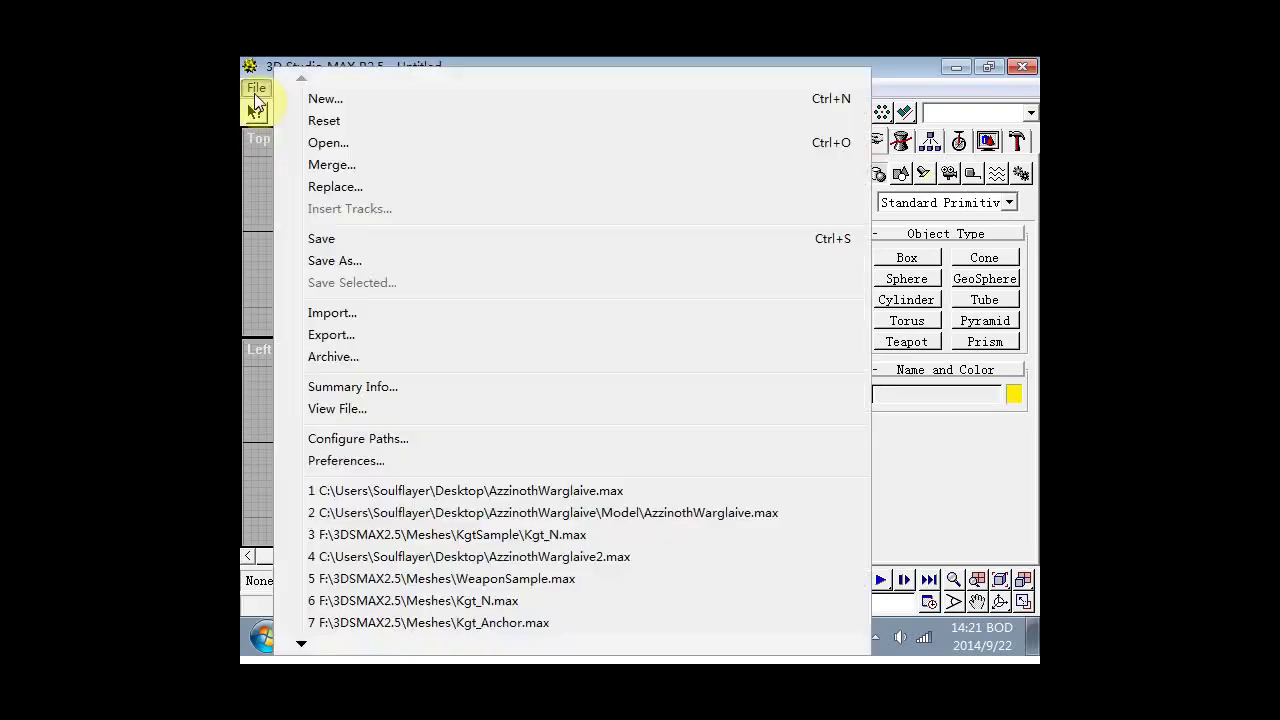
left_click(323, 146)
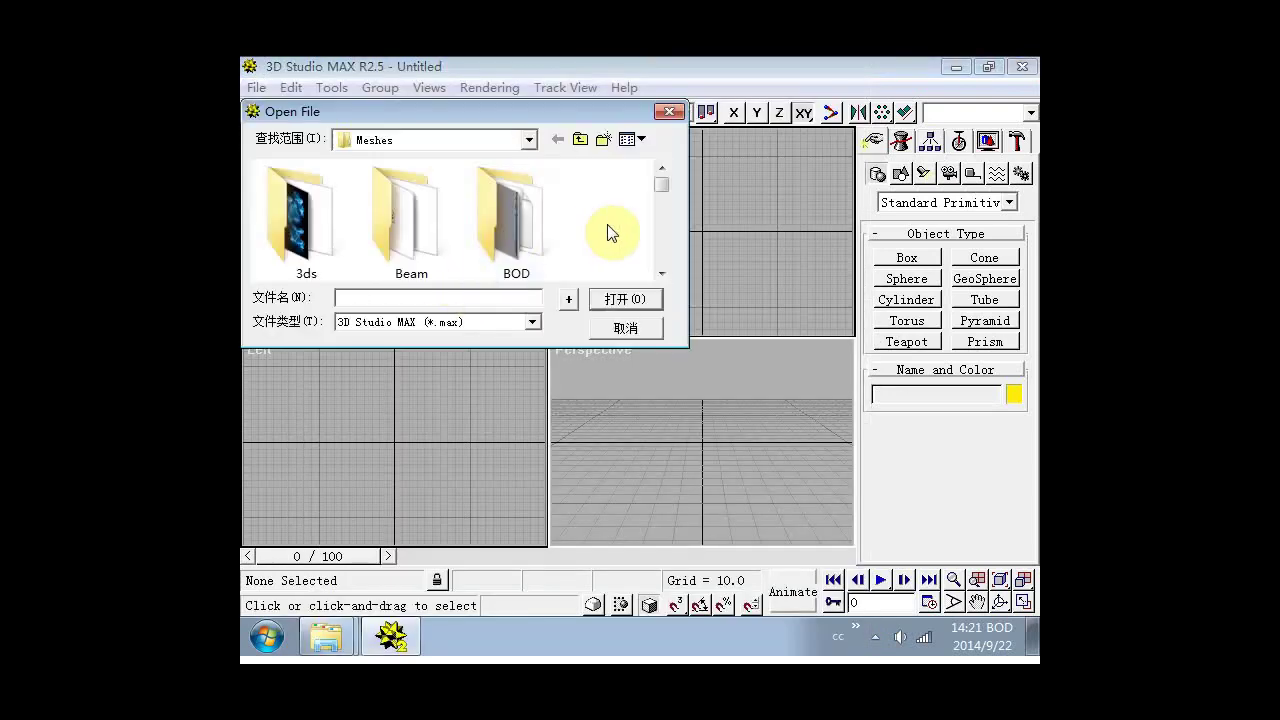
scroll(608, 229, "down", 1)
double_click(415, 242)
double_click(329, 197)
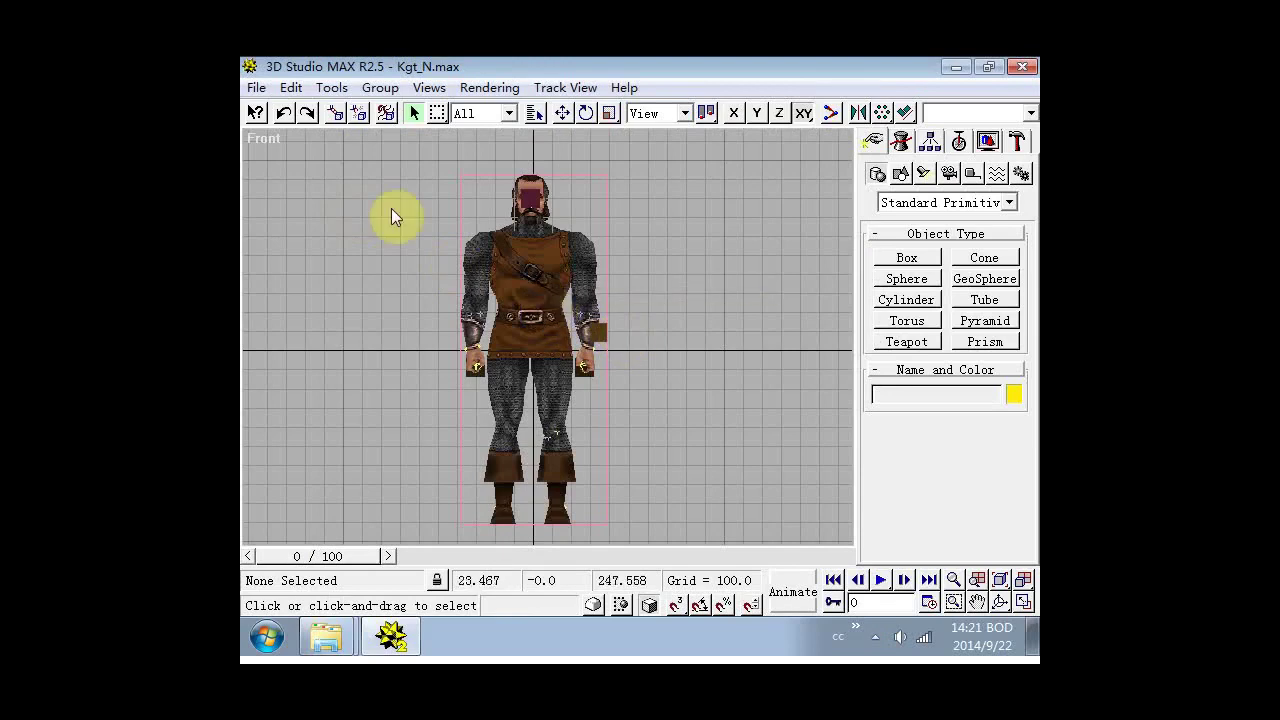
Merge the AzzinothWarglaive object from AzzinothWarglaive.max on the desktop into the knight scene.
left_click(256, 87)
left_click(326, 162)
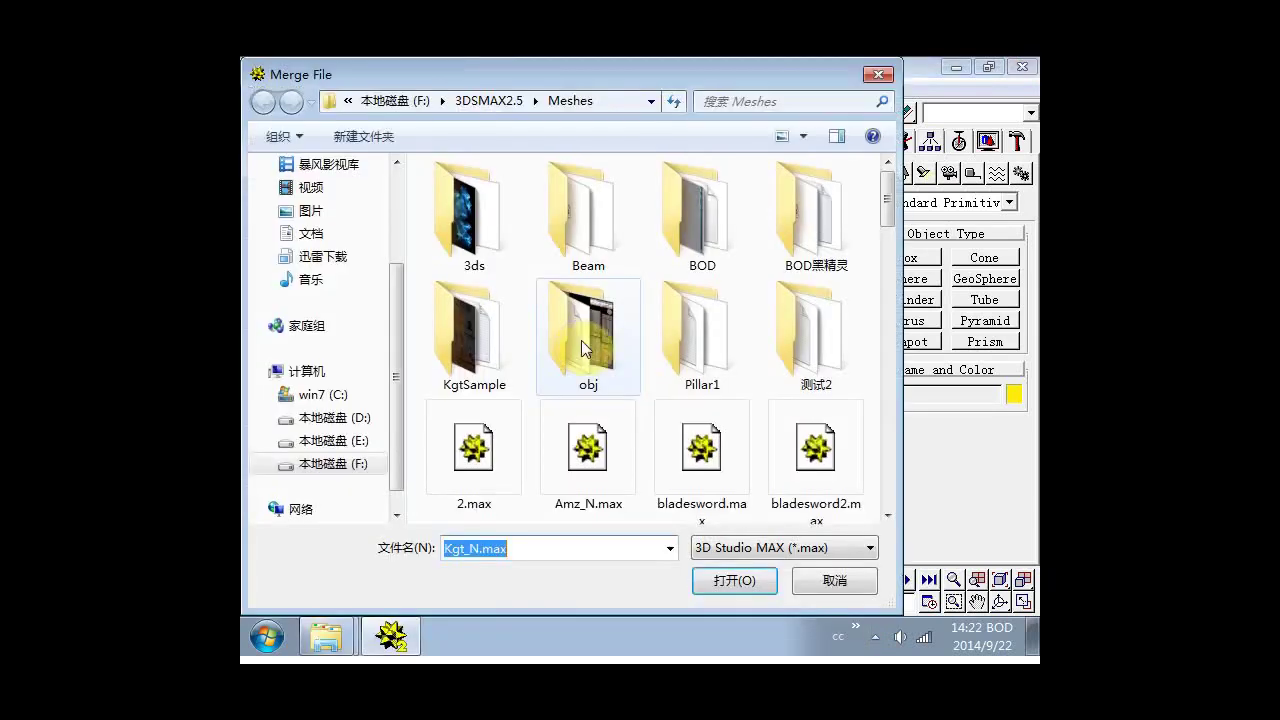
left_click_drag(399, 290, 337, 200)
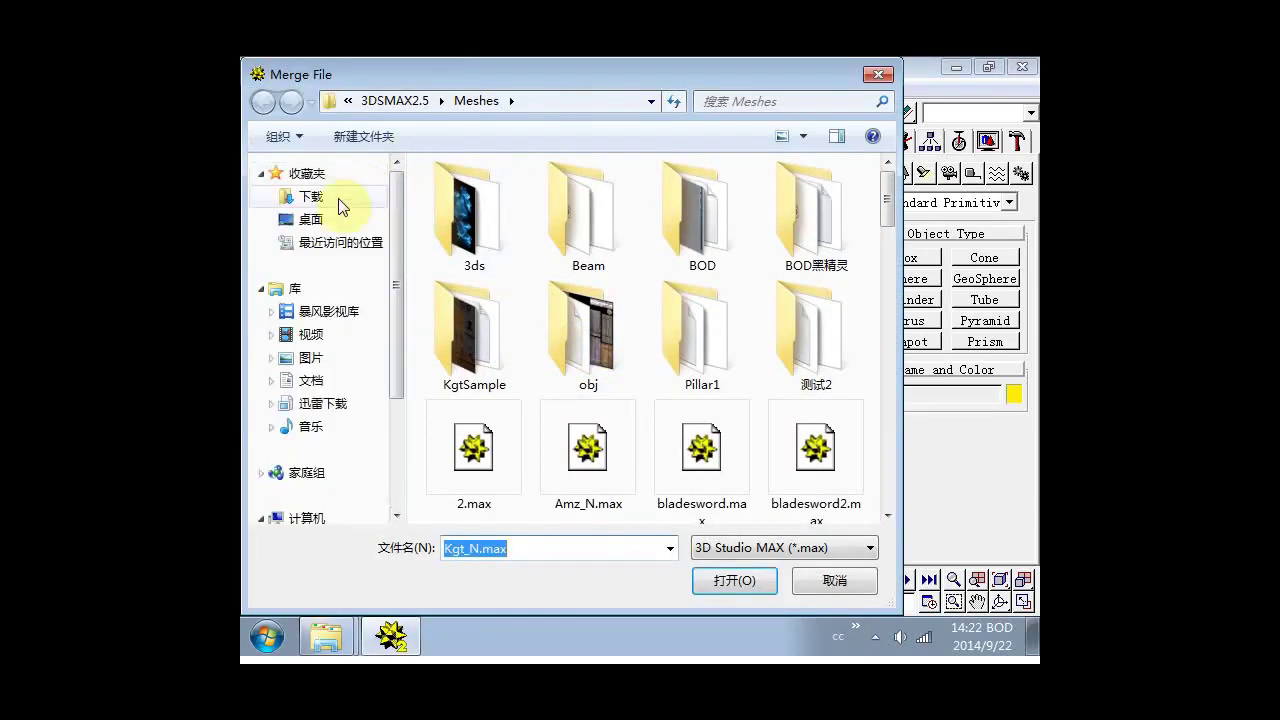
left_click(312, 219)
scroll(720, 404, "down", 2)
left_click(503, 488)
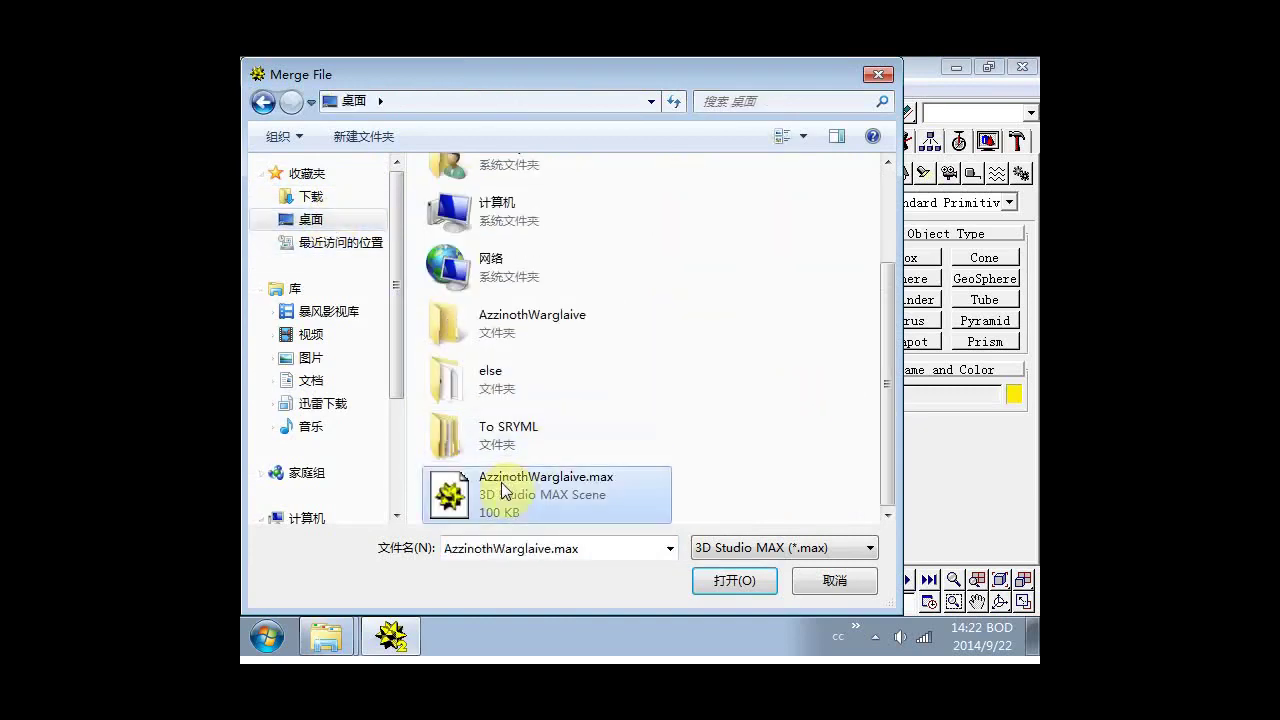
left_click(729, 582)
double_click(515, 221)
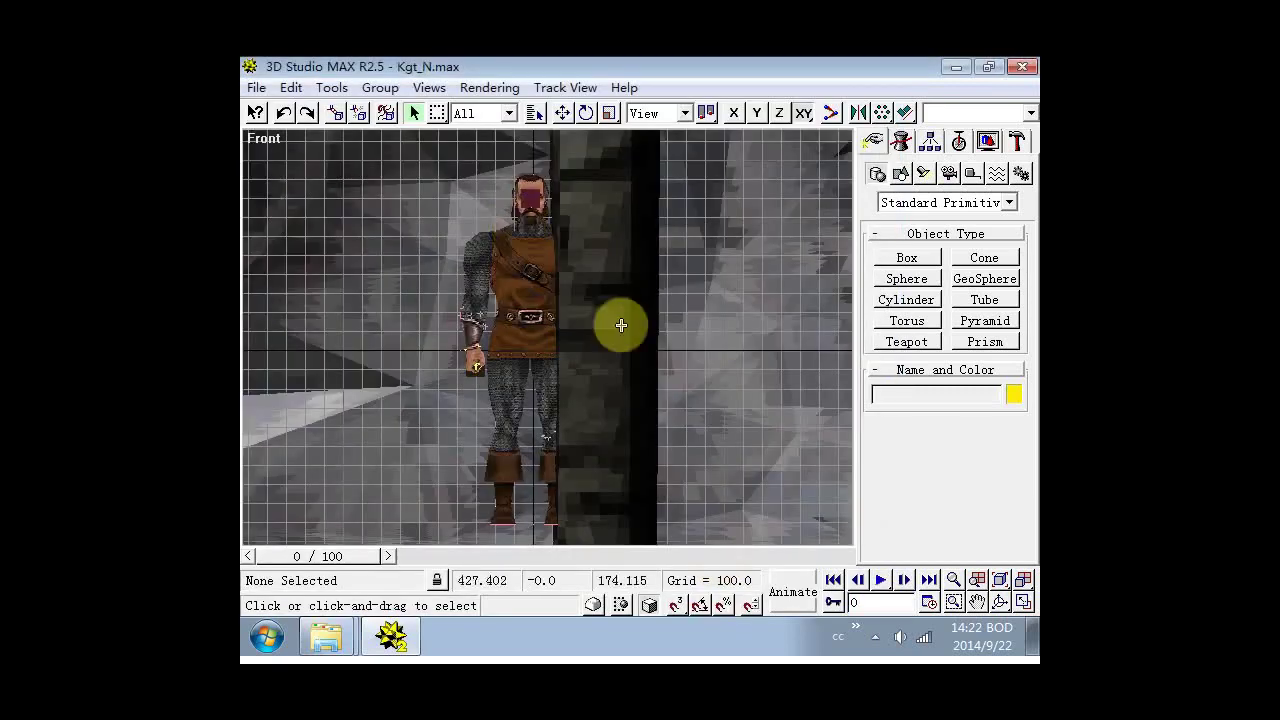
Scale the oversized merged glaive down uniformly until it is slightly shorter than the knight.
middle_click_drag(608, 322, 549, 346)
scroll(549, 346, "down", 9)
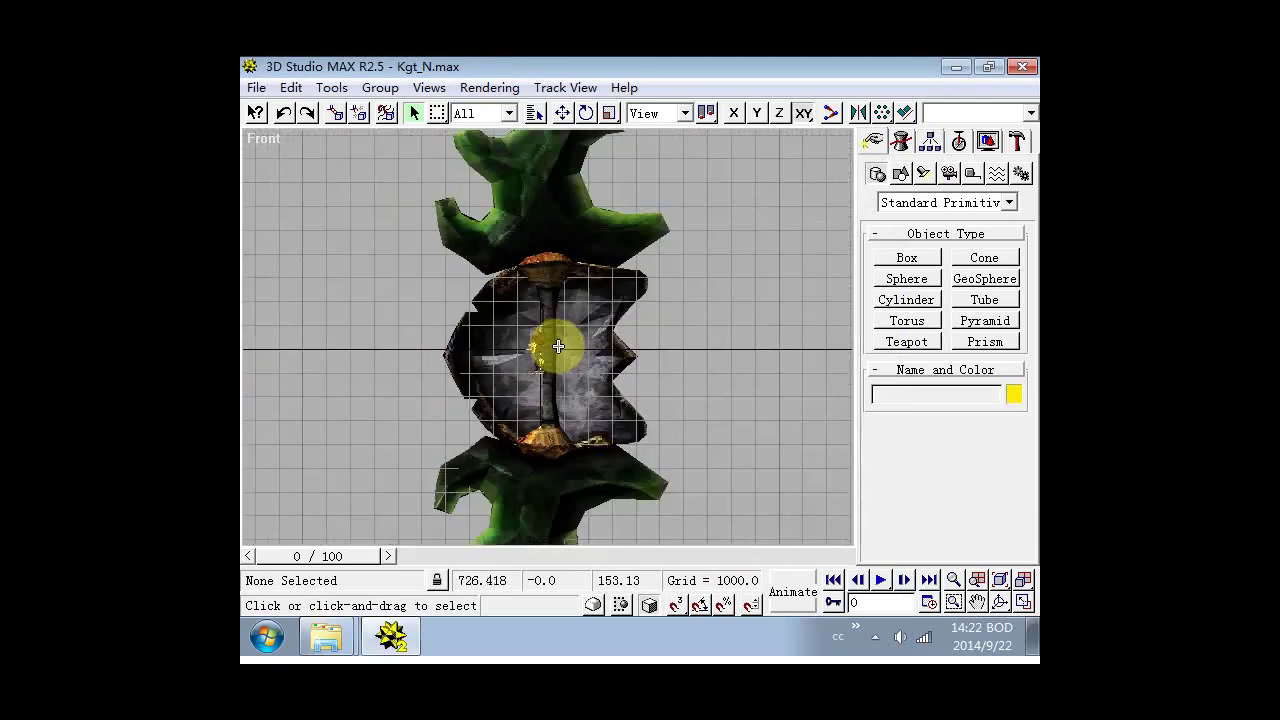
scroll(558, 346, "up", 6)
left_click(654, 260)
left_click(610, 113)
left_click_drag(684, 219, 573, 398)
left_click_drag(503, 287, 511, 304)
Move the glaive beside the knight and fine-tune its uniform scale against the figure's height.
left_click(563, 113)
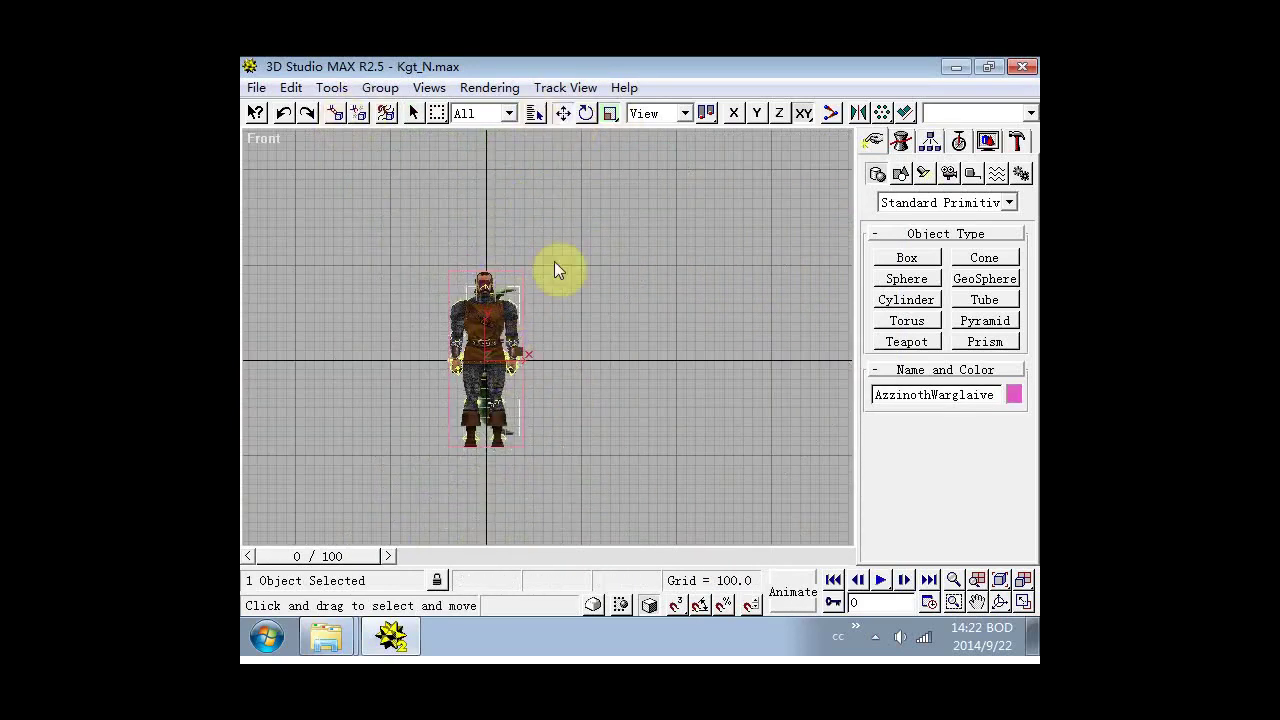
left_click_drag(561, 271, 585, 279)
scroll(652, 328, "up", 4)
middle_click_drag(654, 328, 656, 256)
left_click(609, 114)
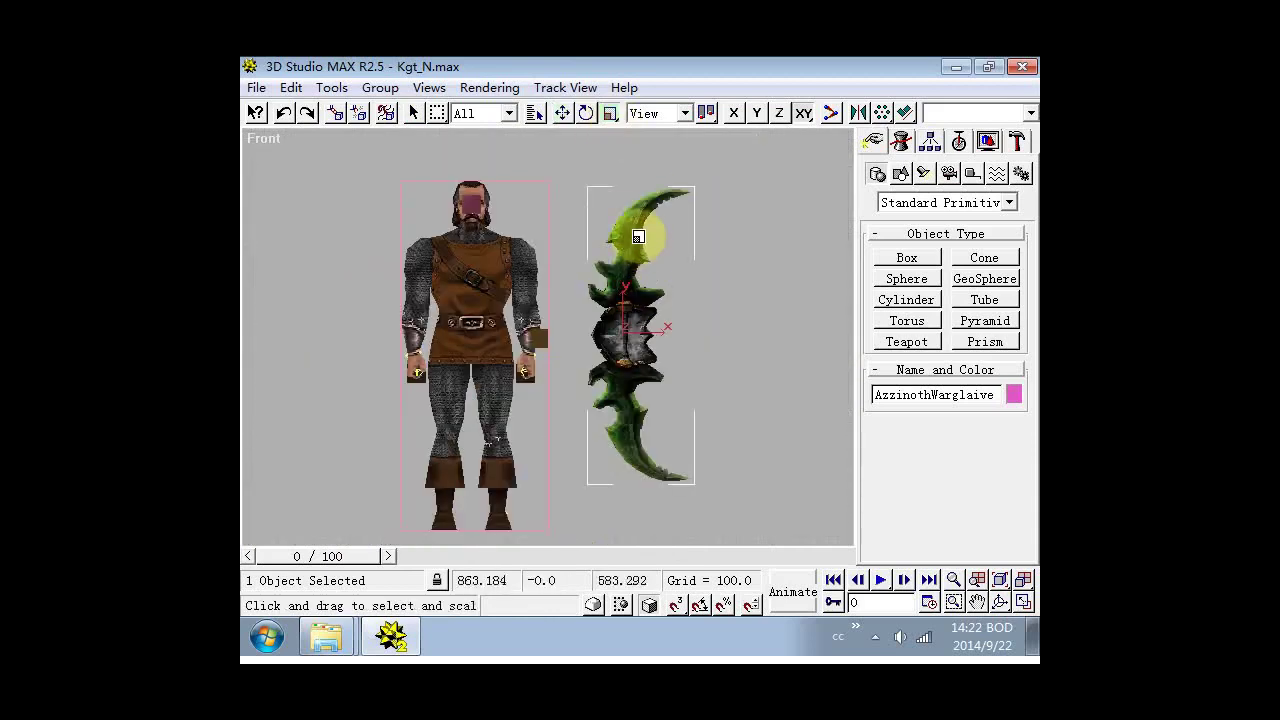
left_click_drag(638, 243, 638, 243)
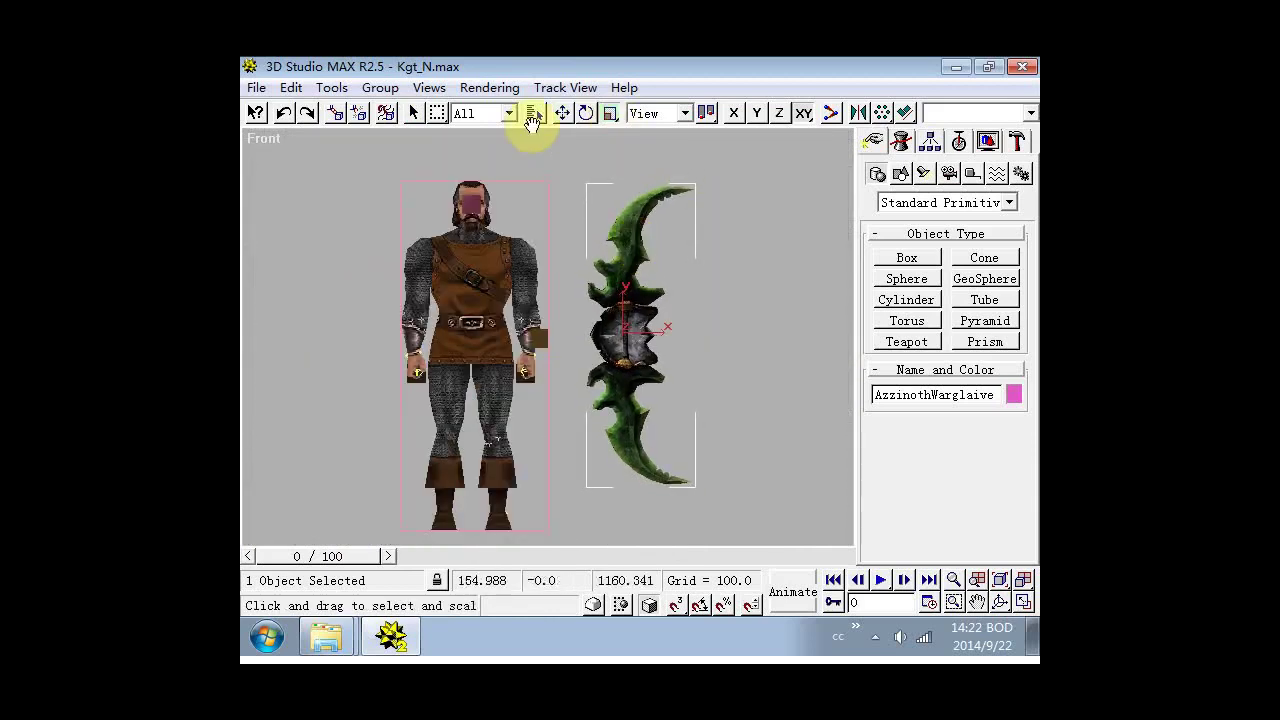
Deselect the glaive and create a small box beside it in the Front view.
left_click(563, 113)
left_click(788, 253)
left_click(906, 258)
key("g")
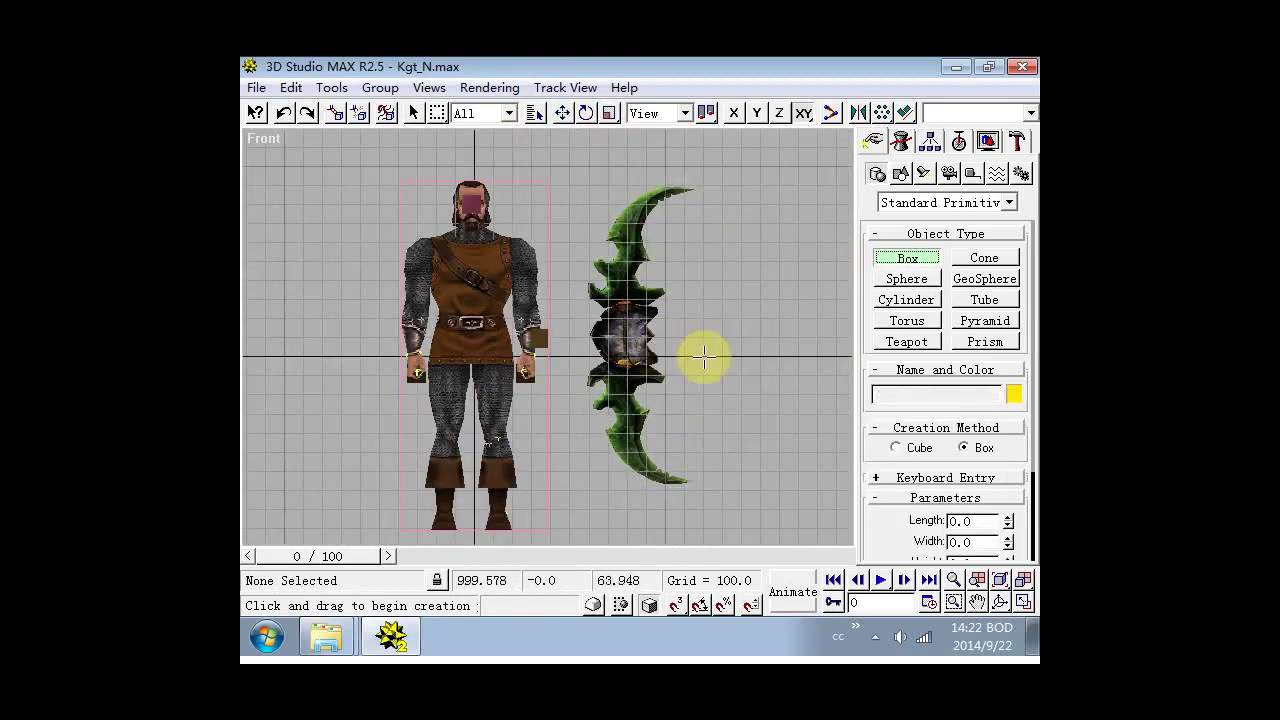
left_click_drag(702, 357, 717, 370)
left_click(717, 360)
Set the box's length, width and height to 100 and name it Blade_Anchor_1H_R.
double_click(990, 520)
type("1")
double_click(976, 476)
type("100")
key("Return")
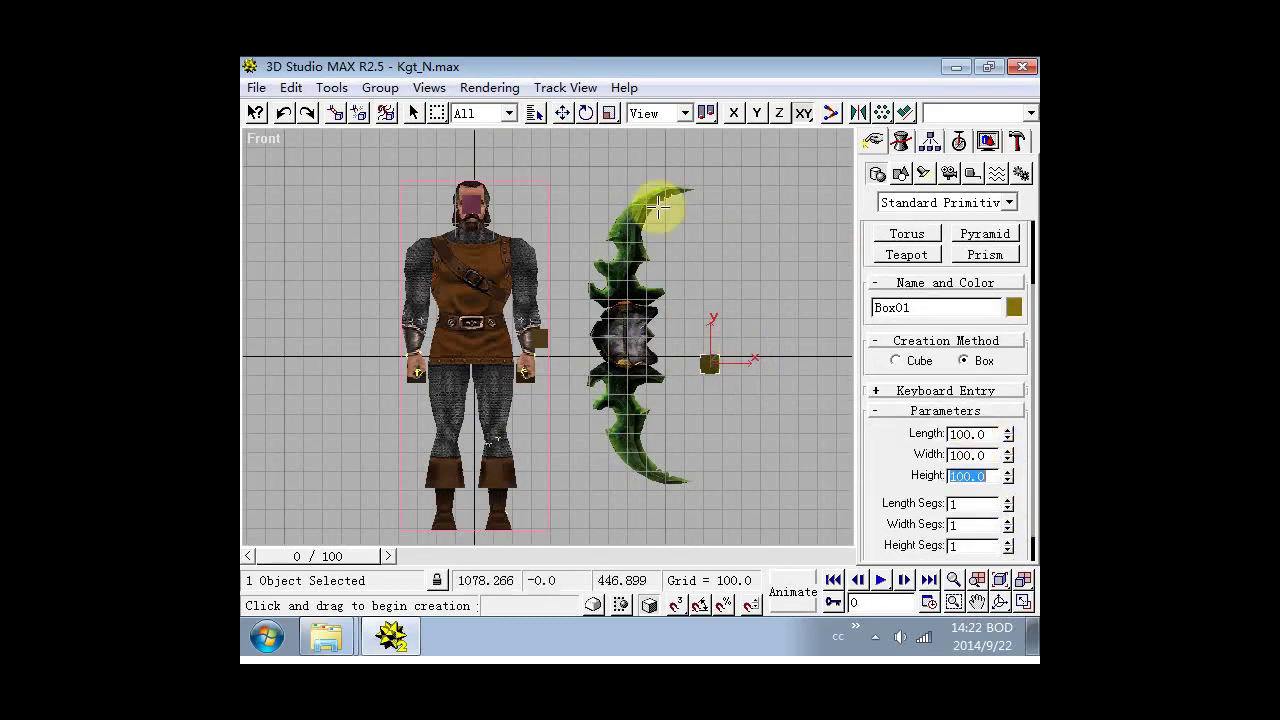
double_click(927, 308)
type("Blade_Anchor_")
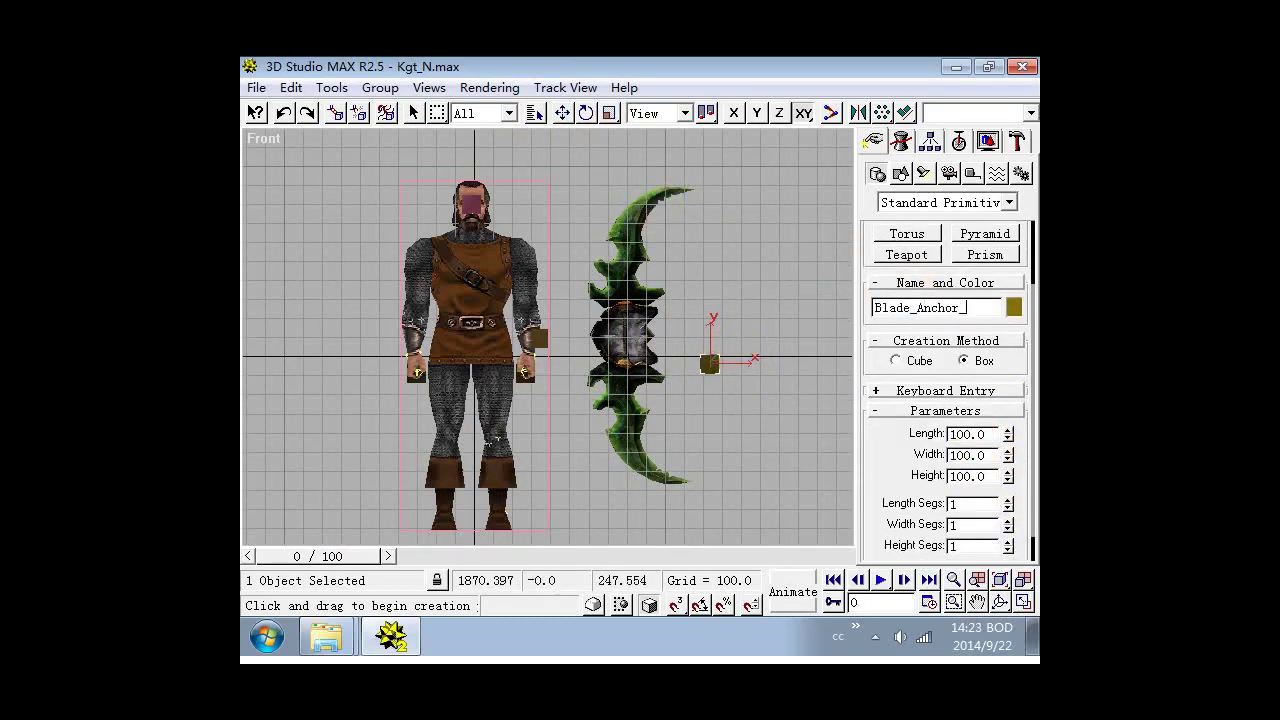
Position the Blade_Anchor_1H_R box and the glaive so that the box sits at the middle of the grip from every angle.
left_click(562, 113)
left_click(711, 361)
left_click(618, 292)
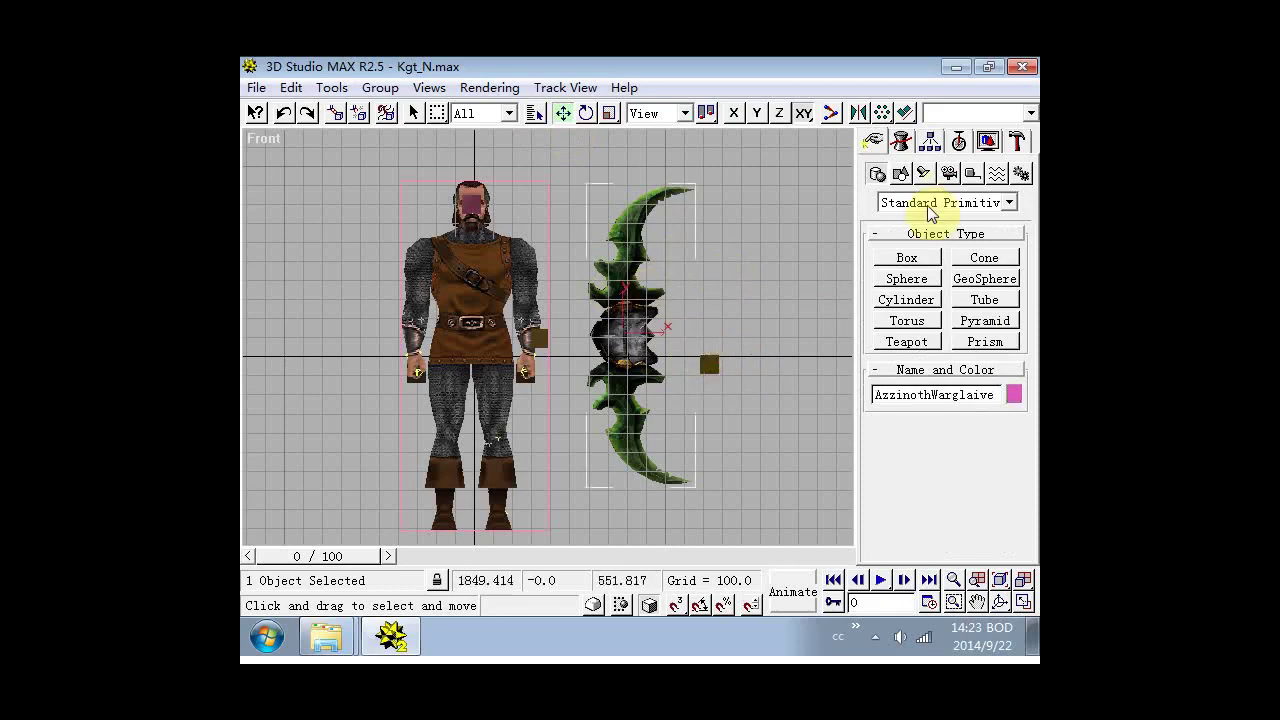
left_click(797, 305)
left_click(691, 352)
scroll(674, 354, "up", 8)
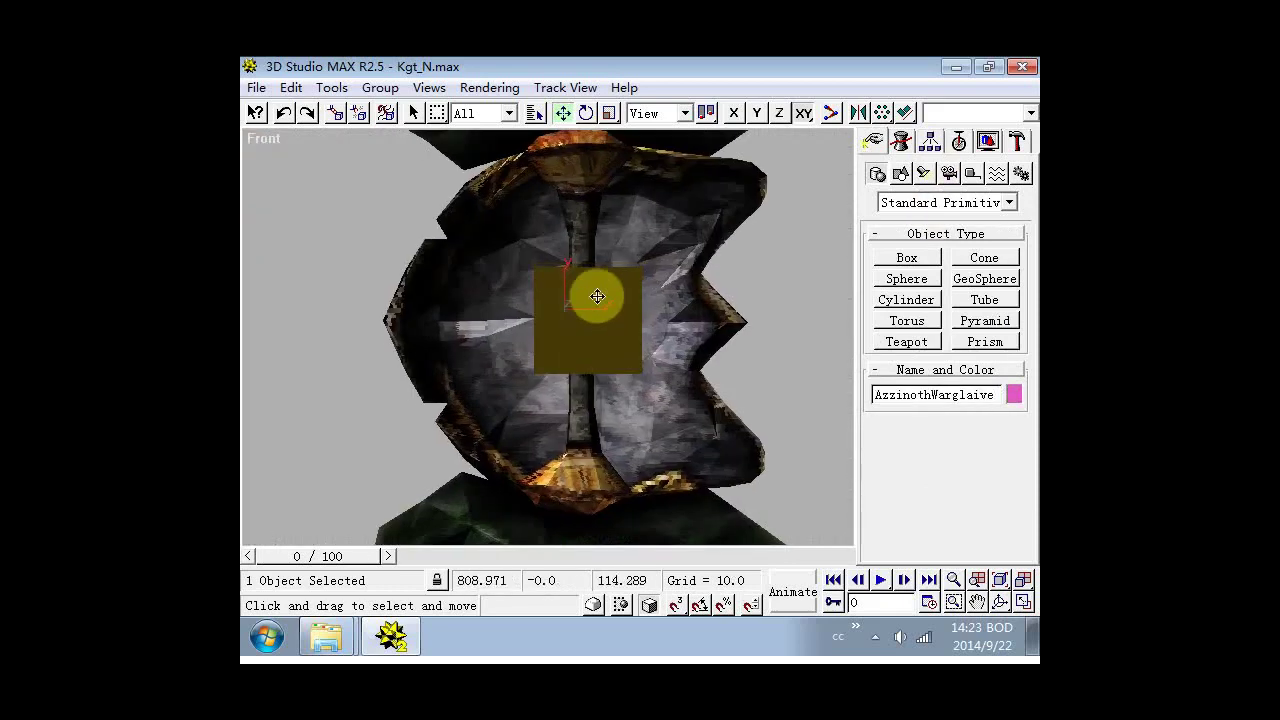
left_click_drag(615, 318, 610, 324)
middle_click_drag(663, 375, 400, 402, "alt")
middle_click_drag(709, 343, 730, 322, "alt")
middle_click_drag(649, 337, 548, 108, "alt")
Examine the anchor box's parameters and its placement on the glaive, then return to the Front view with everything framed.
left_click(902, 142)
left_click_drag(896, 524, 896, 393)
middle_click_drag(633, 367, 580, 361, "alt")
scroll(590, 348, "down", 8)
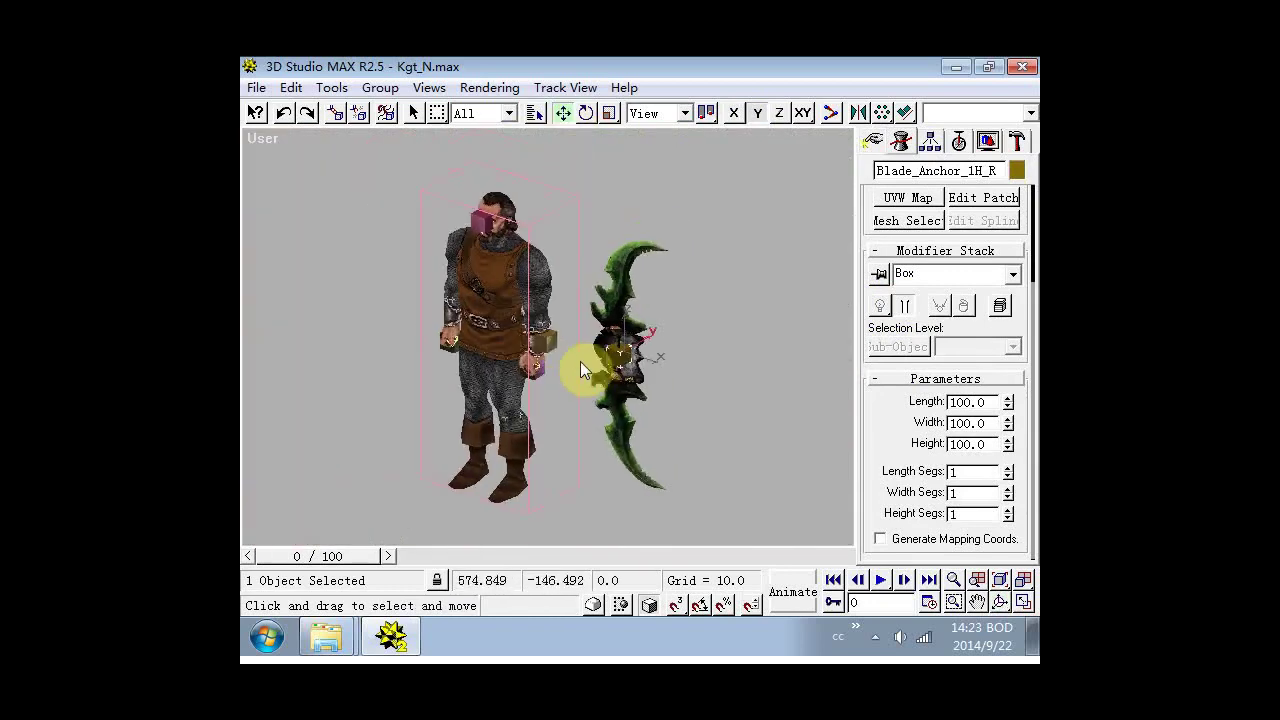
key("k")
key("ctrl+alt+z")
key("f")
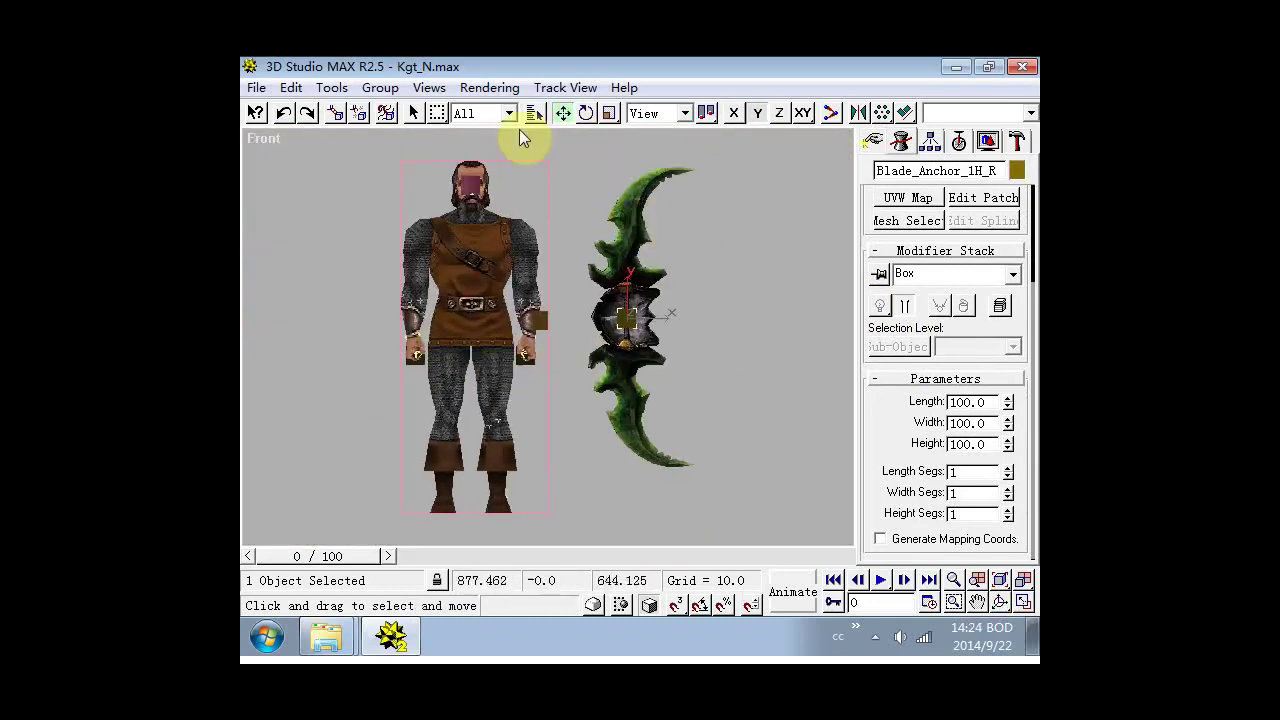
Select AzzinothWarglaive by name and link it to Blade_Anchor_1H_R as its parent.
key("h")
left_click(466, 492)
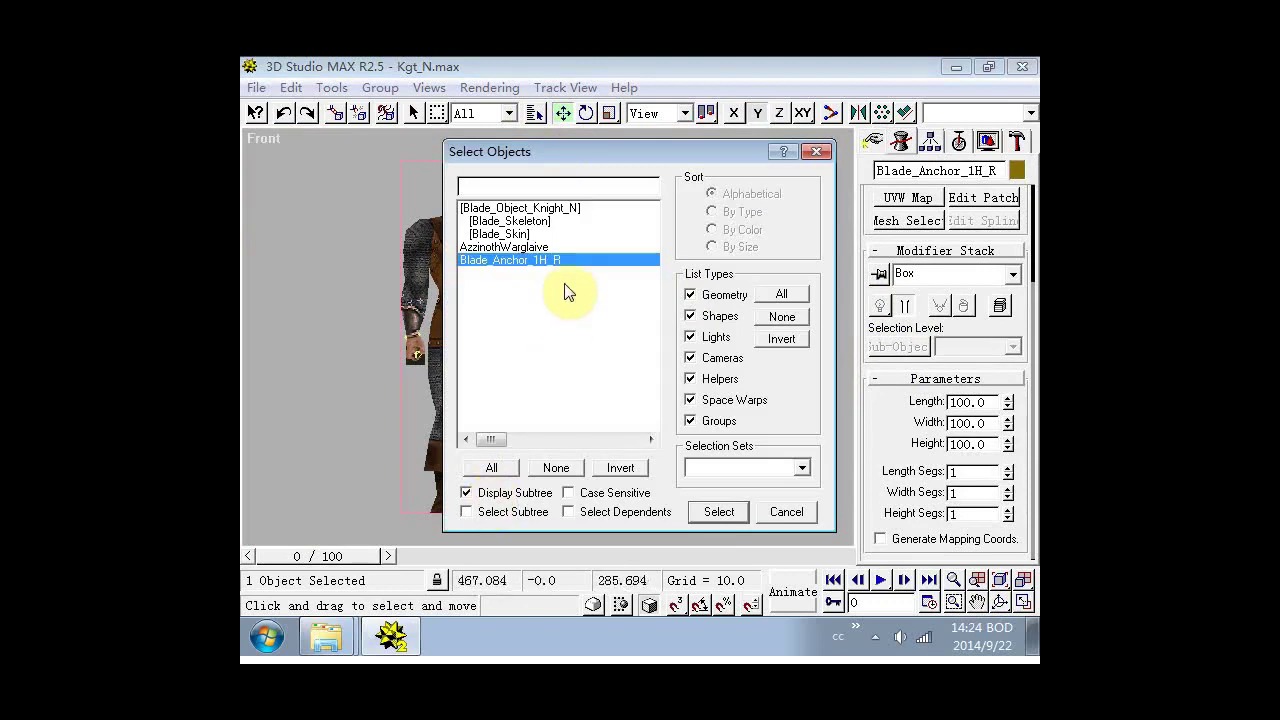
left_click(542, 247)
left_click(716, 510)
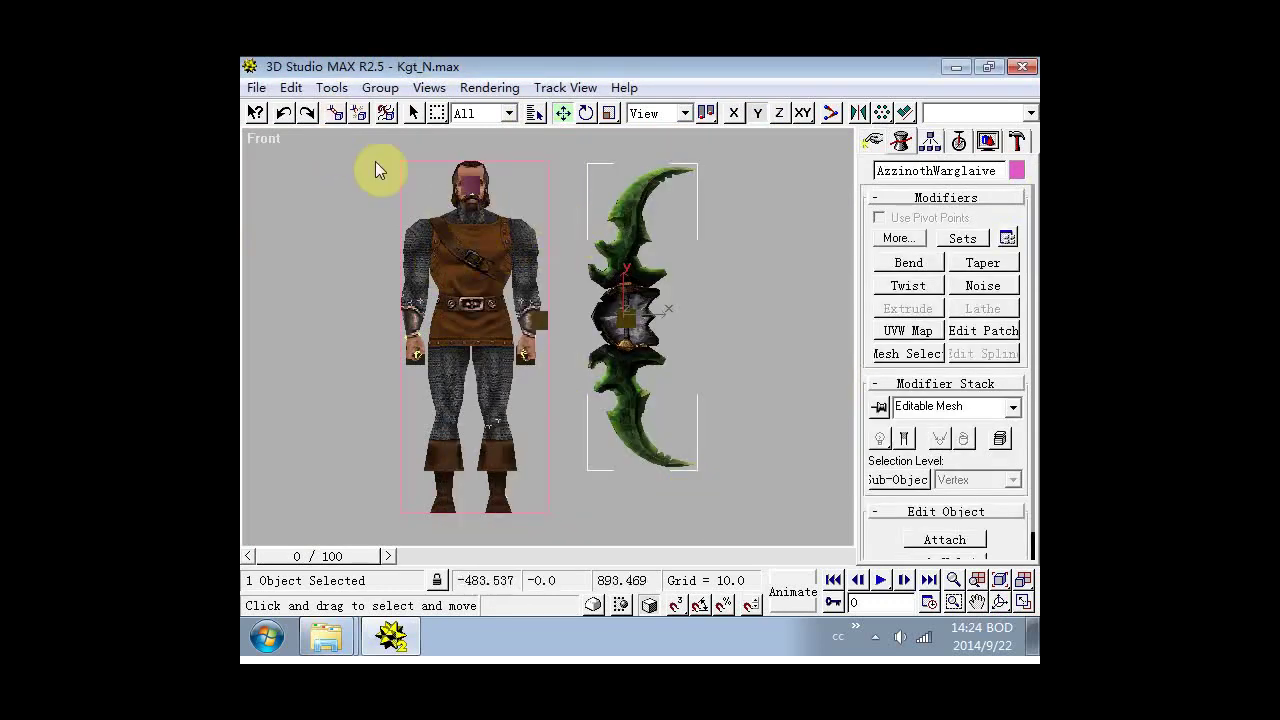
left_click(337, 114)
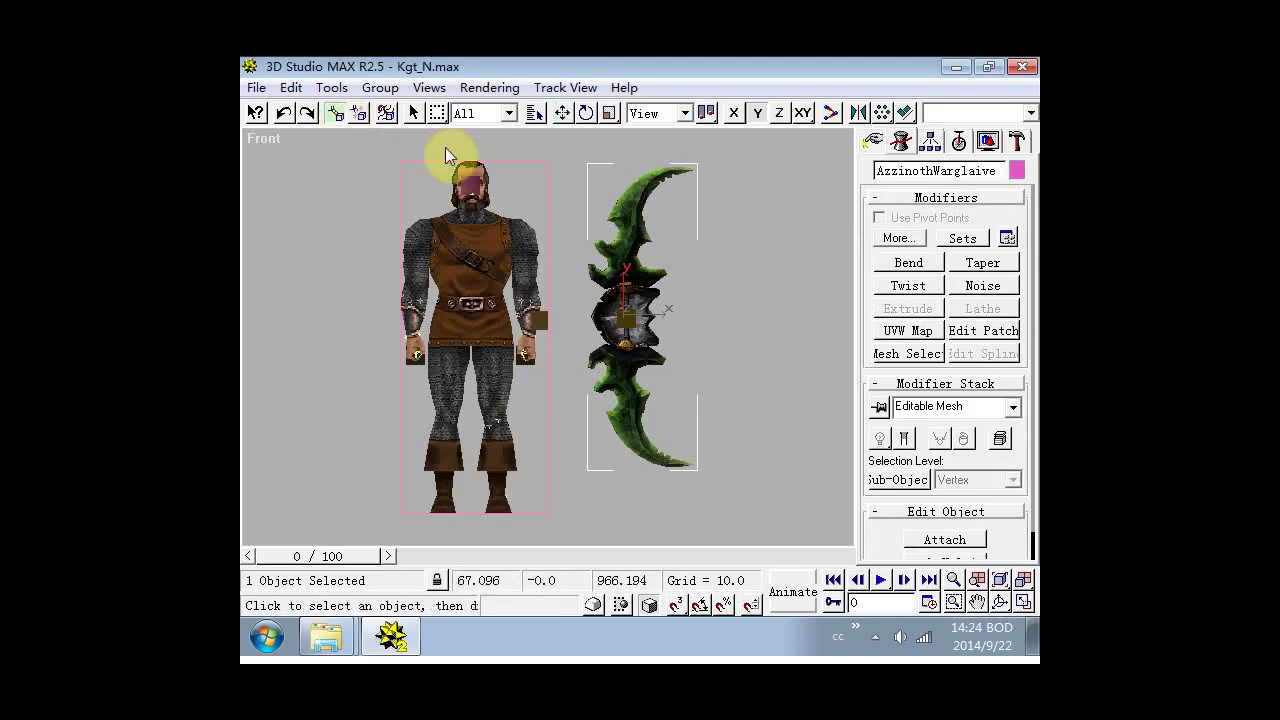
left_click(534, 114)
left_click(558, 247)
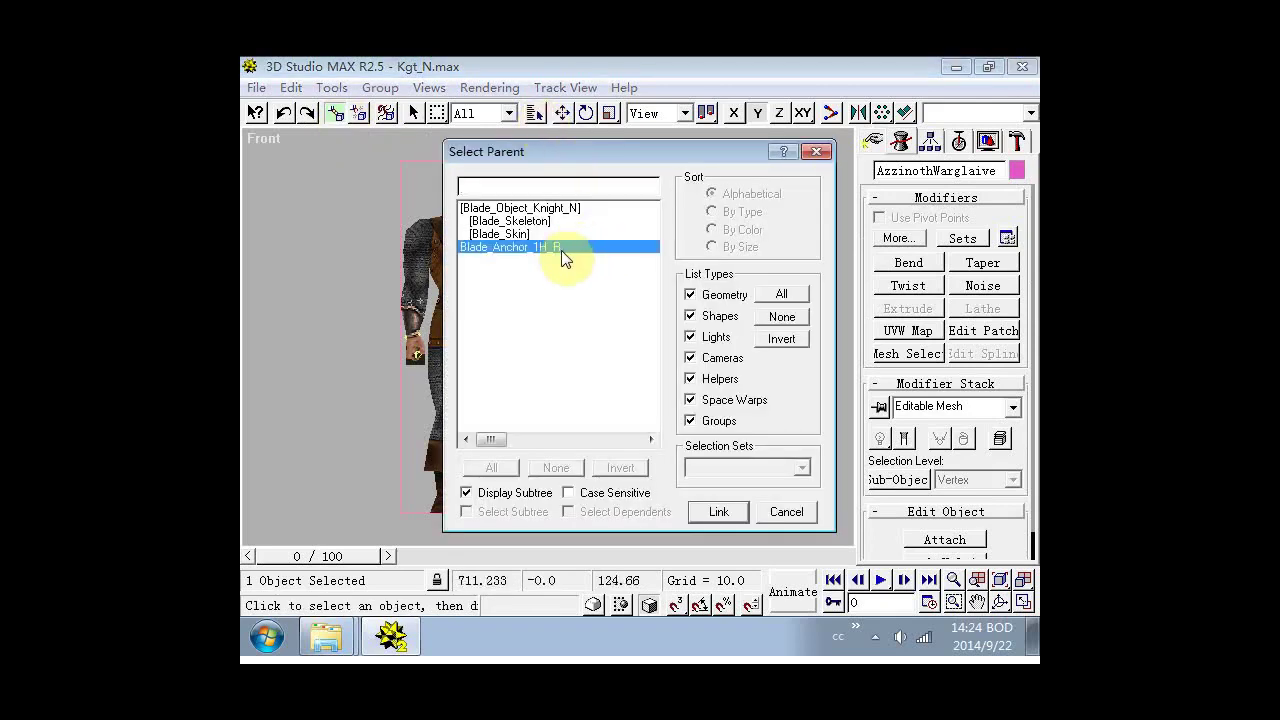
left_click(720, 512)
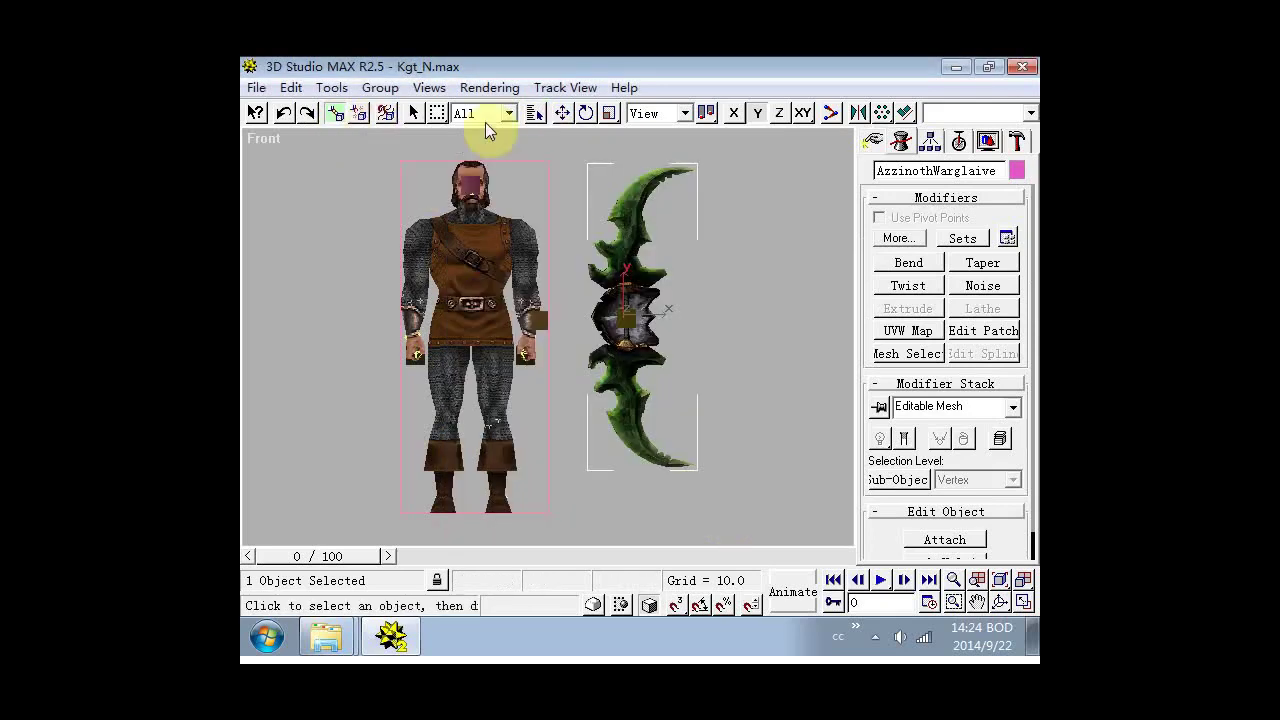
left_click(563, 116)
left_click(535, 115)
left_click(562, 247)
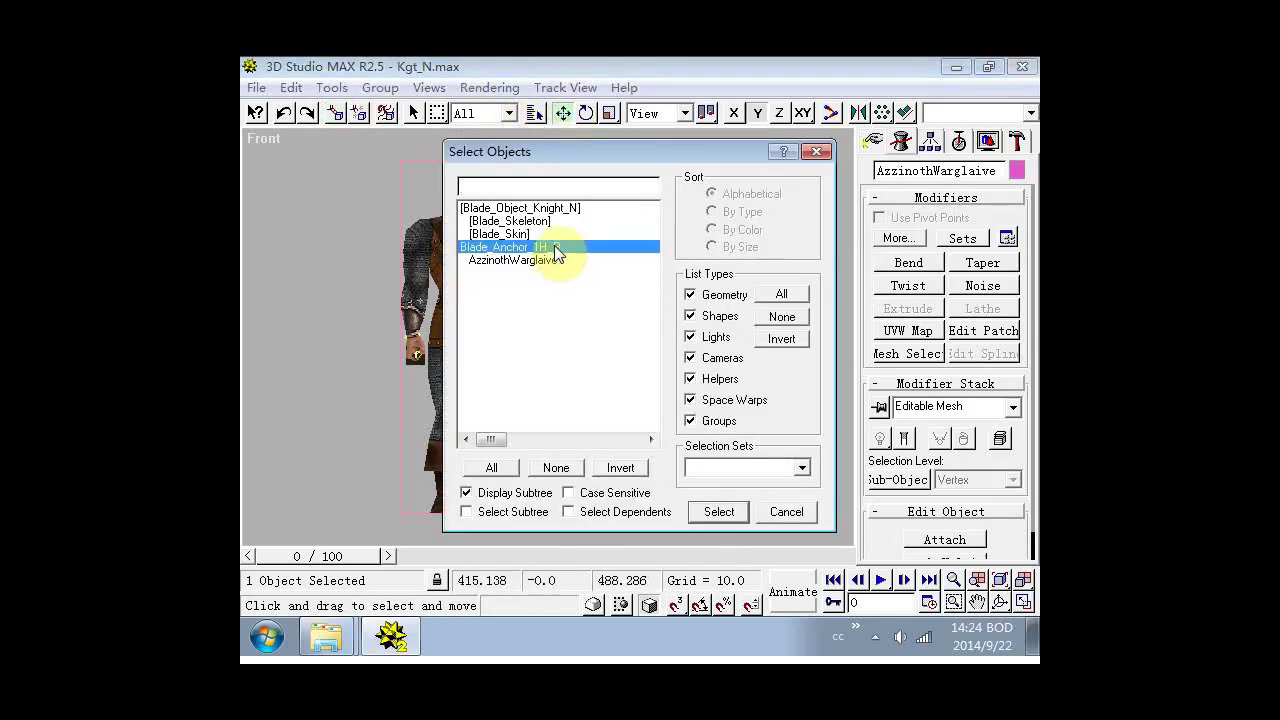
left_click(719, 511)
left_click(906, 113)
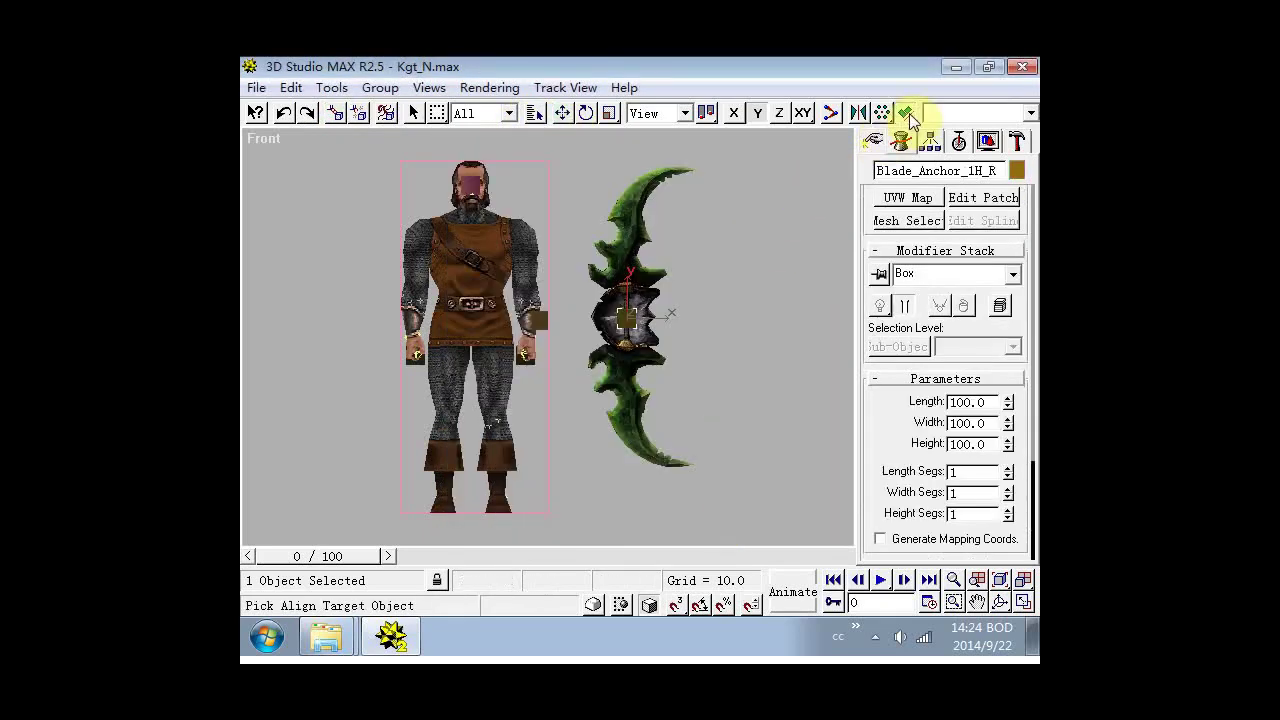
left_click(535, 113)
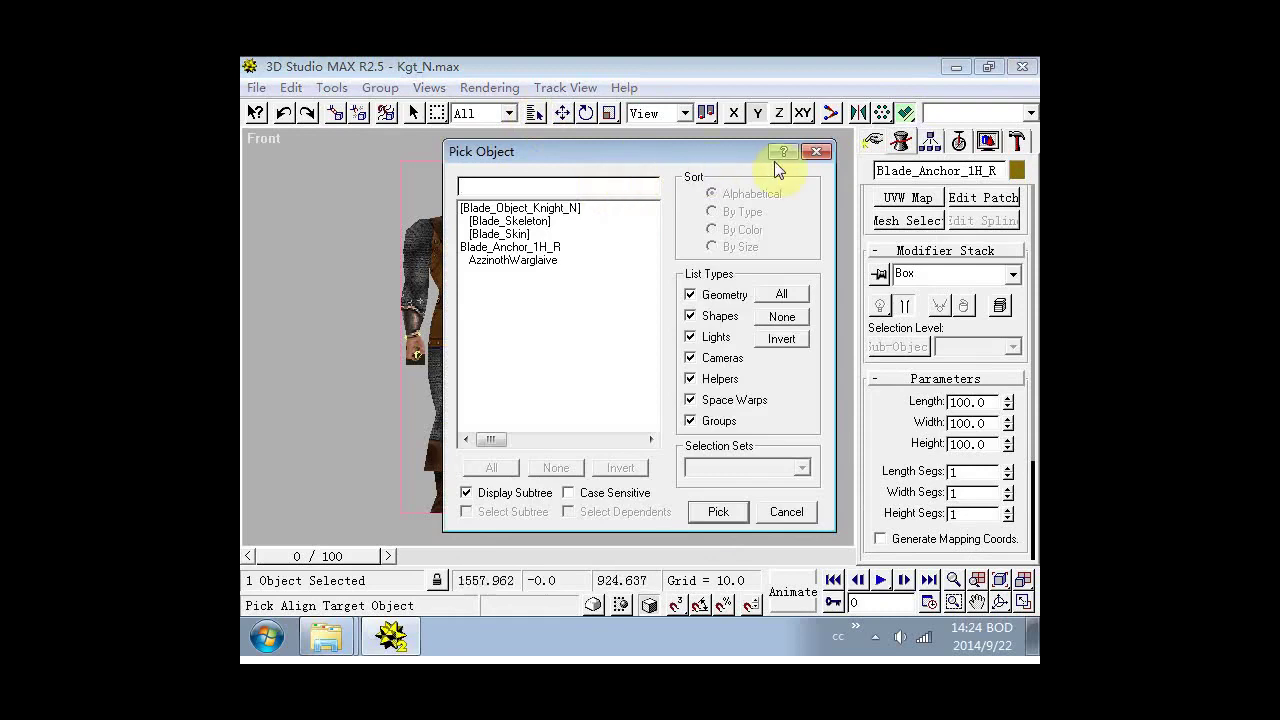
left_click_drag(775, 153, 975, 153)
left_click(1018, 151)
left_click(563, 113)
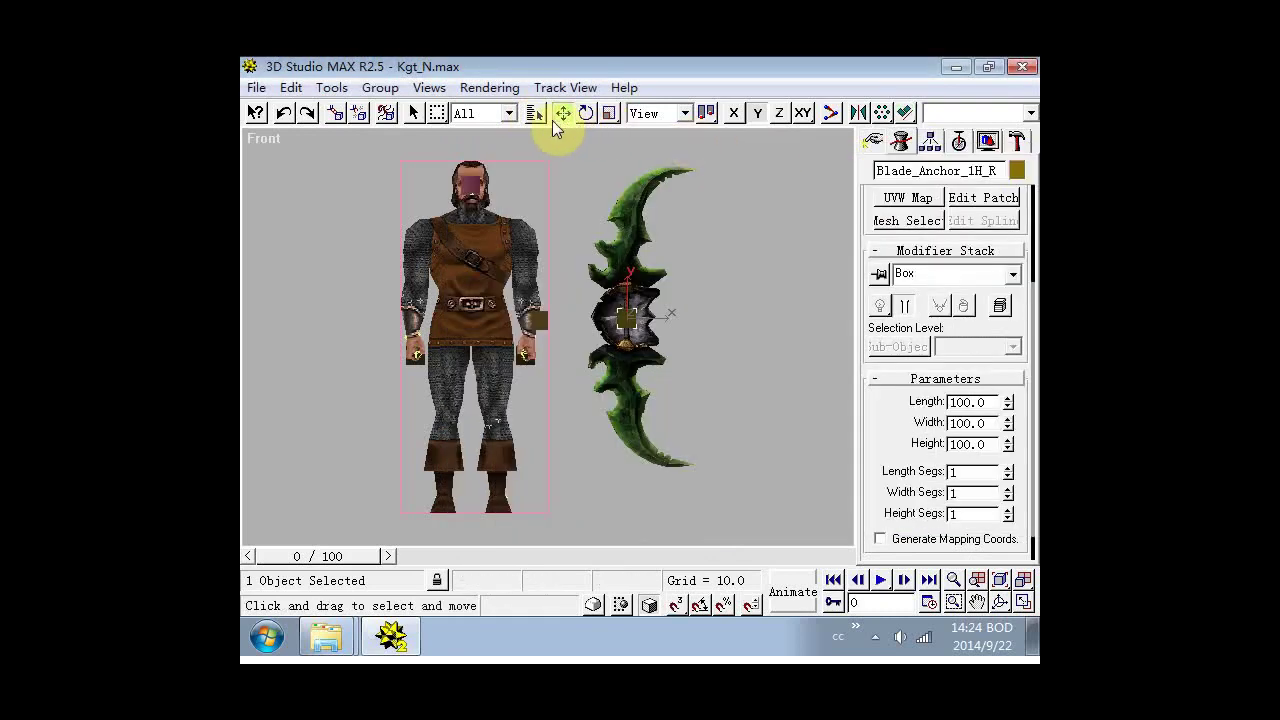
Select the knight's Blade_Skeleton group by name and open the group so its members can be picked.
left_click(535, 113)
left_click(563, 231)
double_click(563, 231)
left_click(535, 113)
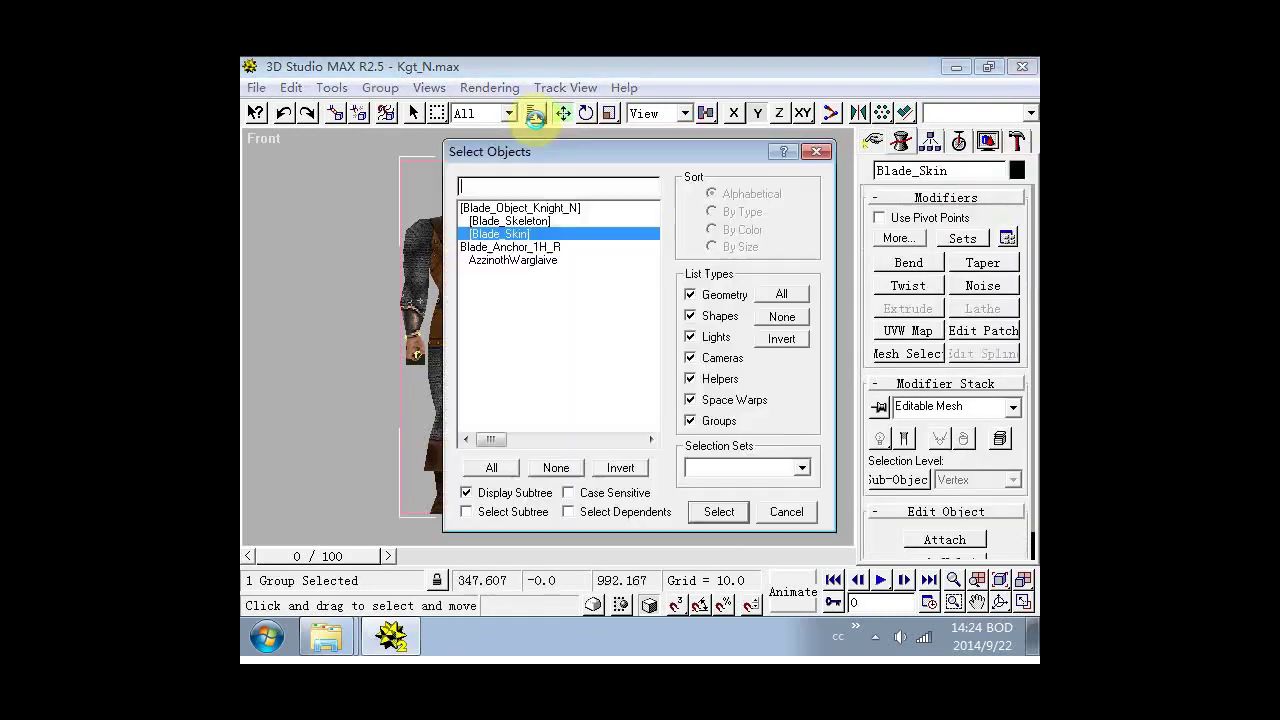
double_click(548, 232)
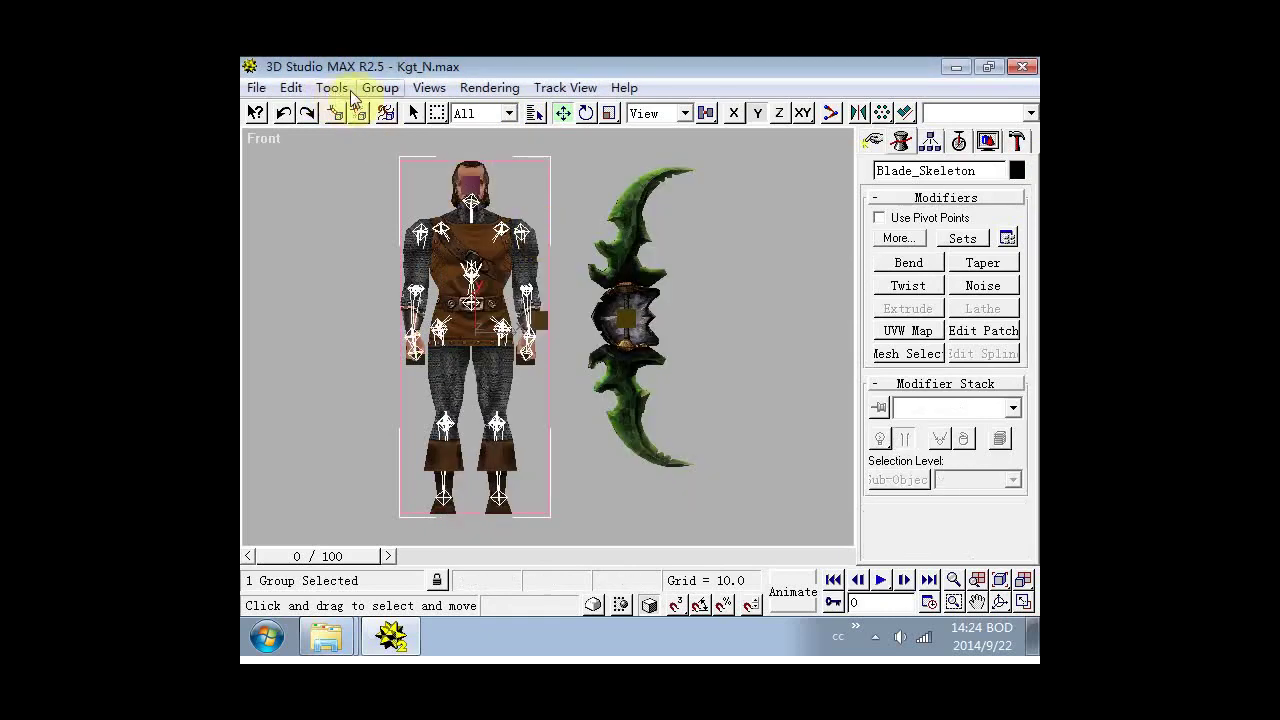
left_click(380, 87)
left_click(402, 130)
Select Blade_Anchor_1H_R by name and choose Blade_Anchor_R_Hand under R_Hand as its Align target.
left_click(537, 113)
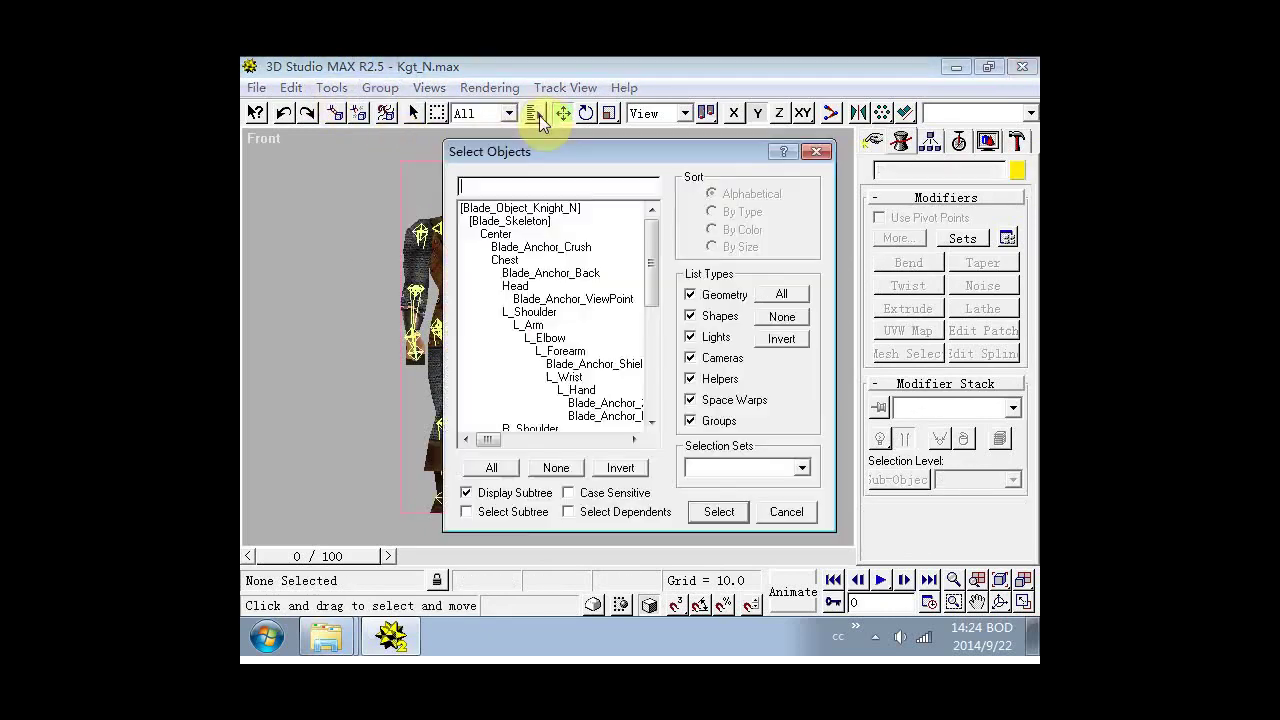
left_click_drag(656, 271, 656, 380)
left_click(583, 402)
left_click(718, 511)
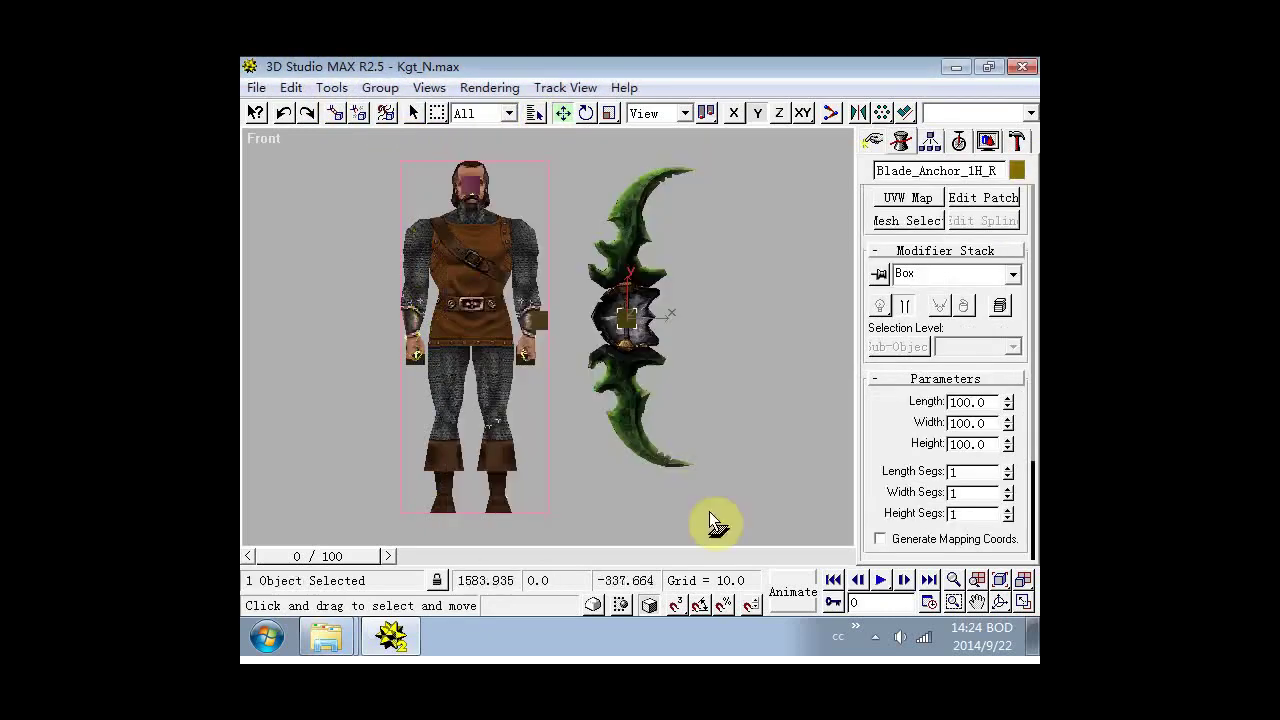
left_click(533, 113)
left_click(535, 114)
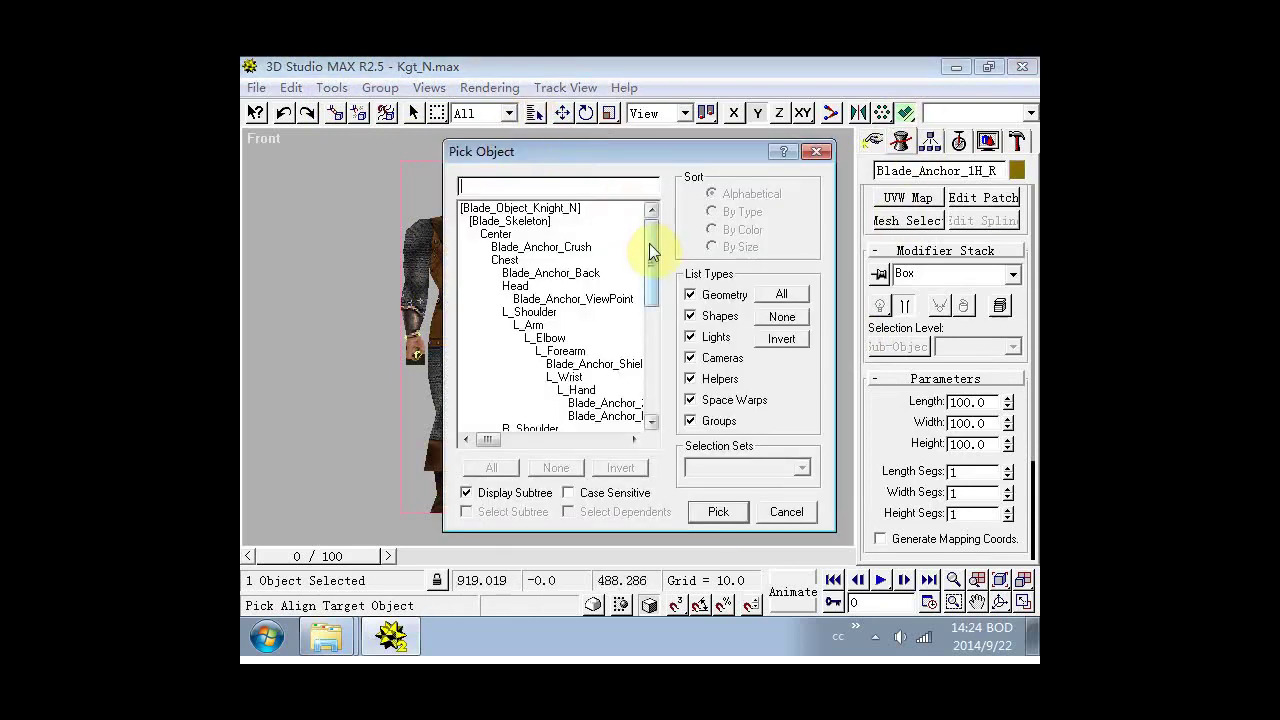
left_click_drag(650, 257, 651, 305)
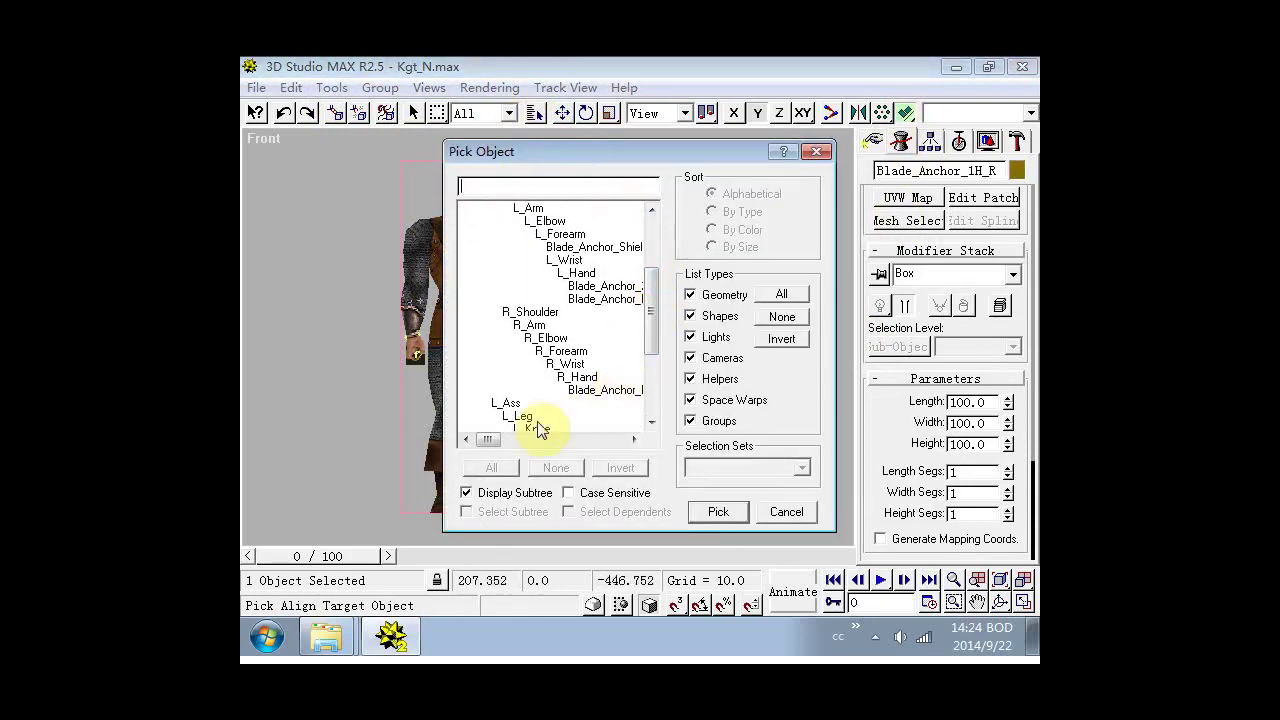
left_click(633, 440)
left_click(633, 440)
left_click(633, 440)
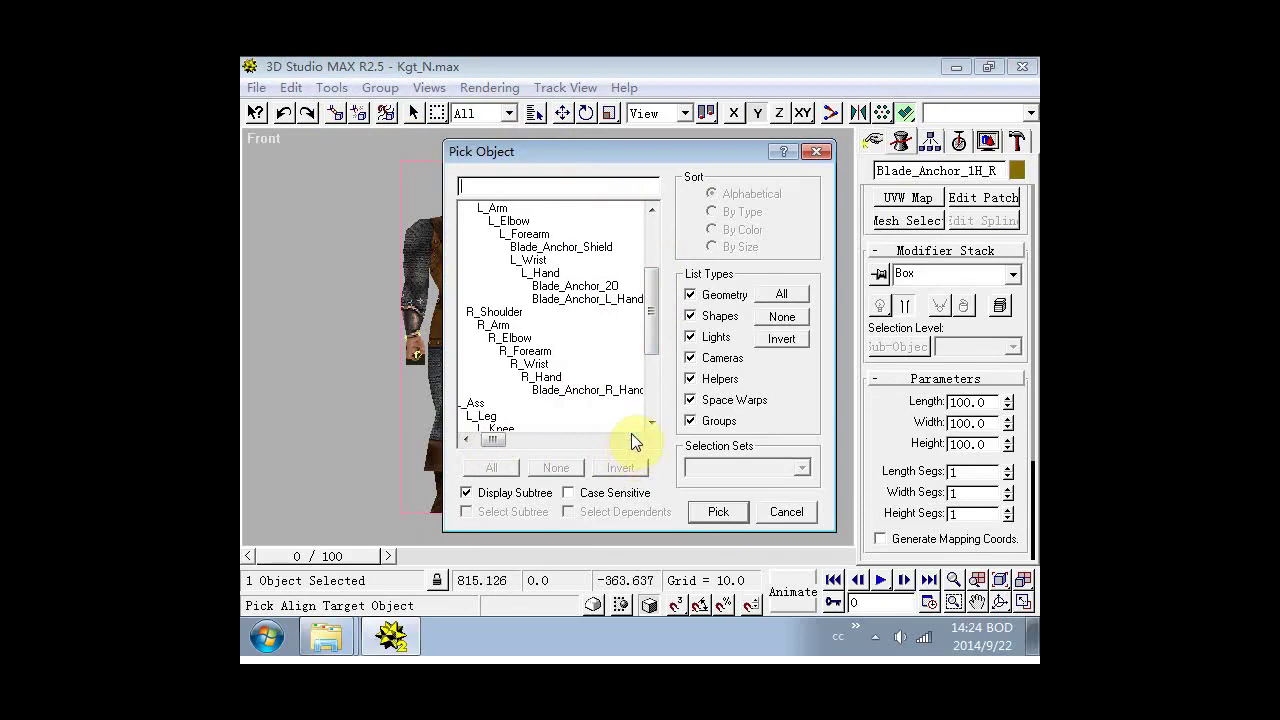
left_click(630, 390)
left_click(717, 512)
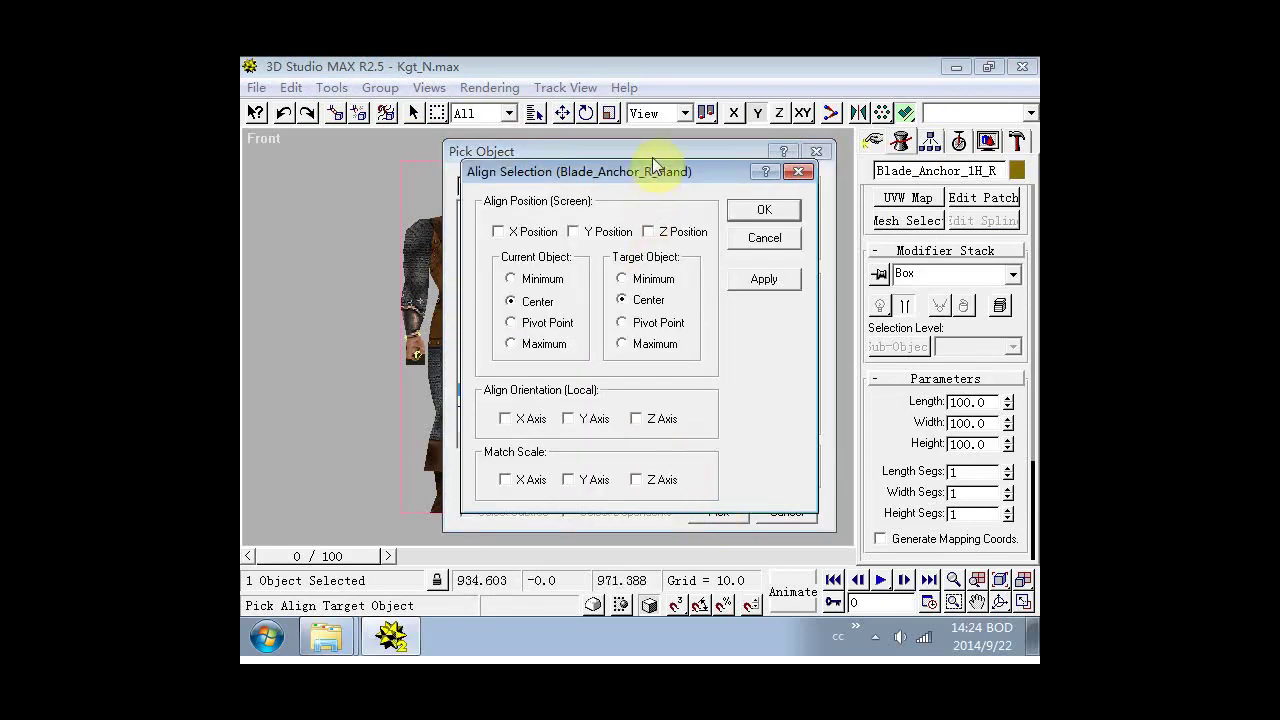
Align Blade_Anchor_1H_R to the target in X, Y and Z position, pivot point to pivot point, and match orientation on all three axes.
left_click_drag(652, 158, 970, 140)
left_click_drag(685, 172, 859, 225)
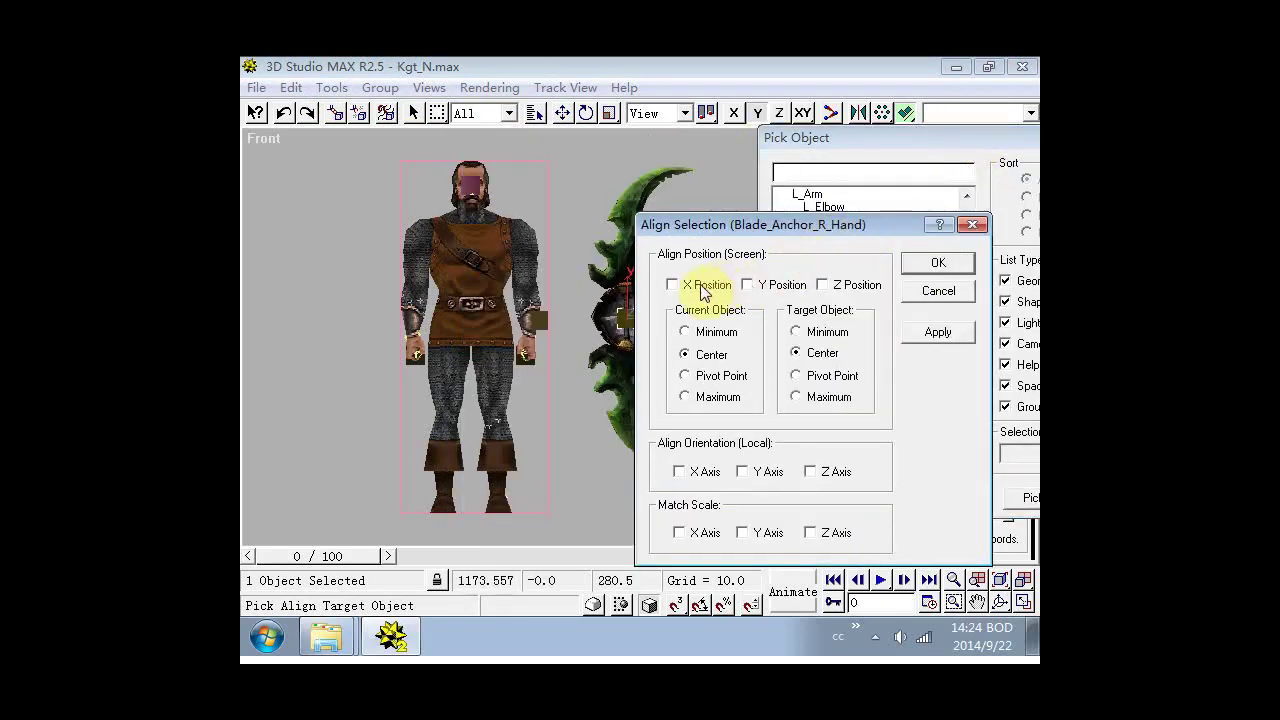
left_click(703, 291)
left_click(768, 287)
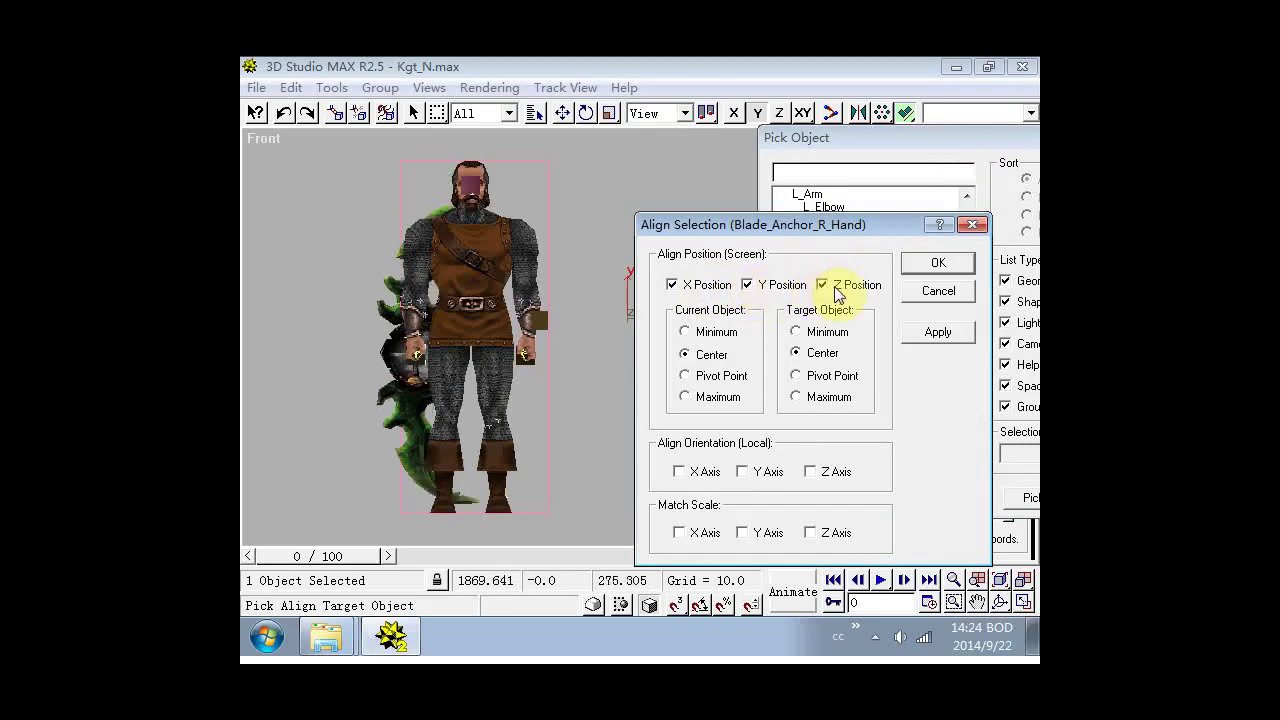
left_click(727, 380)
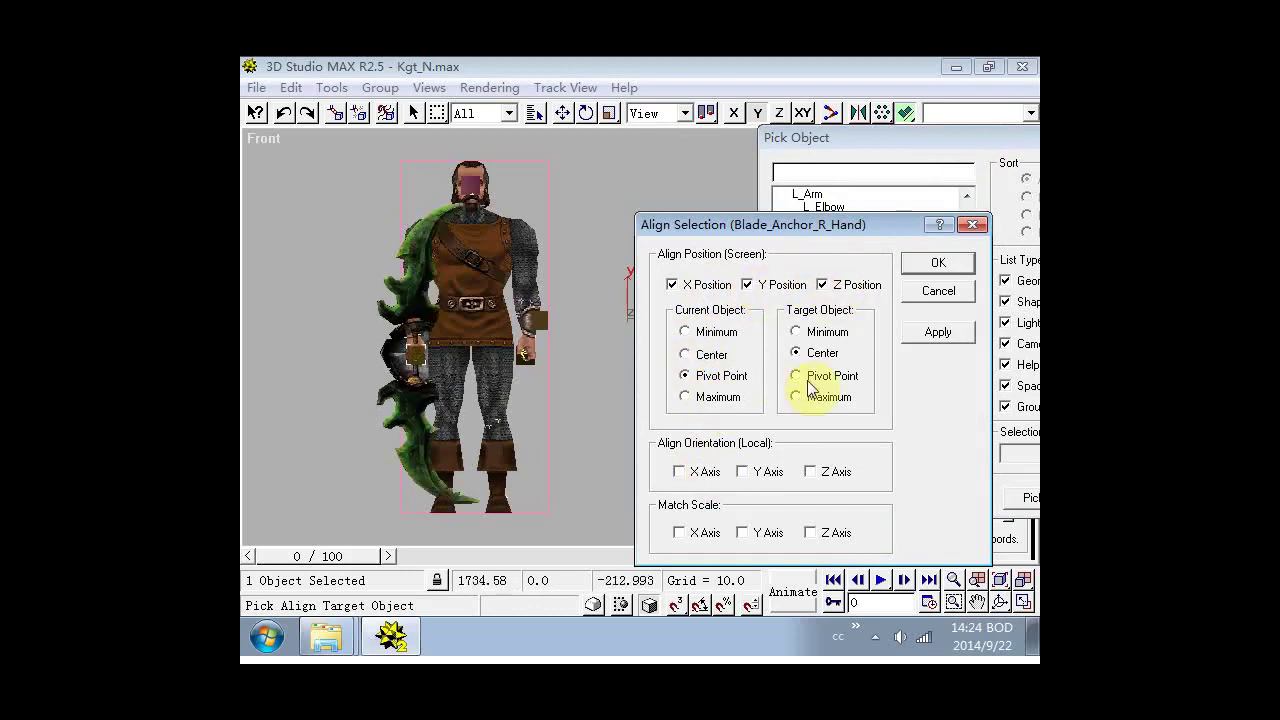
left_click(700, 472)
left_click(757, 473)
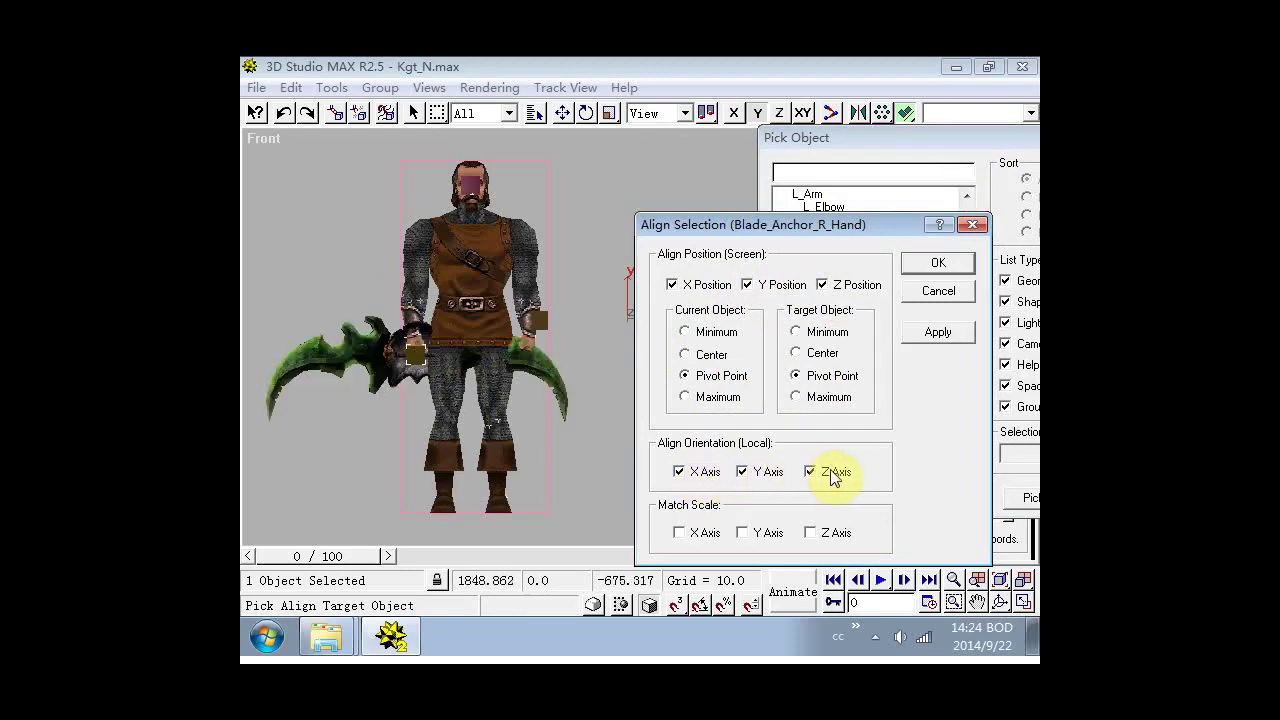
left_click(930, 268)
Inspect the glaive at the knight's hand and select Blade_Anchor_1H_R again by name.
scroll(575, 355, "up", 5)
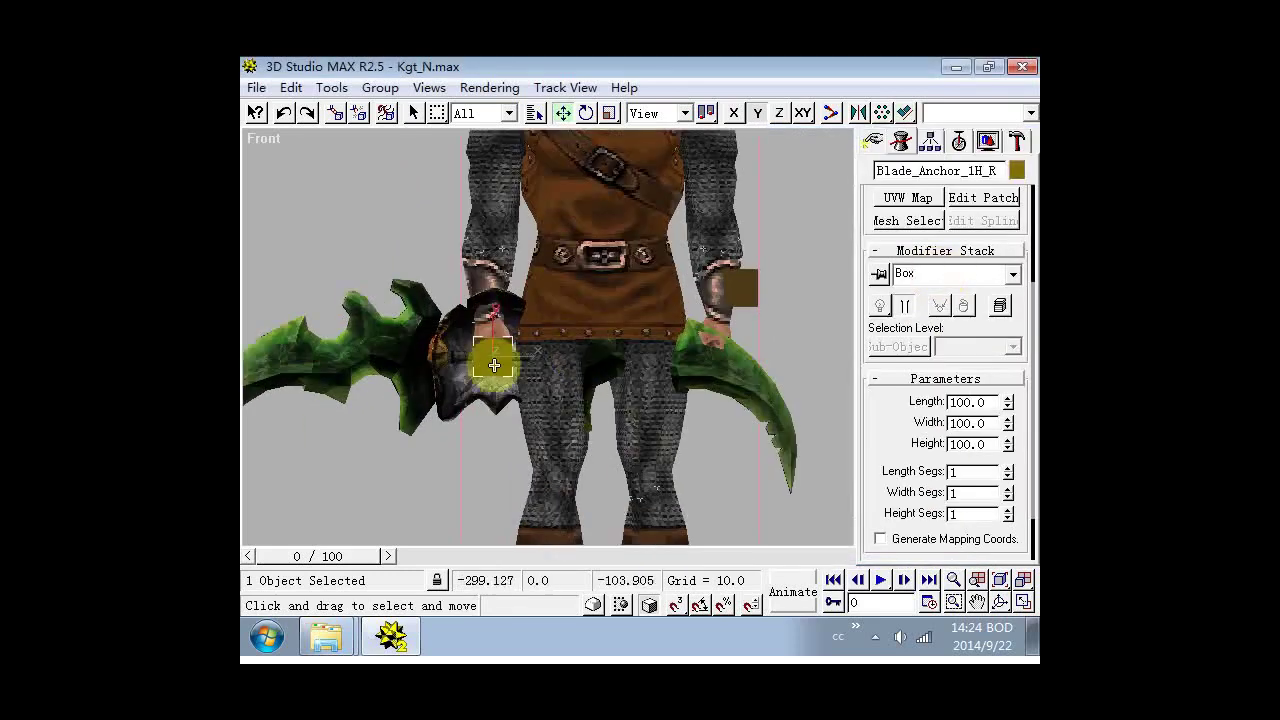
key("ctrl+r")
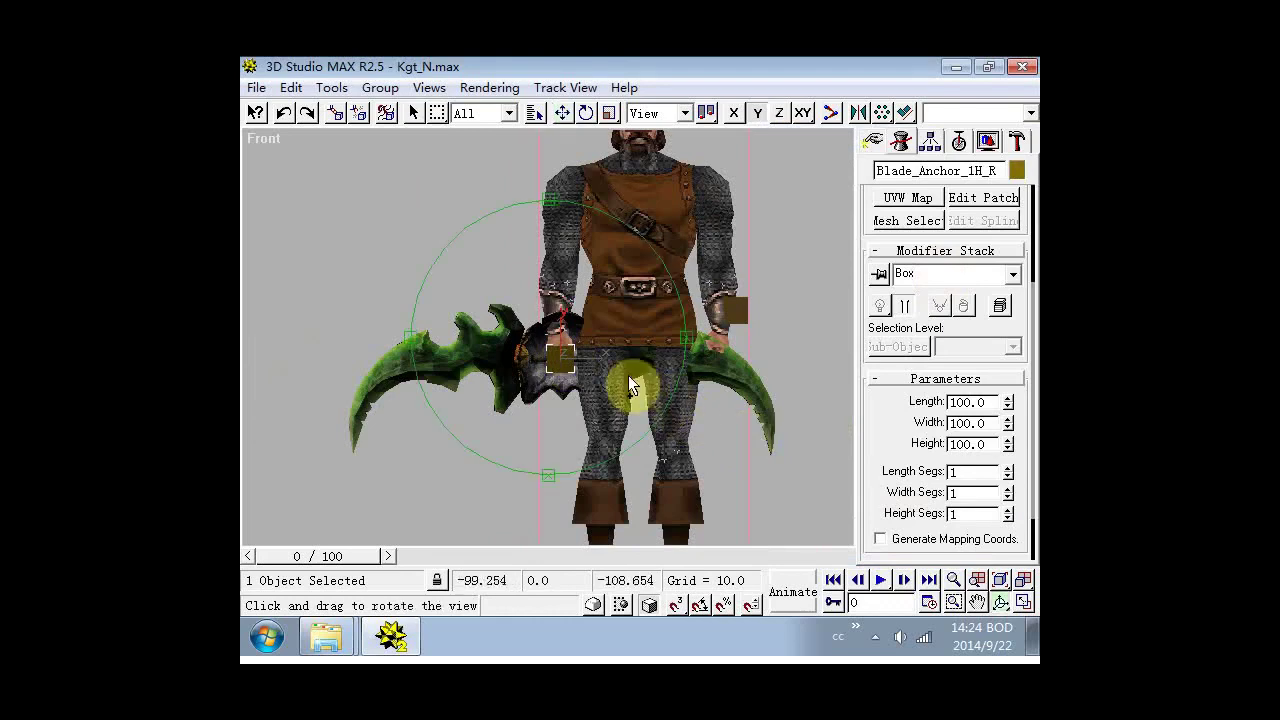
left_click_drag(584, 342, 763, 371)
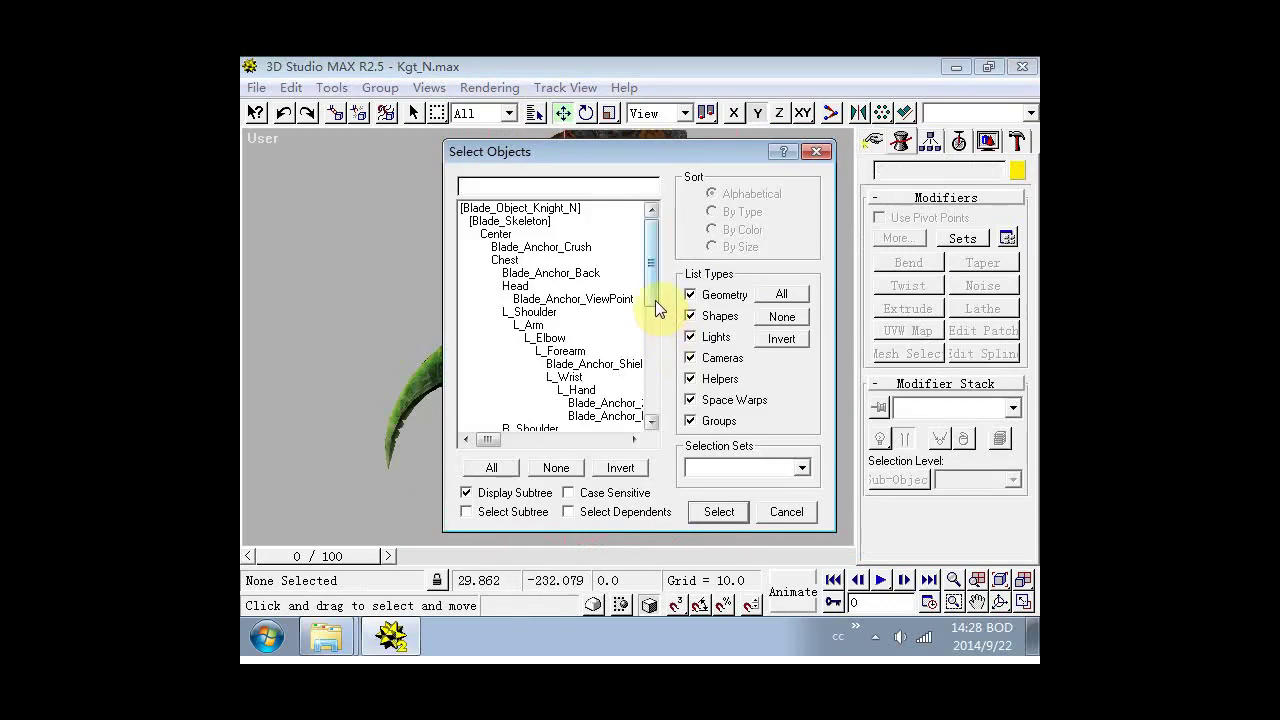
left_click_drag(655, 300, 609, 418)
left_click(565, 404)
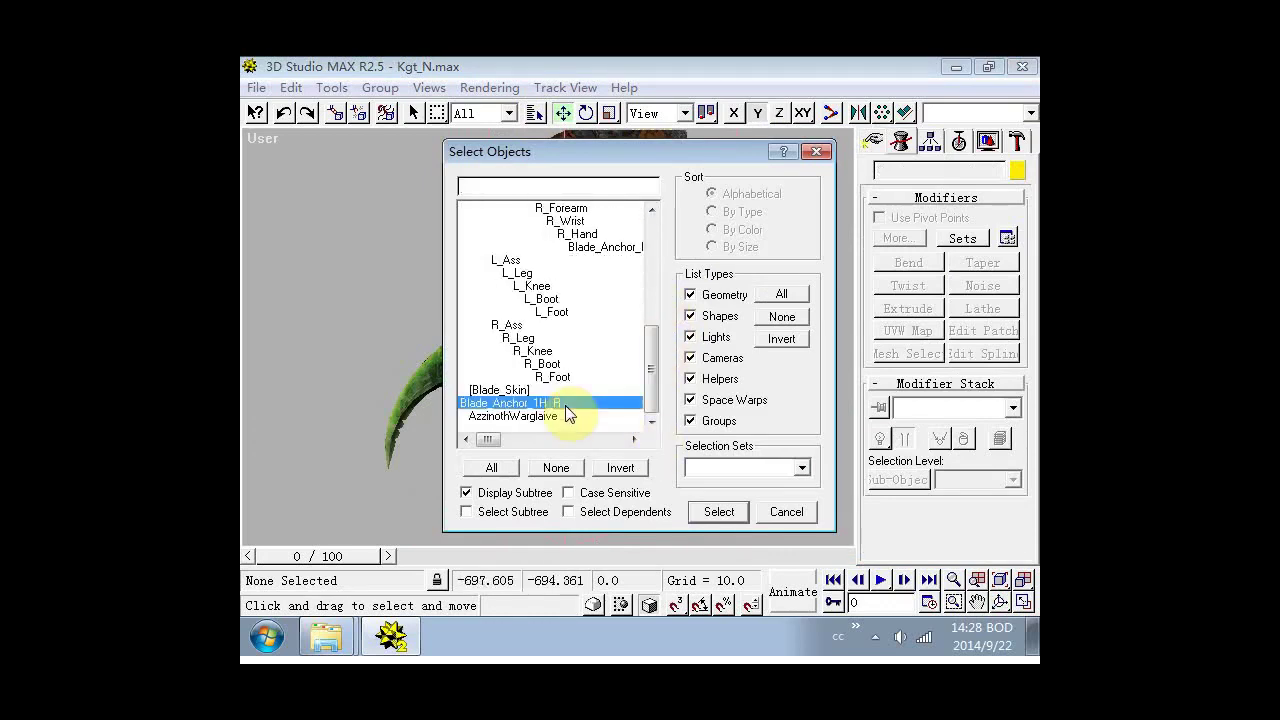
left_click(718, 512)
Rotate Blade_Anchor_1H_R with Transform Type-In by world offsets of 90 about Z and 180 about X.
left_click(586, 113)
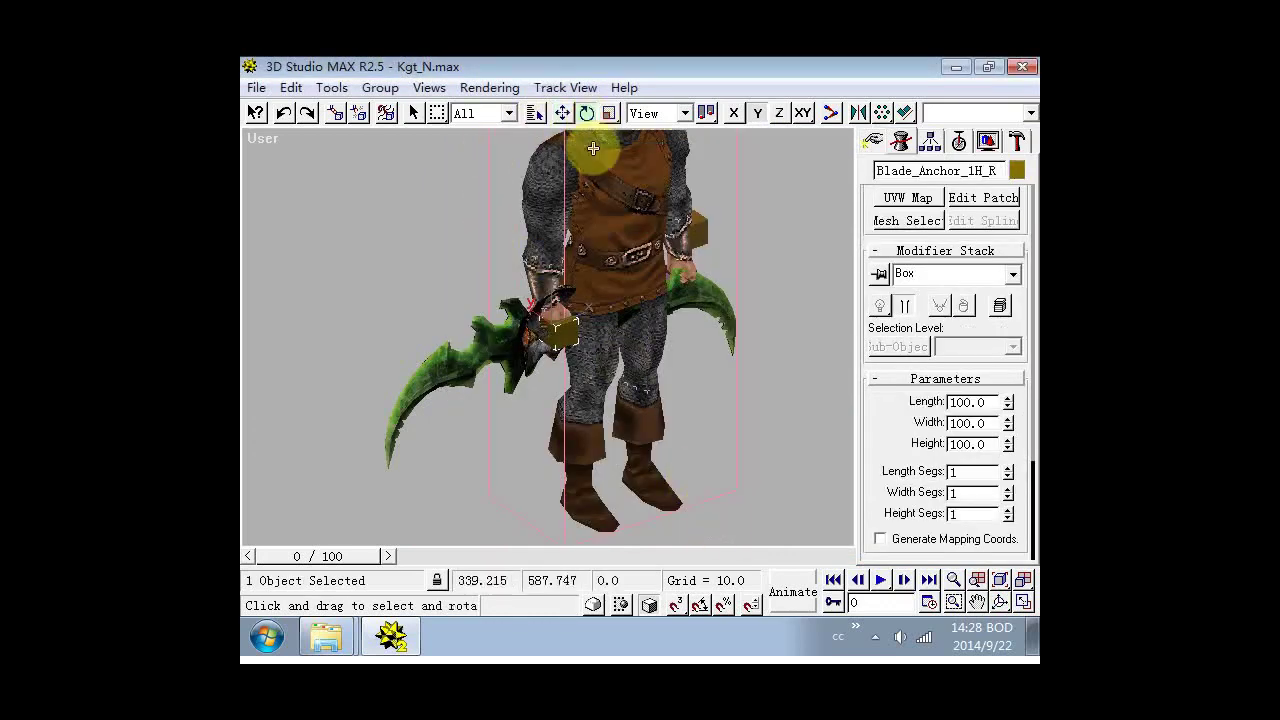
left_click(331, 88)
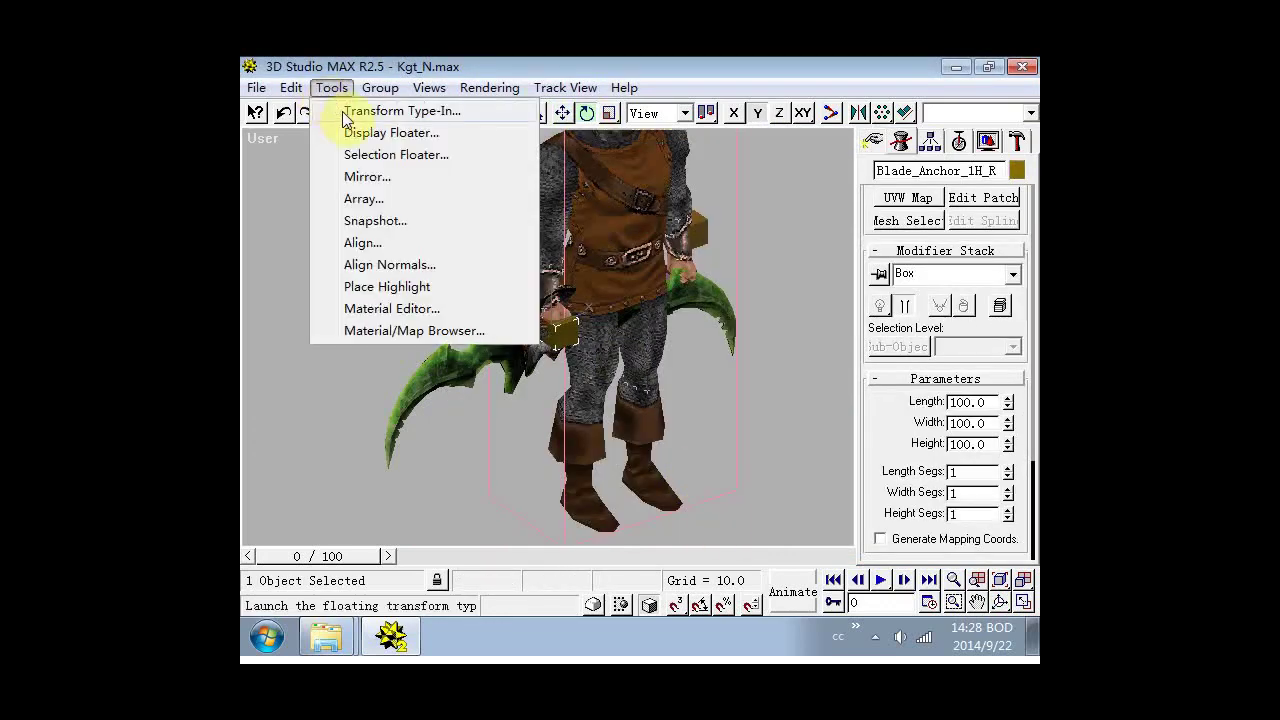
left_click(362, 108)
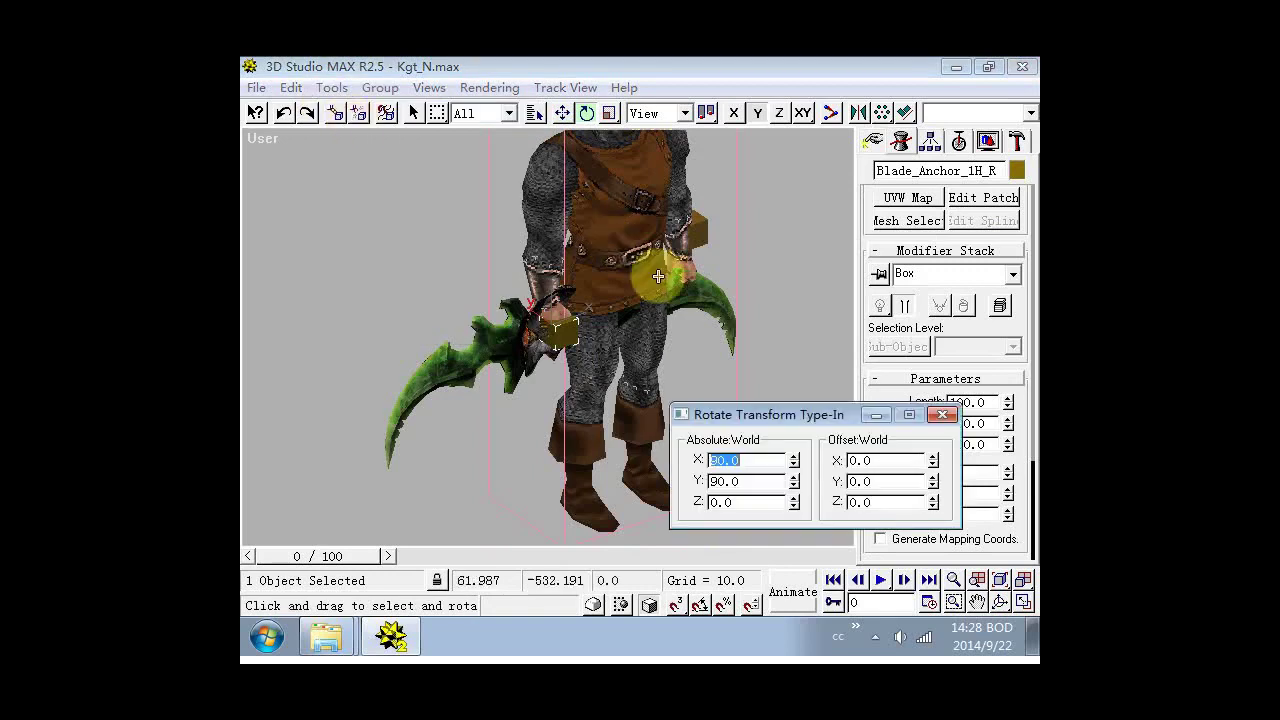
left_click(883, 505)
type("90")
key("Return")
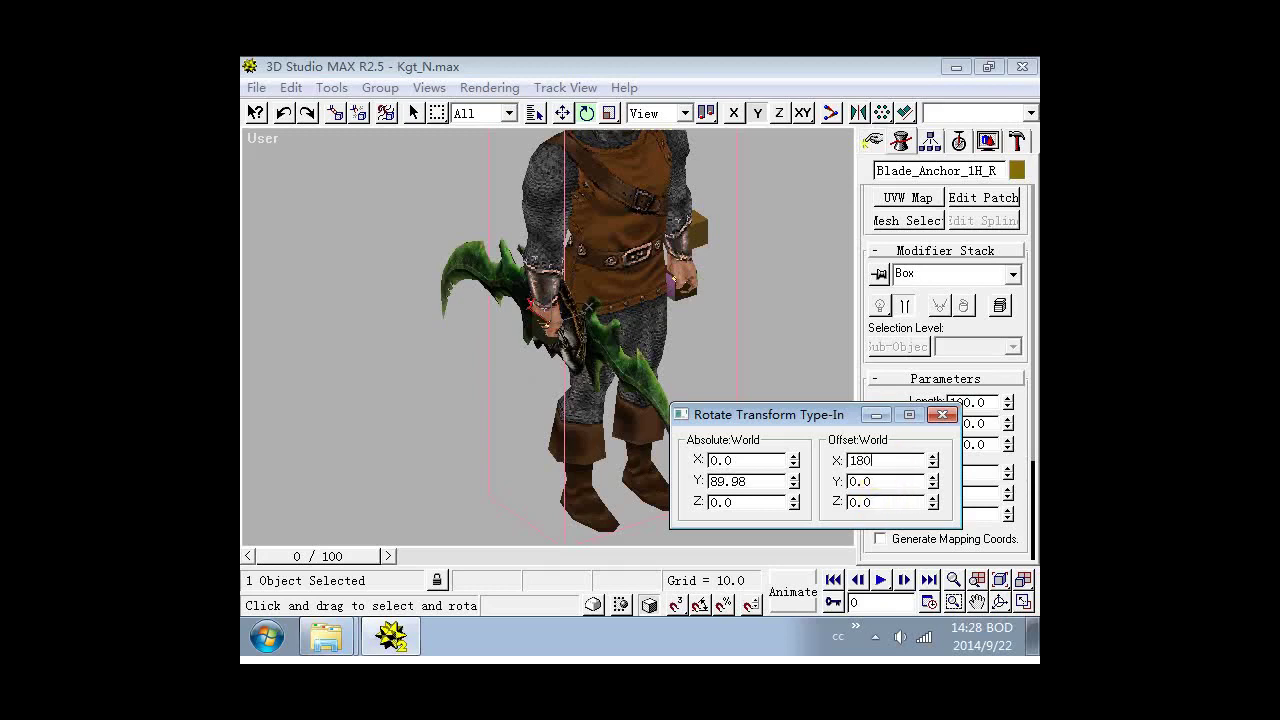
key("Return")
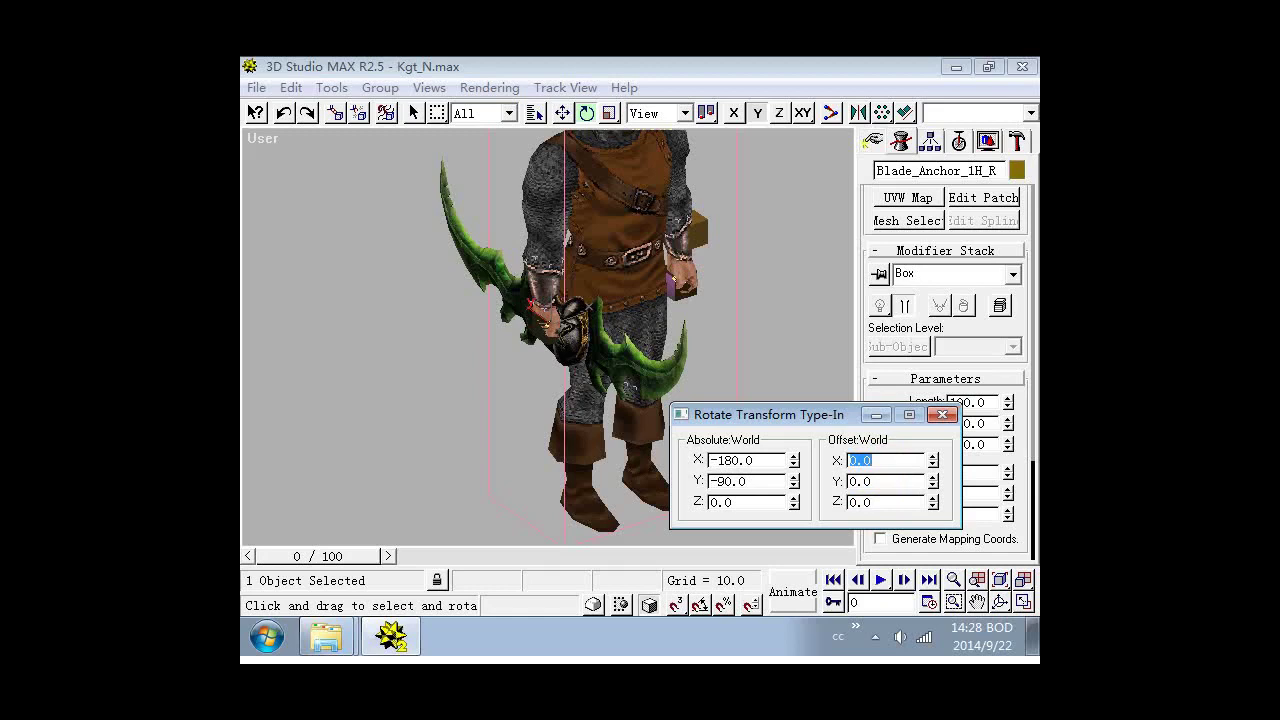
left_click(943, 415)
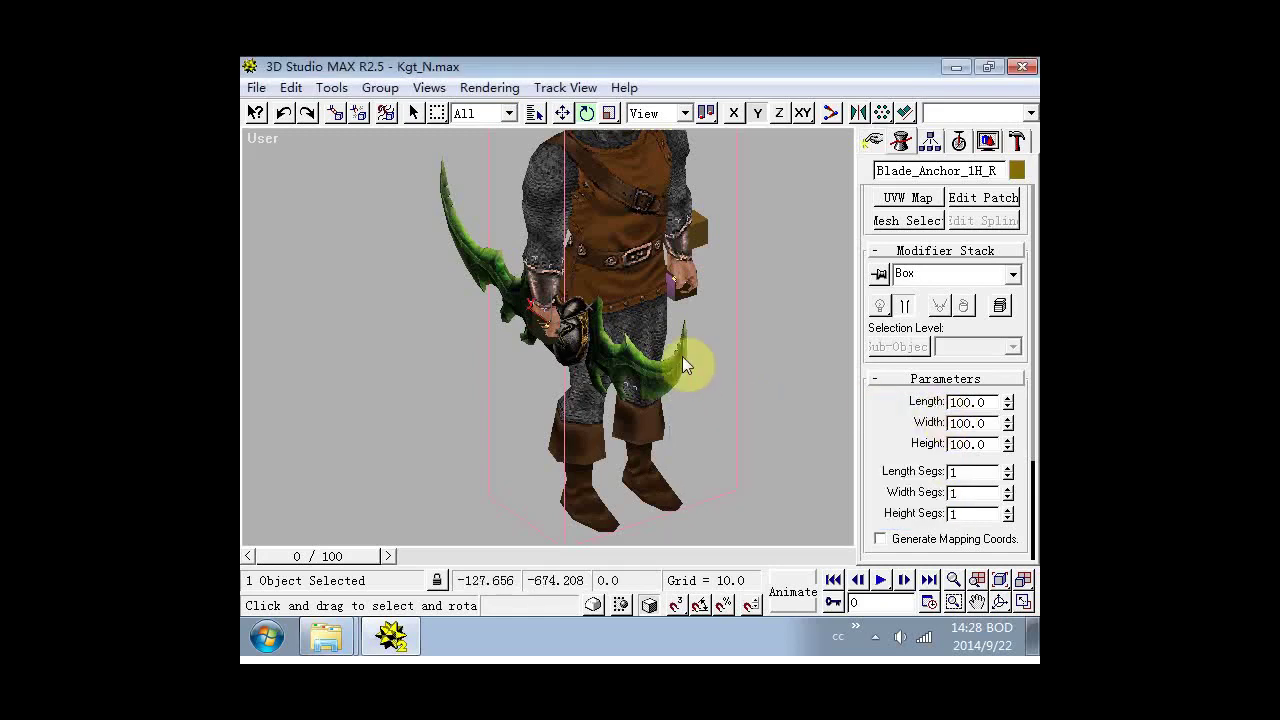
Center the pivot of Blade_Anchor_1H_R to its object, affecting the pivot only.
key("ctrl+r")
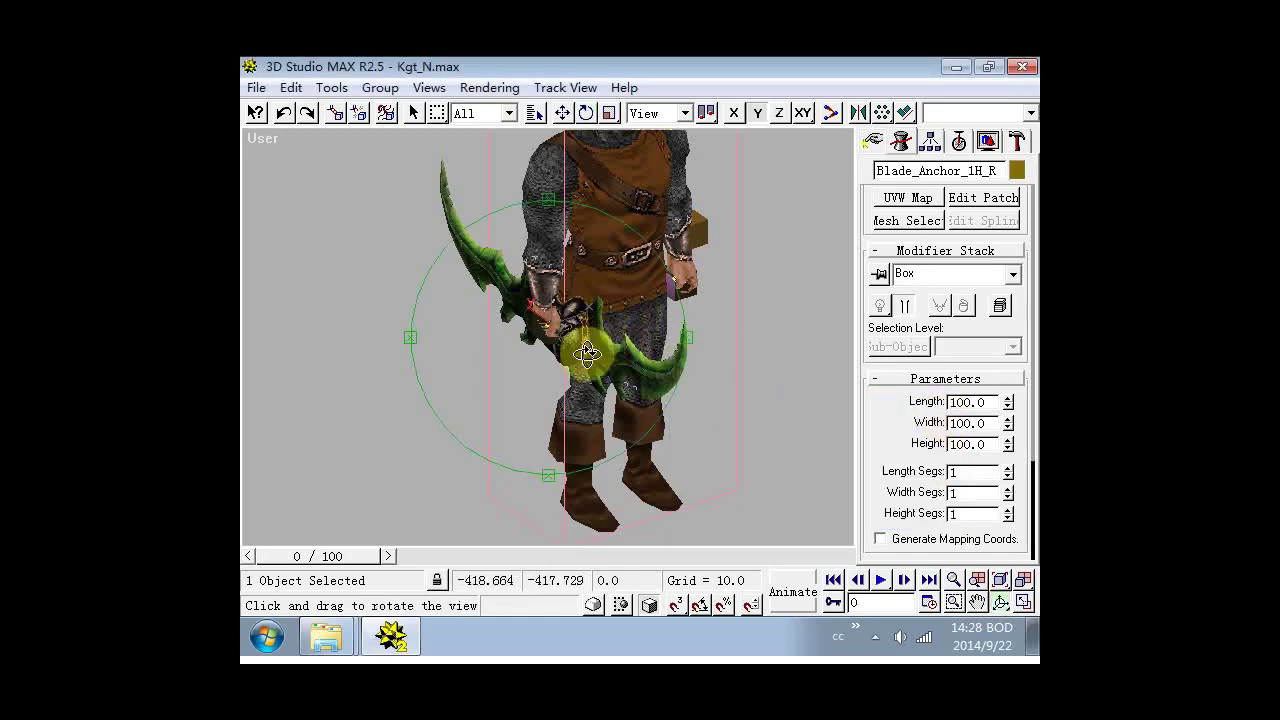
left_click_drag(586, 352, 554, 367)
left_click(540, 114)
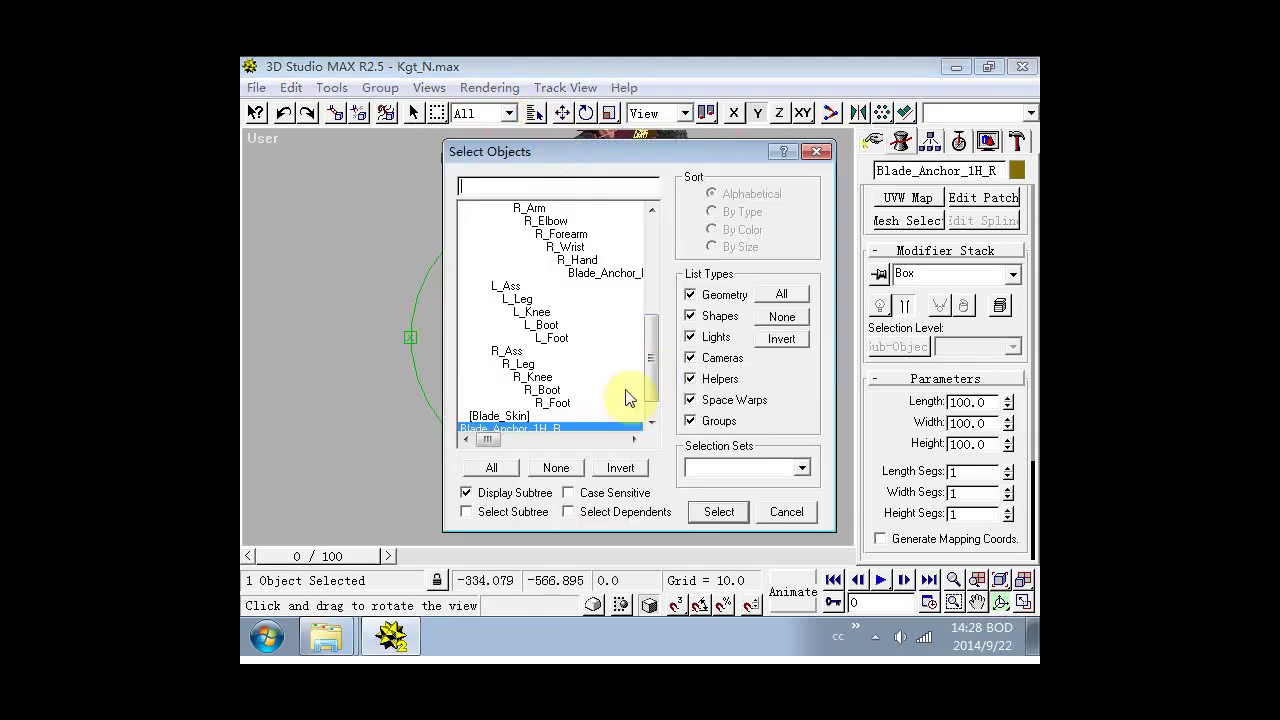
left_click(817, 151)
left_click(930, 142)
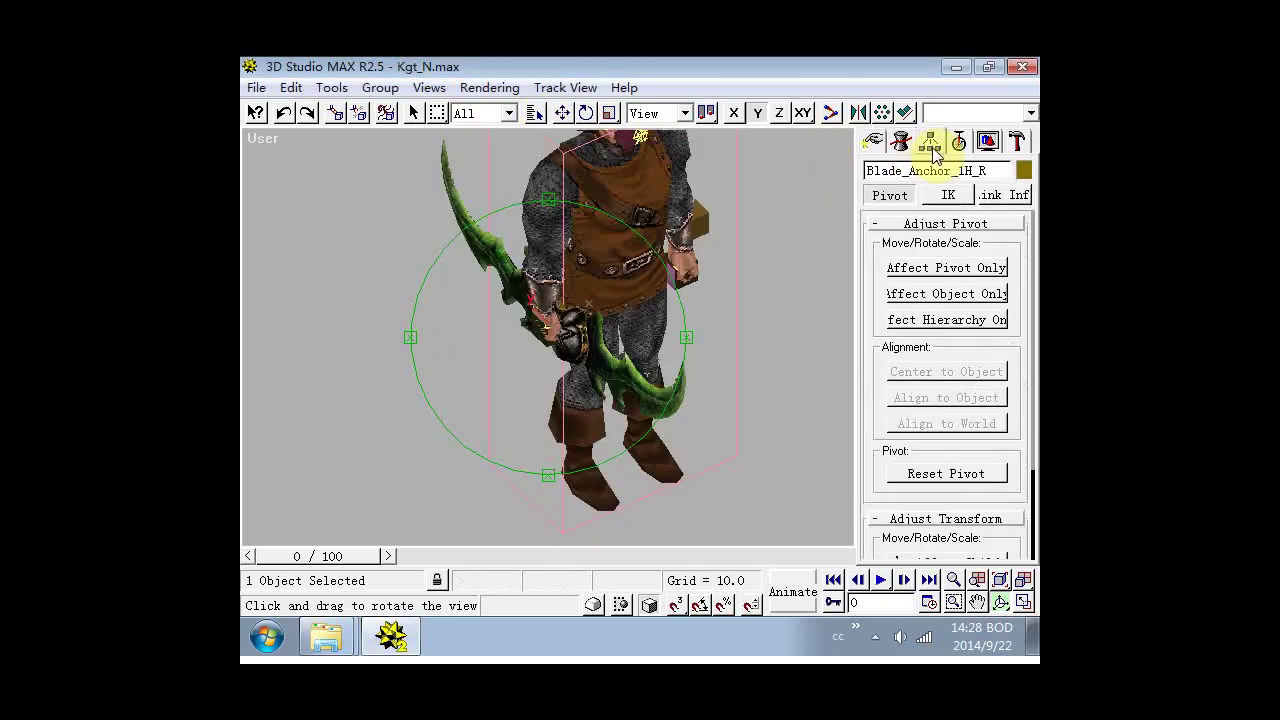
left_click(947, 272)
left_click(946, 372)
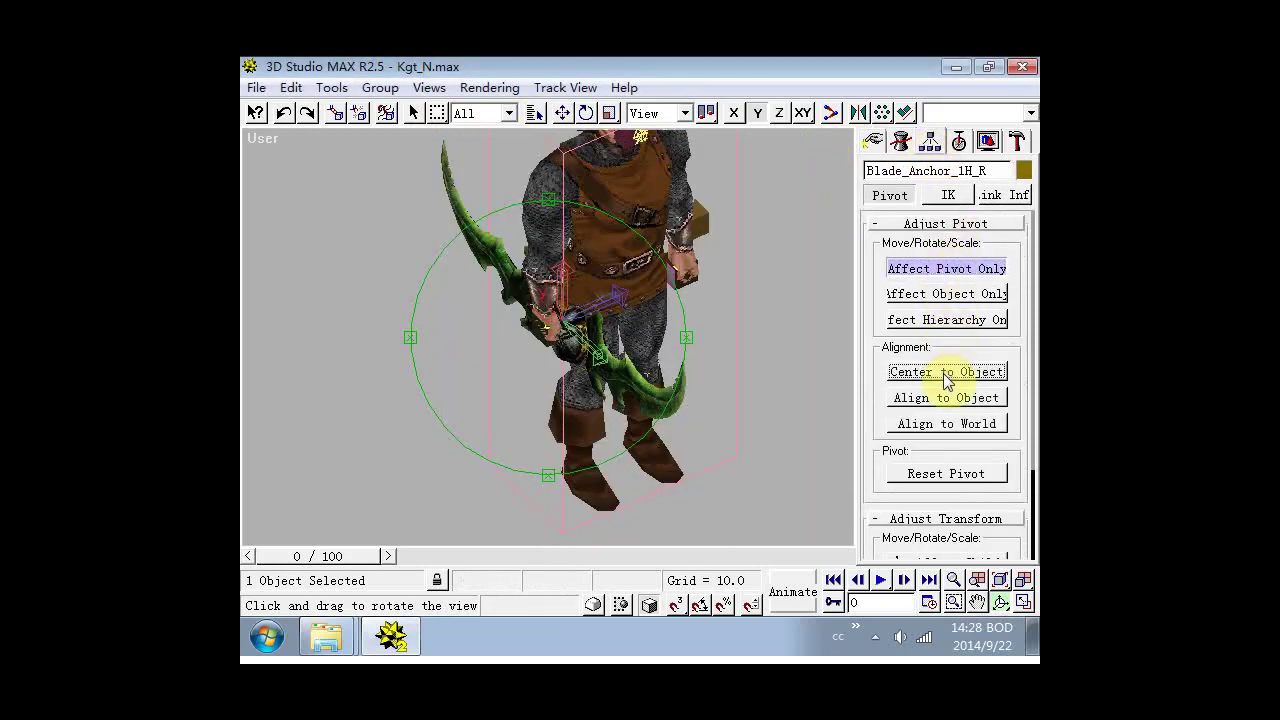
left_click(947, 270)
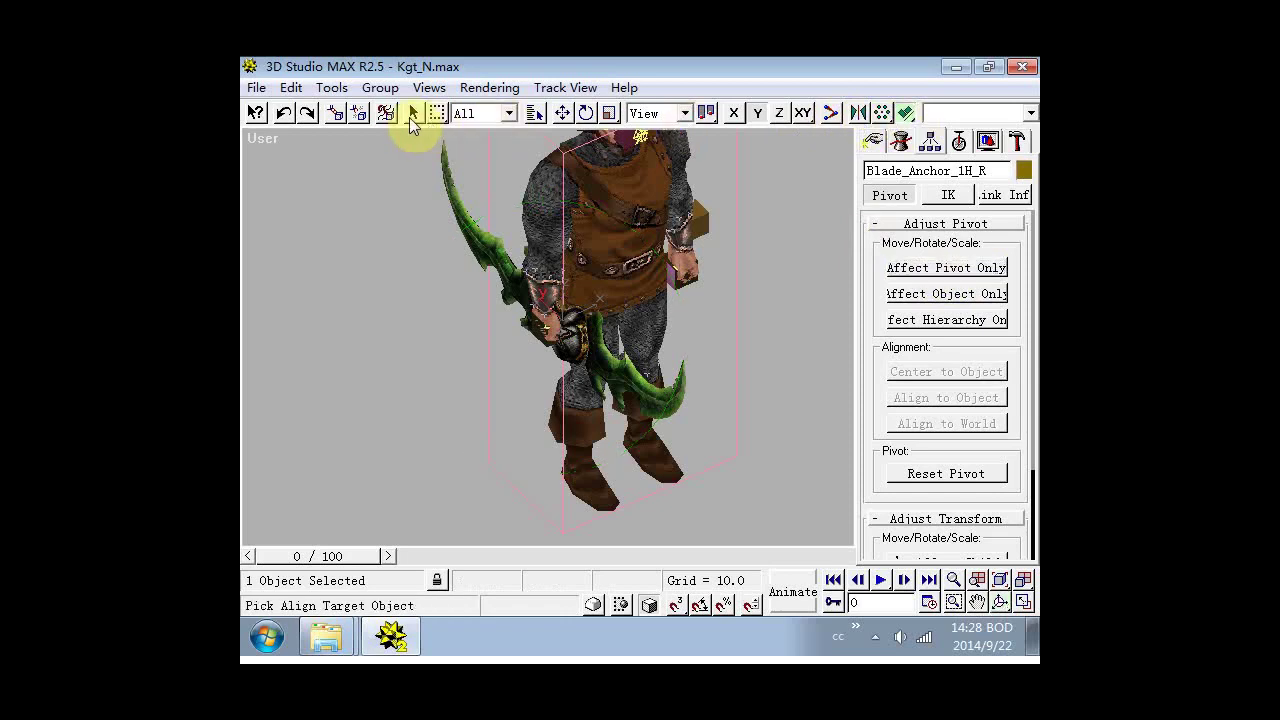
Align the position of Blade_Anchor_1H_R to Blade_Anchor_R_Hand, pivot point to pivot point.
key("h")
left_click_drag(620, 151, 880, 148)
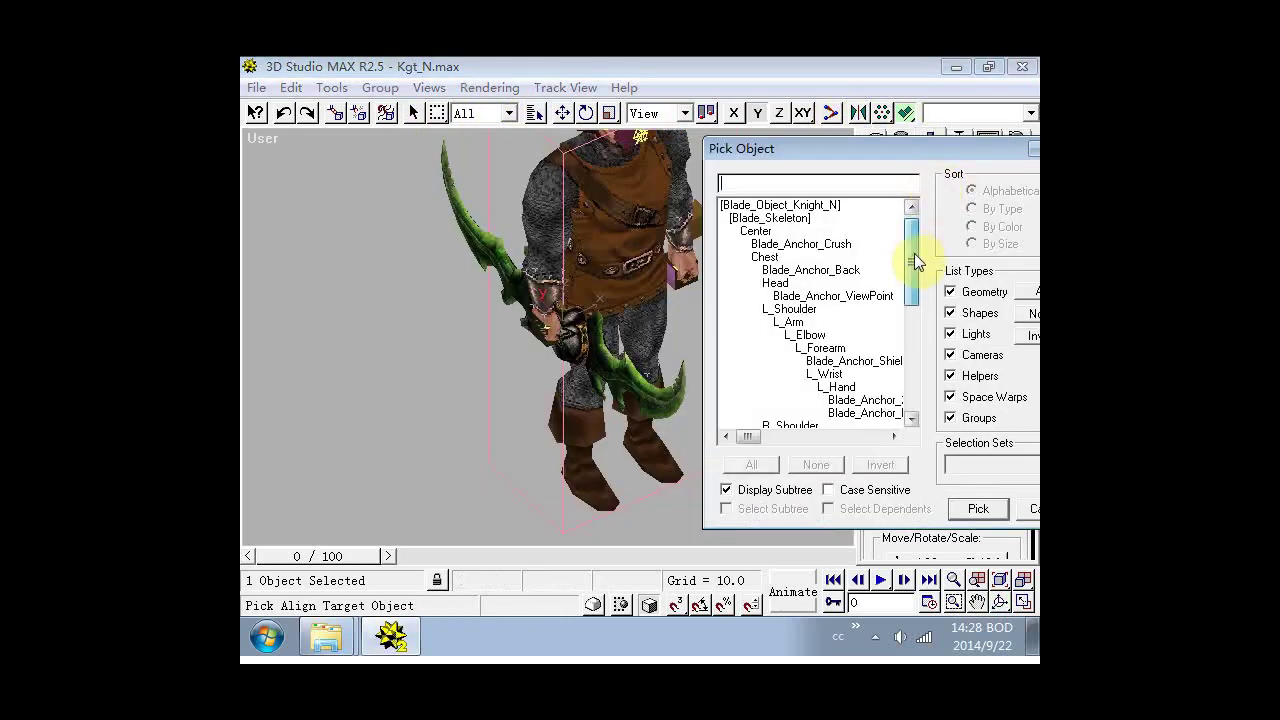
scroll(880, 320, "down", 3)
left_click(862, 373)
left_click(977, 510)
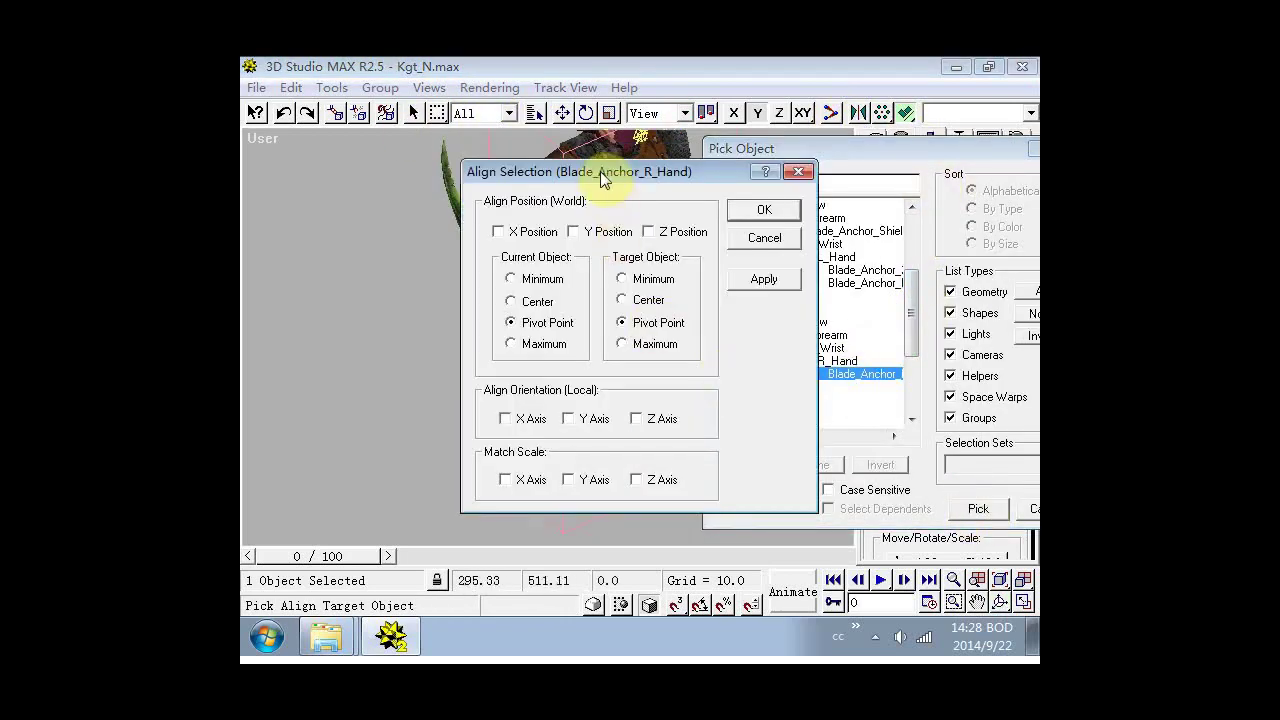
left_click_drag(603, 178, 850, 195)
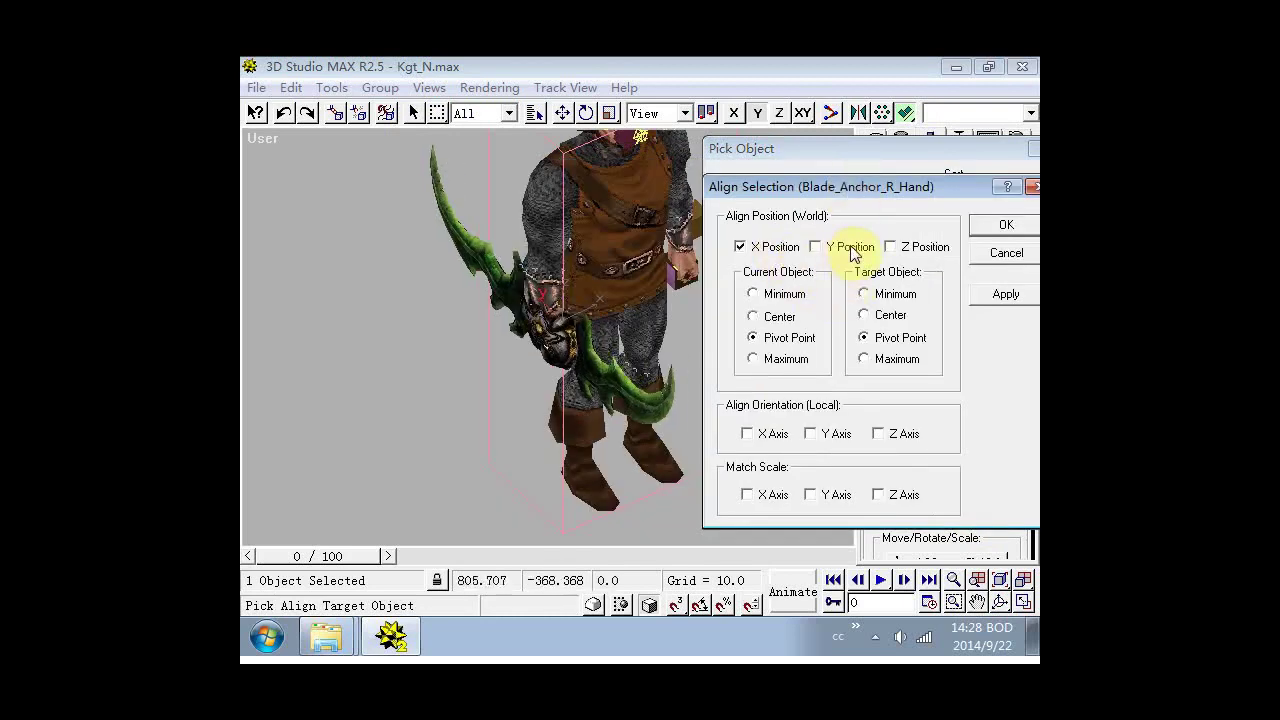
left_click(1003, 229)
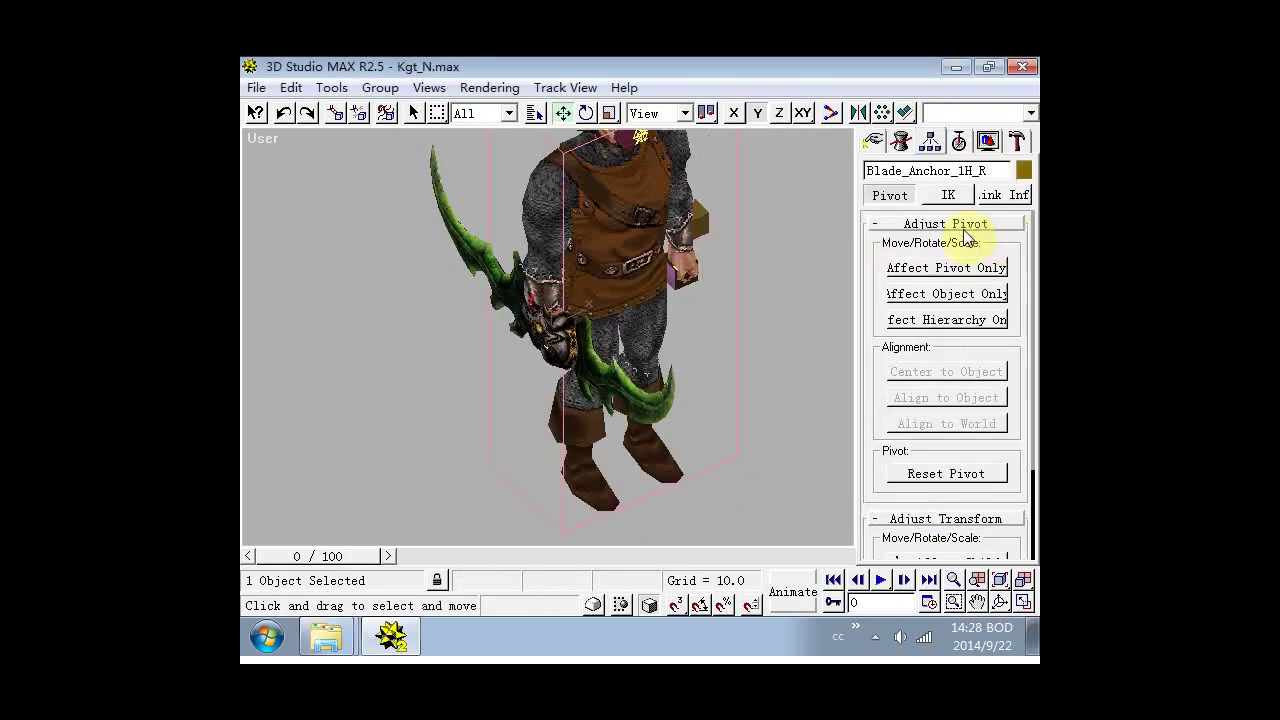
Examine the glaive's fit at the knight's hand in the front, right and left views and in close-up.
middle_click_drag(640, 331, 491, 343, "alt")
key("f")
key("ctrl+alt+z")
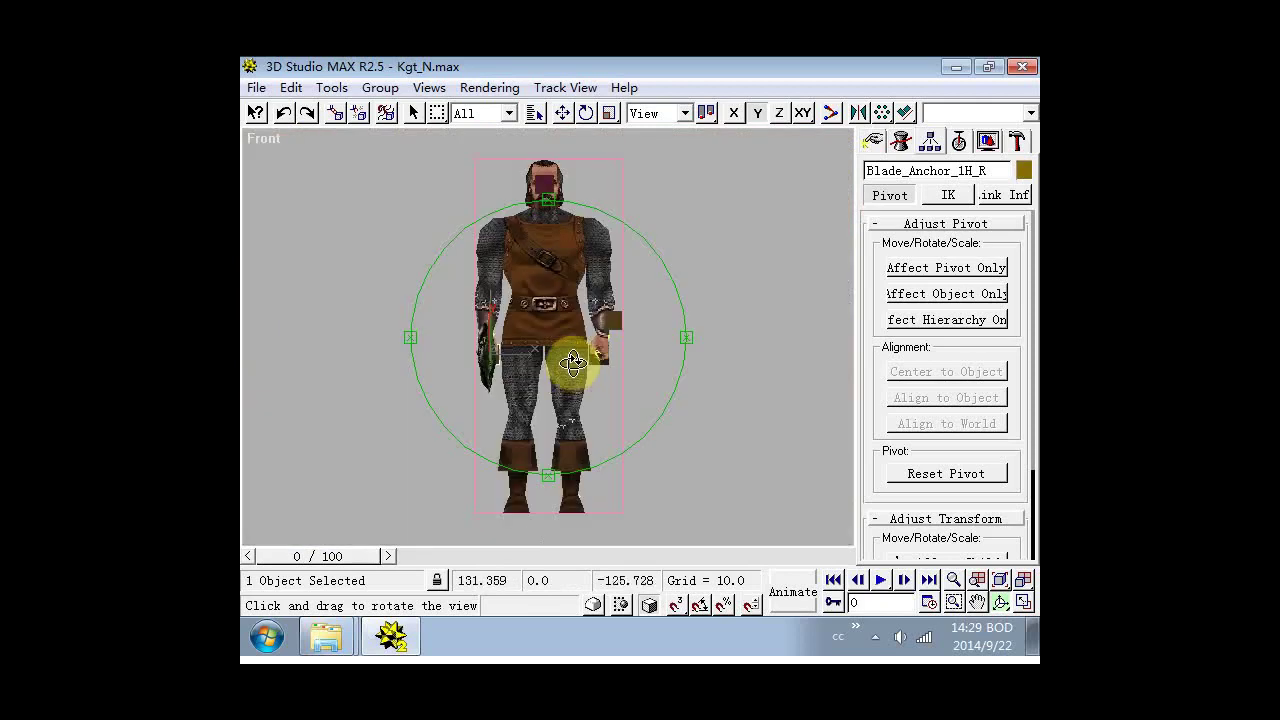
key("r")
key("l")
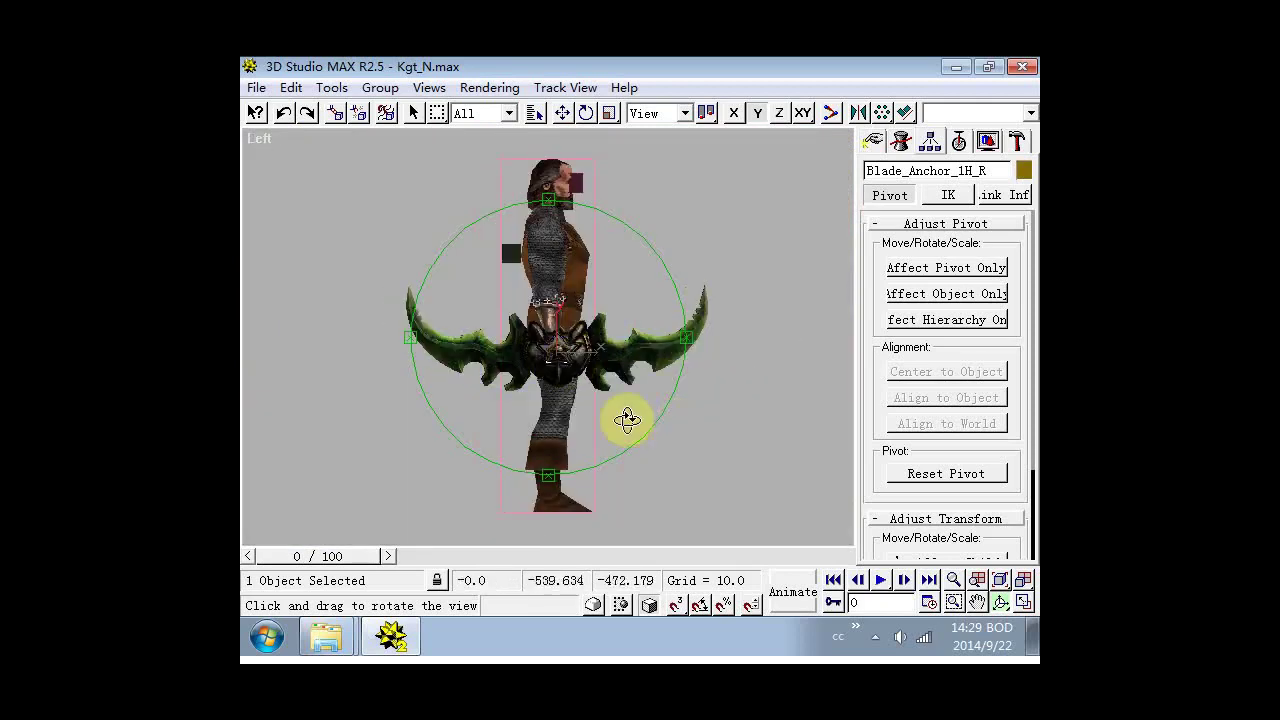
left_click_drag(547, 355, 514, 397)
scroll(557, 443, "up", 5)
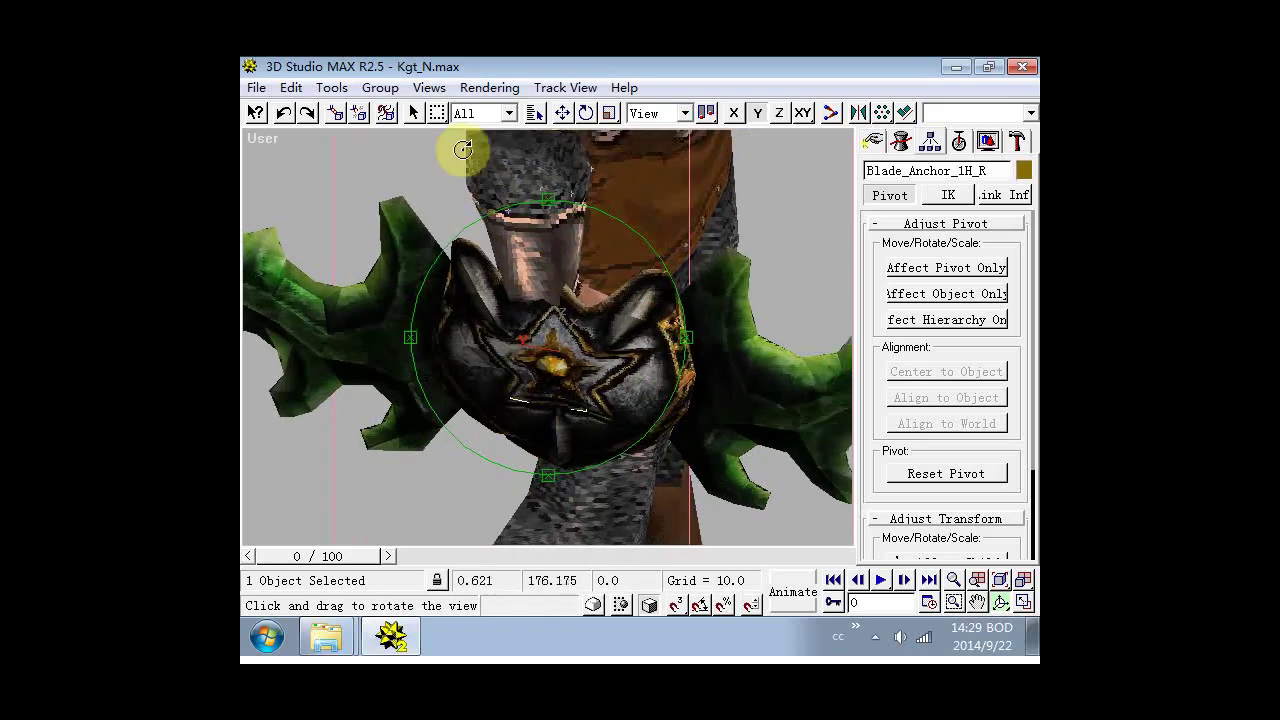
Select the AzzinothWarglaive object by name instead of its anchor.
left_click(533, 113)
scroll(607, 397, "down", 1)
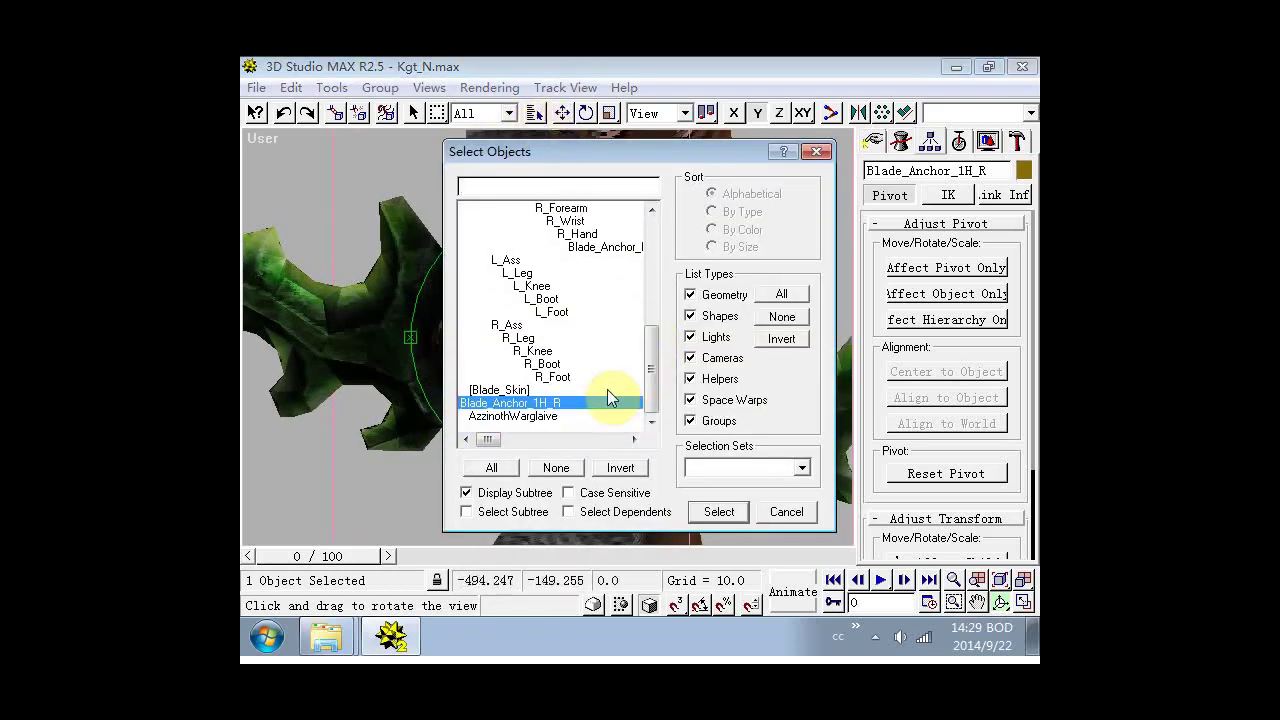
left_click(545, 416)
left_click(720, 512)
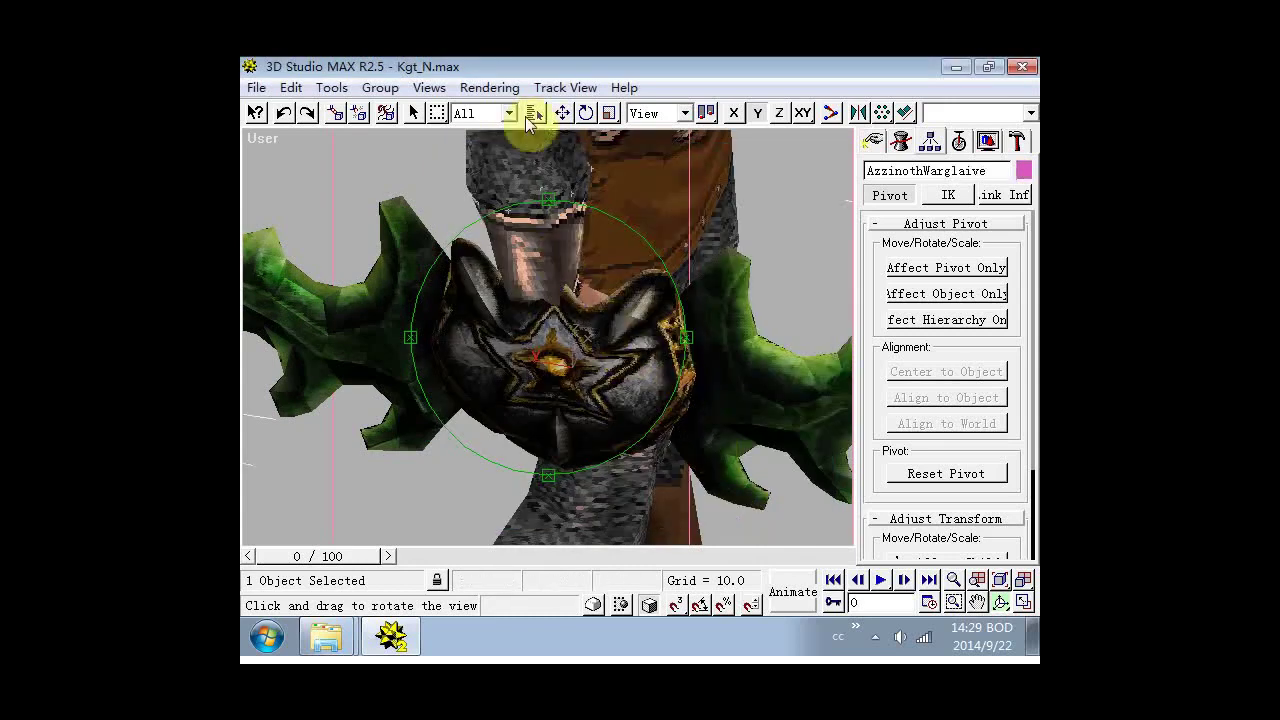
left_click(586, 113)
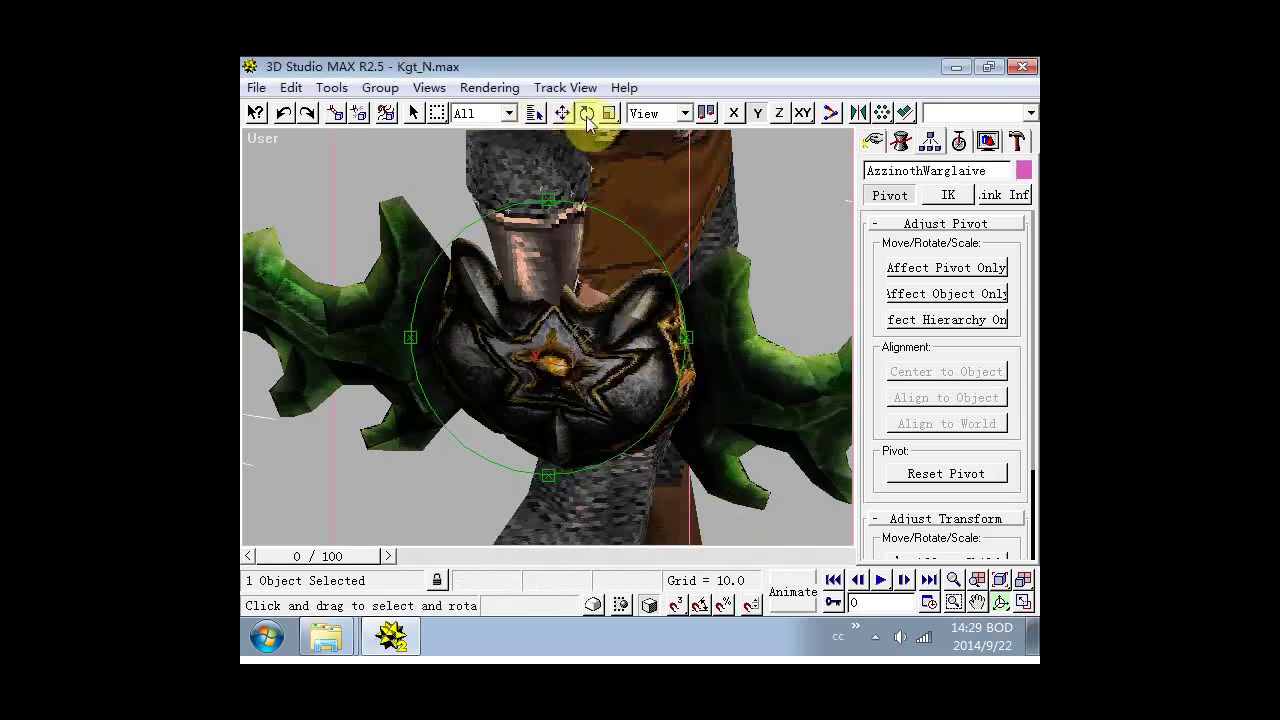
left_click_drag(680, 371, 642, 354)
right_click(642, 354)
key("ctrl+r")
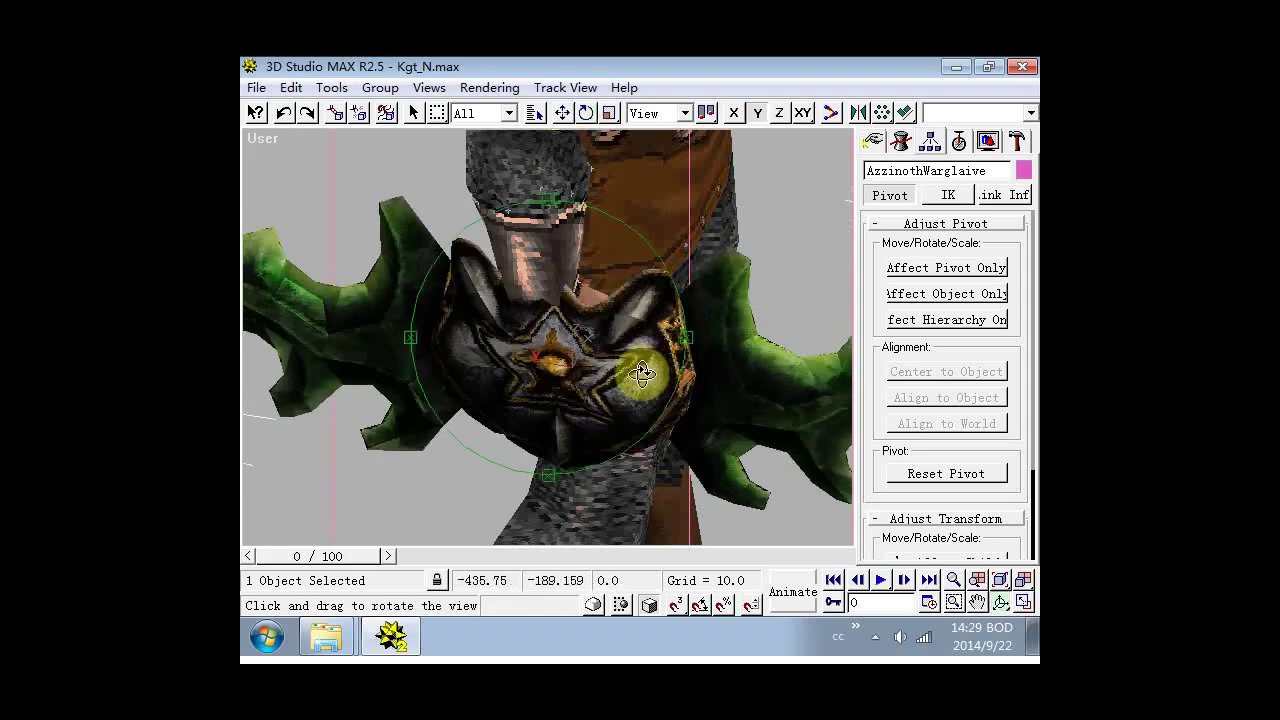
Align only the pivot of AzzinothWarglaive to the pivot point of Blade_Anchor_1H_R in X, Y and Z position.
middle_click_drag(643, 373, 400, 337, "alt")
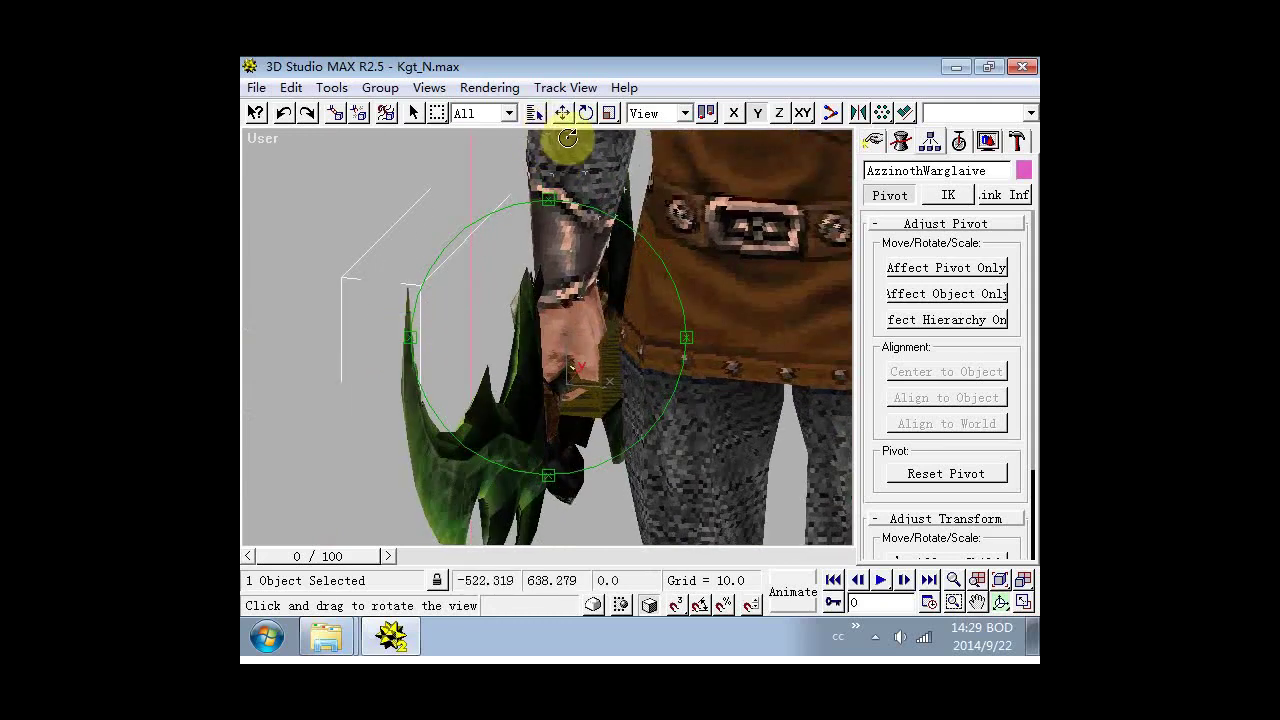
left_click(918, 276)
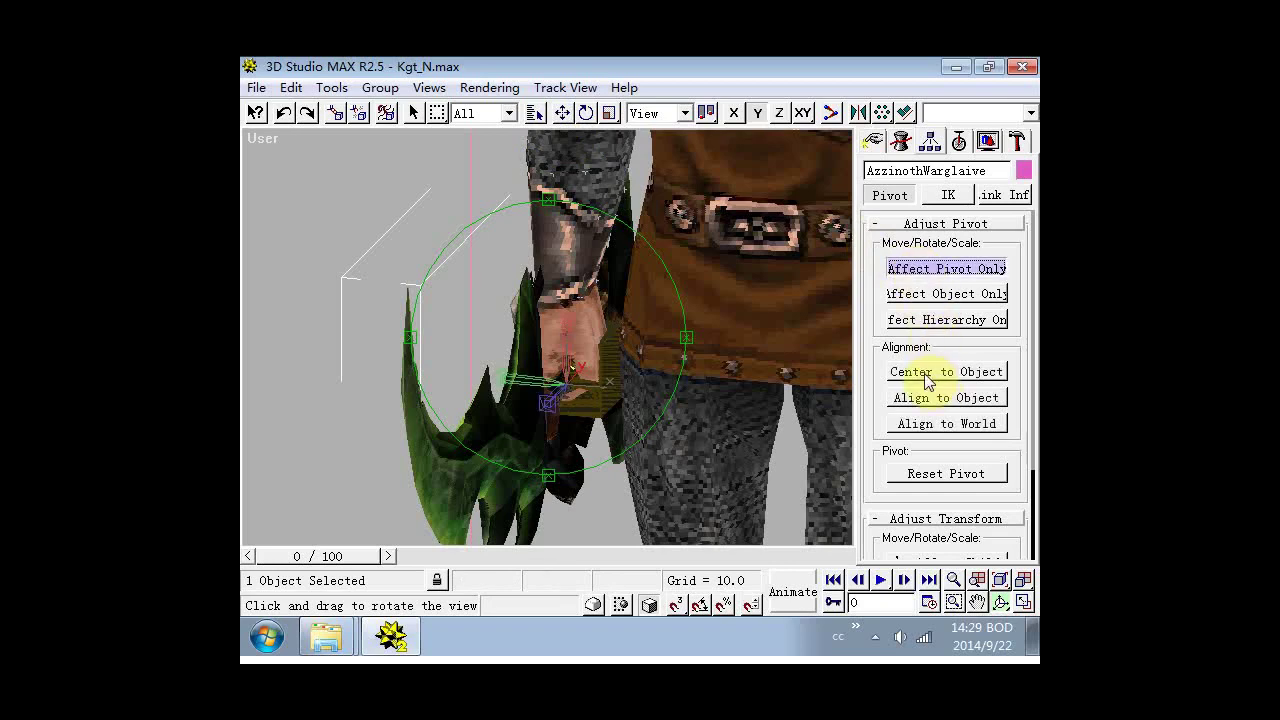
left_click(906, 113)
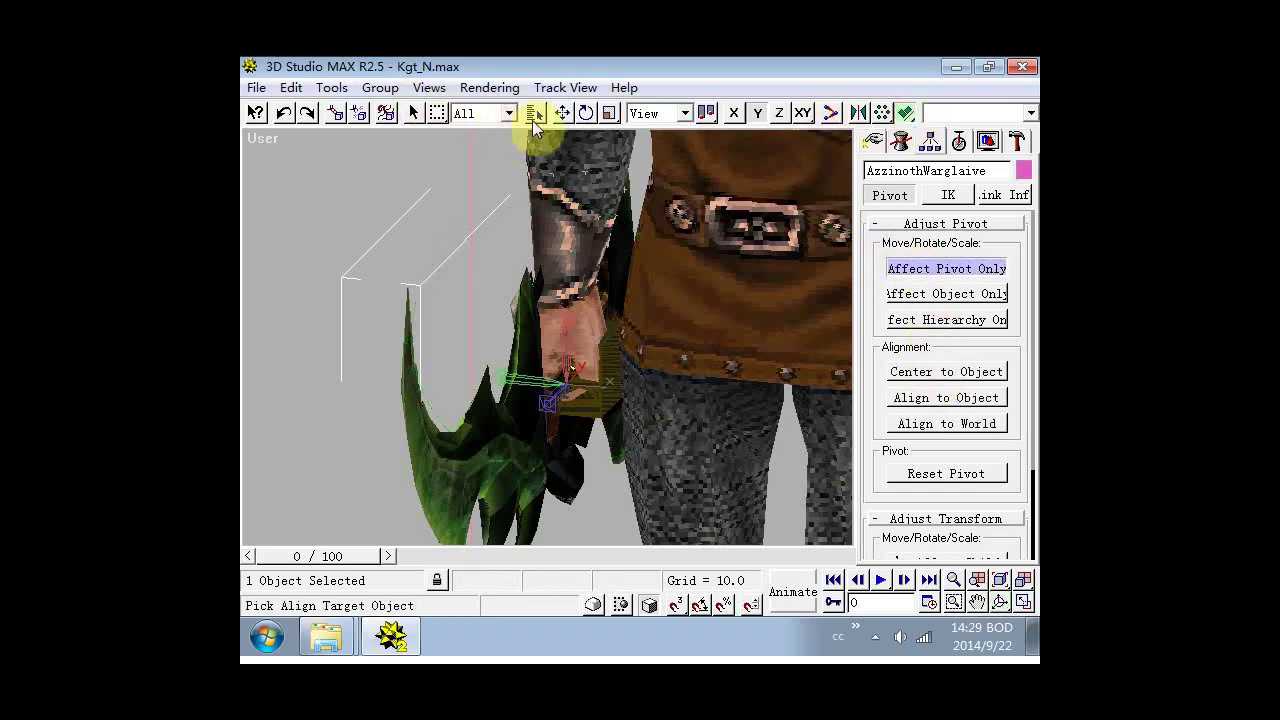
left_click(534, 113)
scroll(639, 252, "down", 10)
left_click(565, 402)
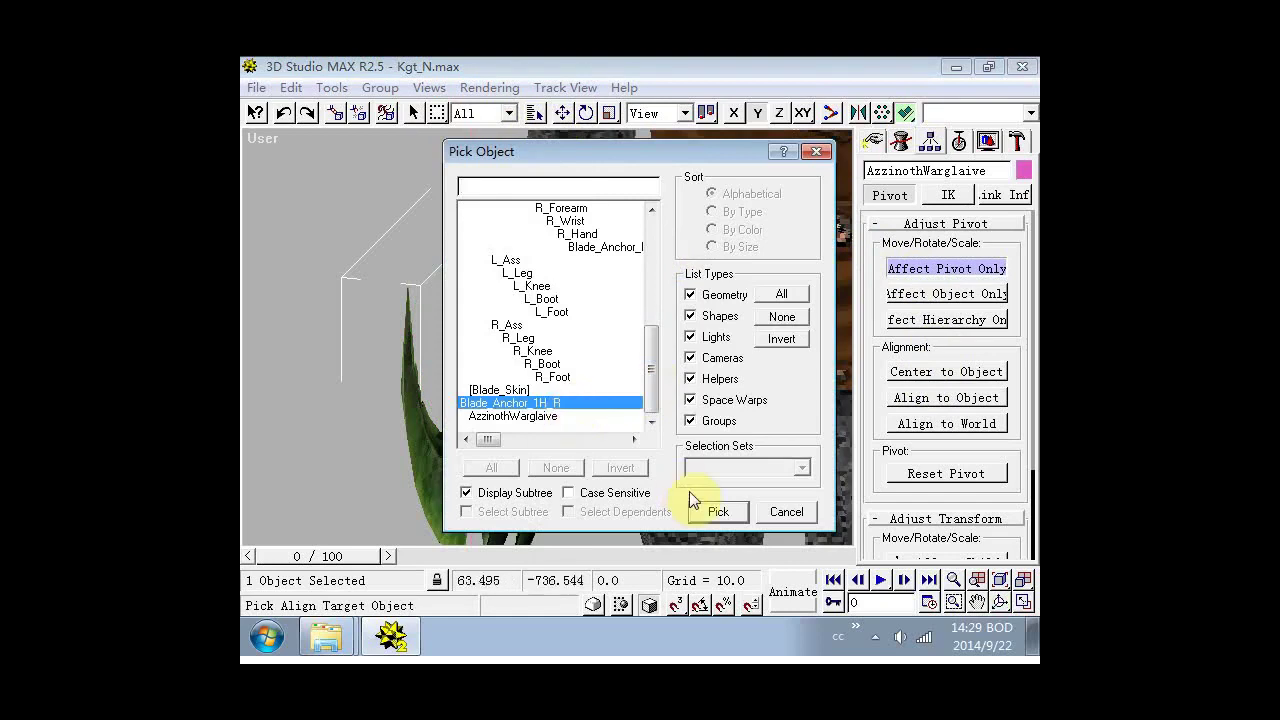
left_click(708, 514)
left_click_drag(660, 150, 907, 118)
left_click(687, 170)
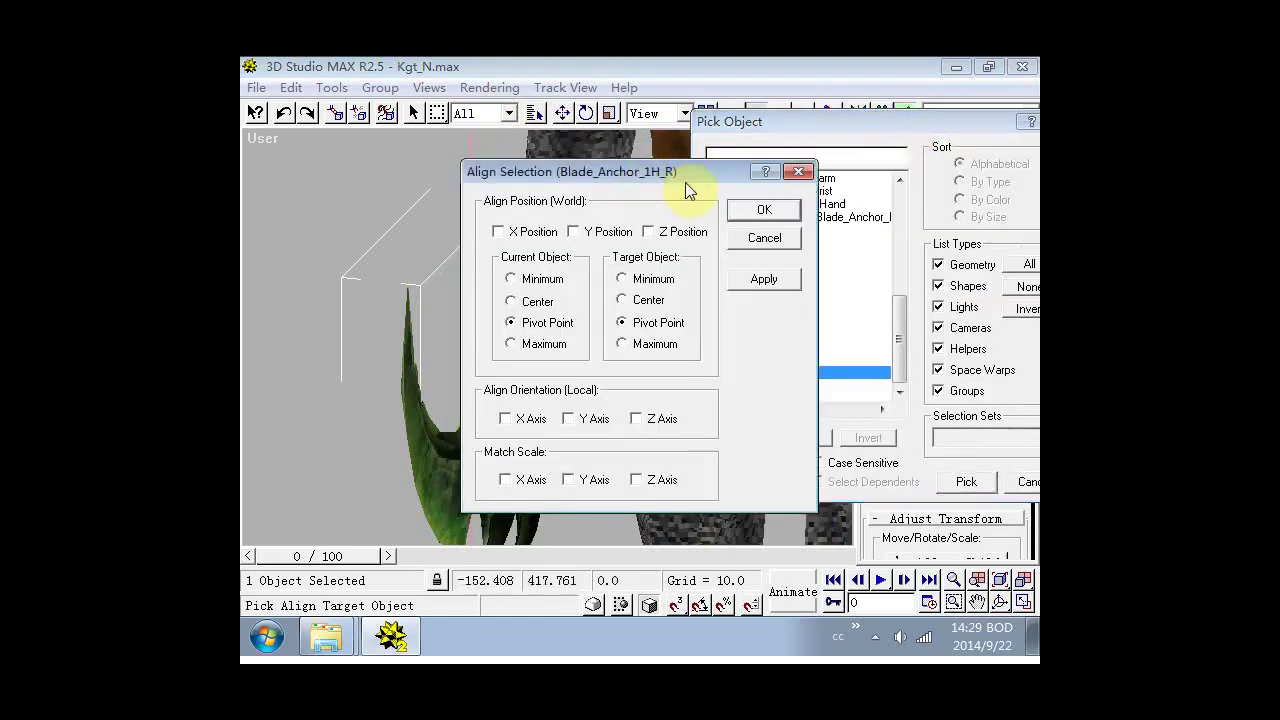
left_click_drag(686, 183, 964, 259)
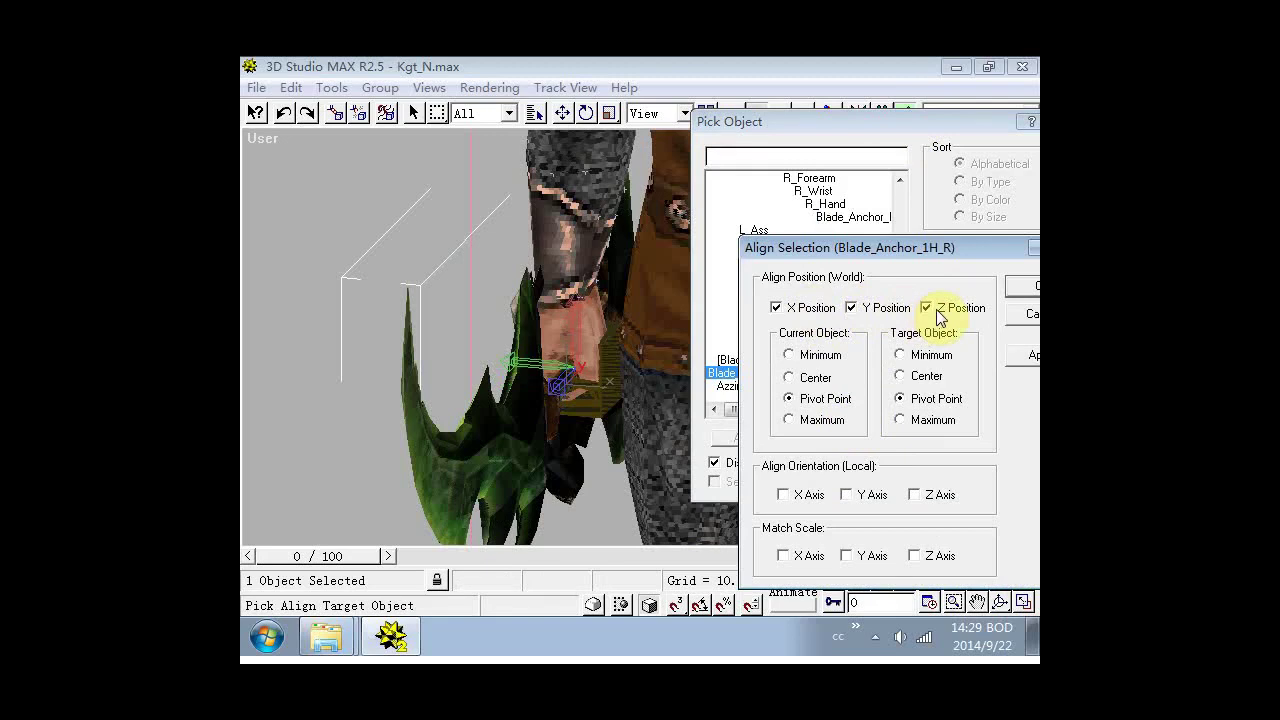
left_click(1020, 289)
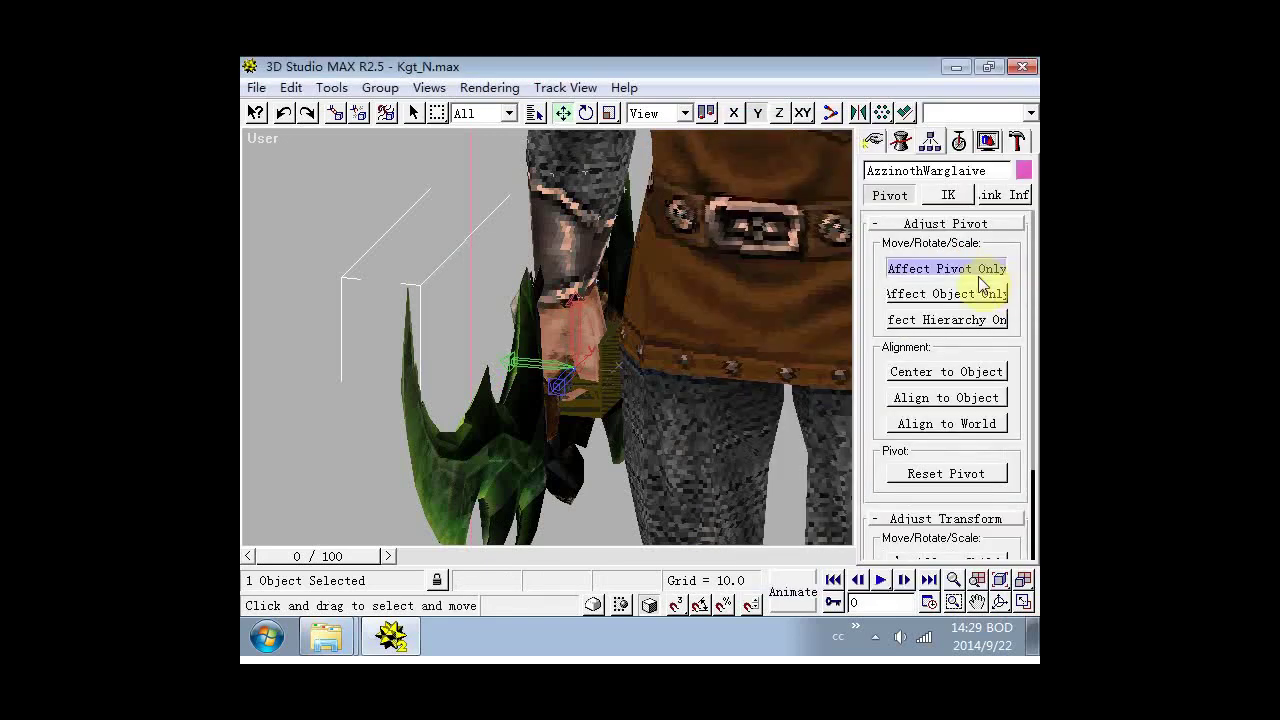
left_click(927, 270)
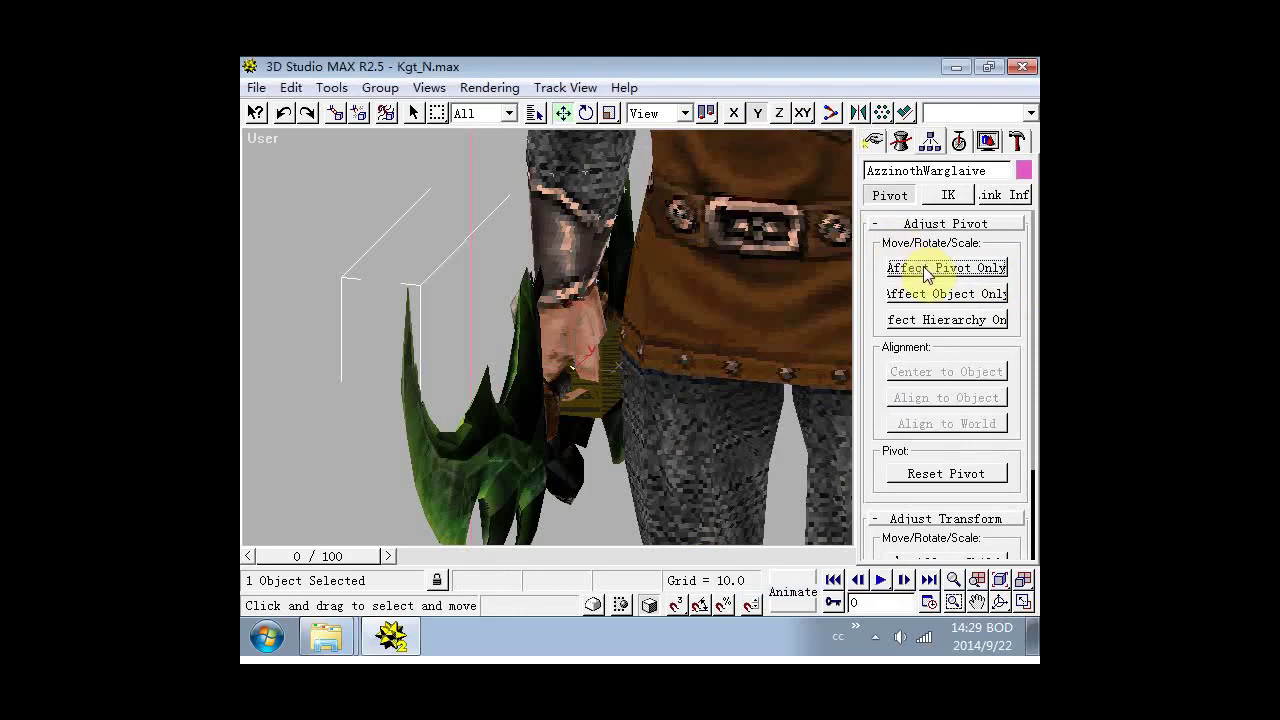
Rotate the AzzinothWarglaive about the Y axis to tilt it at the knight's right hand.
left_click(587, 115)
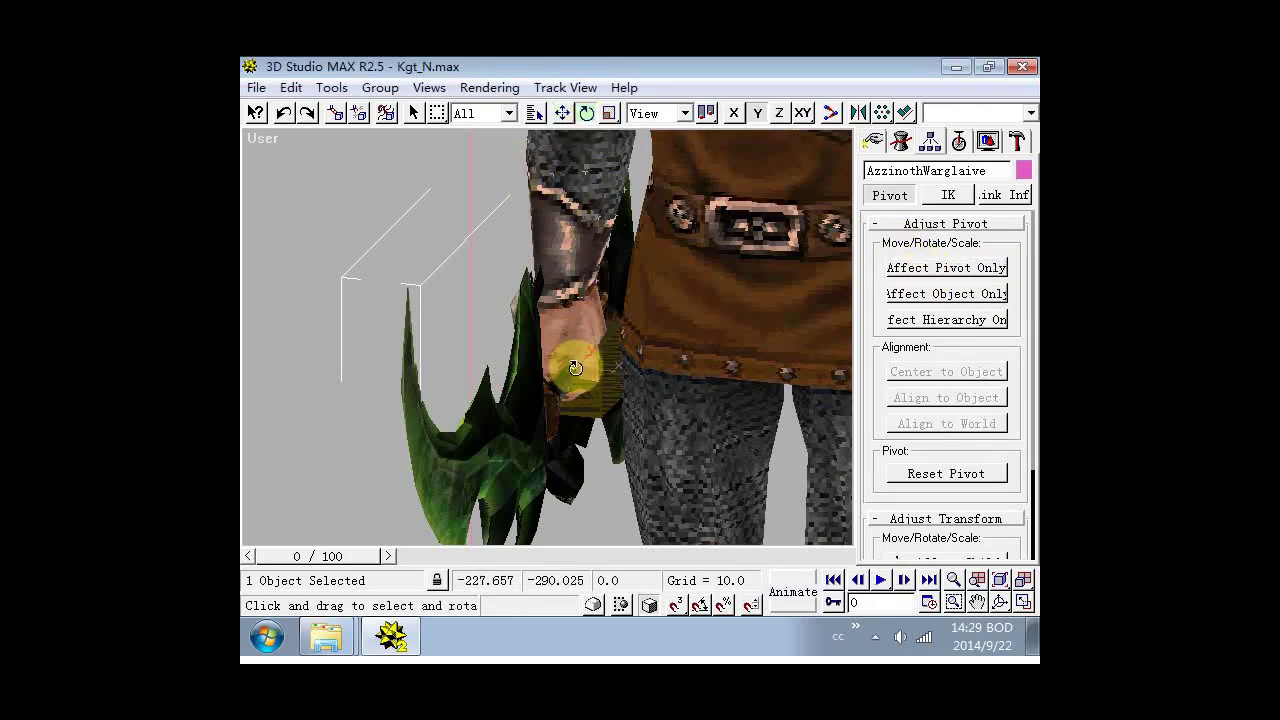
left_click_drag(557, 365, 703, 386)
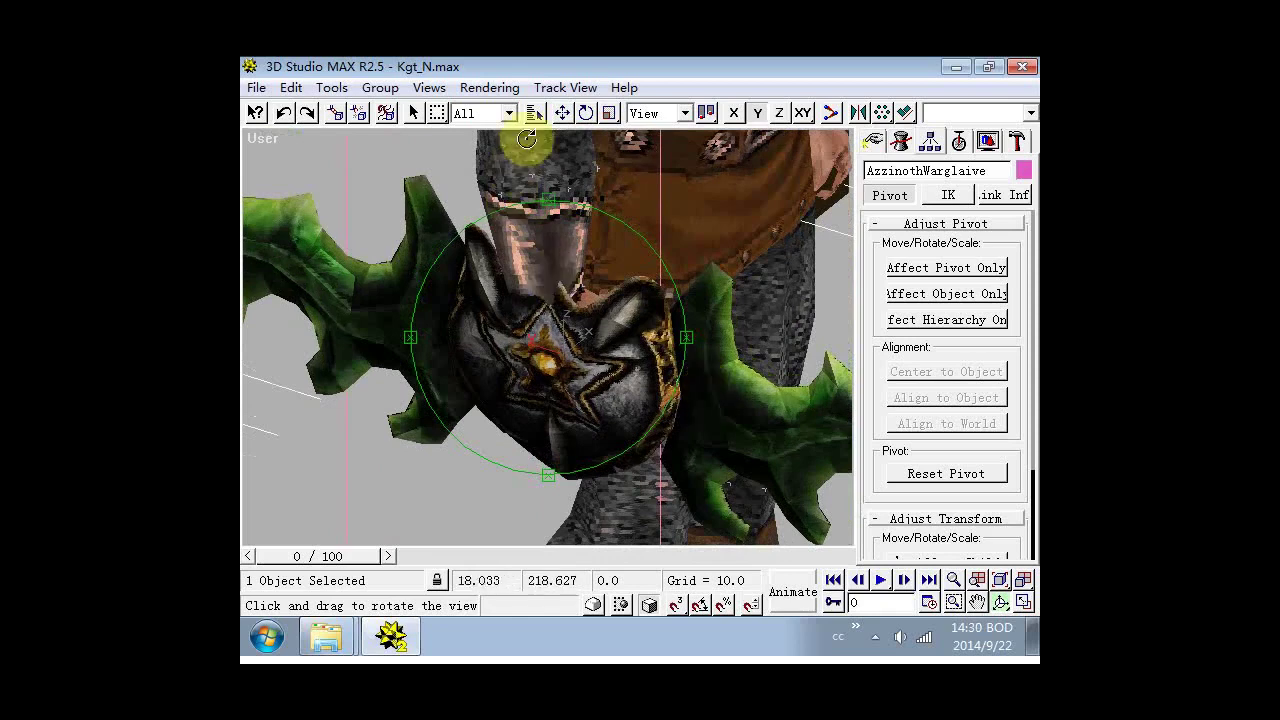
left_click(587, 115)
left_click_drag(561, 347, 460, 326)
Check the tilted glaive against the whole knight in the front, right and left views.
key("ctrl+r")
key("f")
key("ctrl+alt+z")
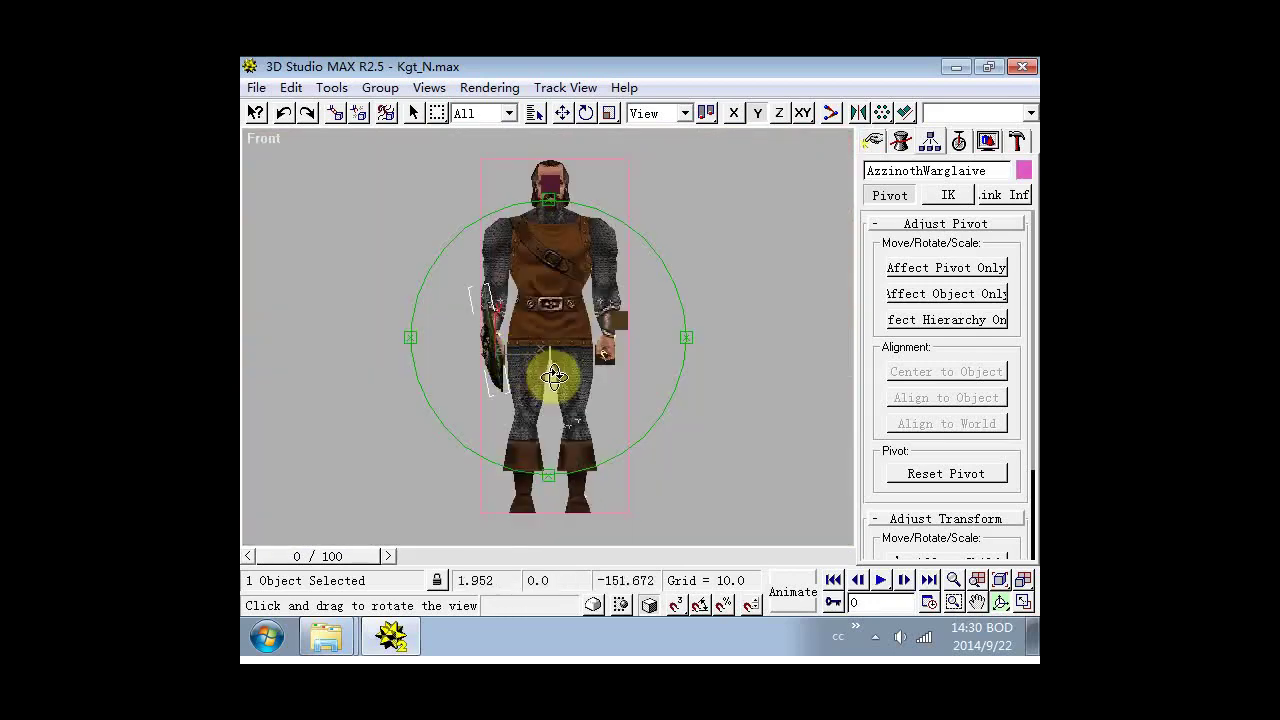
middle_click_drag(551, 362, 577, 417)
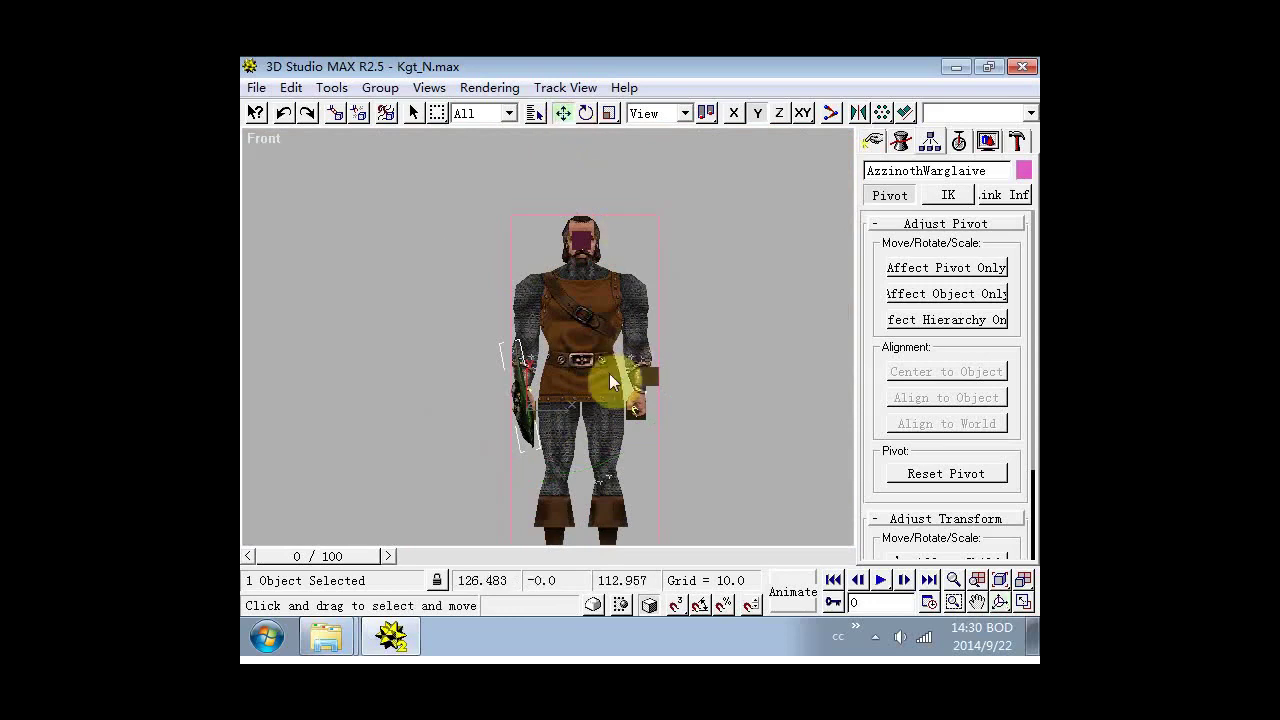
key("r")
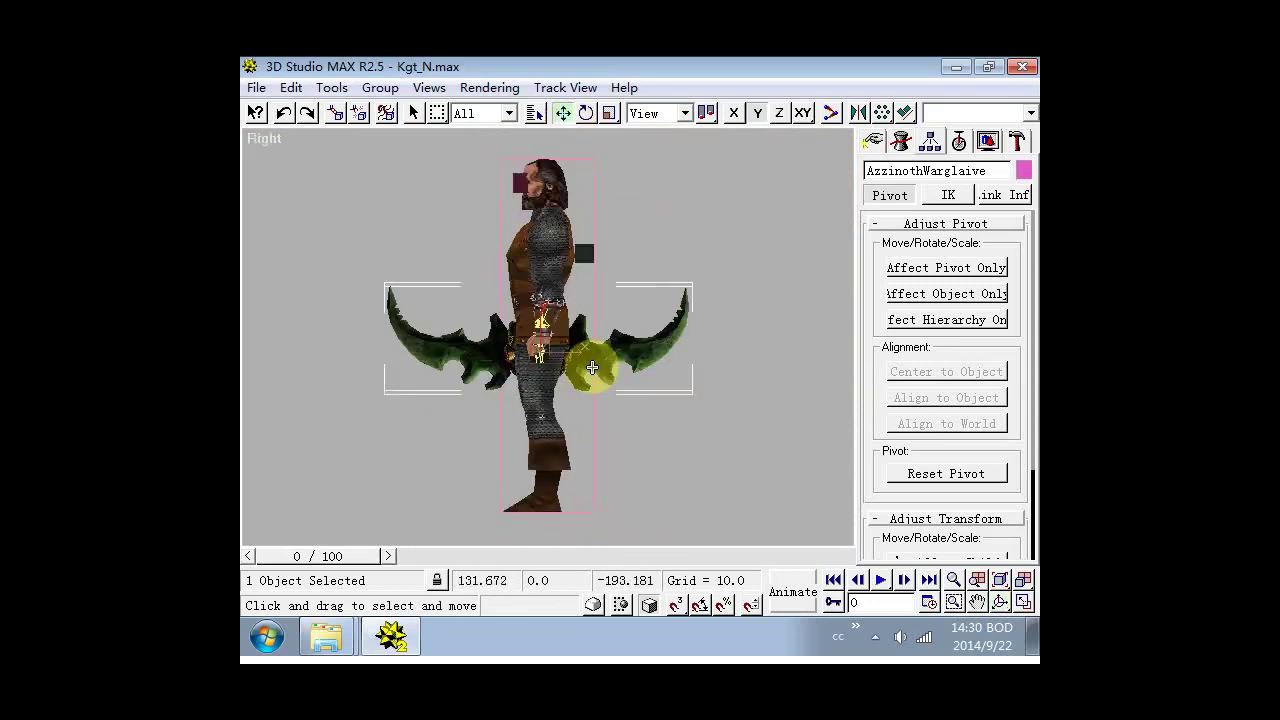
key("l")
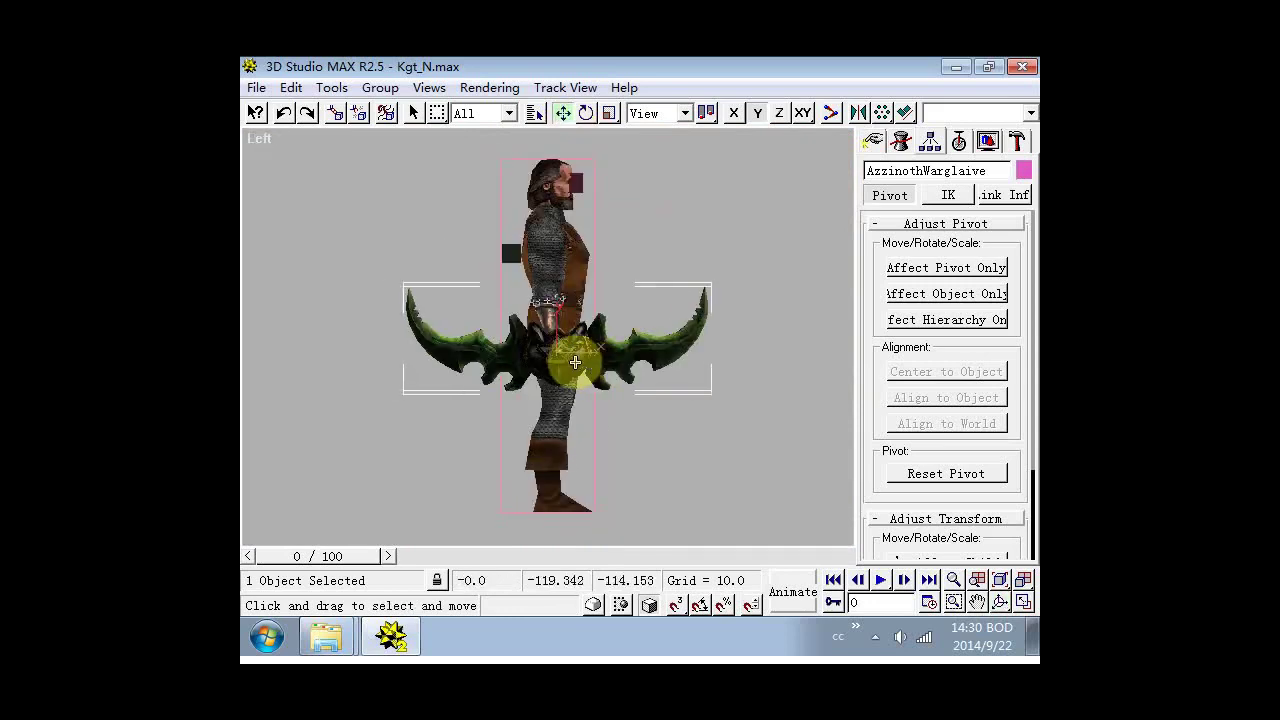
key("ctrl+r")
left_click_drag(571, 349, 565, 377)
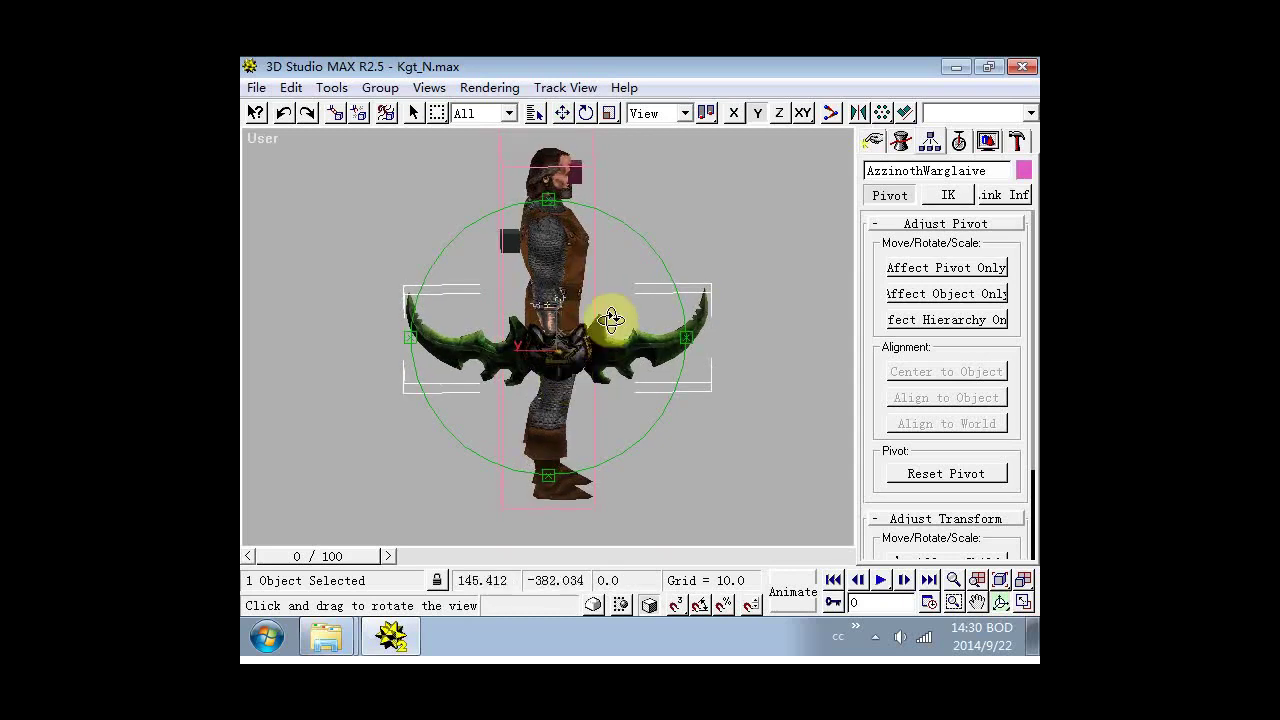
Rotate the AzzinothWarglaive by about 2.5 degrees around the X axis.
left_click(587, 119)
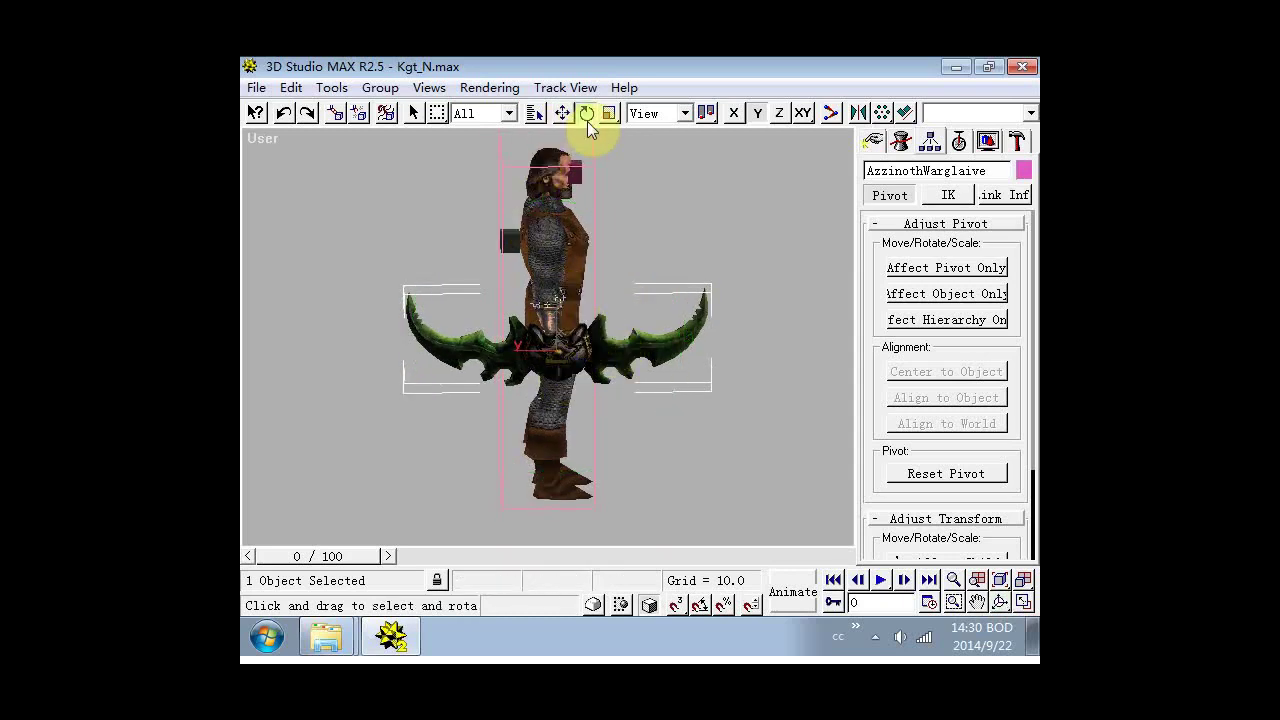
scroll(541, 346, "up", 4)
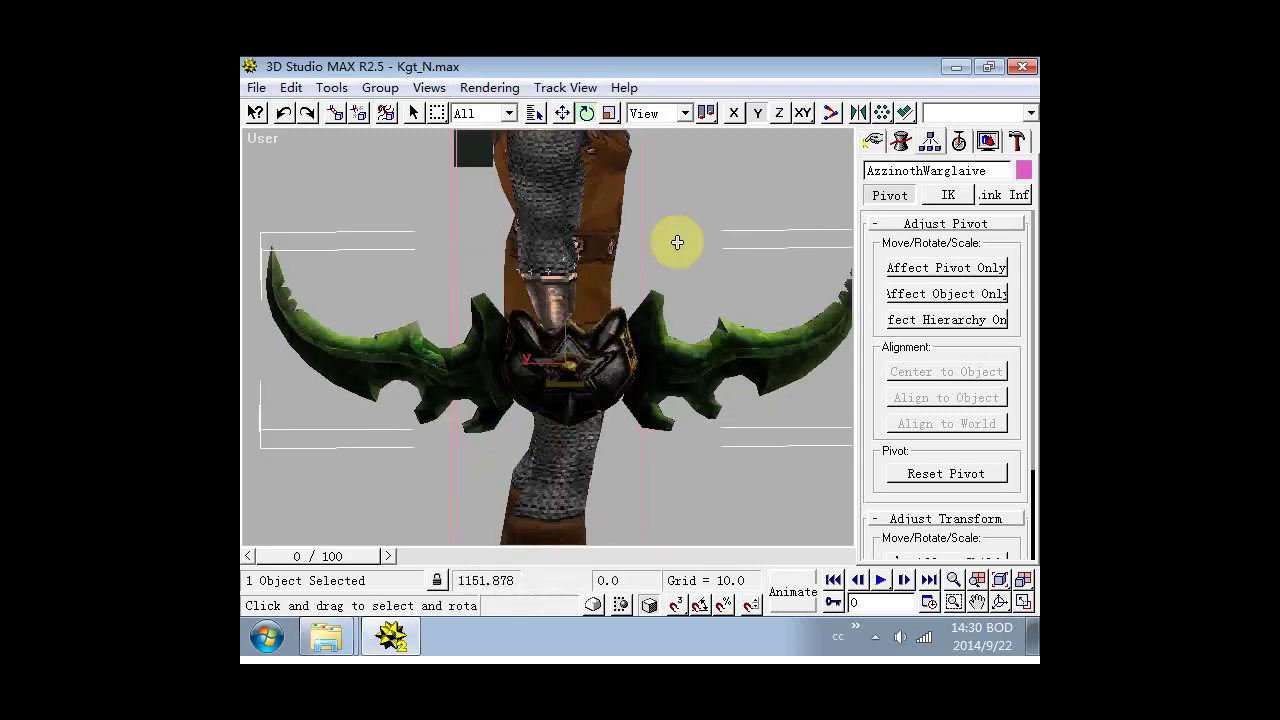
left_click(738, 121)
left_click_drag(566, 366, 565, 371)
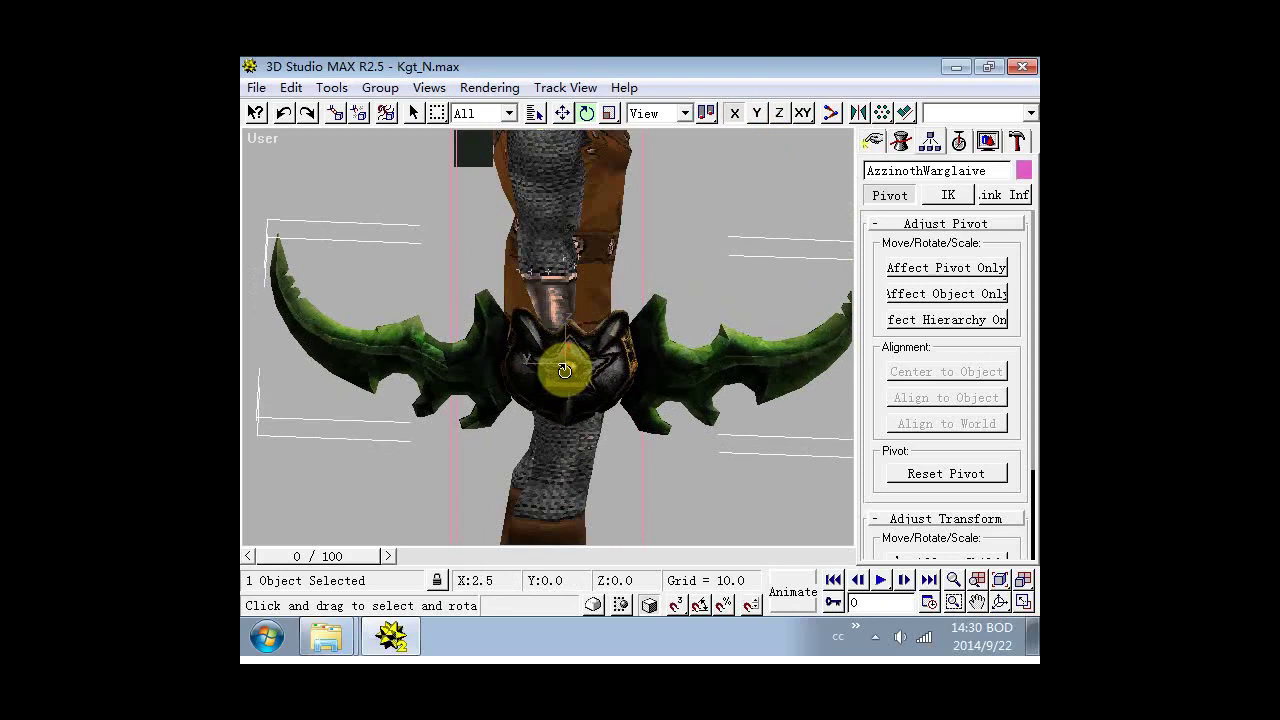
Adjust the AzzinothWarglaive's rotation about the X axis further while viewing the right hand from the knight's front.
key("ctrl+r")
left_click_drag(567, 378, 795, 378)
middle_click_drag(794, 377, 354, 358, "alt")
left_click_drag(354, 358, 331, 366)
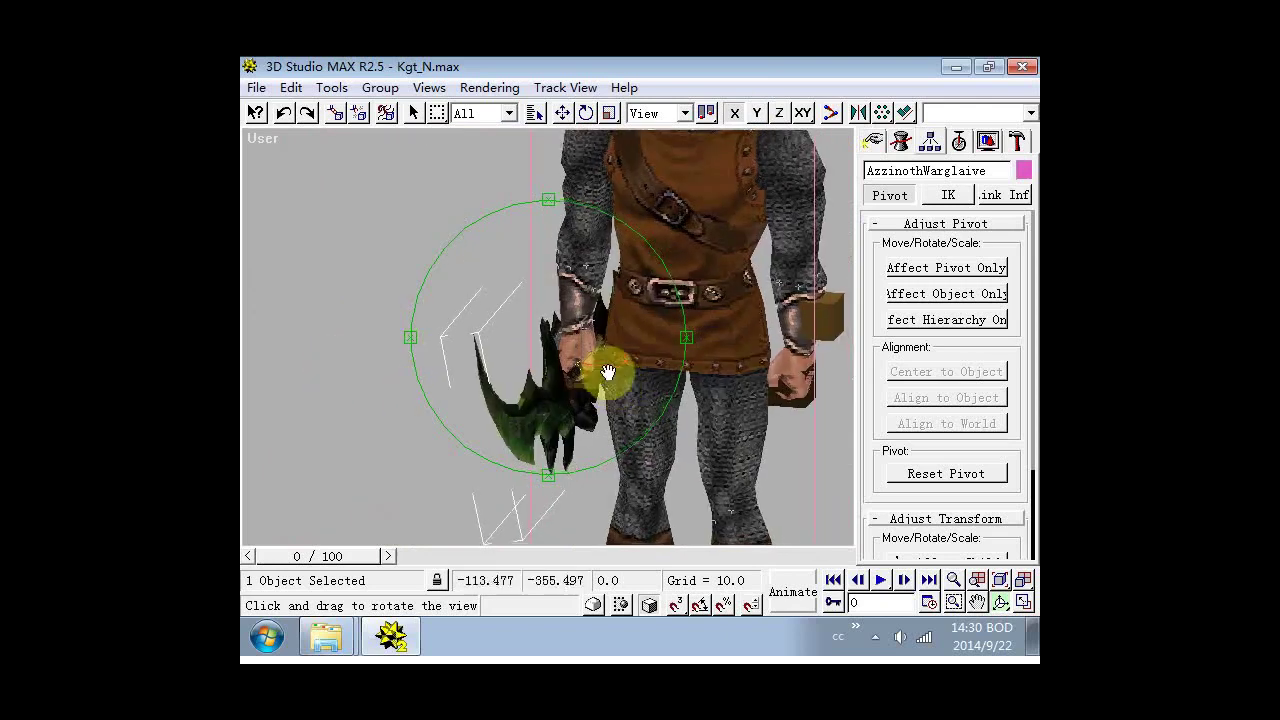
scroll(606, 371, "up", 3)
middle_click_drag(606, 371, 482, 297)
left_click(586, 113)
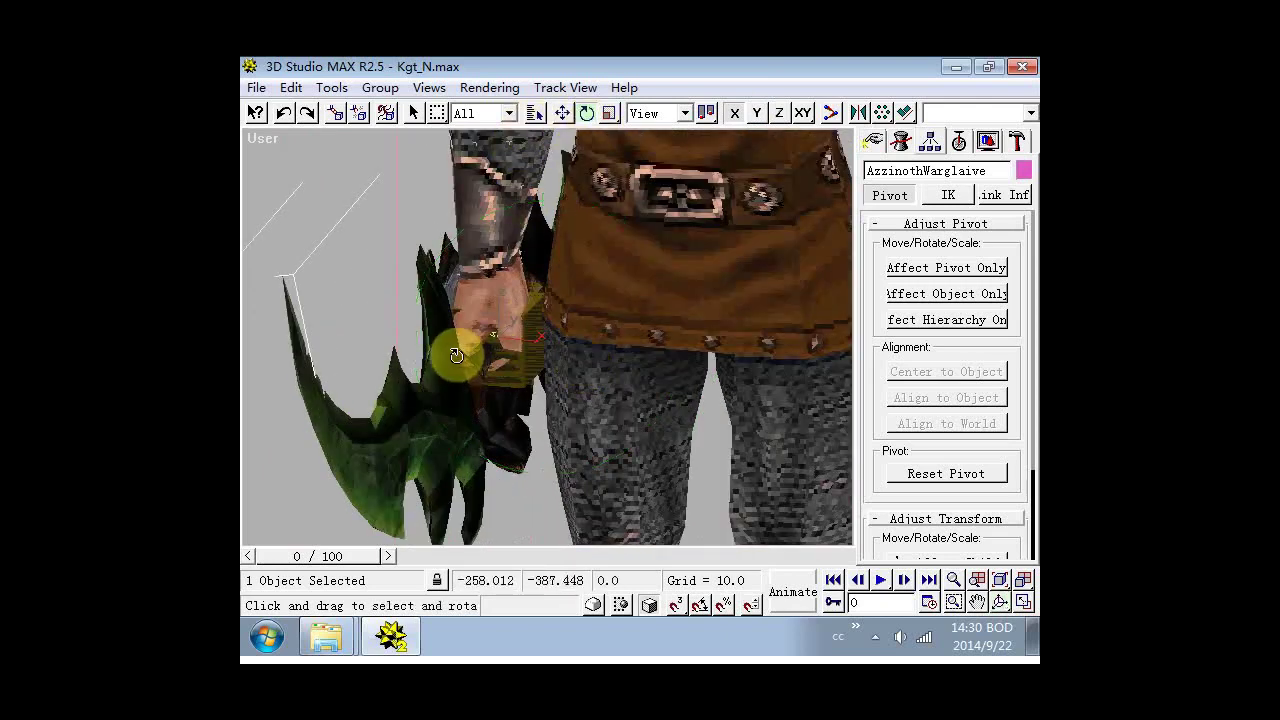
left_click_drag(456, 355, 876, 339)
Inspect how the glaive sits in the knight's right hand, close up and with the body in view.
key("ctrl+r")
scroll(597, 373, "up", 5)
mouse_move(585, 357)
left_mouse_down()
mouse_move(566, 354)
mouse_move(560, 402)
mouse_move(540, 354)
mouse_move(772, 352)
mouse_move(578, 345)
left_mouse_up()
left_click(562, 113)
scroll(565, 200, "down", 5)
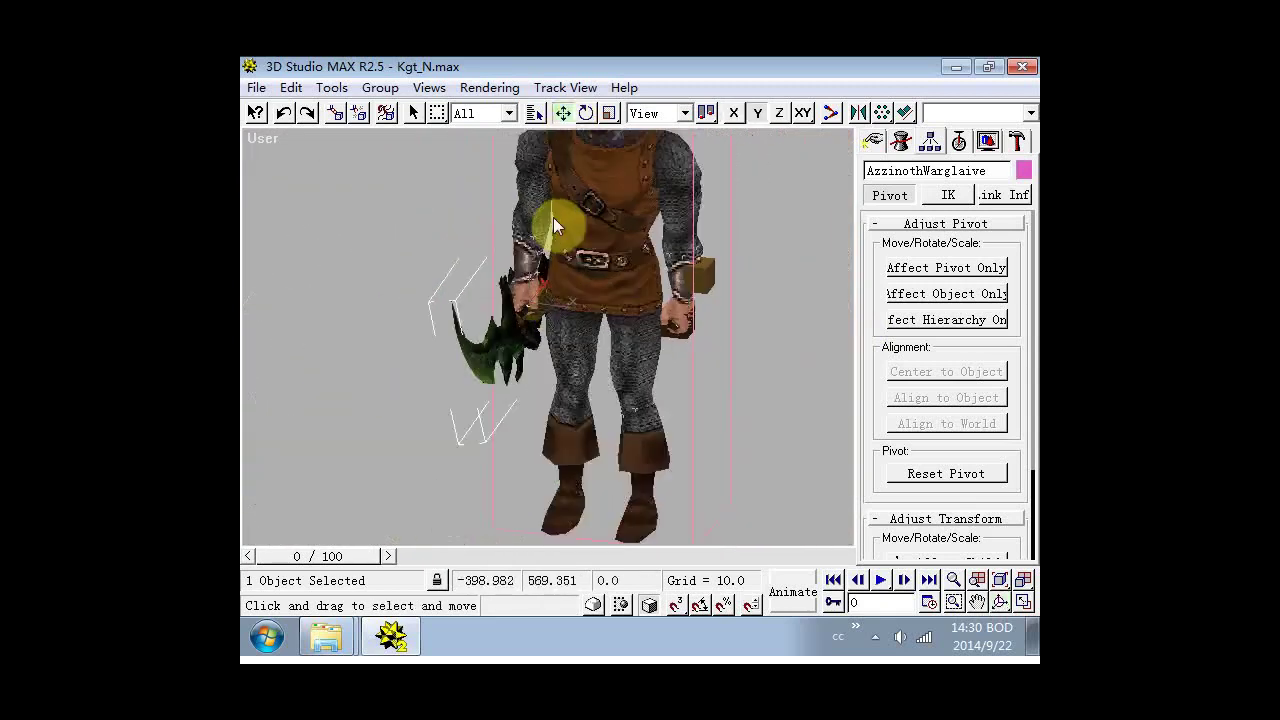
left_click(545, 117)
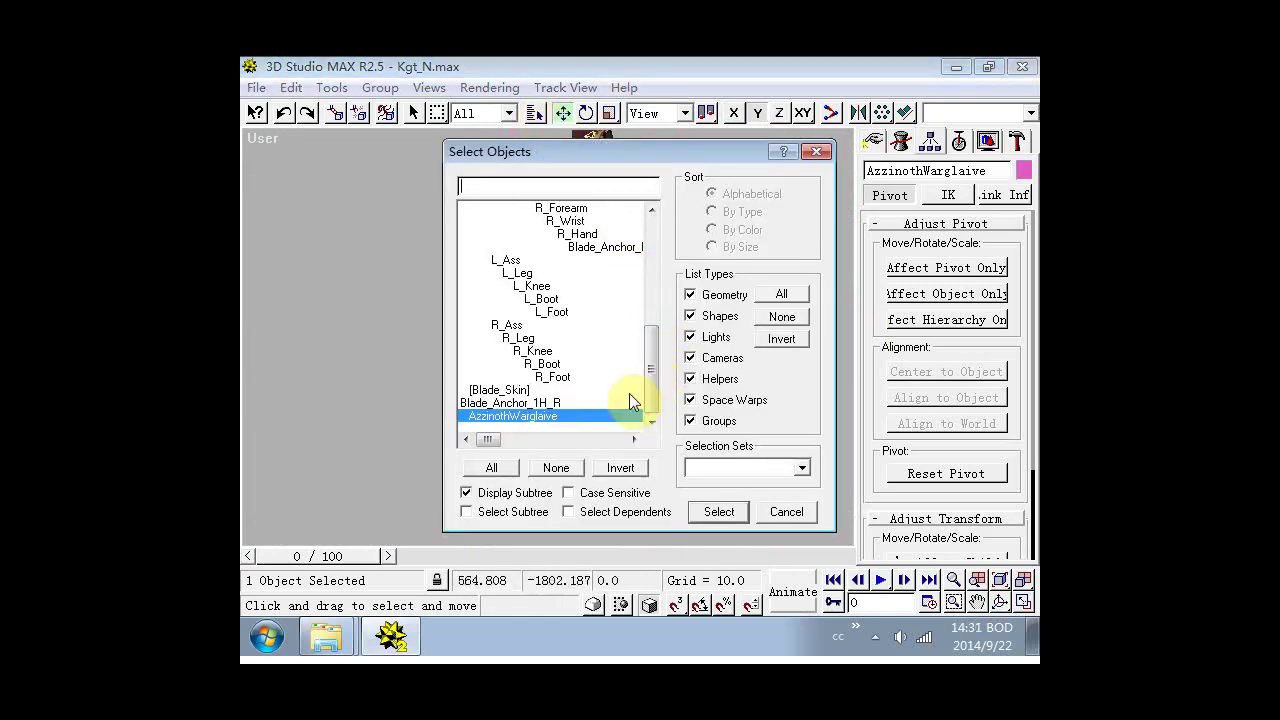
left_click(560, 403)
left_click(540, 416)
left_click(718, 511)
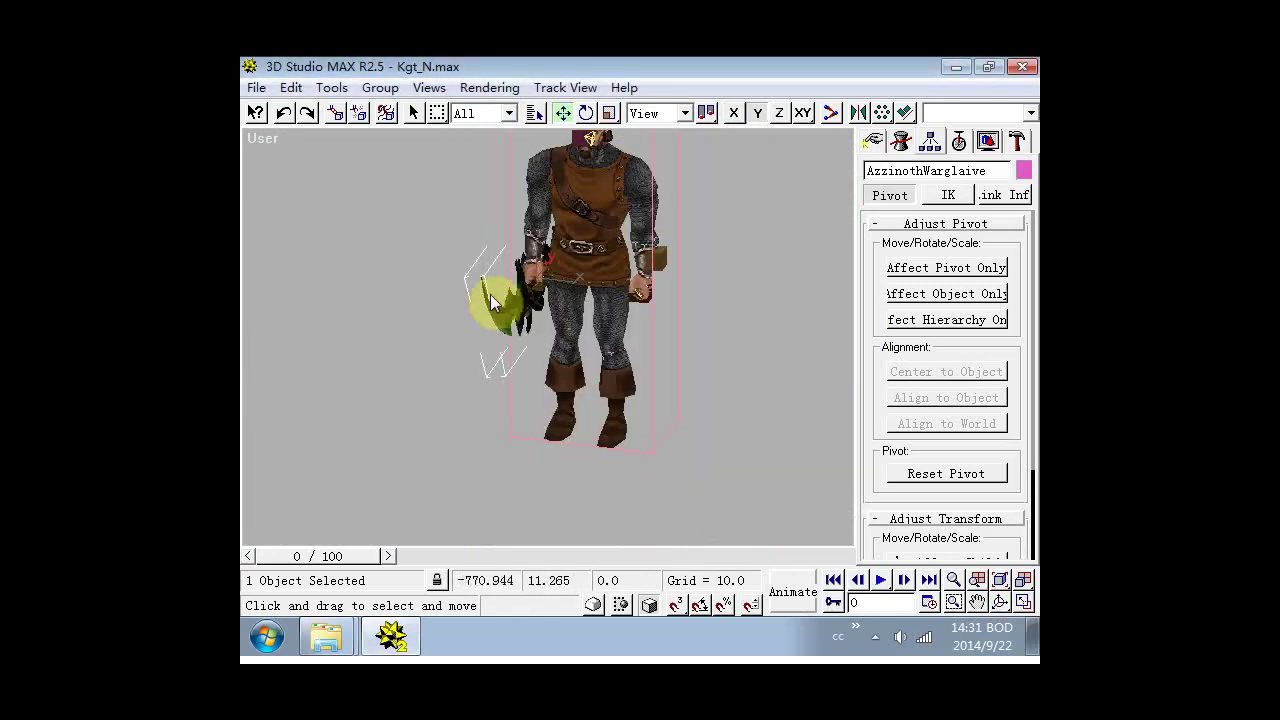
Select Blade_Anchor_1H_R by name and link it to the AzzinothWarglaive as its parent.
left_click(535, 113)
scroll(658, 410, "down", 1)
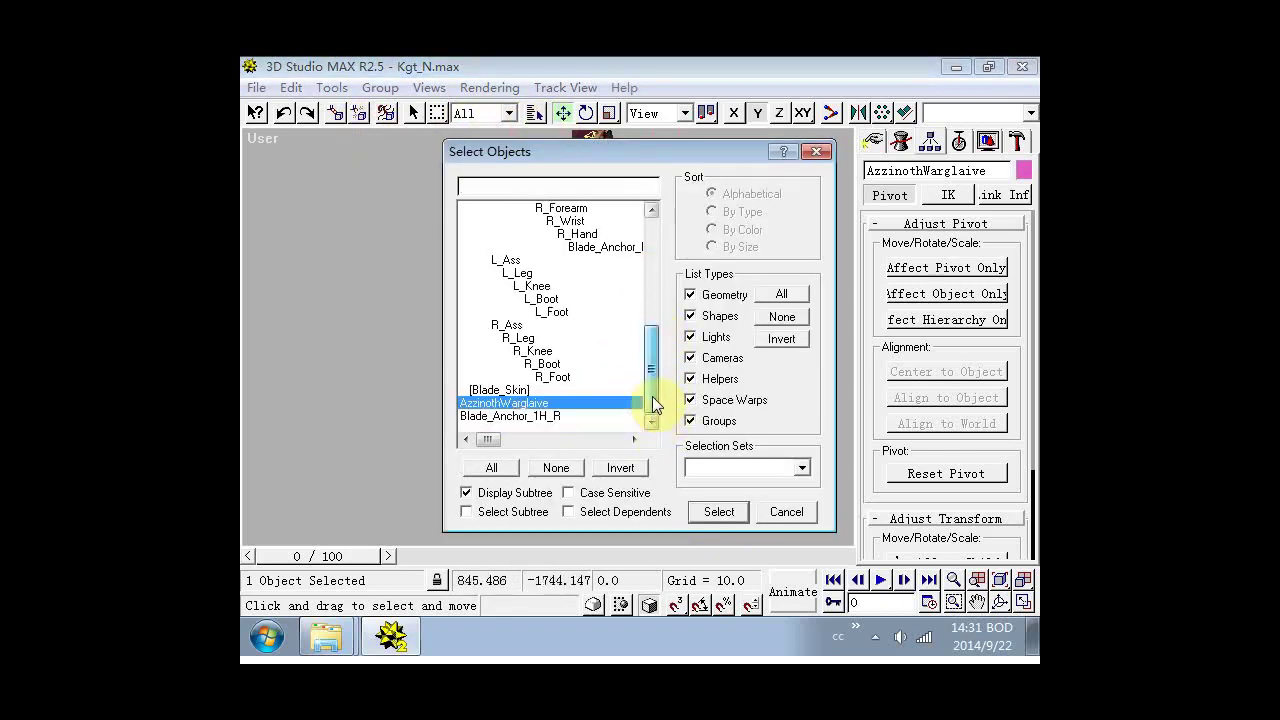
left_click(570, 416)
left_click(716, 509)
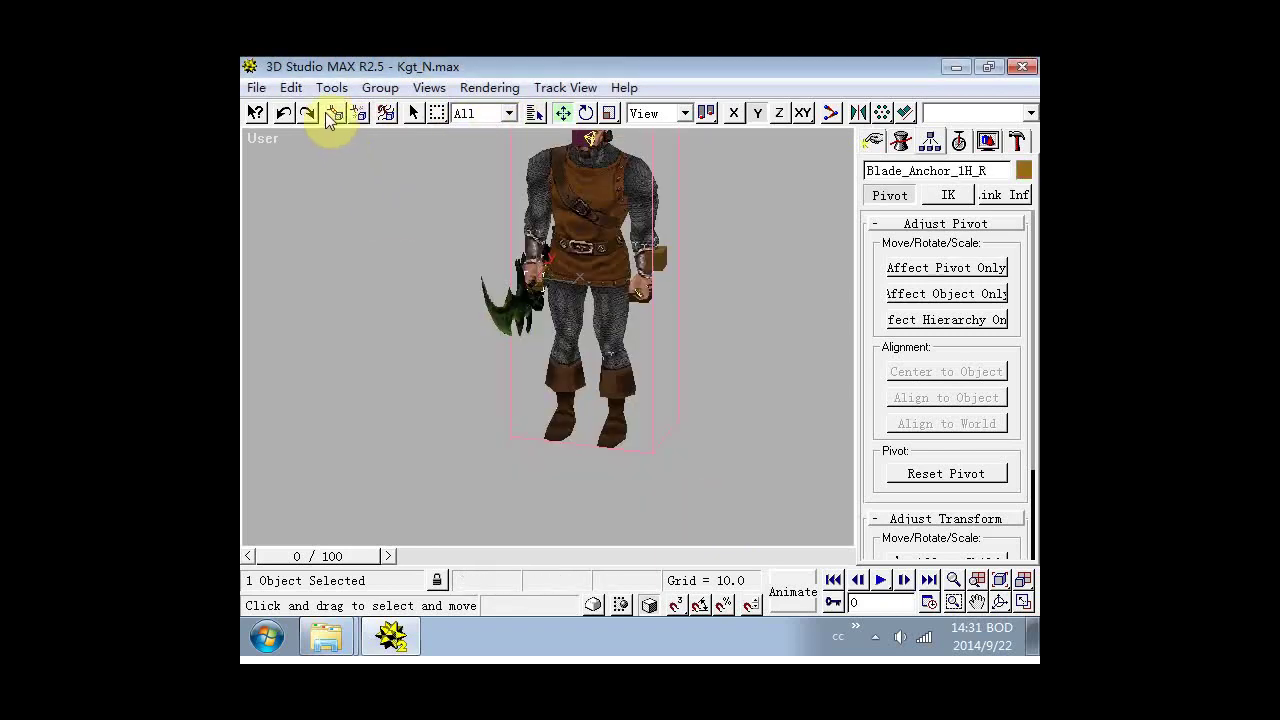
key("w")
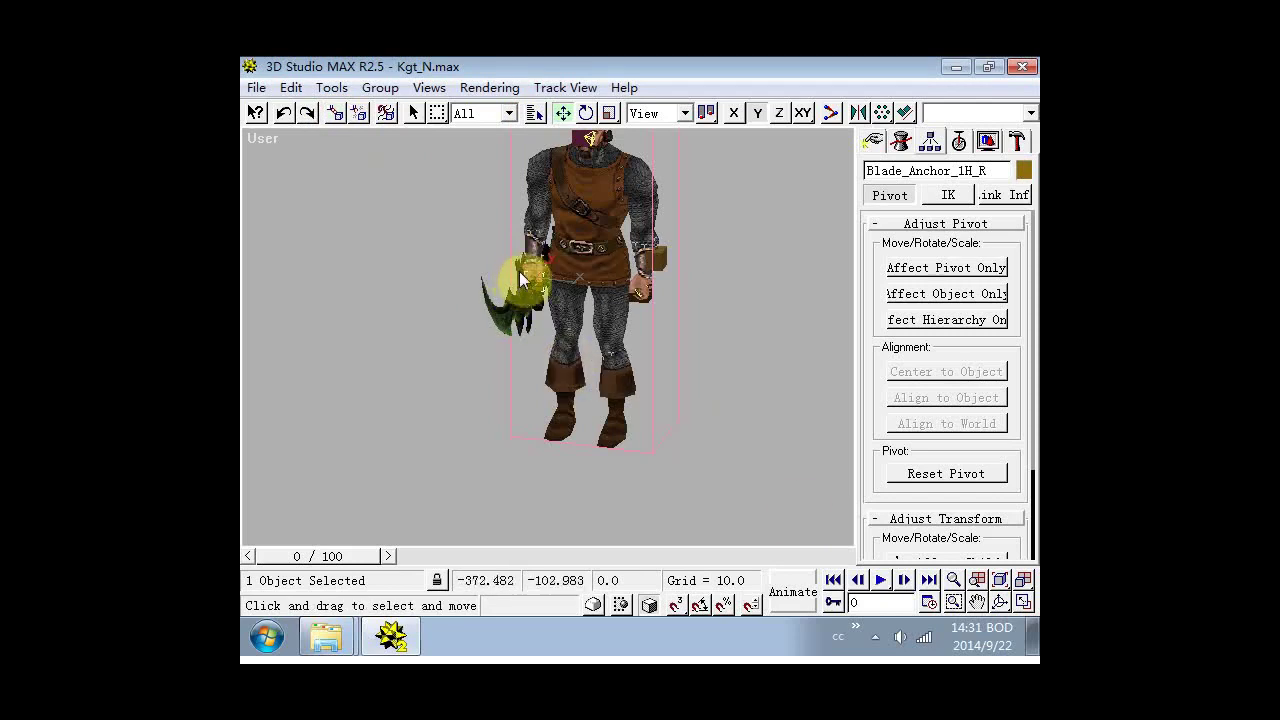
Clone Blade_Anchor_1H_R as a copy named Blade_Anchor_1H_L and unlink the copy from the glaive.
left_click(291, 88)
left_click(343, 238)
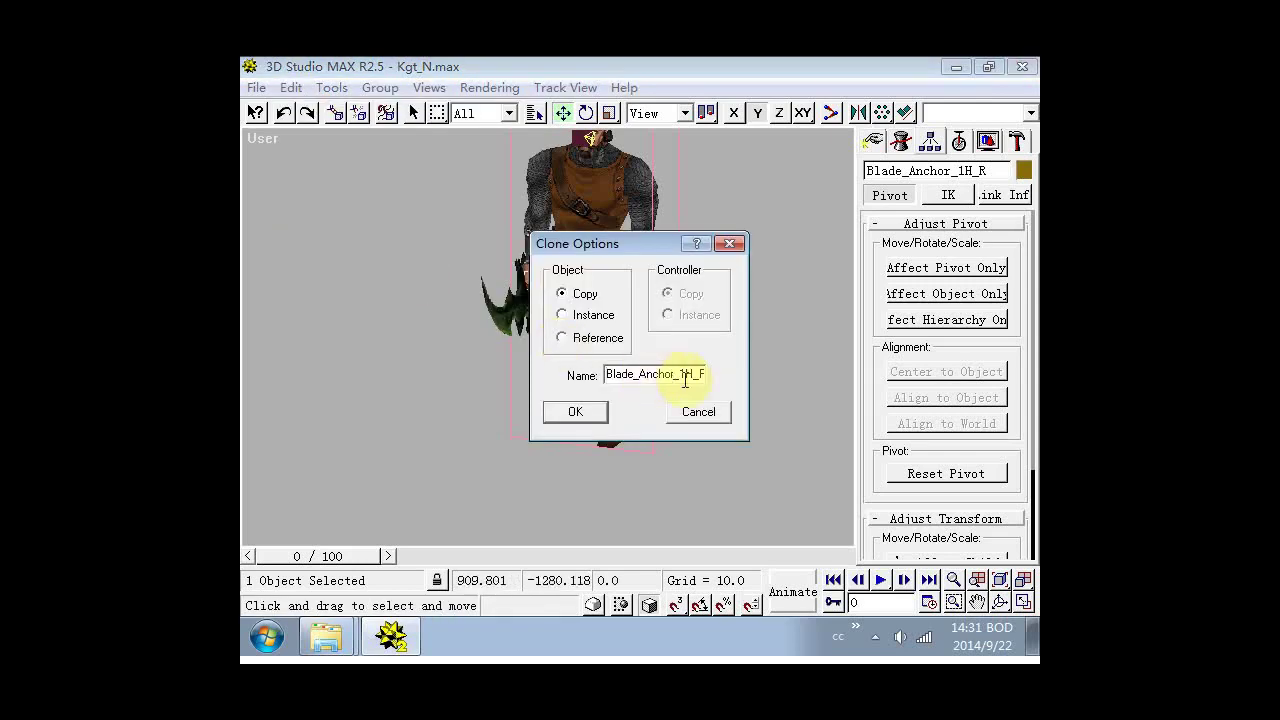
type("L")
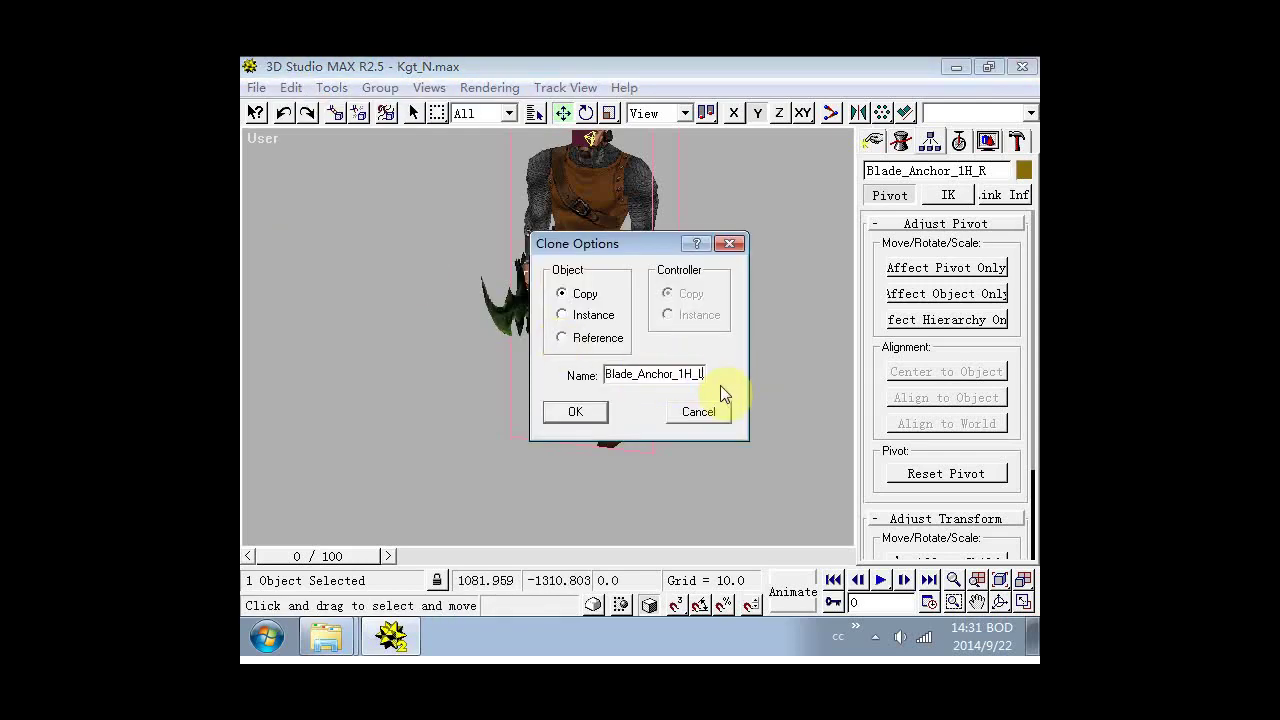
left_click(585, 409)
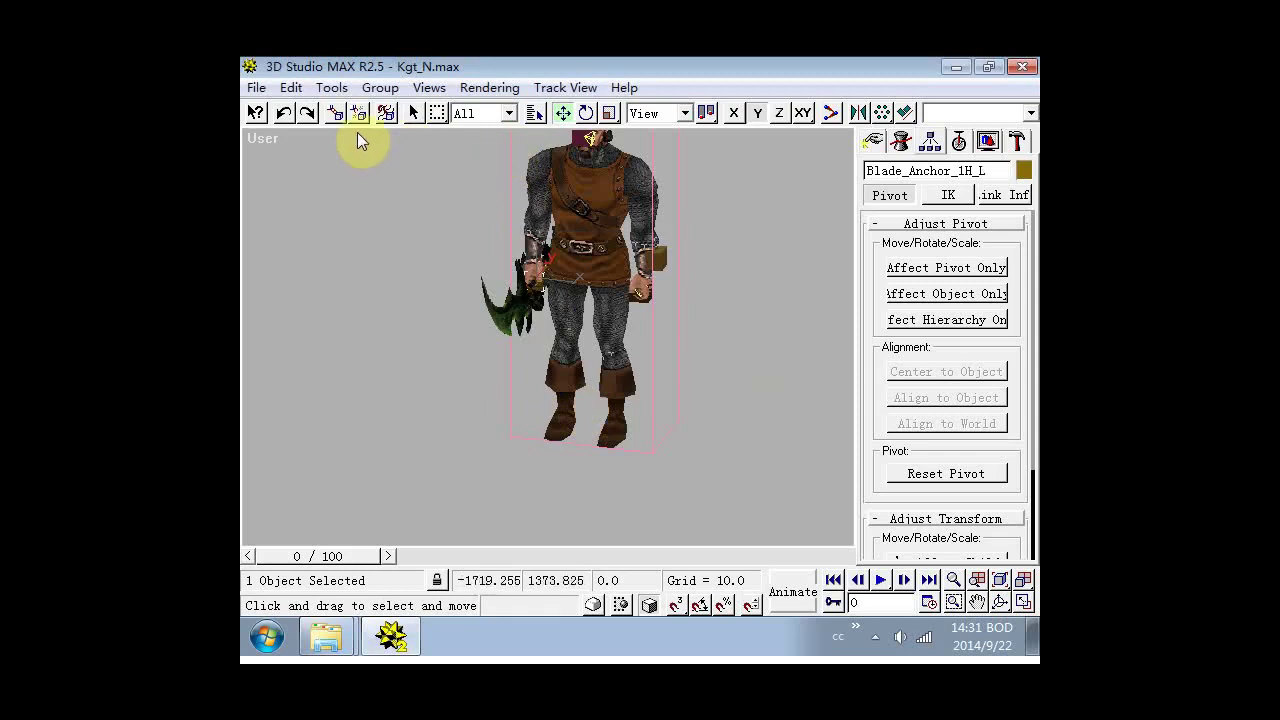
Select the AzzinothWarglaive and link it to Blade_Anchor_1H_L as its parent.
left_click(535, 113)
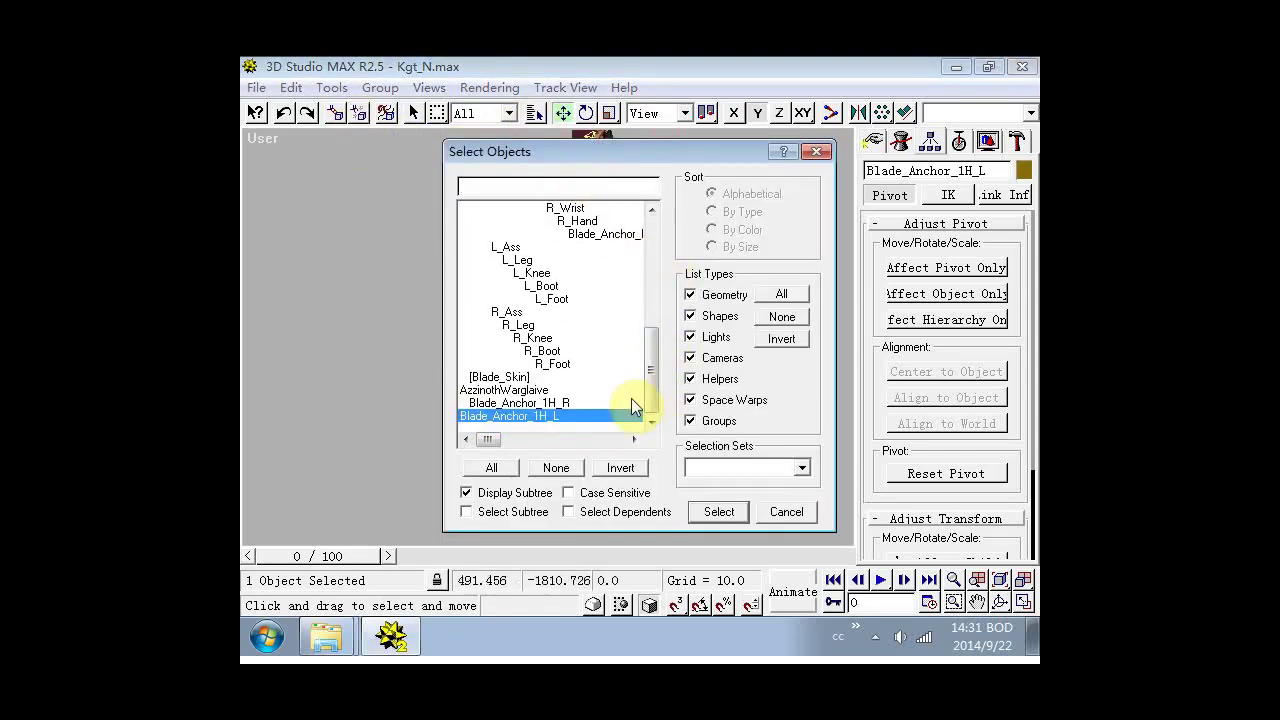
left_click(553, 393)
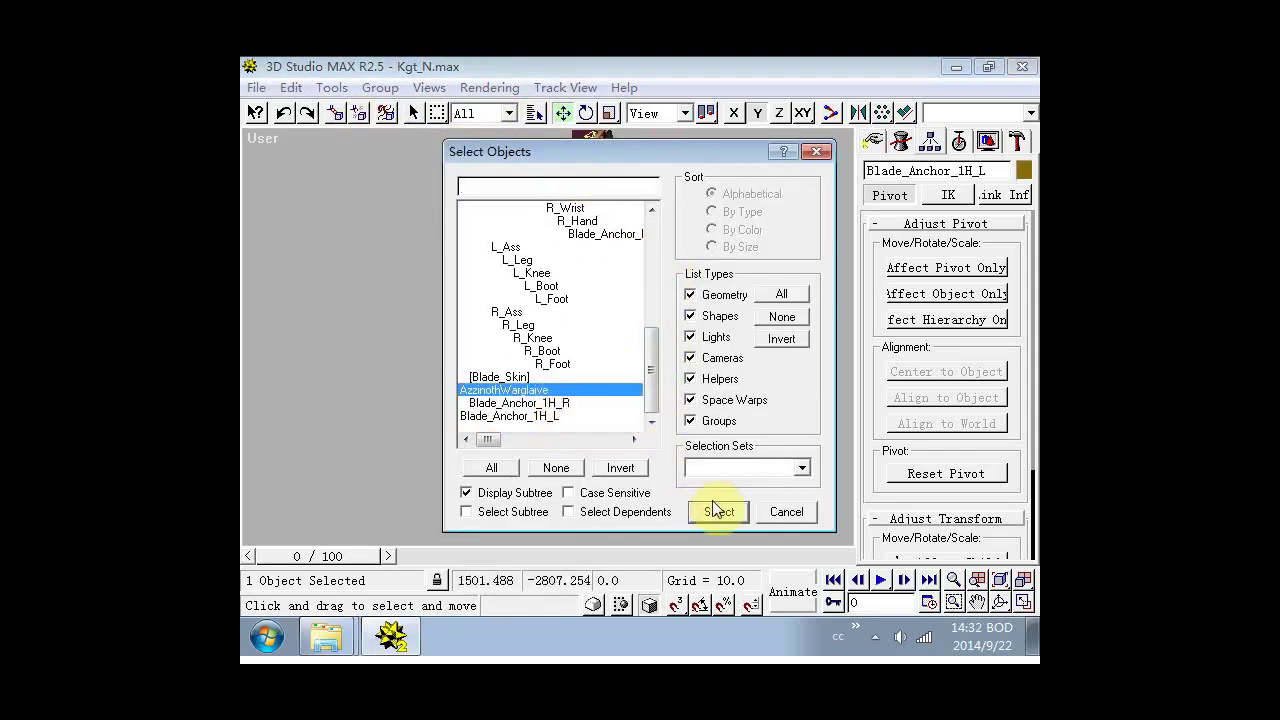
left_click(718, 511)
left_click(535, 113)
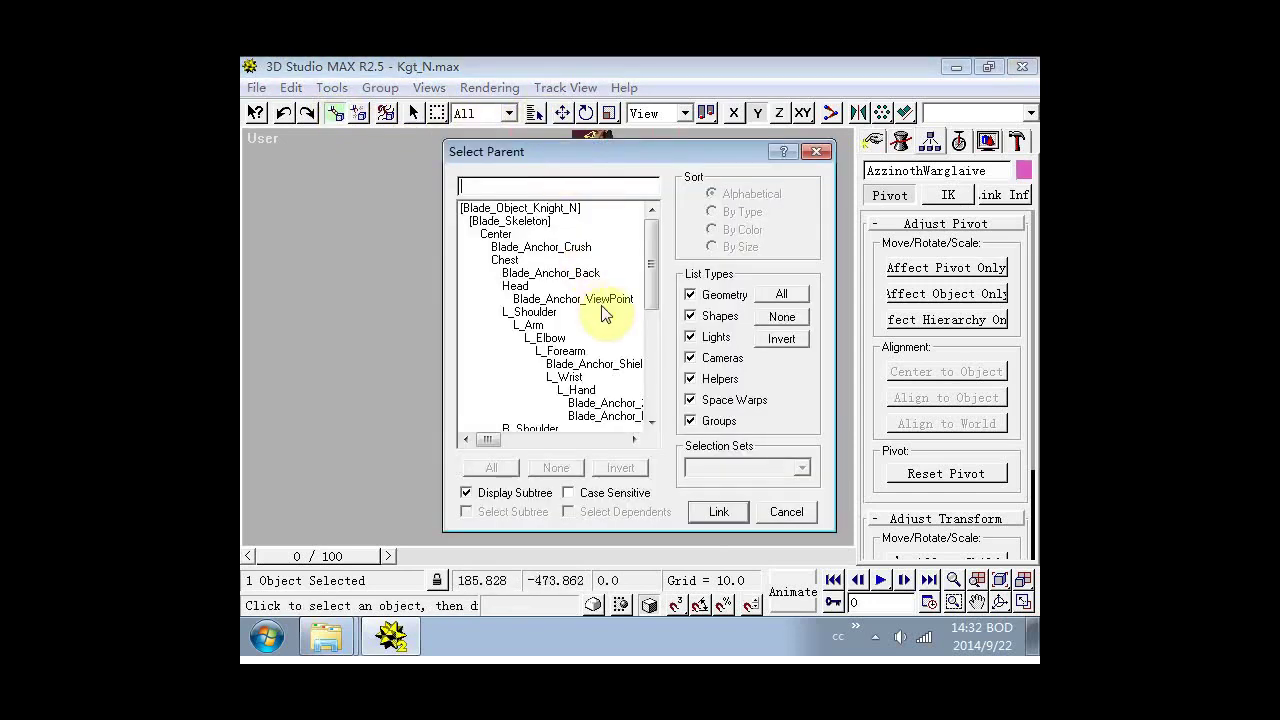
left_click_drag(650, 250, 577, 412)
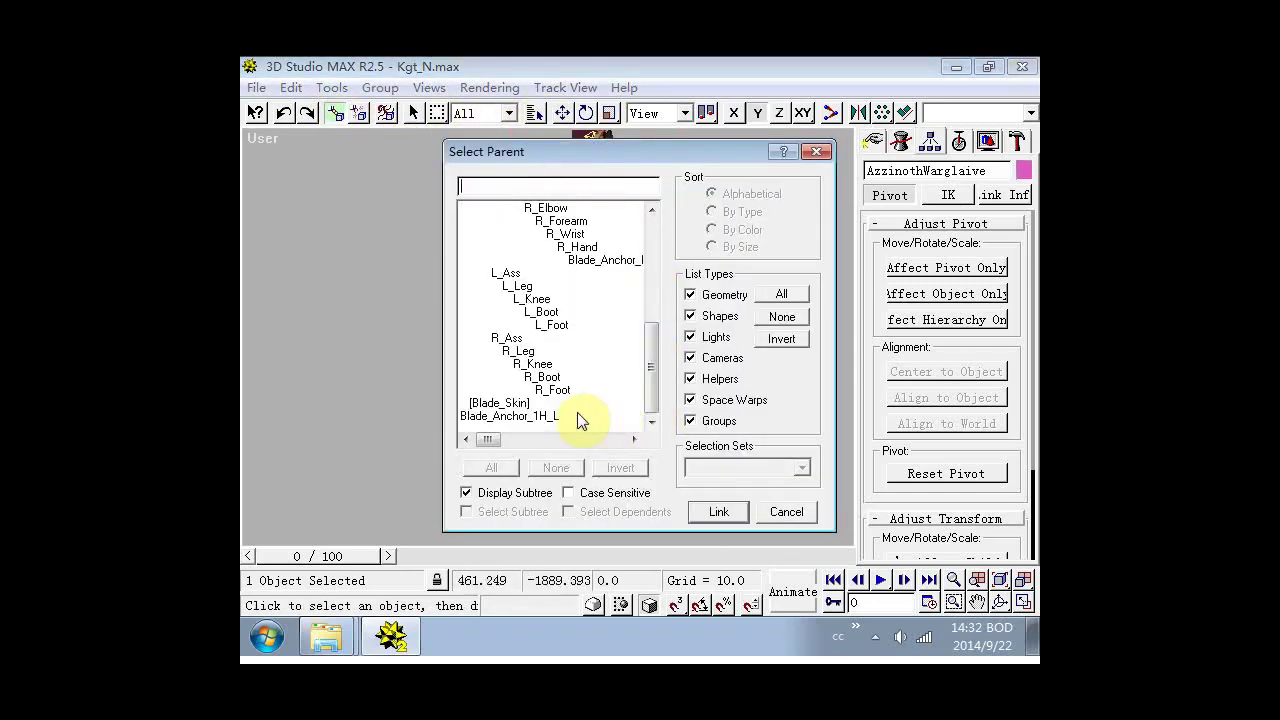
left_click(718, 511)
left_click(562, 113)
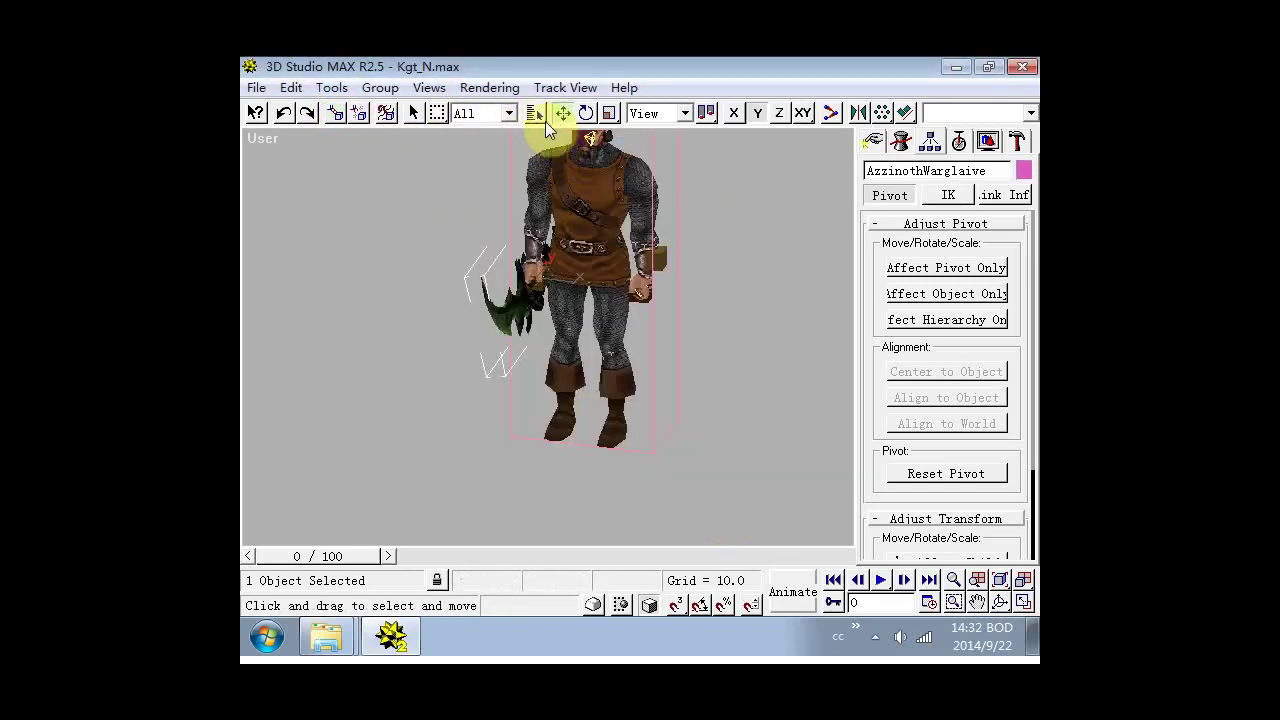
Select Blade_Anchor_1H_L by name and check the placement of its pivot.
left_click(535, 113)
scroll(631, 400, "down", 1)
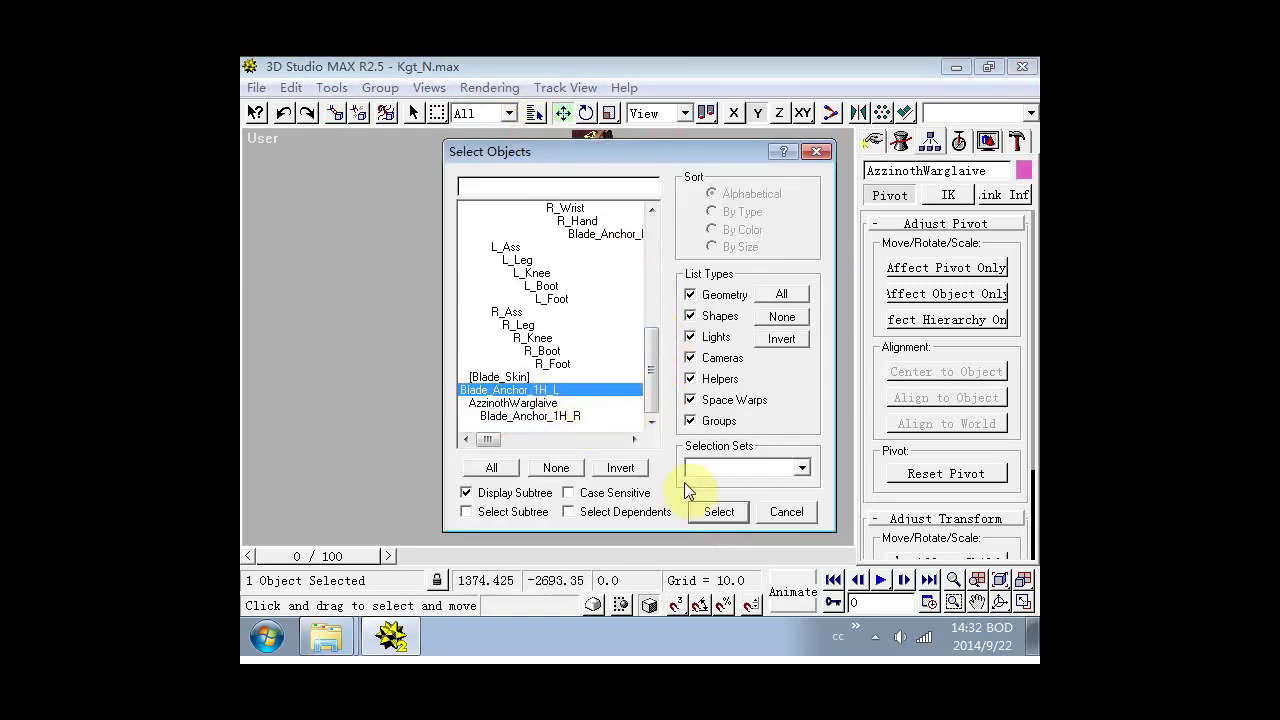
left_click(713, 511)
left_click(931, 270)
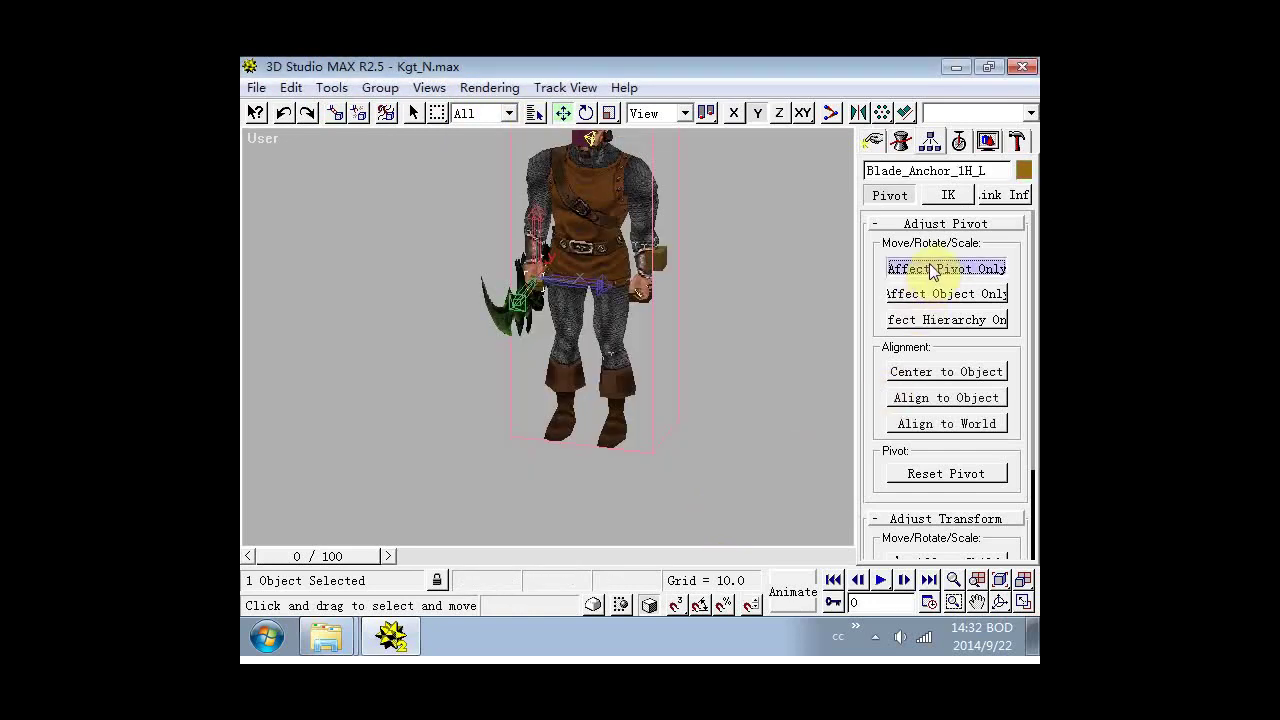
left_click(931, 270)
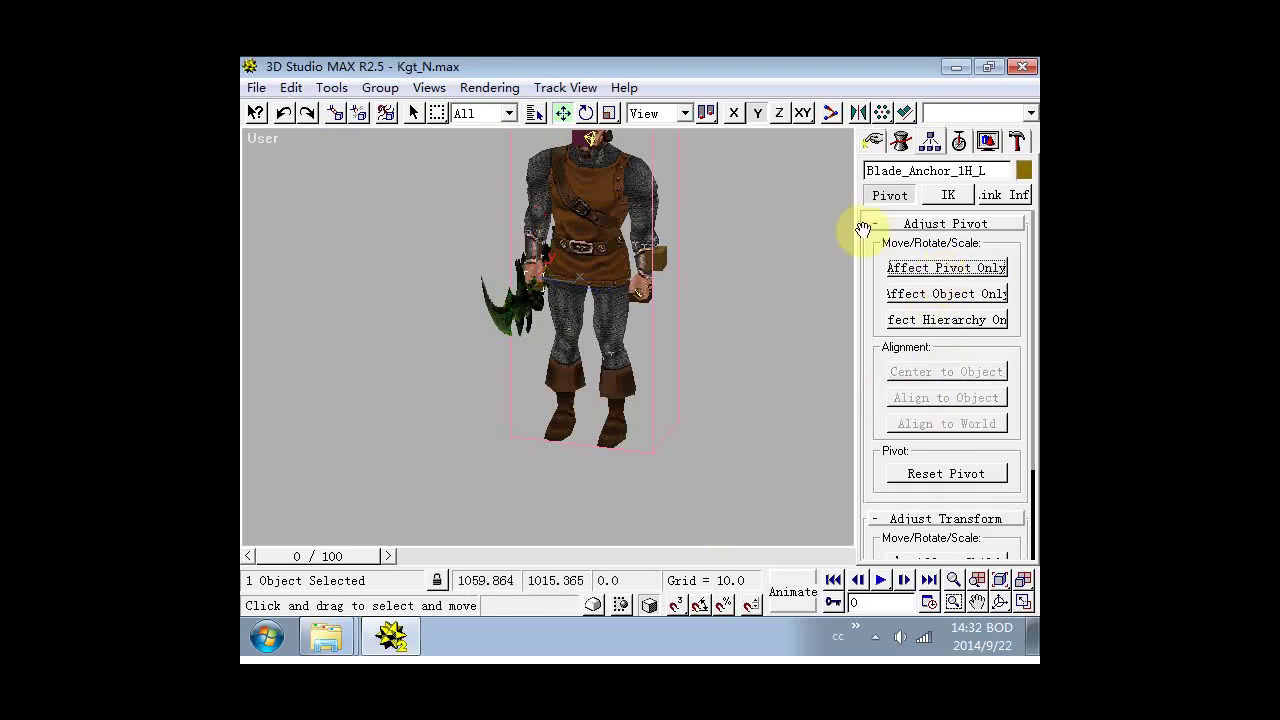
Start aligning Blade_Anchor_1H_L with Blade_Anchor_L_Hand picked as the target object.
left_click(886, 113)
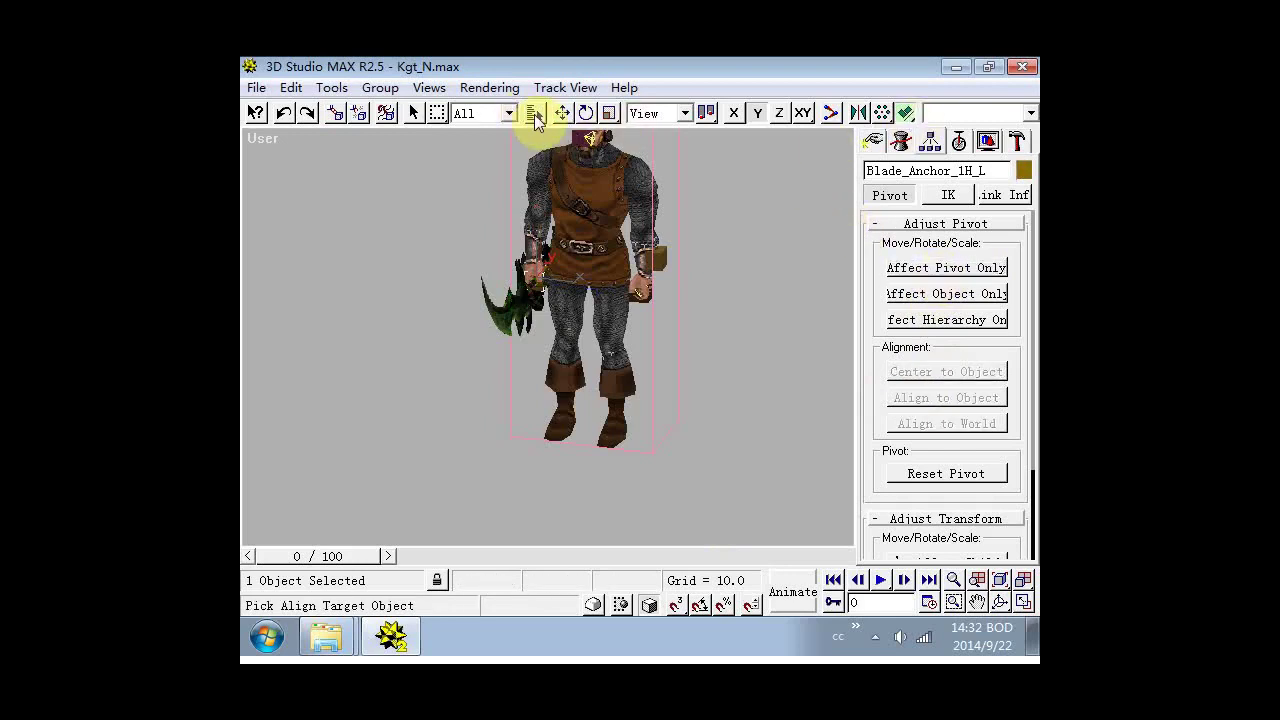
left_click(534, 114)
left_click_drag(652, 277, 652, 306)
left_click(612, 365)
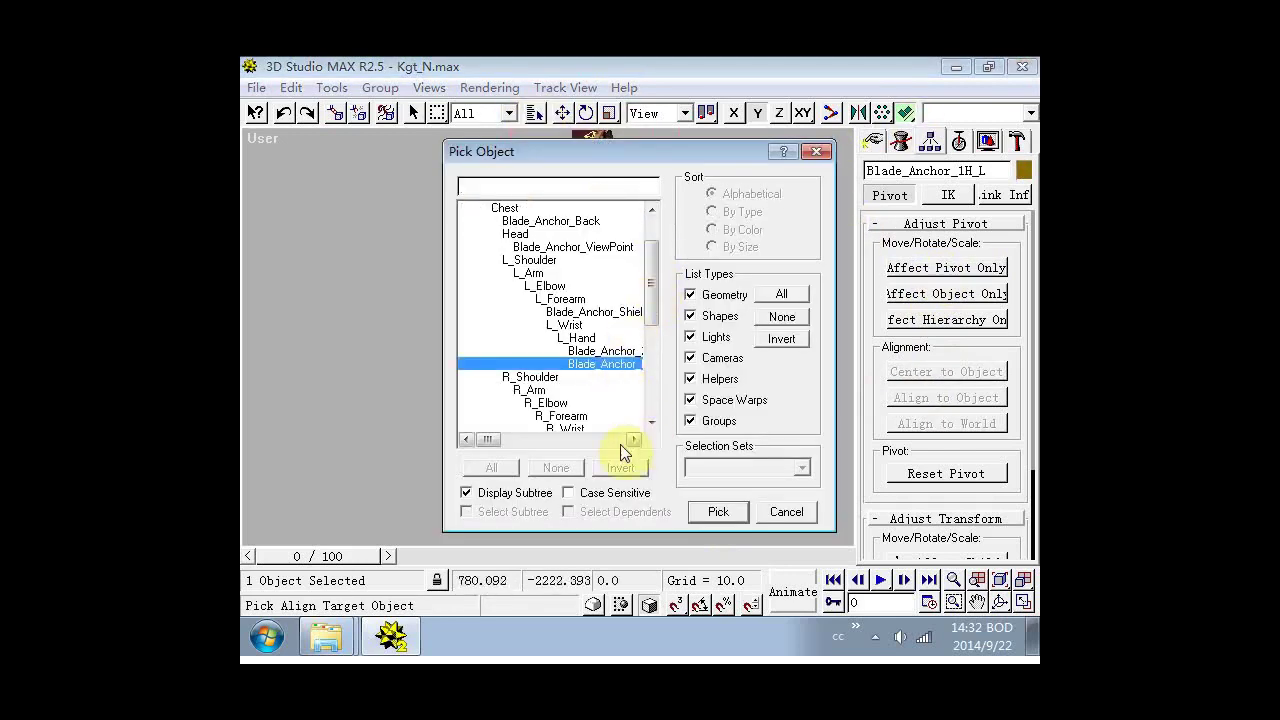
left_click_drag(496, 440, 508, 441)
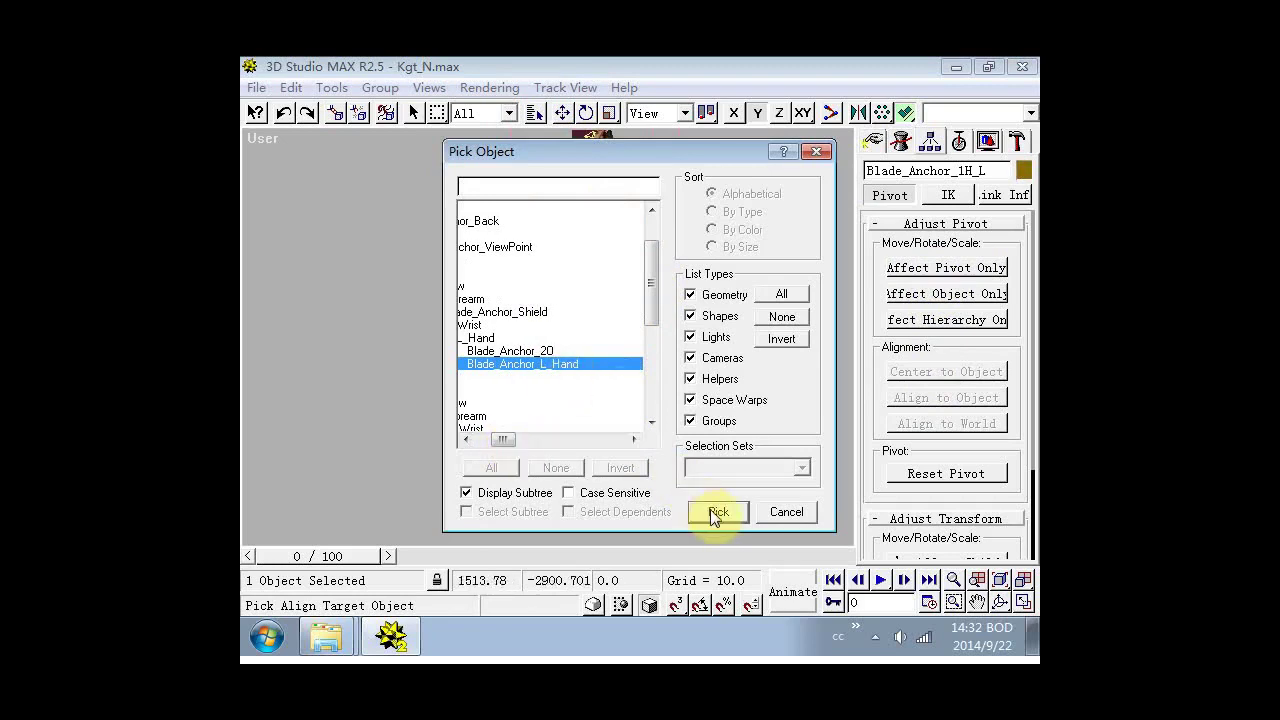
left_click(711, 511)
left_click_drag(599, 158, 811, 155)
left_click_drag(624, 176, 869, 297)
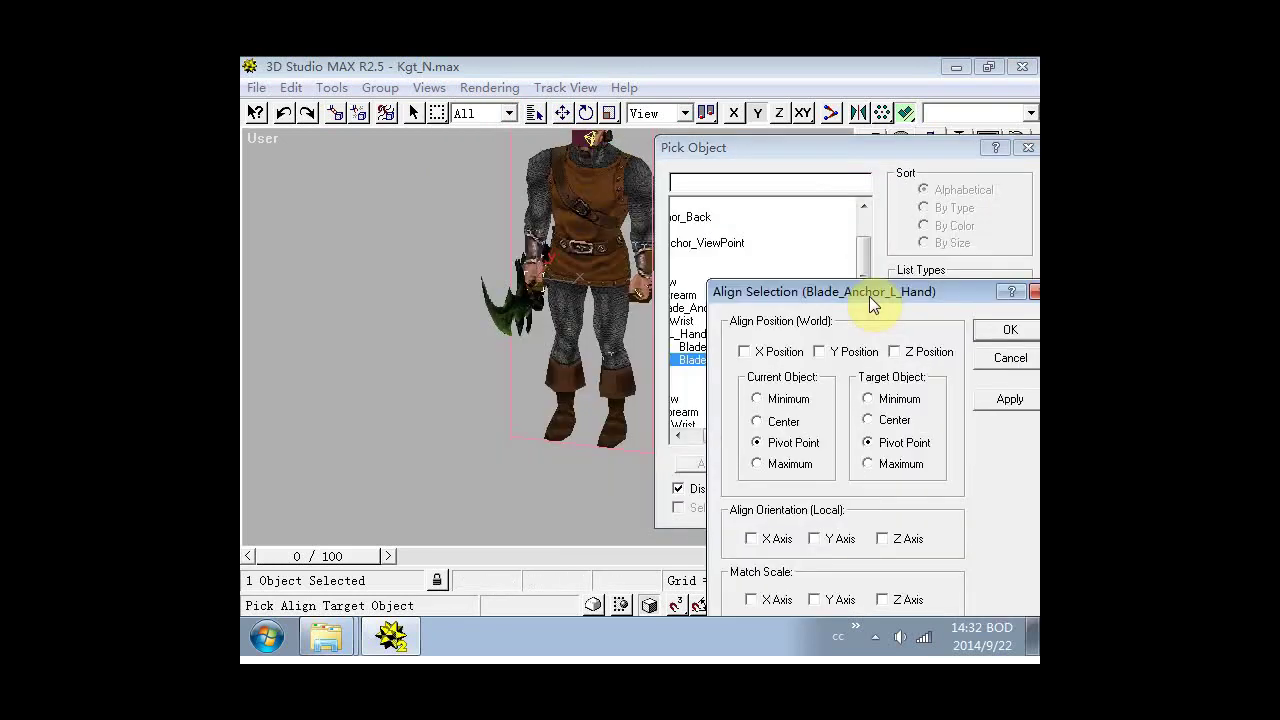
Align the anchor's X, Y and Z position pivot point to pivot point, with no orientation axes enabled.
left_click(787, 354)
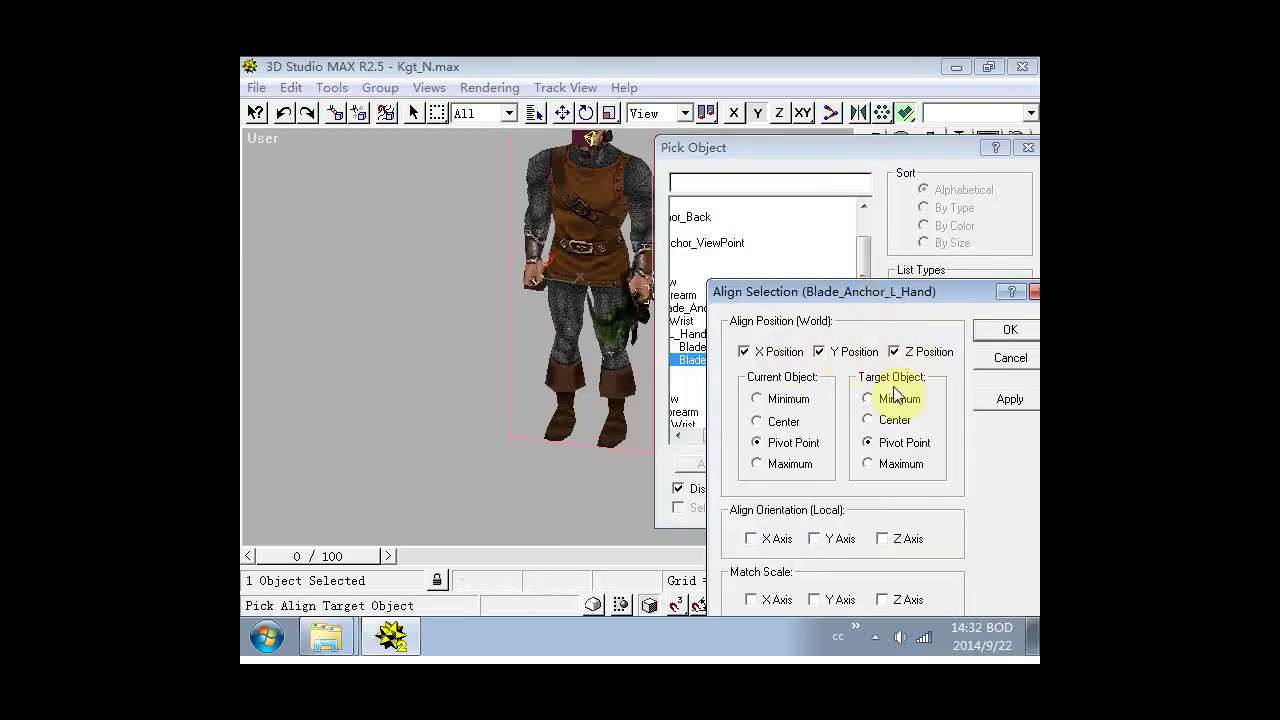
left_click(773, 546)
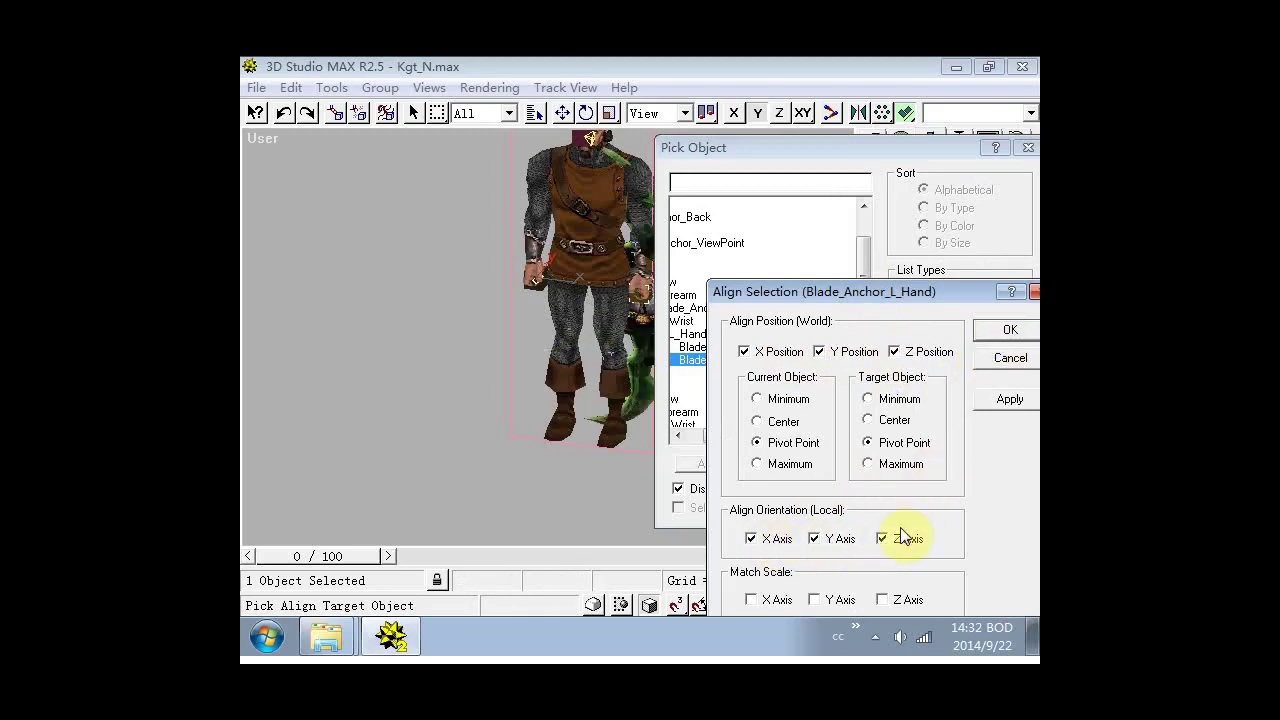
left_click(829, 545)
left_click(766, 542)
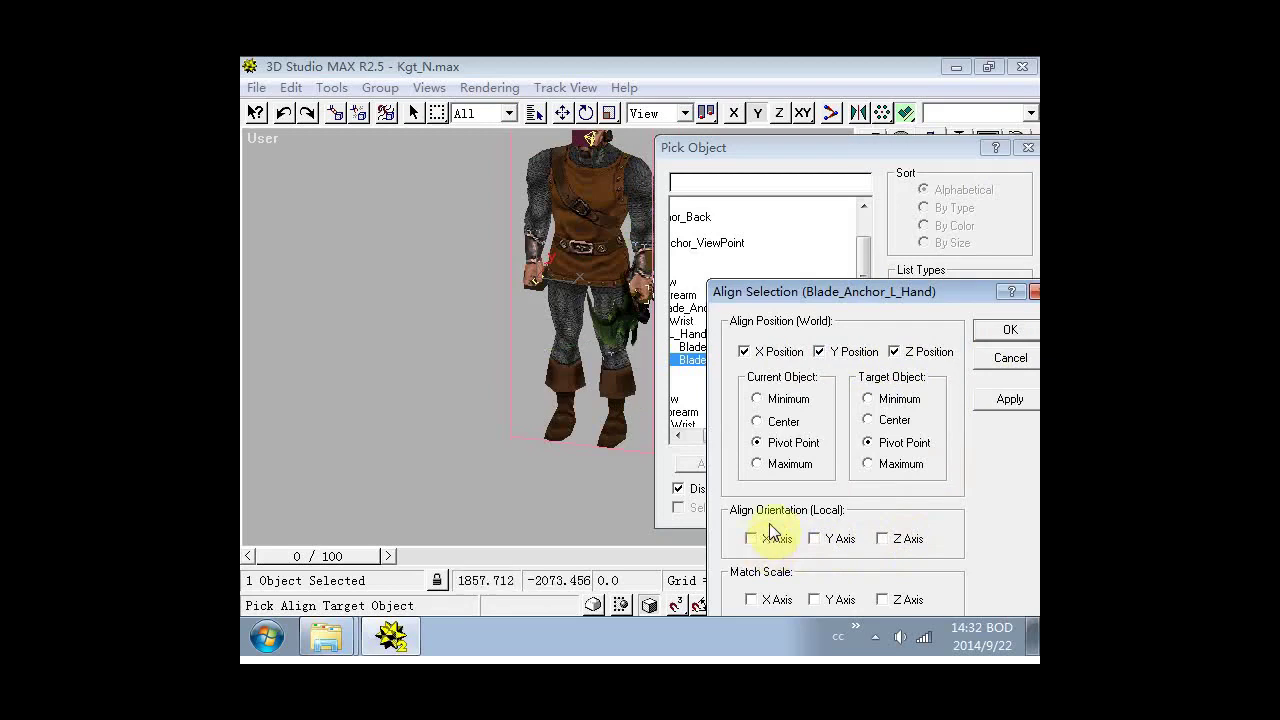
left_click(997, 331)
Rotate the AzzinothWarglaive in the knight's left hand by a 180-degree offset around the world Z axis.
middle_click_drag(622, 303, 526, 376)
scroll(528, 377, "up", 5)
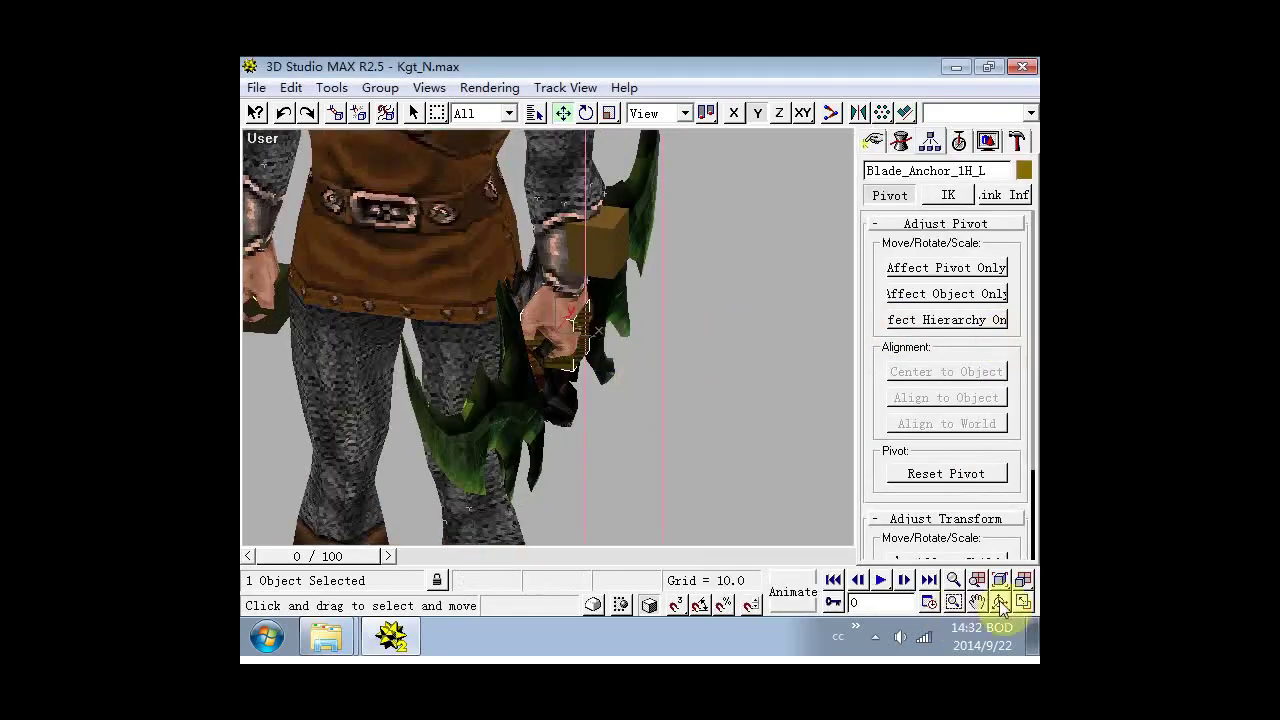
left_click(1002, 604)
mouse_move(583, 368)
left_mouse_down()
mouse_move(523, 308)
mouse_move(571, 323)
mouse_move(577, 345)
left_mouse_up()
left_click(588, 115)
left_click(656, 195)
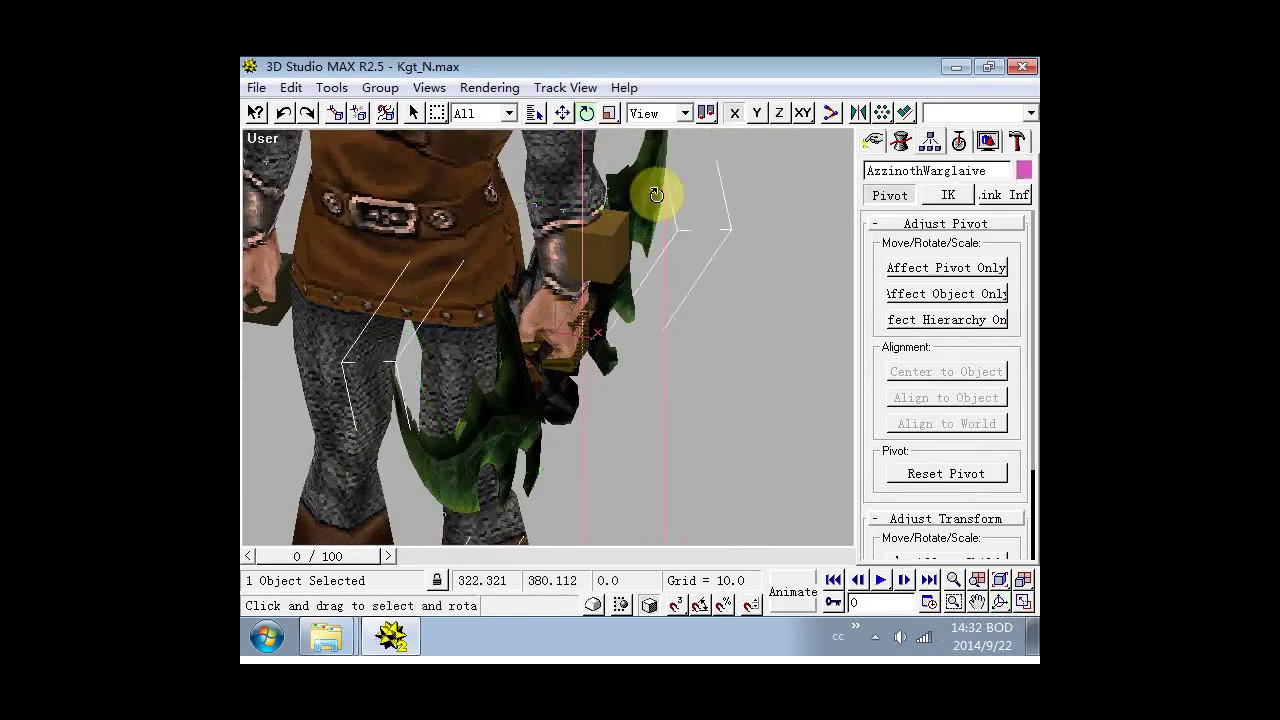
left_click_drag(656, 194, 600, 220)
key("F12")
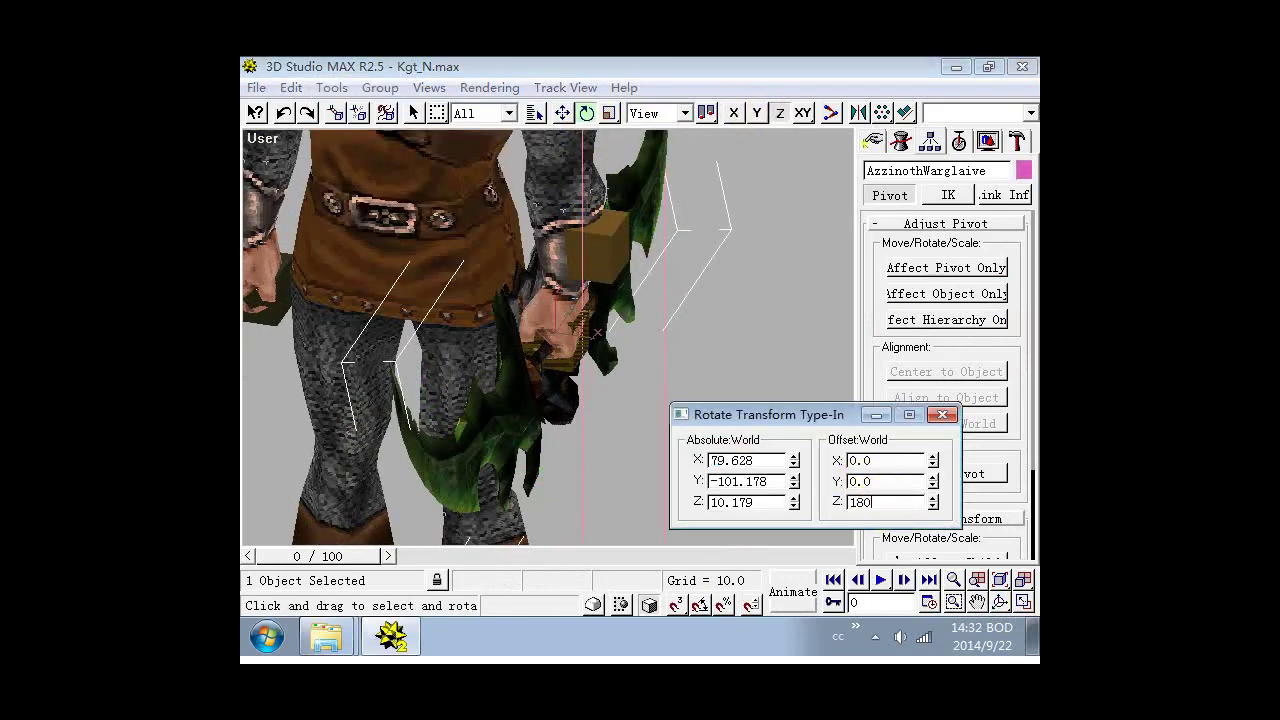
key("Return")
left_click(943, 413)
left_click(1000, 603)
left_click_drag(590, 362, 617, 323)
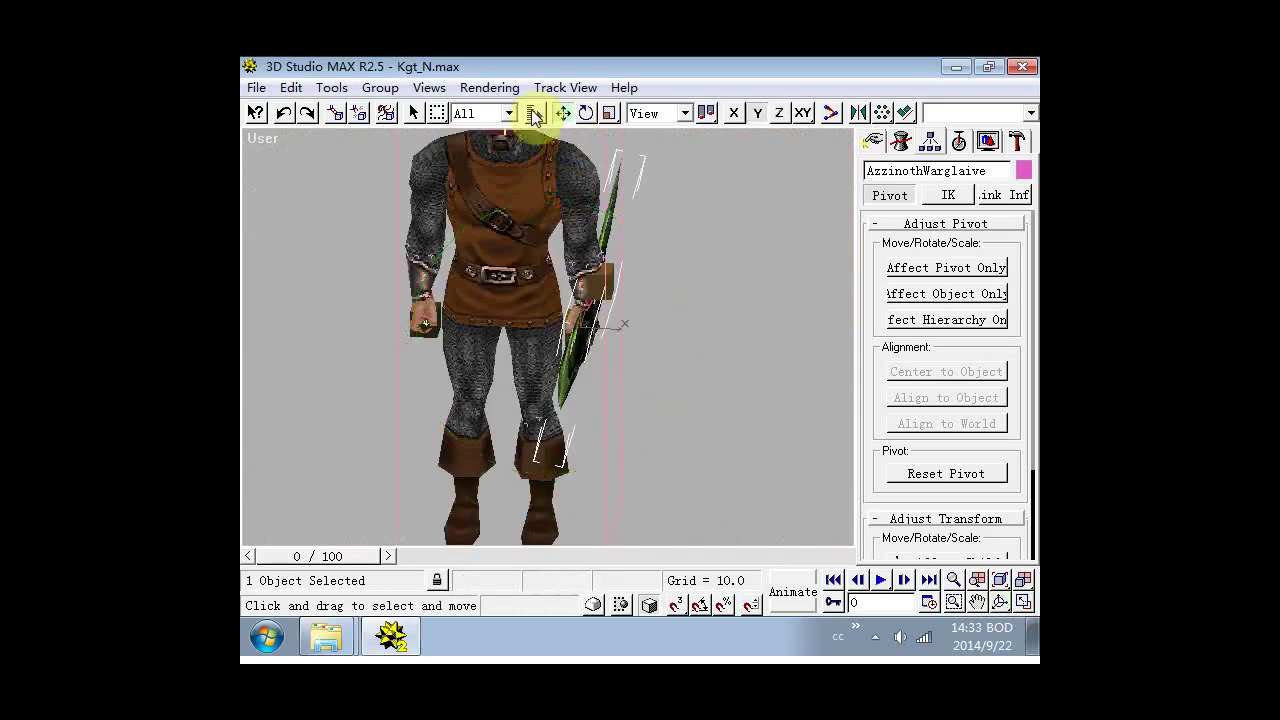
Align only the pivot of Blade_Anchor_1H_L to Blade_Anchor_L_Hand in X, Y and Z orientation, then deselect it.
left_click(535, 113)
left_click(480, 386)
left_click(707, 509)
left_click(946, 268)
left_click(946, 397)
key("h")
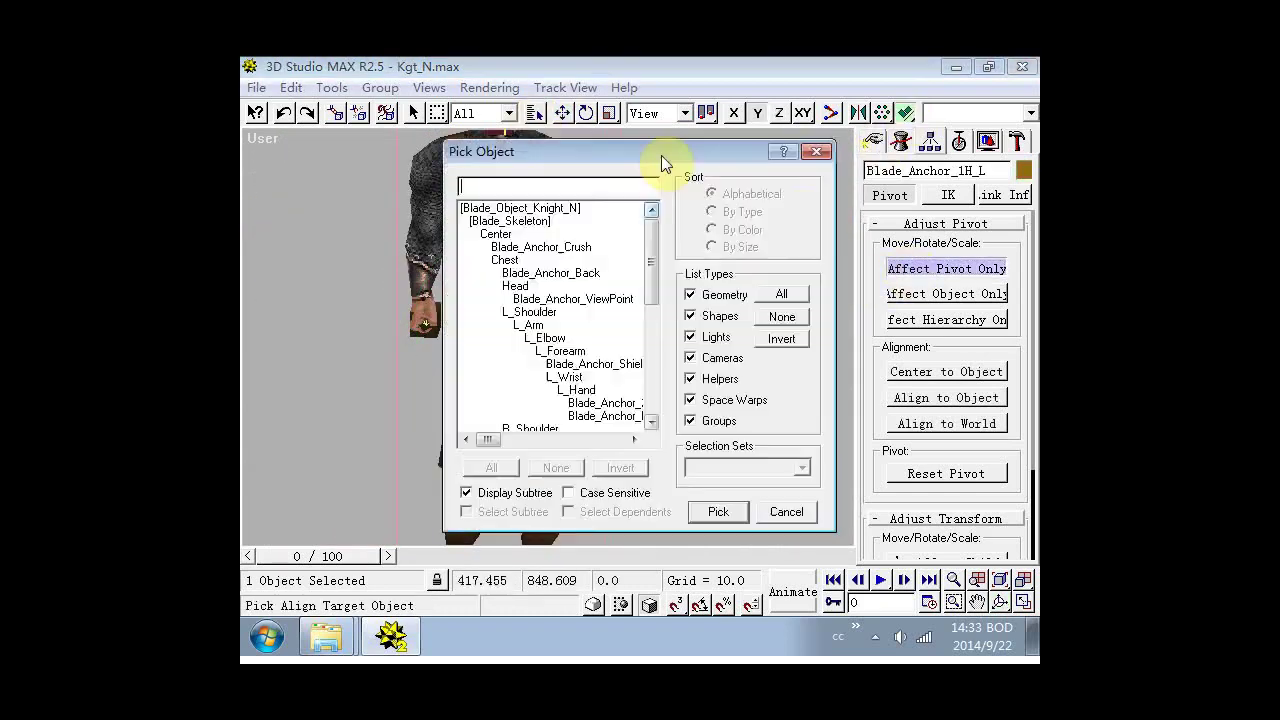
left_click_drag(661, 155, 817, 158)
left_click_drag(808, 265, 808, 319)
left_click(756, 276)
left_click(874, 515)
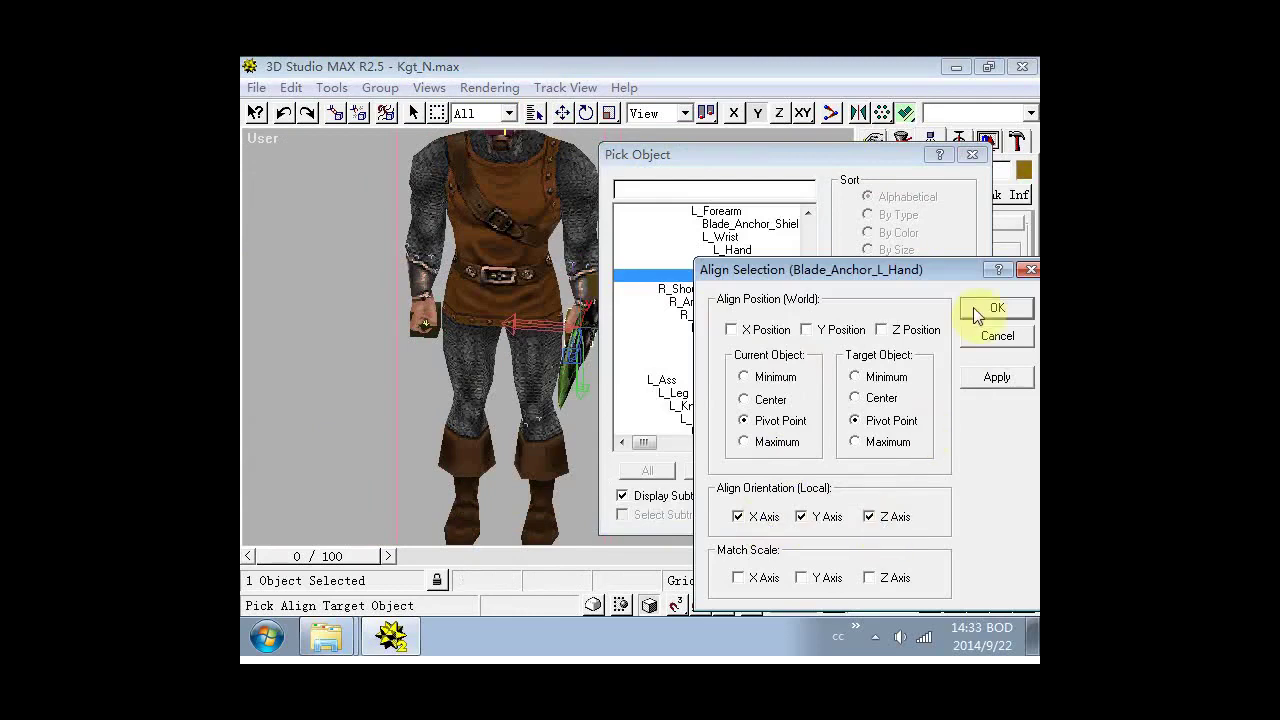
left_click(997, 309)
left_click(746, 311)
Save the scene as a new file named AzzinothWarglaive.max.
left_click(256, 87)
left_click(340, 266)
left_click(430, 140)
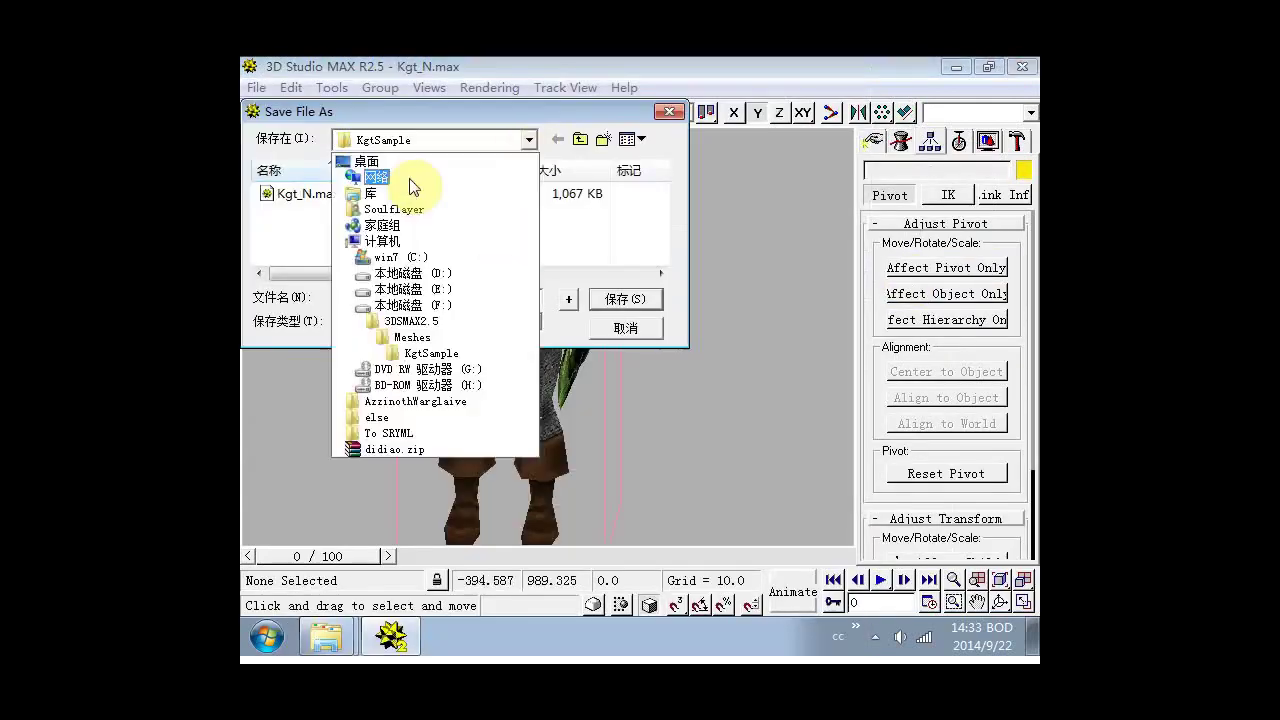
left_click(366, 161)
scroll(400, 240, "down", 3)
double_click(378, 255)
left_click(728, 428)
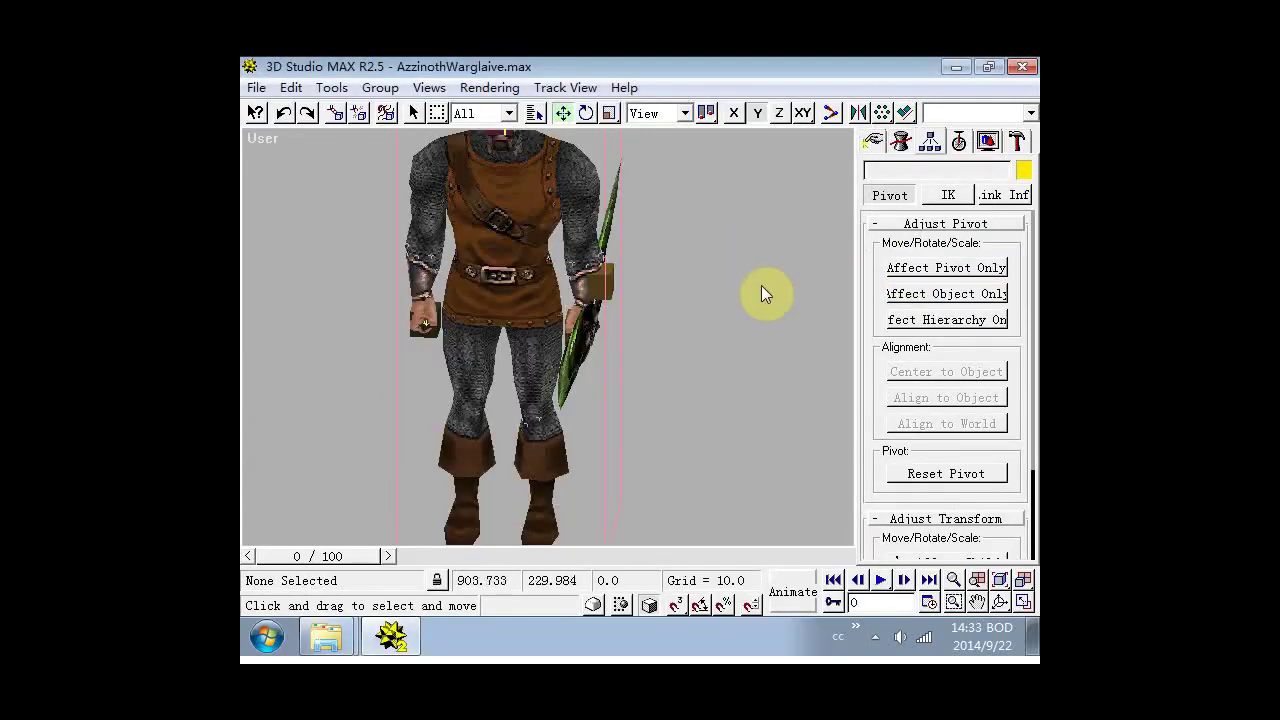
Select the AzzinothWarglaive and unlink it from its parent Blade_Anchor_1H_L.
left_click(535, 113)
left_click_drag(651, 290, 651, 390)
left_click(510, 403)
left_click(719, 512)
left_click(358, 113)
Link Blade_Anchor_1H_L to the AzzinothWarglaive as its parent, check the object hierarchy and clear the selection.
left_click(535, 113)
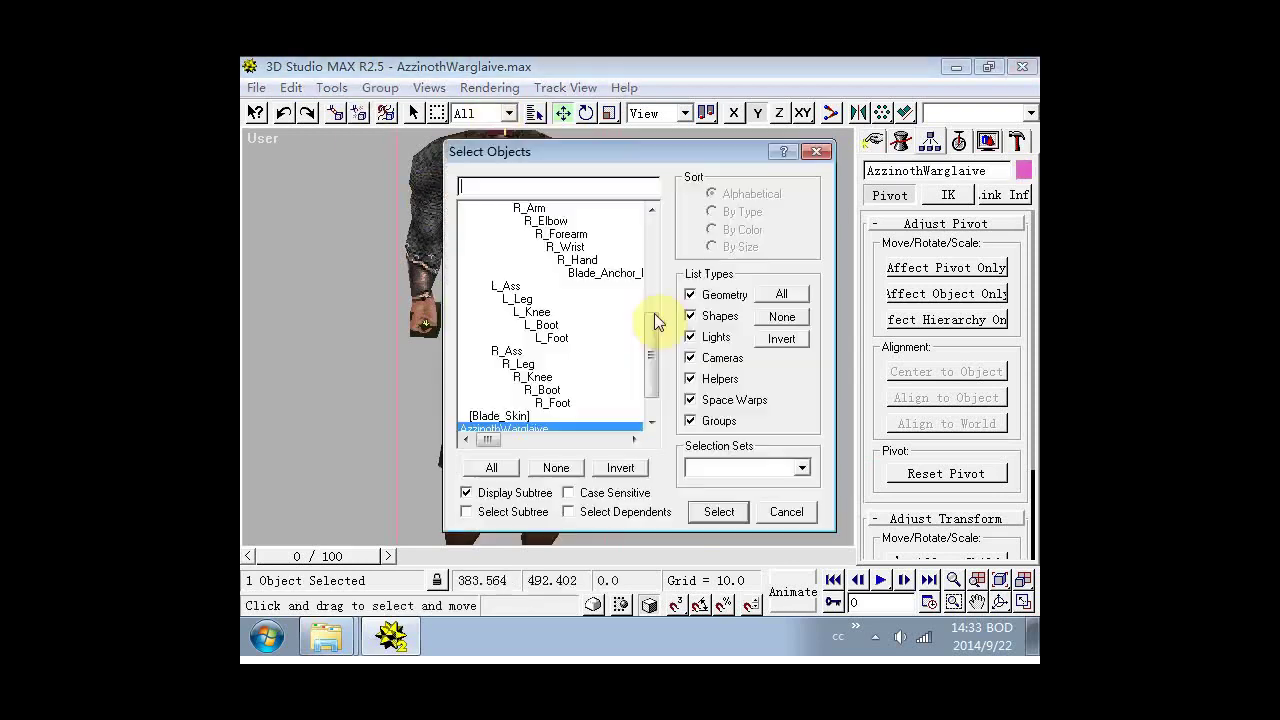
left_click_drag(655, 322, 655, 345)
left_click(525, 417)
left_click(716, 513)
left_click(335, 113)
left_click(535, 113)
left_click_drag(651, 294, 651, 400)
left_click(520, 403)
left_click(716, 513)
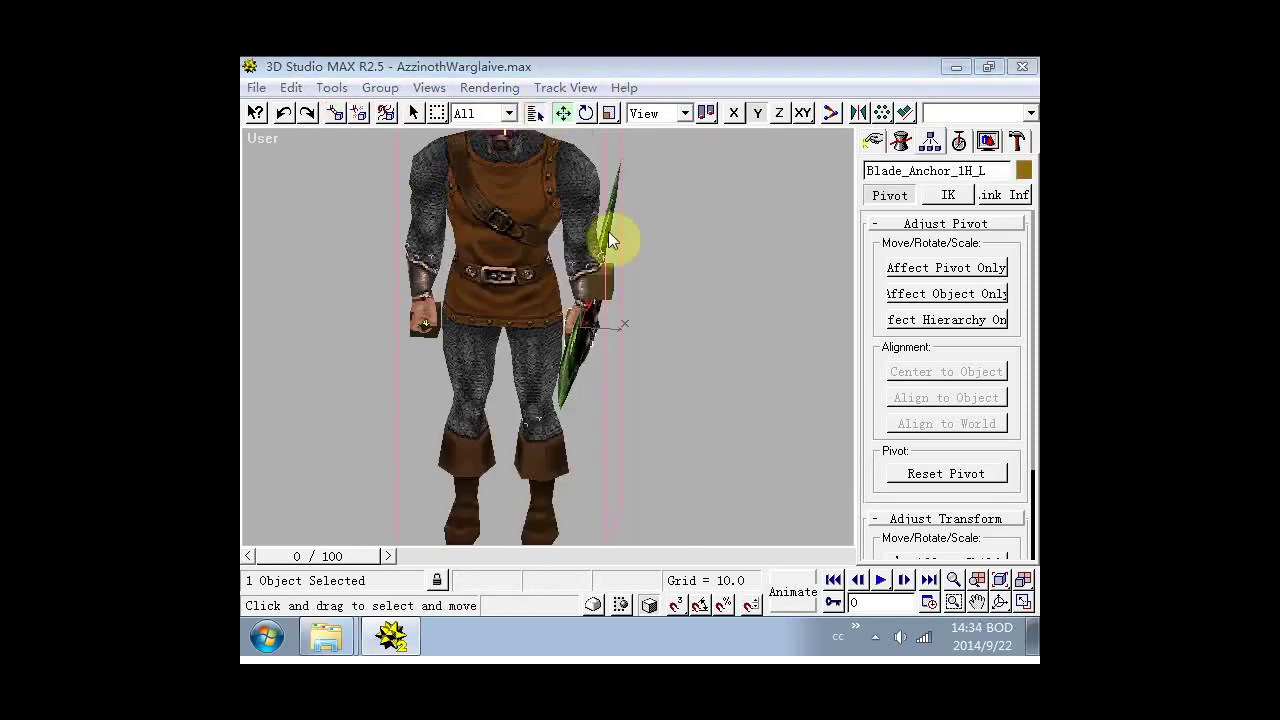
key("h")
left_click(815, 151)
left_click(783, 302)
Select the AzzinothWarglaive and set its absolute world rotation to 0 on the X, Y and Z axes.
key("h")
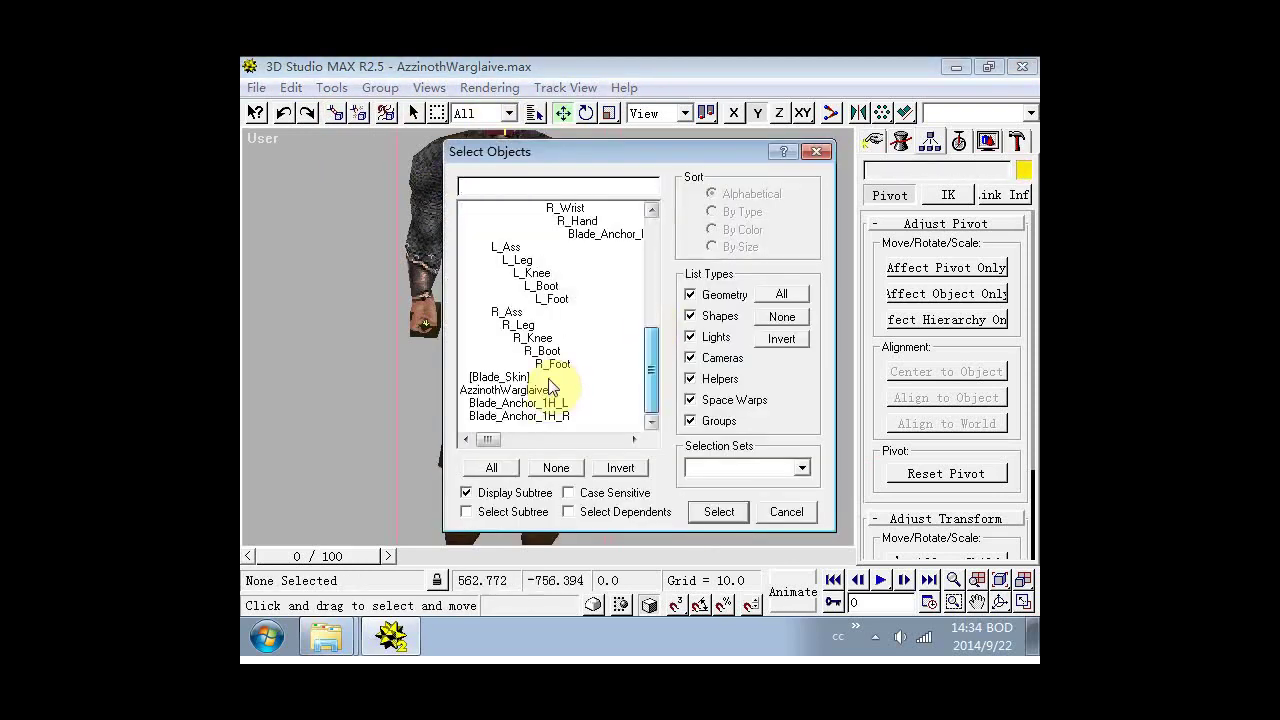
left_click(530, 390)
left_click(719, 512)
right_click(588, 115)
type("0")
key("Tab")
type("0")
key("Tab")
type("0")
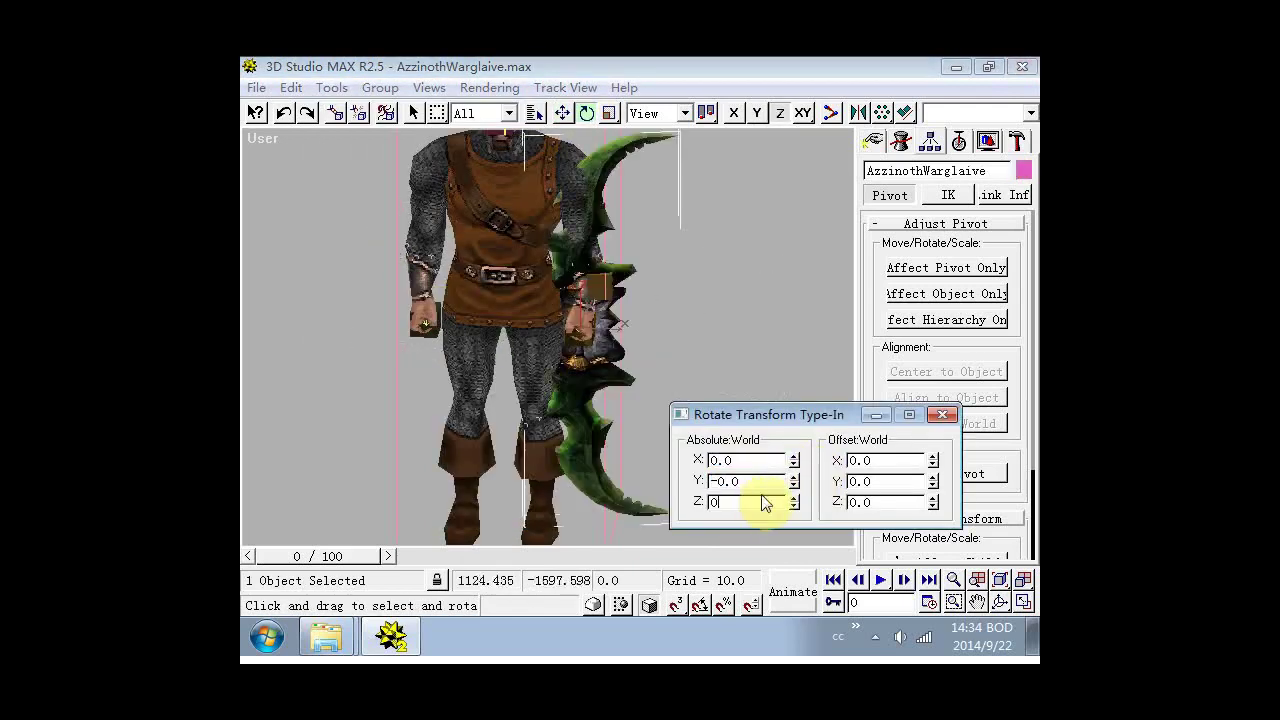
key("Return")
left_click(942, 414)
Move the AzzinothWarglaive sideways out of the knight's left hand, clear of the body.
left_click(684, 287)
left_click(619, 165)
left_click(612, 163)
left_click(563, 113)
left_click(757, 113)
left_click_drag(611, 161, 776, 161)
Adjust the AzzinothWarglaive's position beside the knight along the Y axis in the Top view and deselect it.
left_click(803, 113)
key("t")
key("ctrl+alt+z")
mouse_move(661, 337)
middle_mouse_down()
mouse_move(633, 334)
mouse_move(664, 361)
middle_mouse_up()
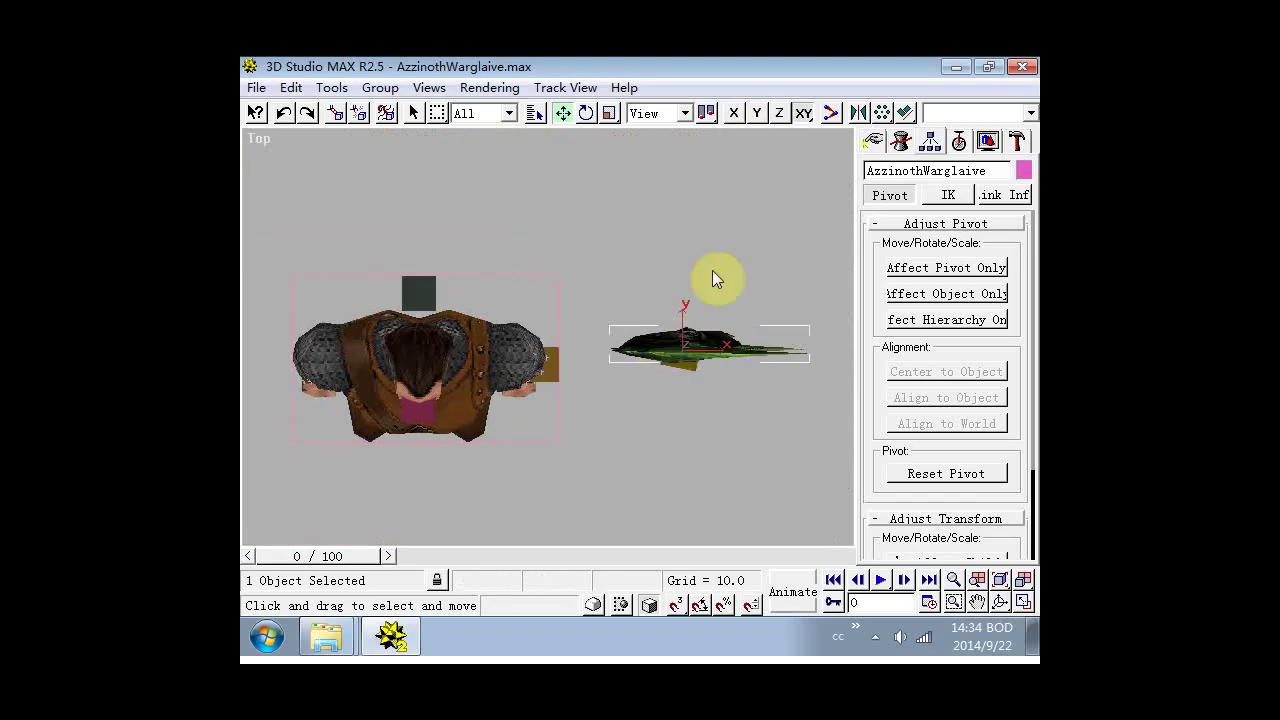
left_click(757, 113)
mouse_move(676, 346)
left_mouse_down()
mouse_move(676, 297)
mouse_move(651, 385)
left_mouse_up()
left_click(601, 228)
Clone Blade_Anchor_1H_R and name the copy Blade_Anchor_Back.
left_click(535, 113)
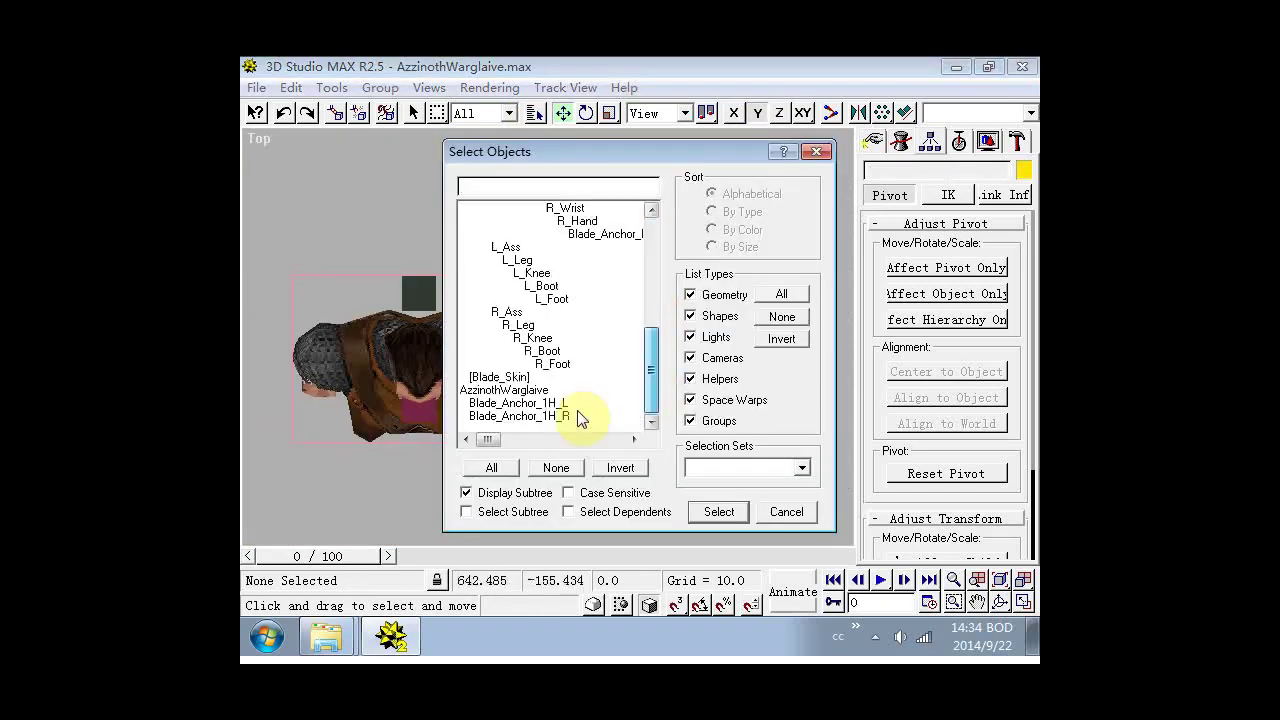
double_click(577, 416)
left_click(291, 88)
left_click(331, 238)
key("BackSpace")
key("BackSpace")
key("BackSpace")
key("BackSpace")
key("BackSpace")
key("BackSpace")
type("Back")
key("Return")
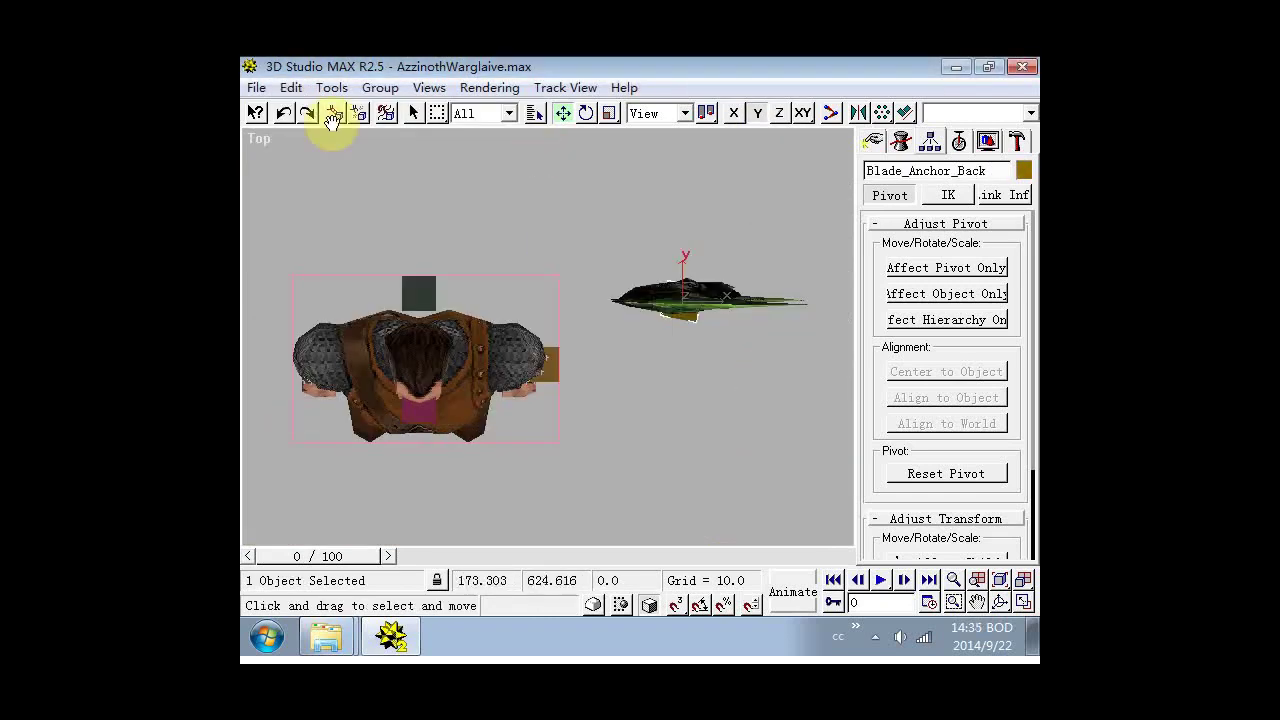
Link the AzzinothWarglaive to the new Blade_Anchor_Back as its parent.
left_click(335, 113)
left_click(535, 113)
left_click(529, 366)
left_click(714, 509)
left_click(535, 113)
left_click(525, 417)
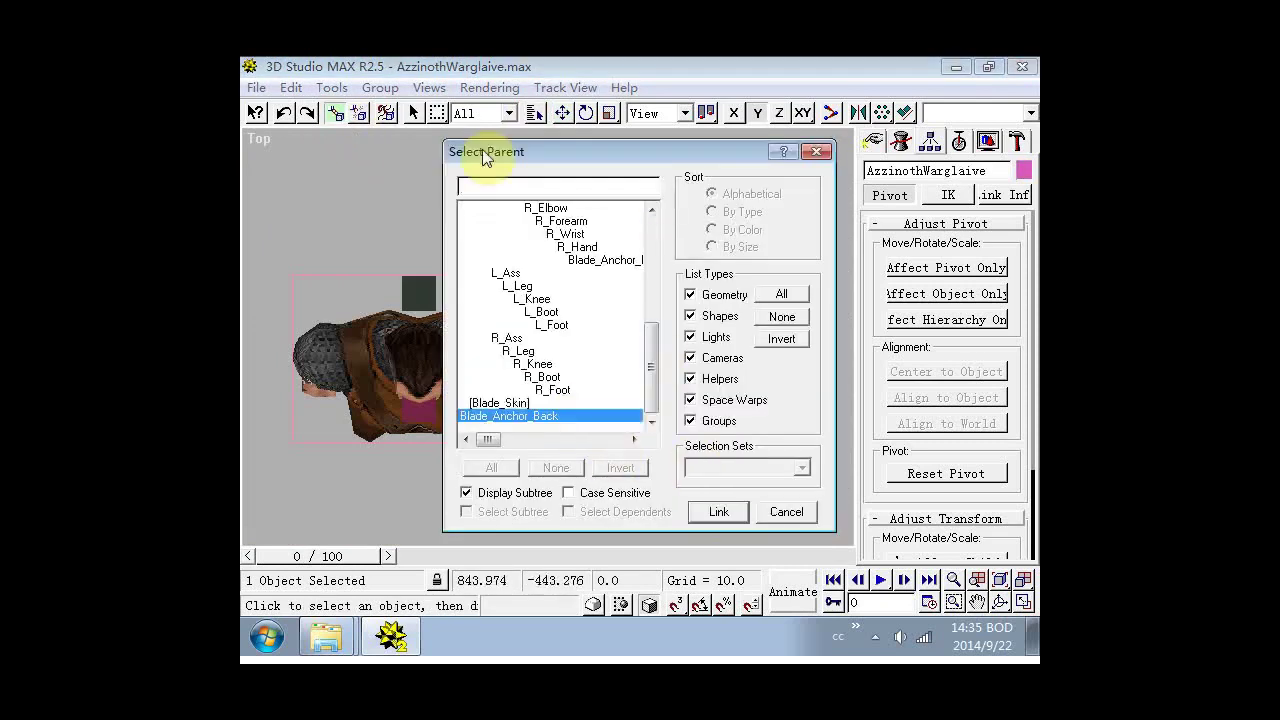
left_click(716, 512)
Select the weapon's Blade_Anchor_Back and center its pivot to the object, affecting the pivot only.
left_click(563, 113)
left_click(535, 113)
double_click(525, 412)
left_click(946, 268)
left_click(946, 372)
left_click(940, 268)
Align the weapon's Blade_Anchor_Back to the knight's Blade_Anchor_Back in X, Y and Z position, pivot point to pivot point.
left_click(905, 113)
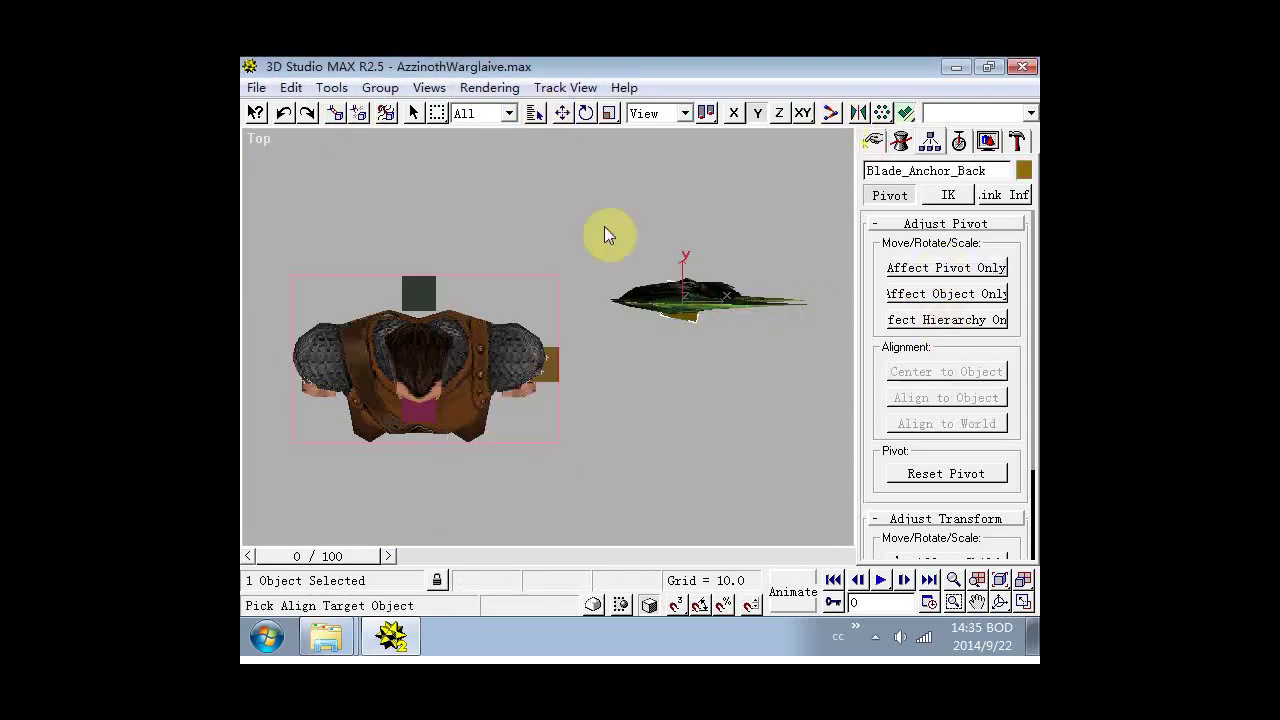
key("h")
left_click(600, 274)
left_click(714, 512)
left_click_drag(745, 151, 984, 165)
left_click_drag(640, 167, 805, 329)
left_click(663, 389)
left_click(739, 389)
left_click(813, 389)
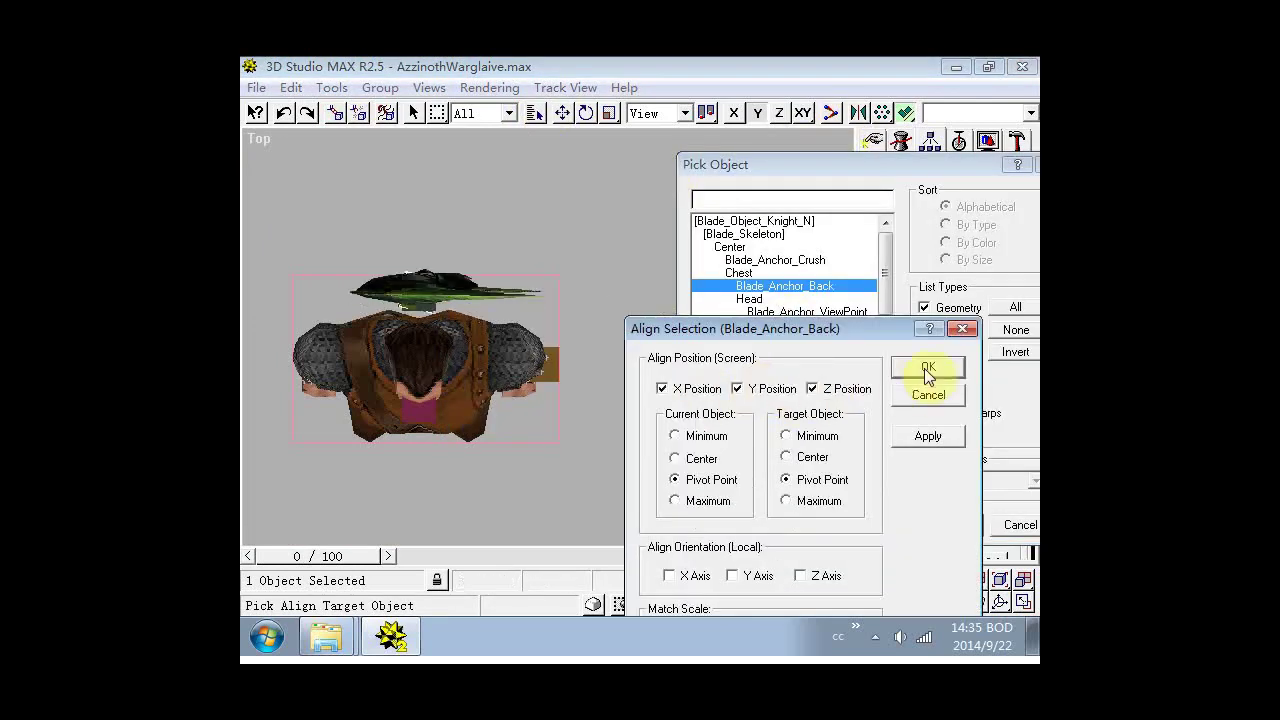
left_click(928, 368)
Examine how the warglaive sits on the knight in the Front, Right, Left, Top and Back views.
key("f")
scroll(594, 340, "down", 4)
key("r")
scroll(594, 388, "down", 2)
key("k")
key("l")
key("k")
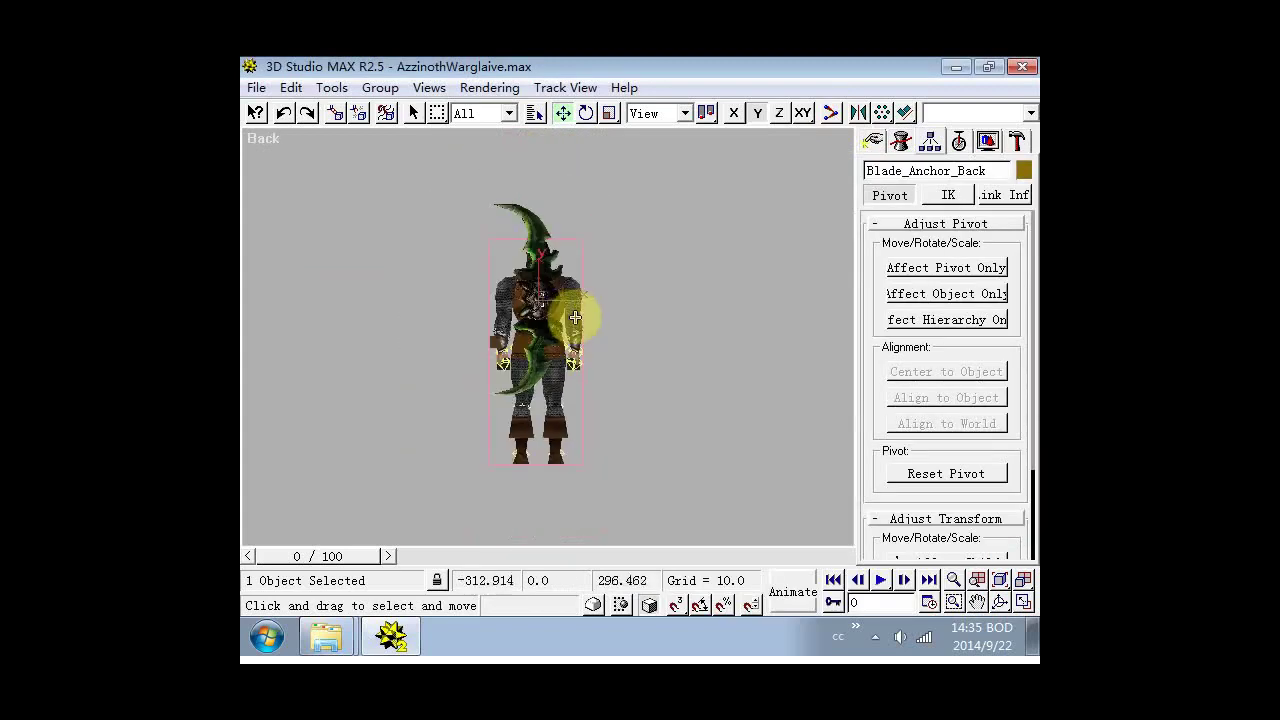
key("l")
key("t")
scroll(588, 350, "up", 4)
key("r")
scroll(588, 344, "down", 4)
key("k")
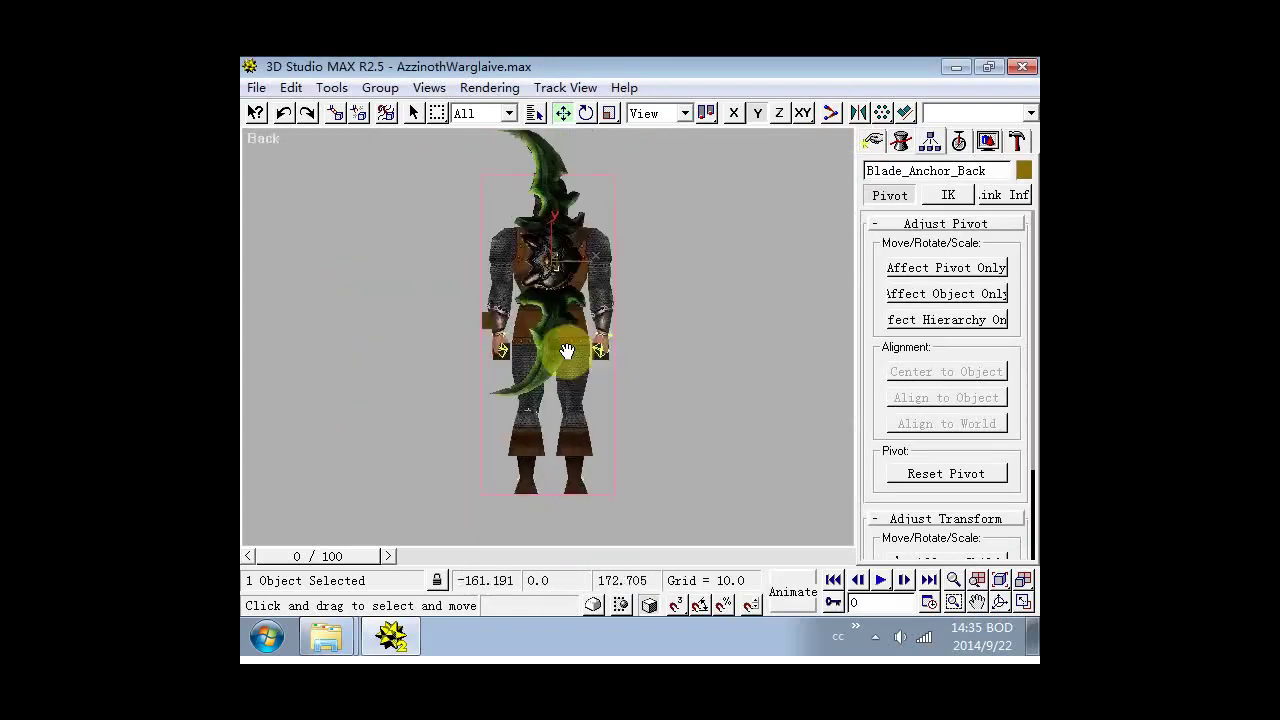
middle_click_drag(566, 351, 568, 394)
Align the weapon's Blade_Anchor_Back to the knight's Blade_Anchor_Back in local orientation on the X, Y and Z axes.
left_click(905, 113)
key("h")
left_click_drag(765, 152, 963, 154)
left_click(750, 274)
left_click(914, 512)
left_click(674, 449)
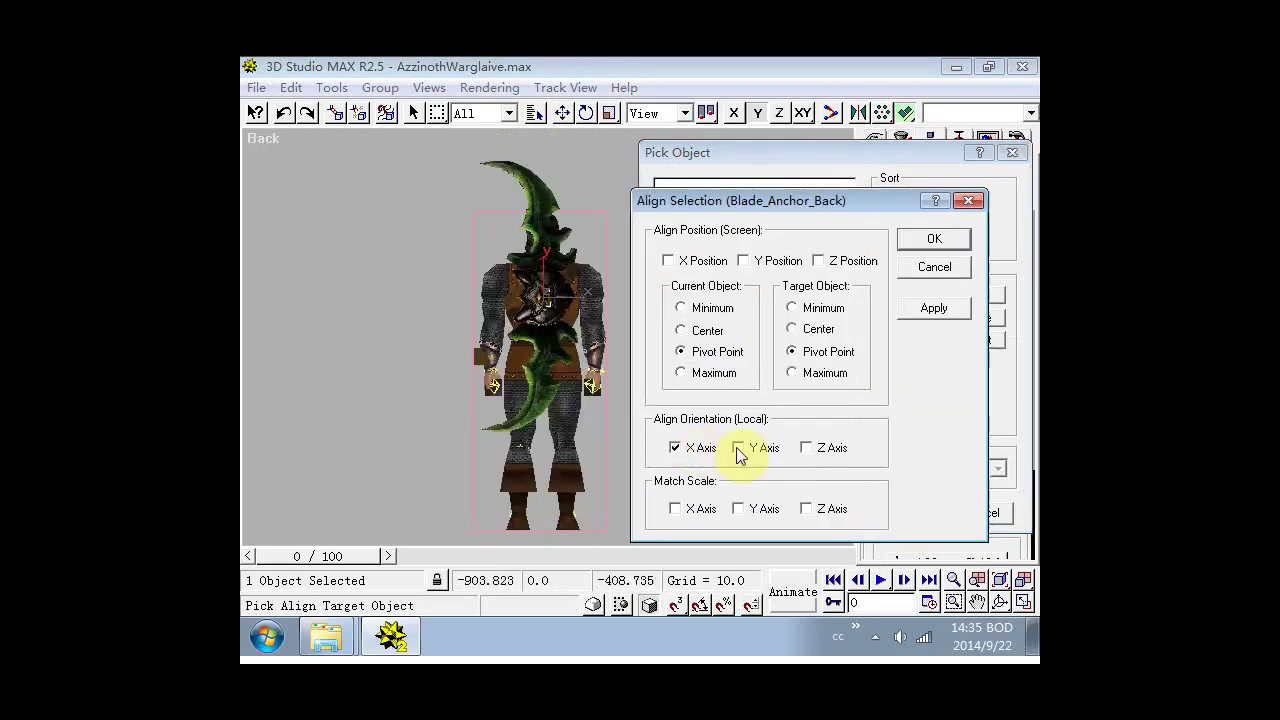
left_click(731, 449)
left_click(803, 449)
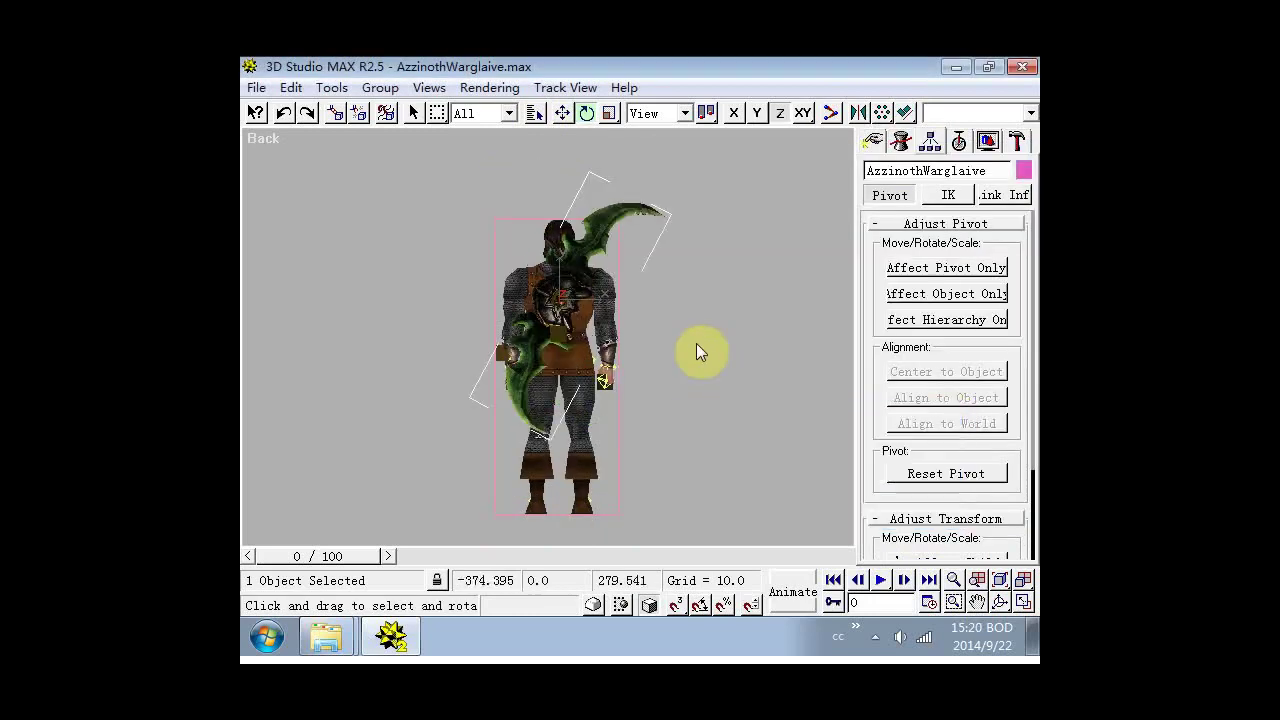
Deselect the warglaive and examine its placement on the knight's back from an angled view, checking the object list.
left_click(640, 300)
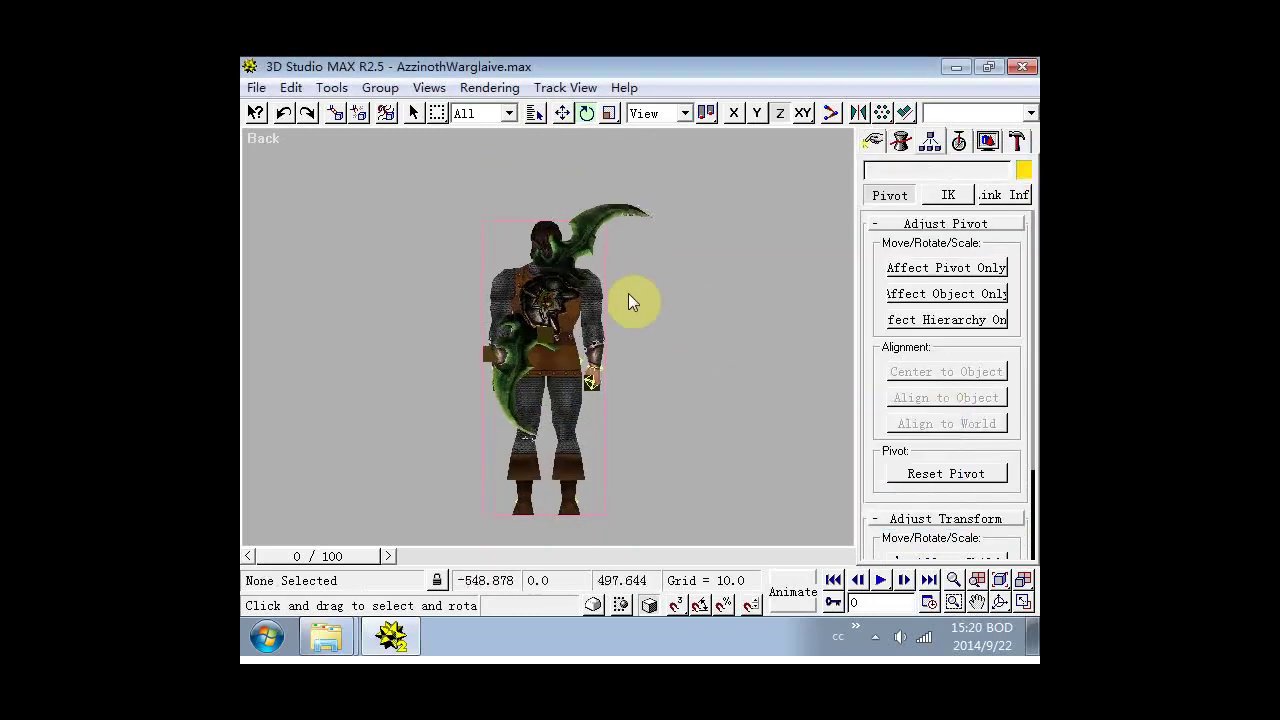
key("ctrl+r")
left_click_drag(618, 362, 514, 357)
middle_click_drag(562, 254, 640, 246)
left_click(563, 113)
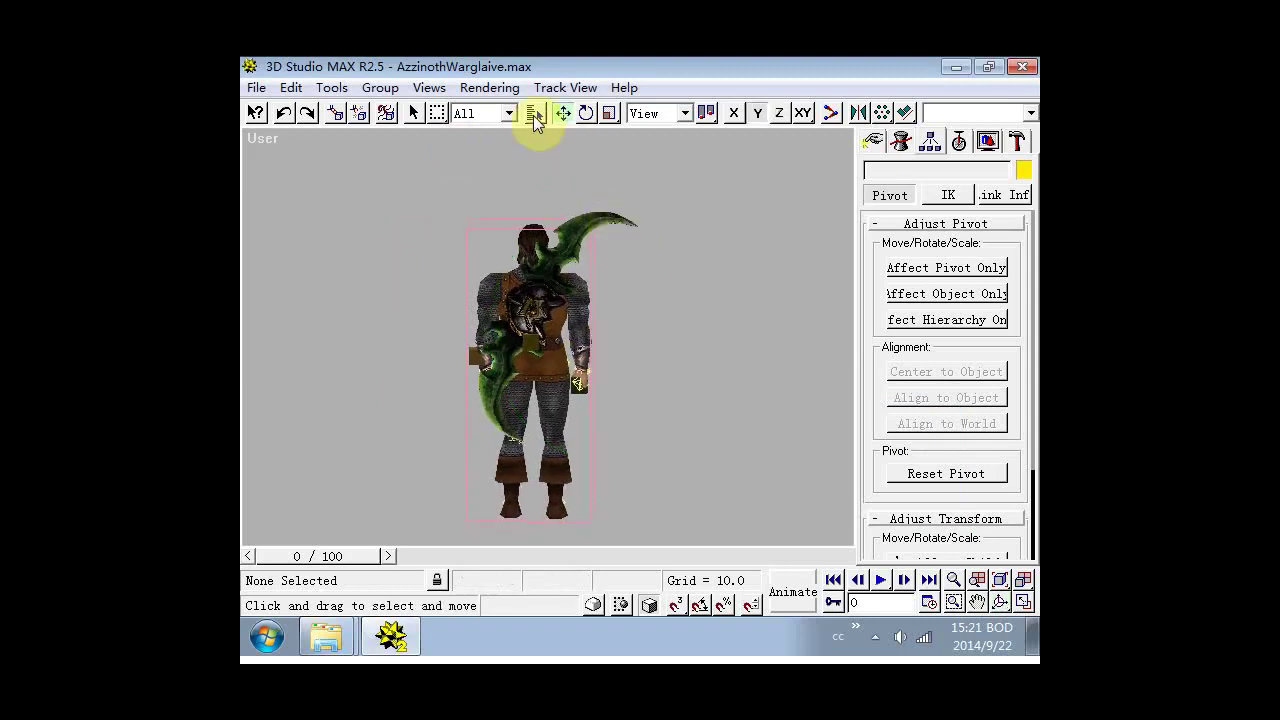
left_click(534, 115)
scroll(632, 404, "down", 10)
double_click(632, 412)
left_click(771, 235)
Select every knight object from Blade_Object_Knight_N through Blade_Skin and delete them, keeping the warglaive and its anchors.
left_click(534, 113)
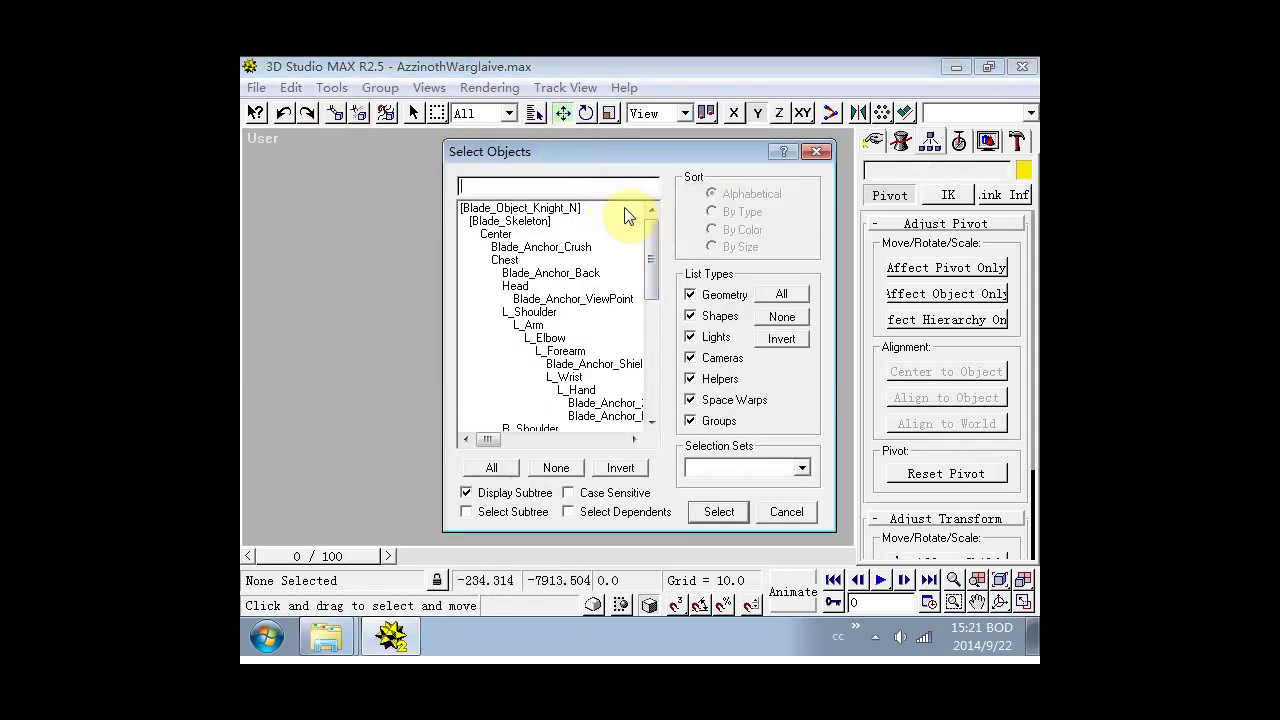
left_click_drag(613, 212, 594, 352)
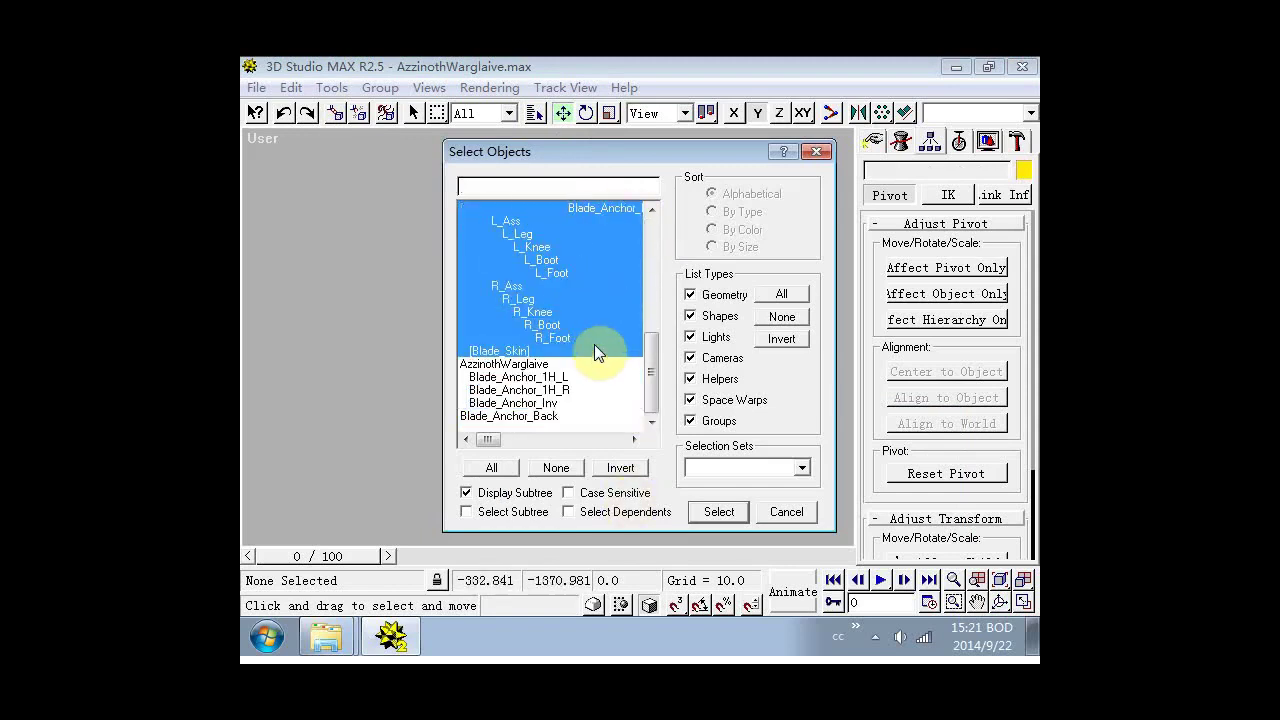
left_click(725, 511)
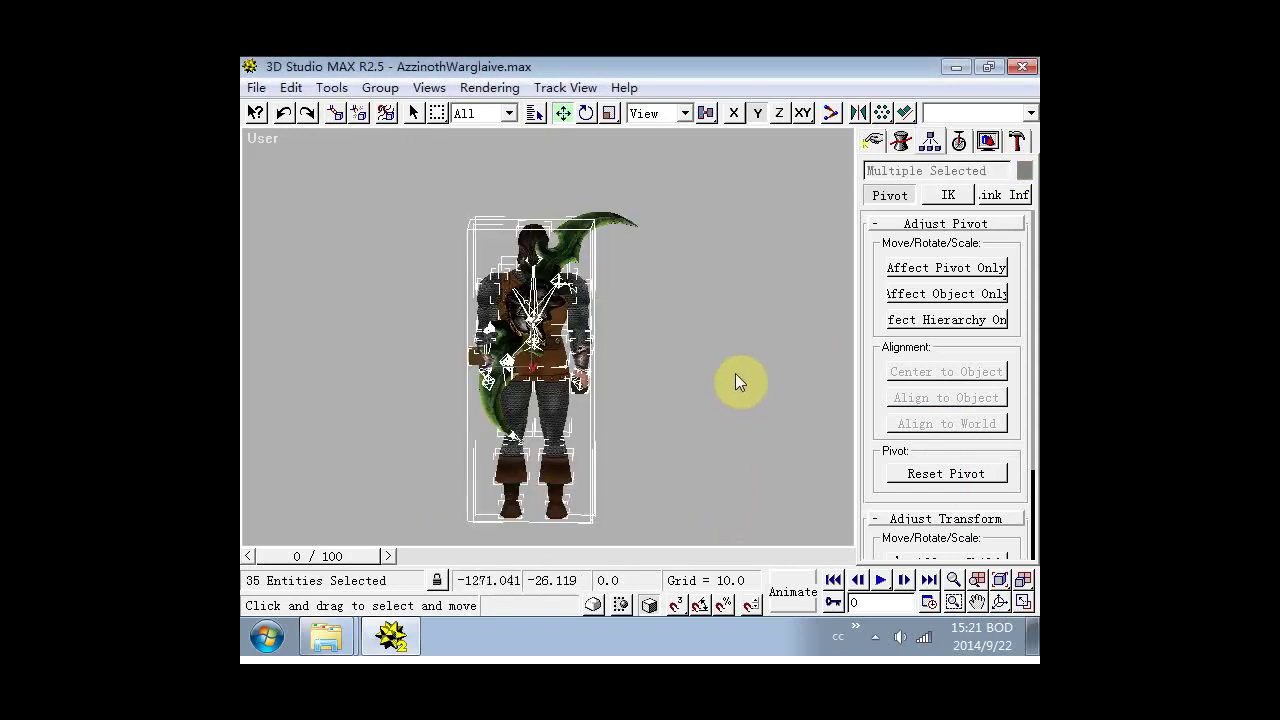
left_click(290, 88)
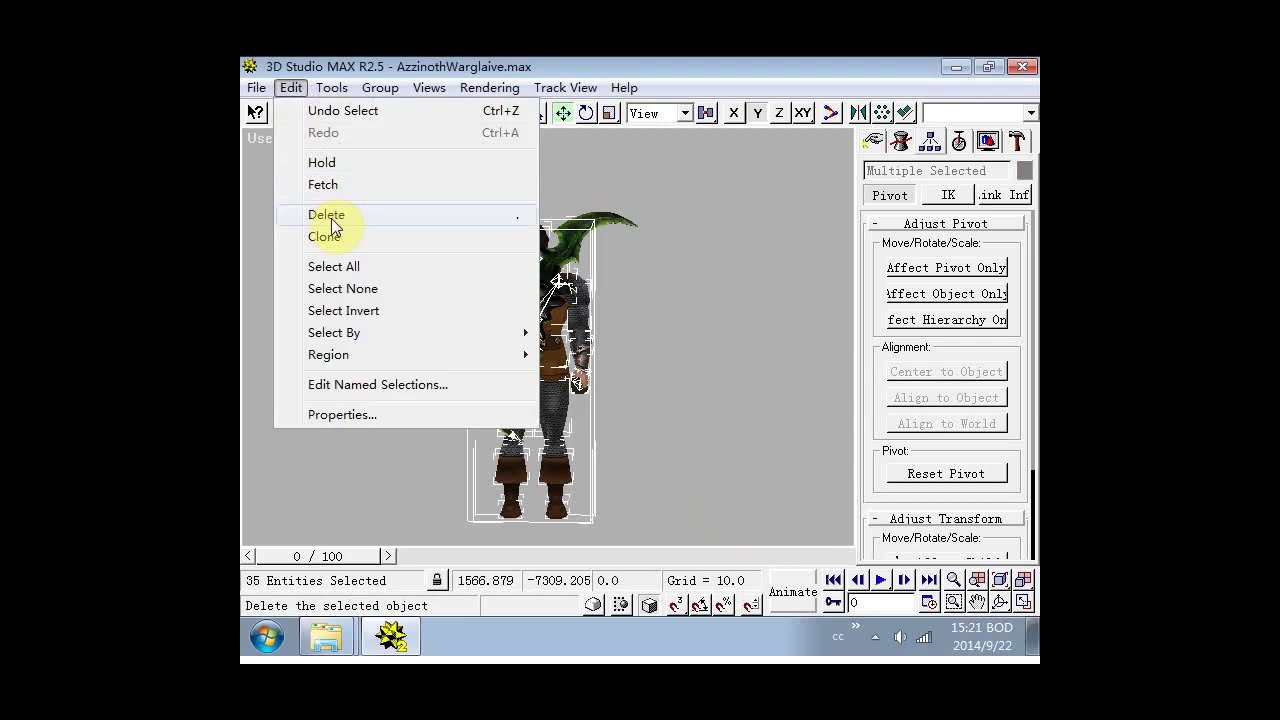
left_click(331, 216)
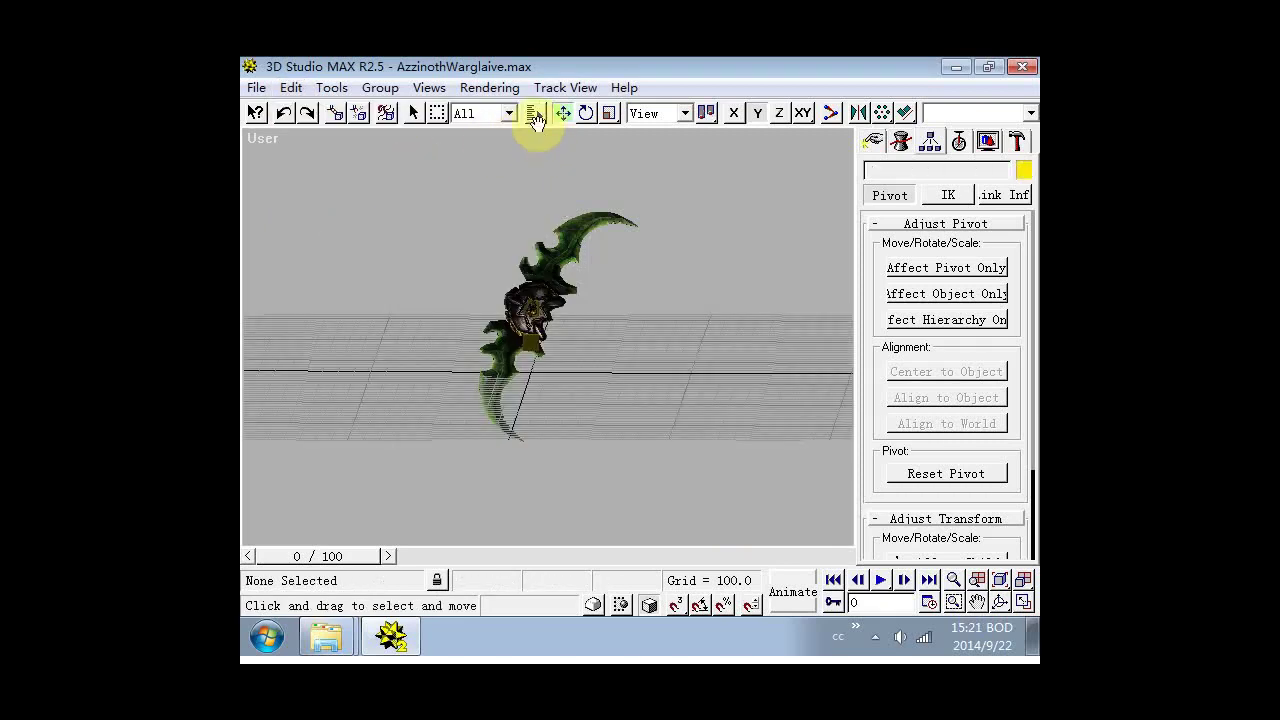
Link Blade_Anchor_Back to the AzzinothWarglaive as its parent.
left_click(535, 114)
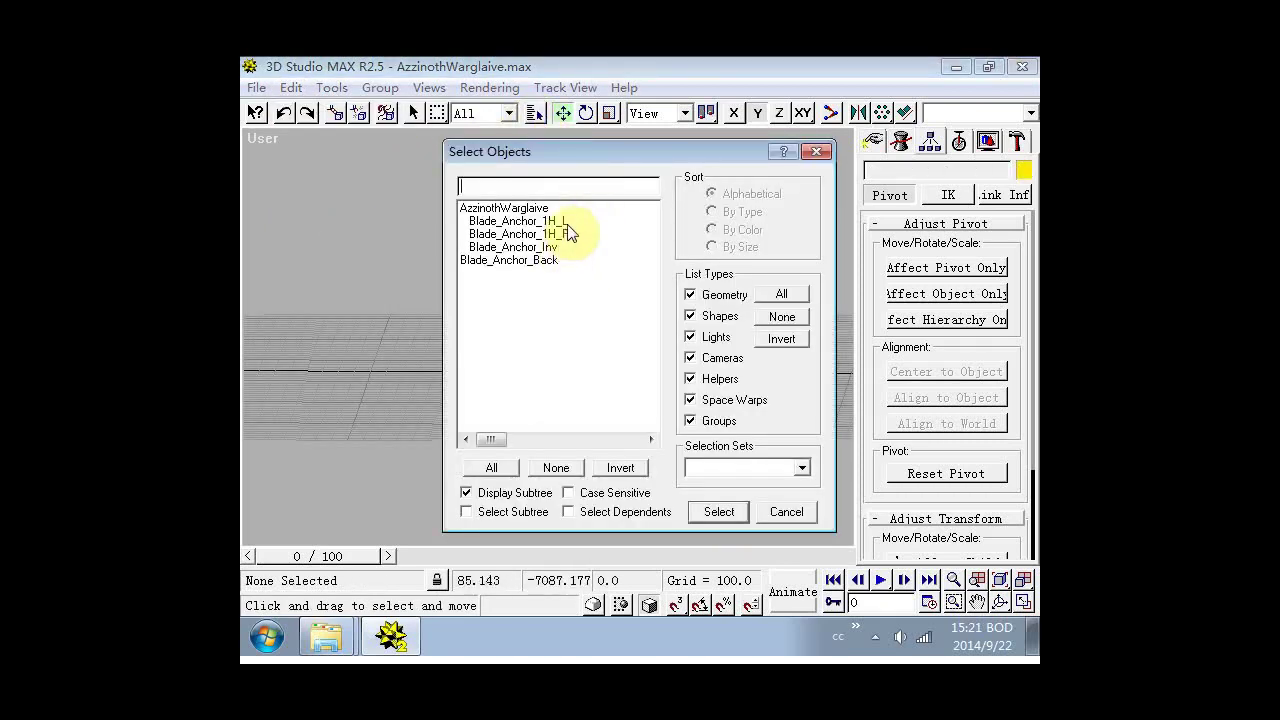
left_click(540, 260)
left_click(712, 511)
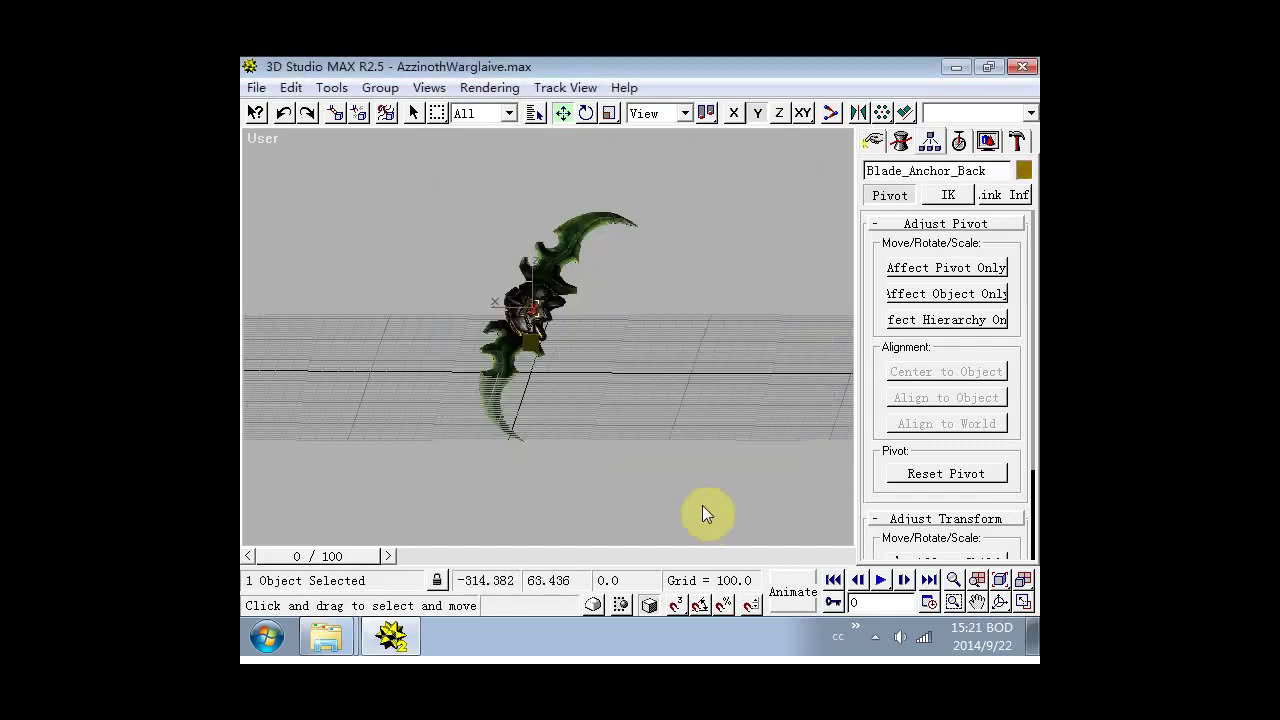
left_click(540, 116)
left_click(540, 208)
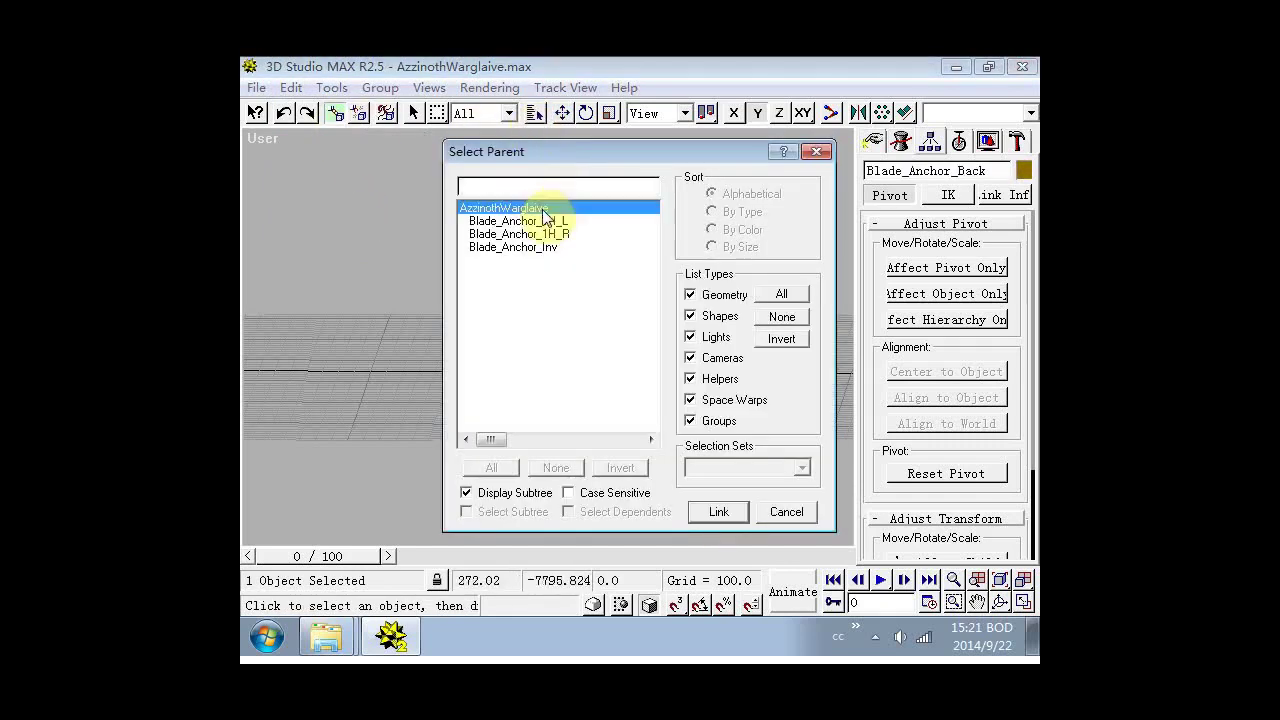
left_click(563, 113)
Select the AzzinothWarglaive and set its absolute world position to 0 on the X, Y and Z axes.
left_click(535, 113)
left_click(565, 208)
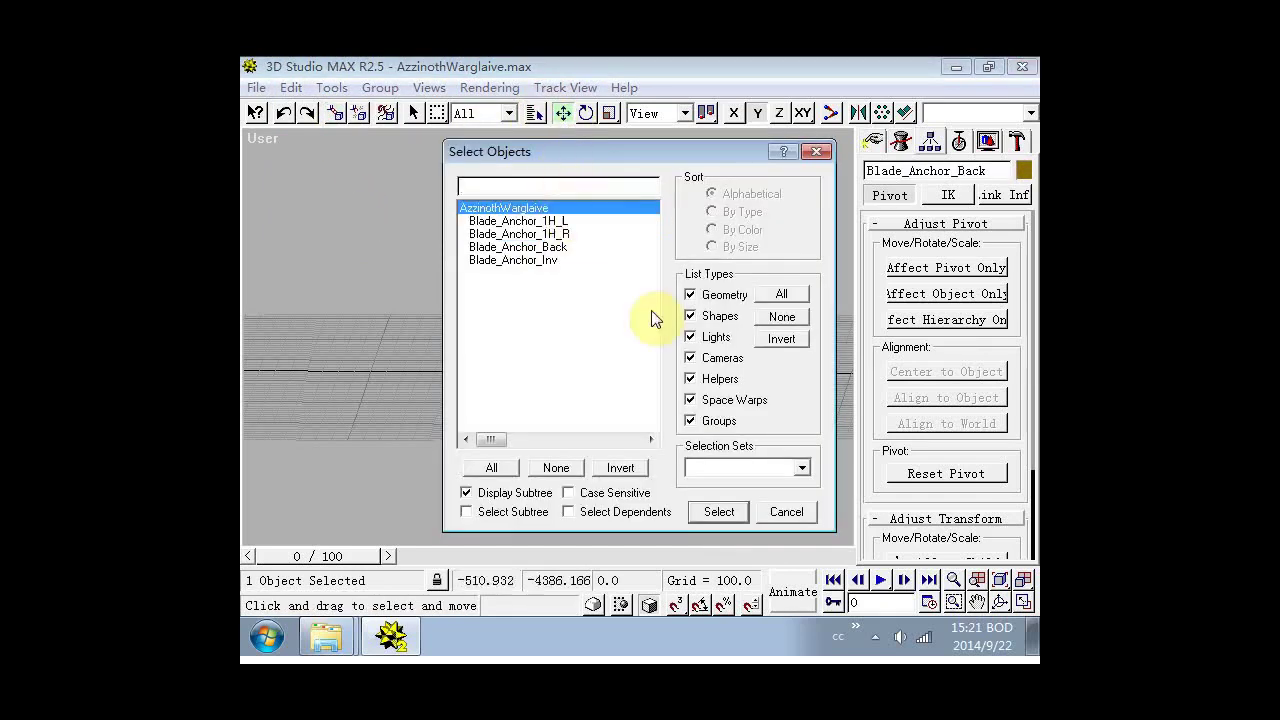
left_click(716, 510)
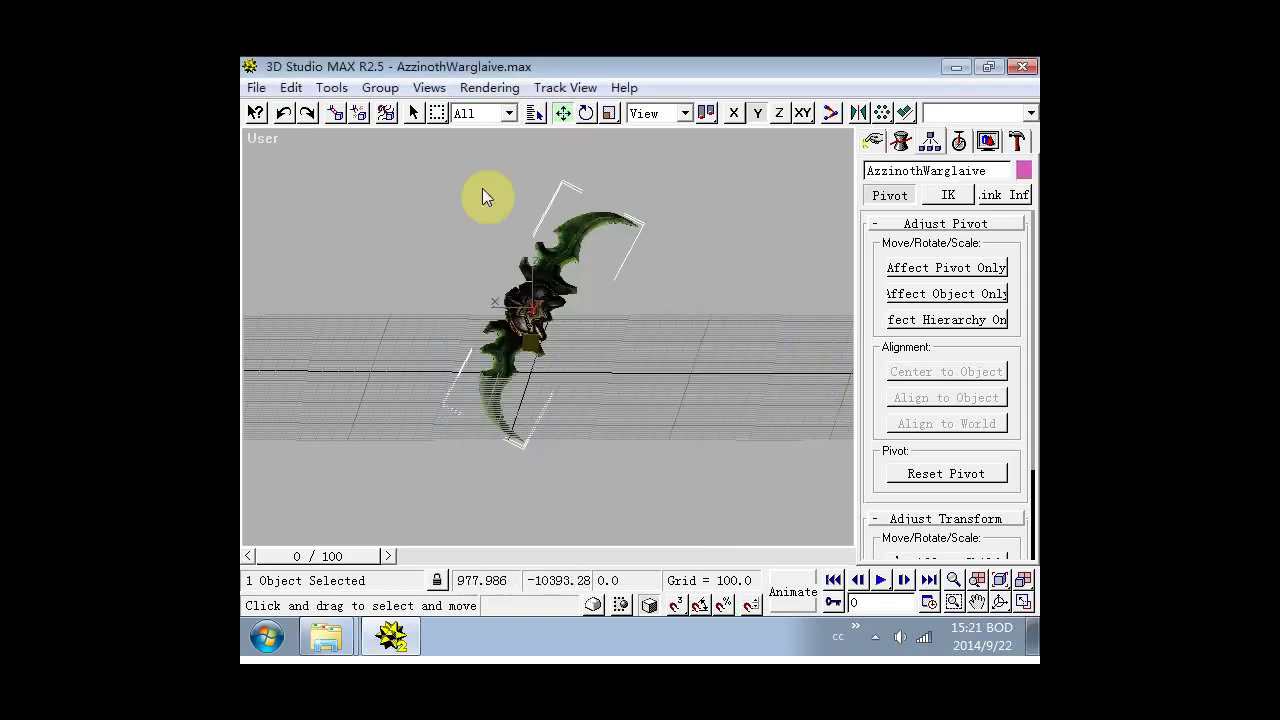
left_click(333, 88)
left_click(360, 108)
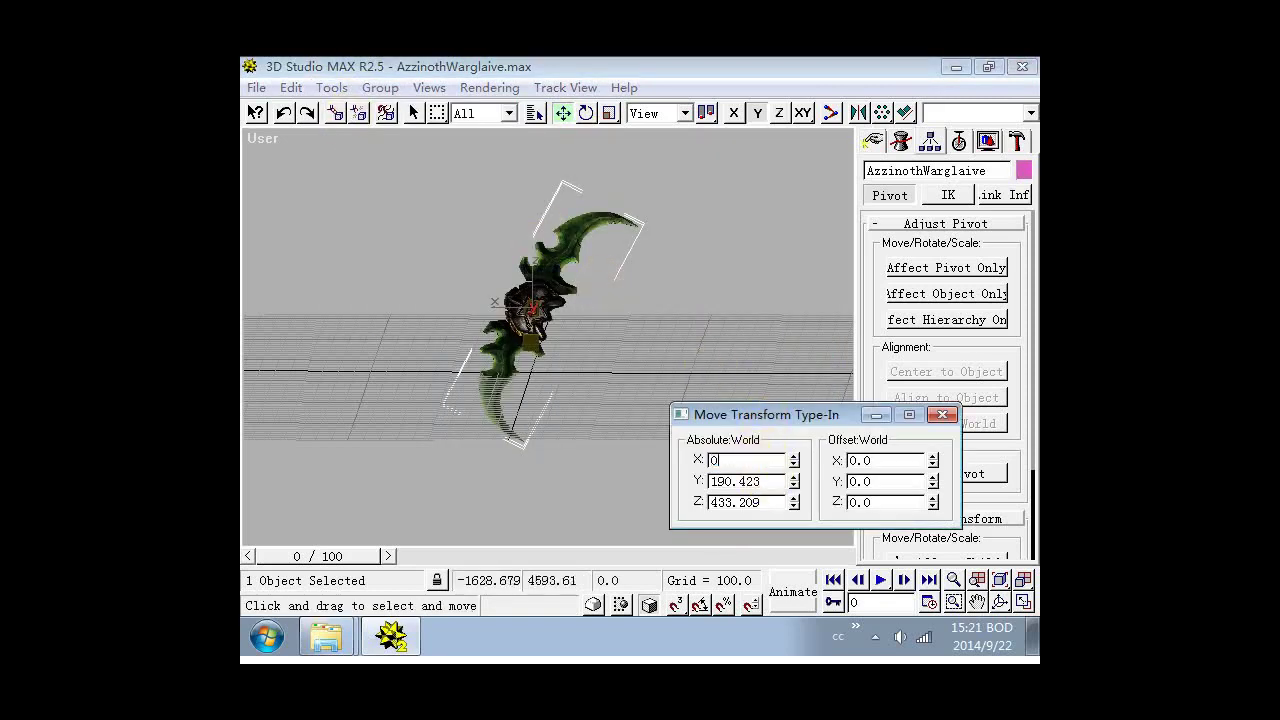
type("0")
double_click(766, 482)
type("0")
double_click(775, 502)
type("0")
key("Return")
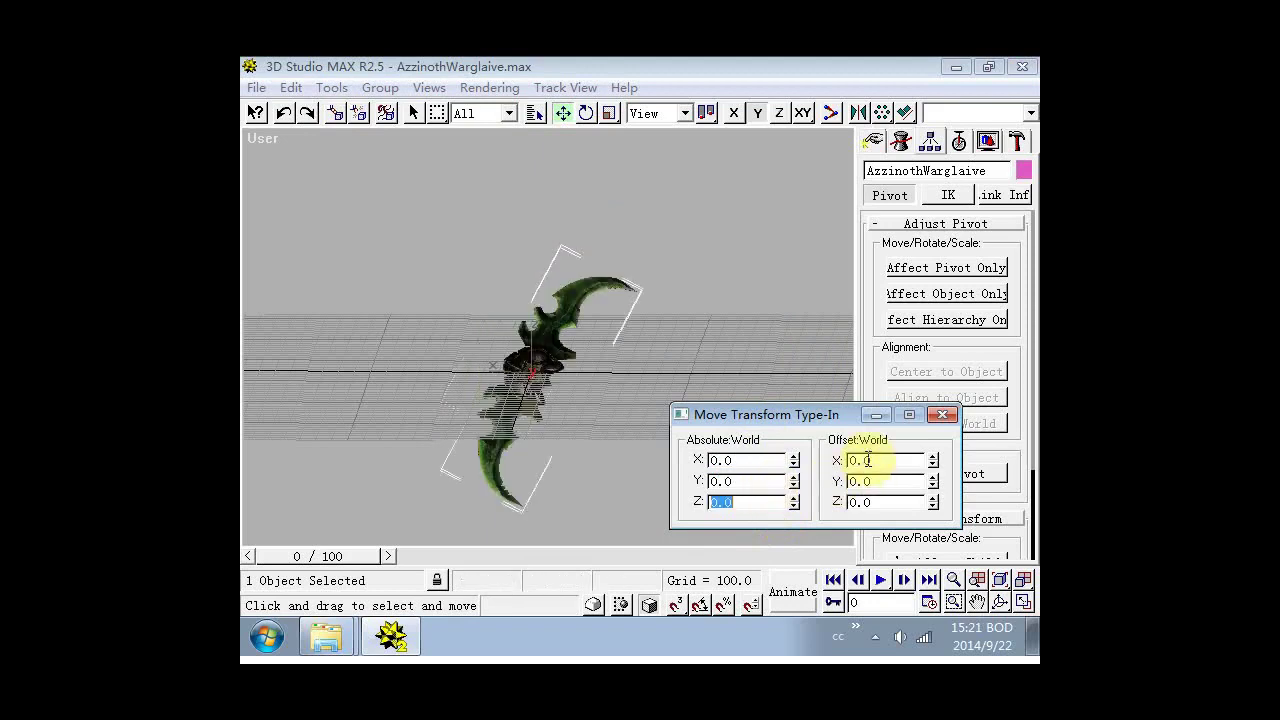
left_click(943, 416)
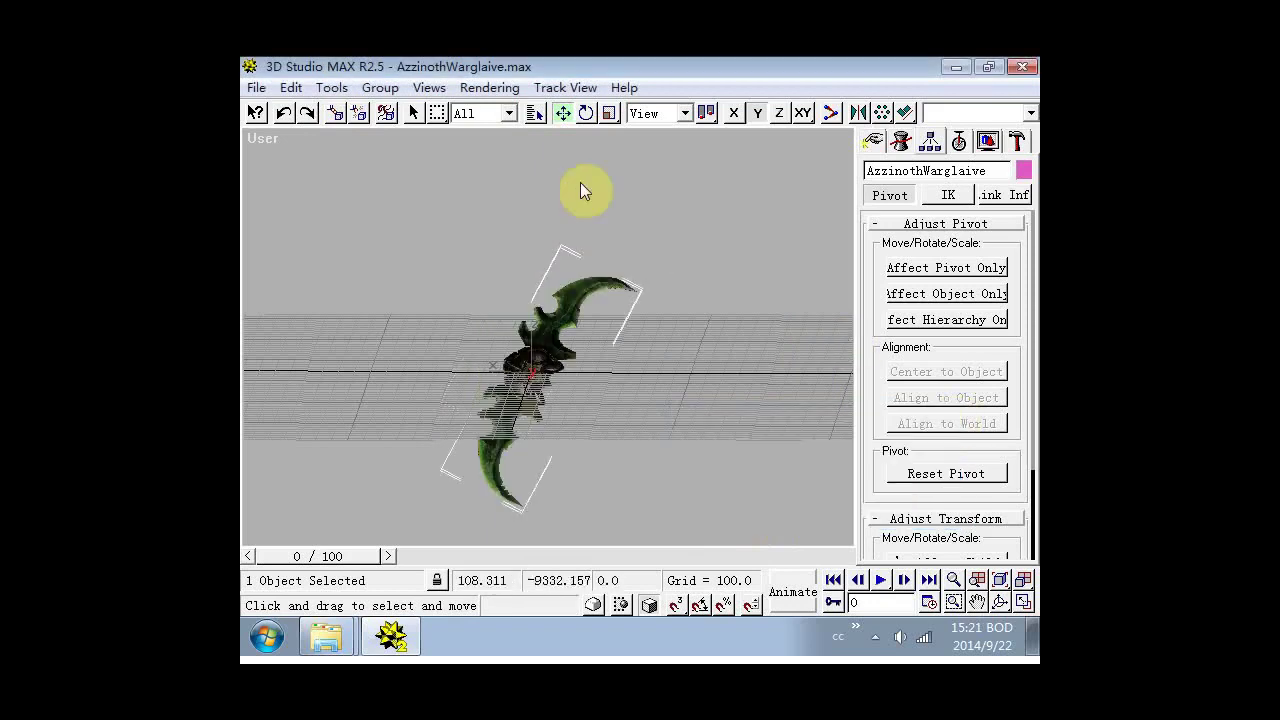
Set the AzzinothWarglaive's absolute world rotation to 0 on the X, Y and Z axes and deselect it.
left_click(335, 89)
left_click(345, 108)
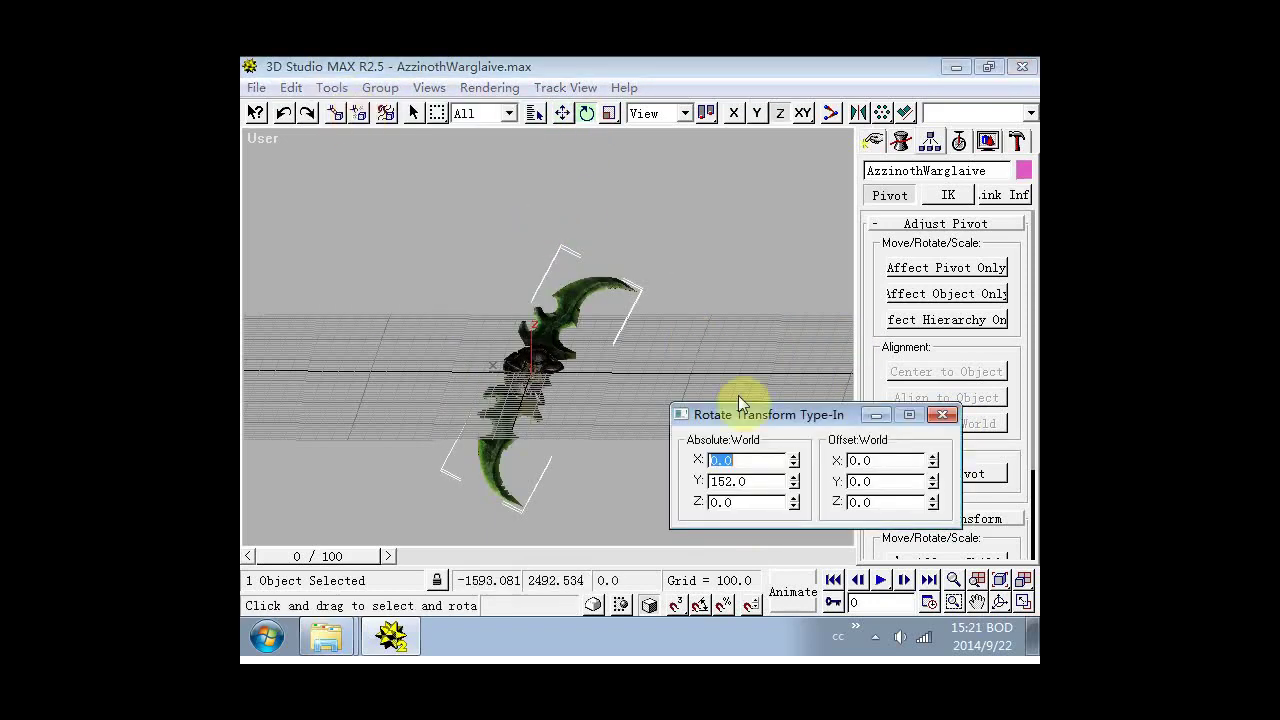
type("0")
double_click(755, 503)
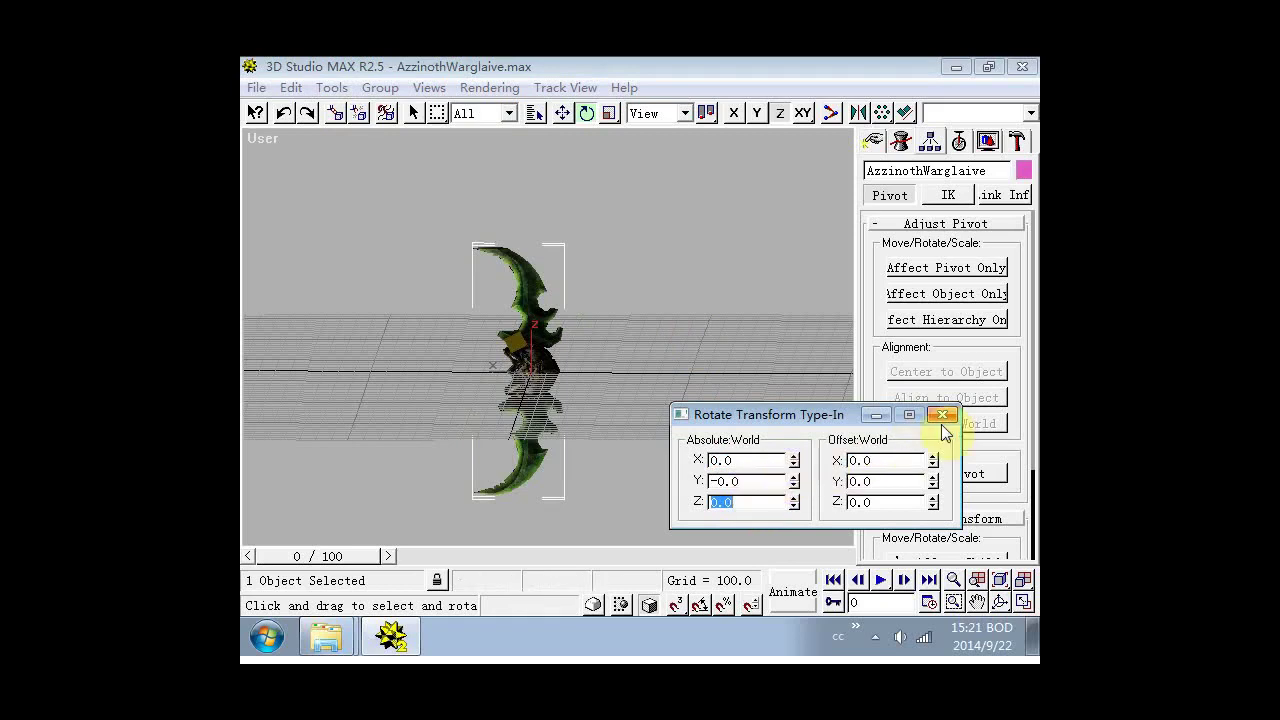
left_click(942, 416)
left_click(630, 364)
Examine the warglaive and its anchors at the origin in the Front view, then clear the selection.
scroll(629, 362, "up", 2)
scroll(629, 340, "down", 4)
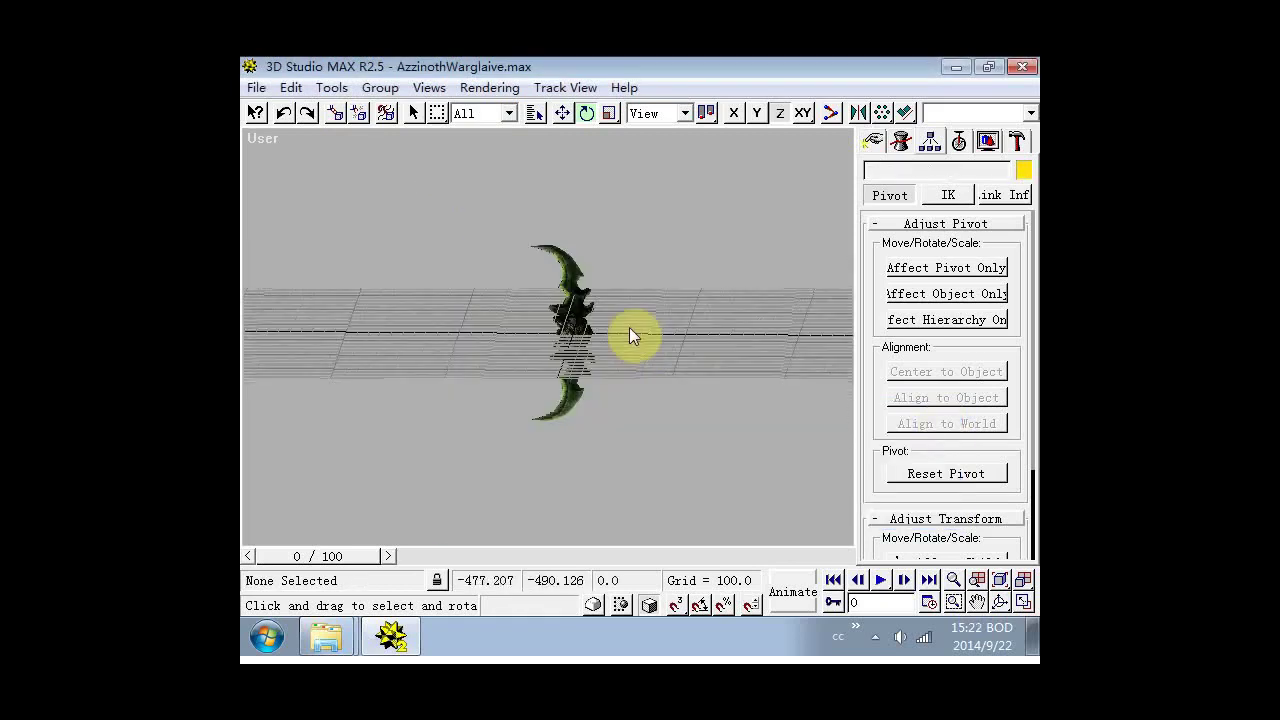
left_click(578, 314)
key("f")
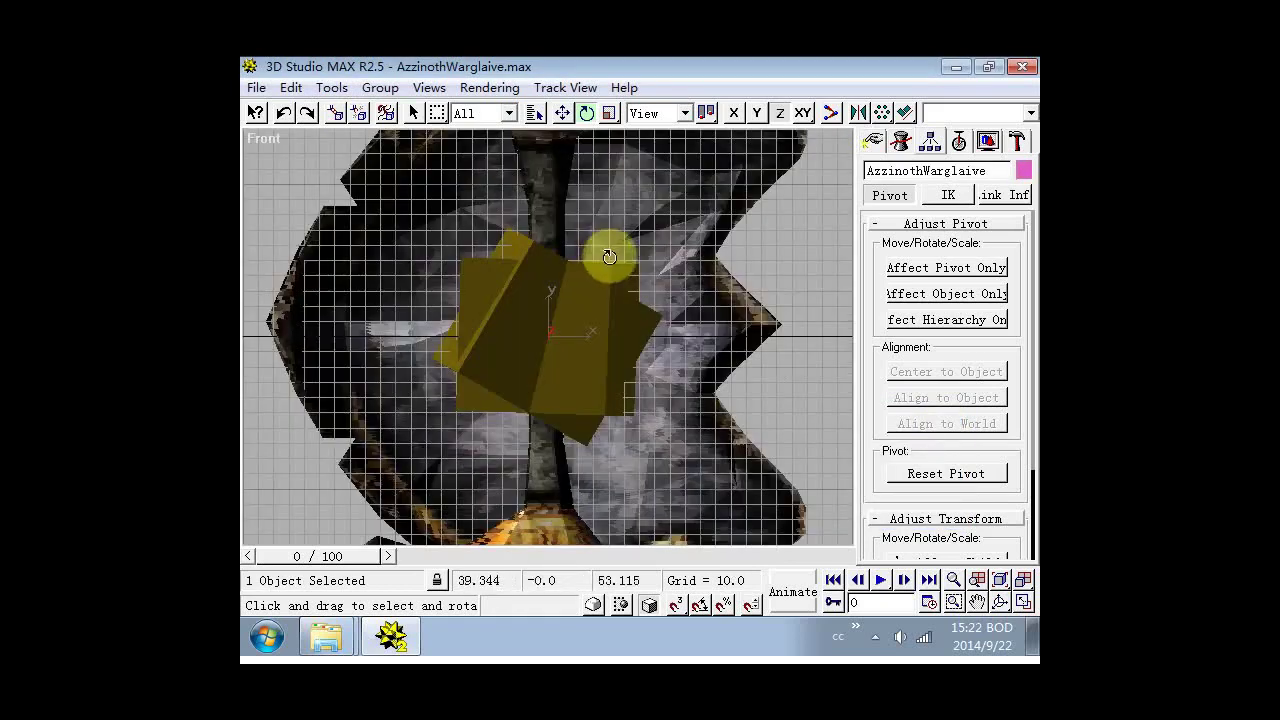
middle_click_drag(611, 257, 603, 260)
scroll(610, 262, "down", 5)
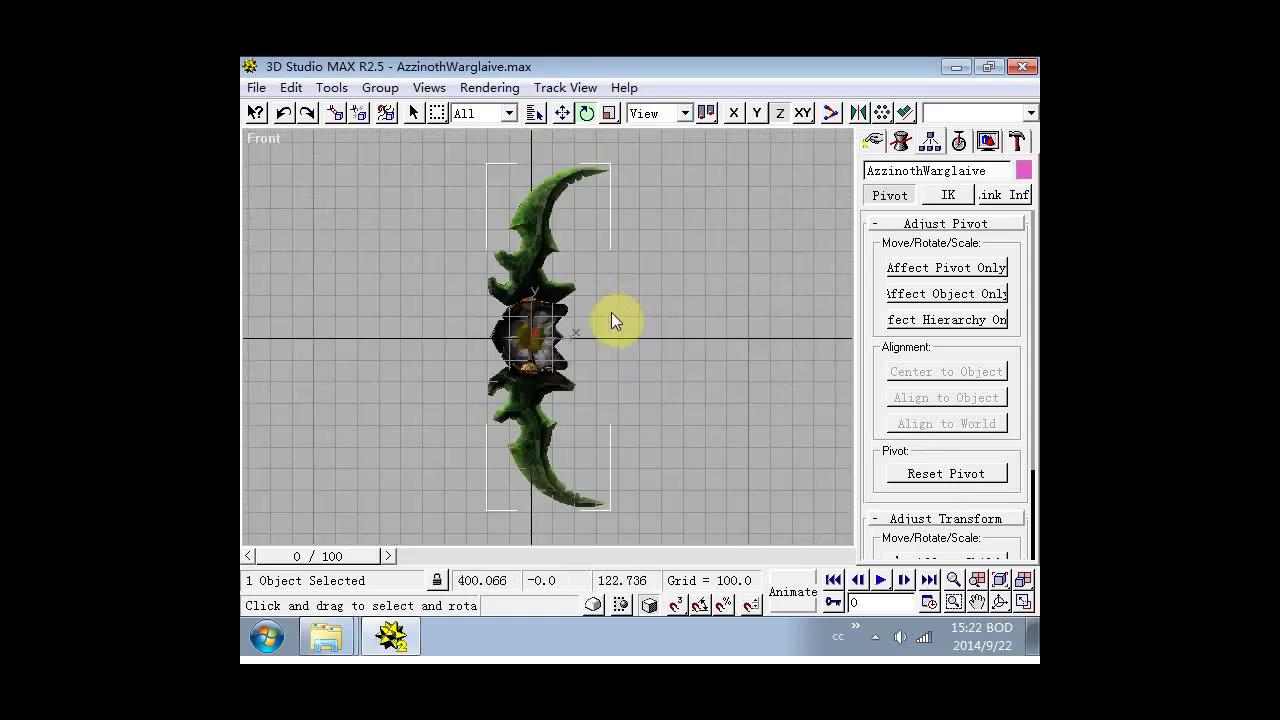
middle_click_drag(612, 314, 648, 317)
left_click(727, 268)
Select Blade_Anchor_1H_L, Blade_Anchor_1H_R, Blade_Anchor_Back and Blade_Anchor_Inv, unlink them from the AzzinothWarglaive and check the hierarchy.
left_click(534, 113)
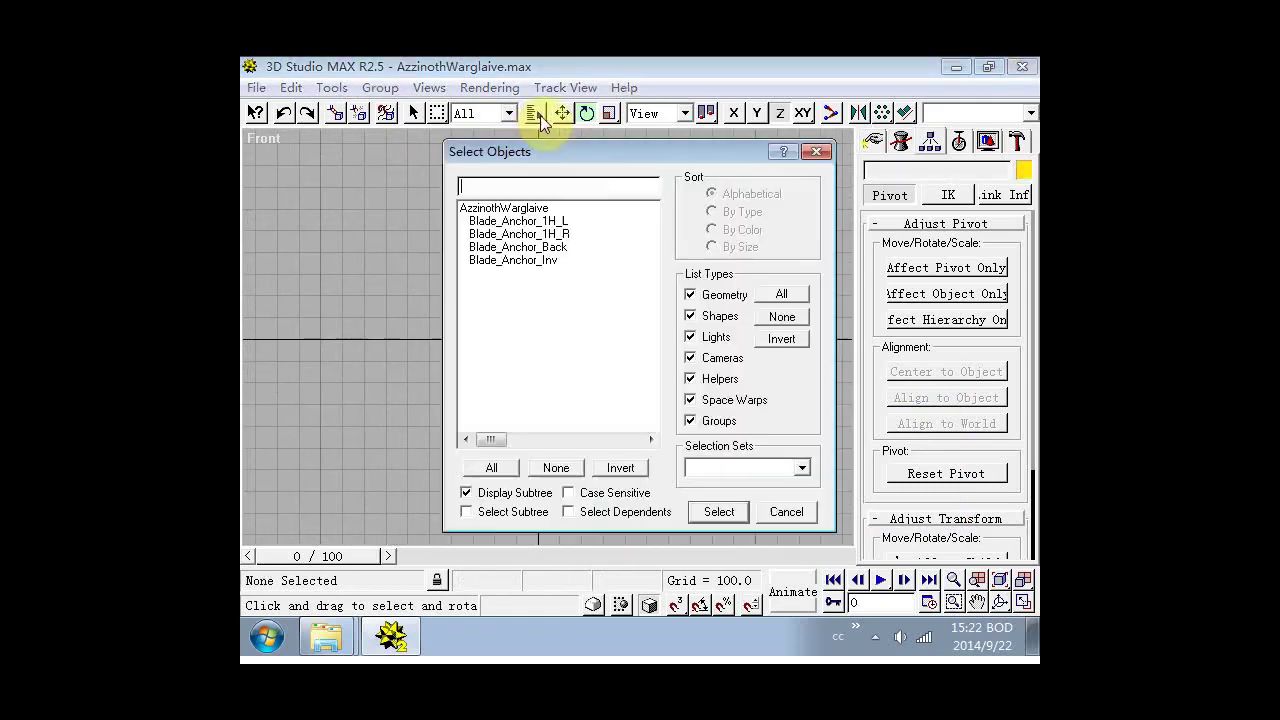
left_click_drag(566, 218, 577, 278)
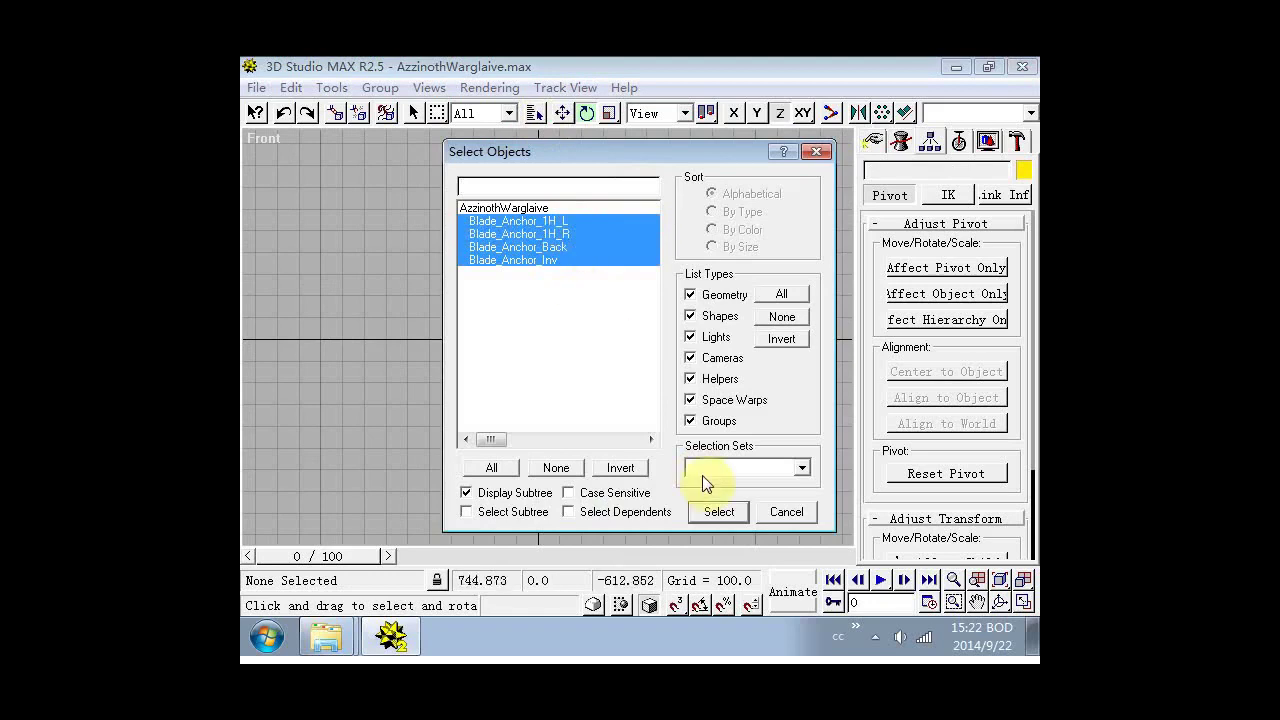
left_click(718, 511)
left_click(534, 113)
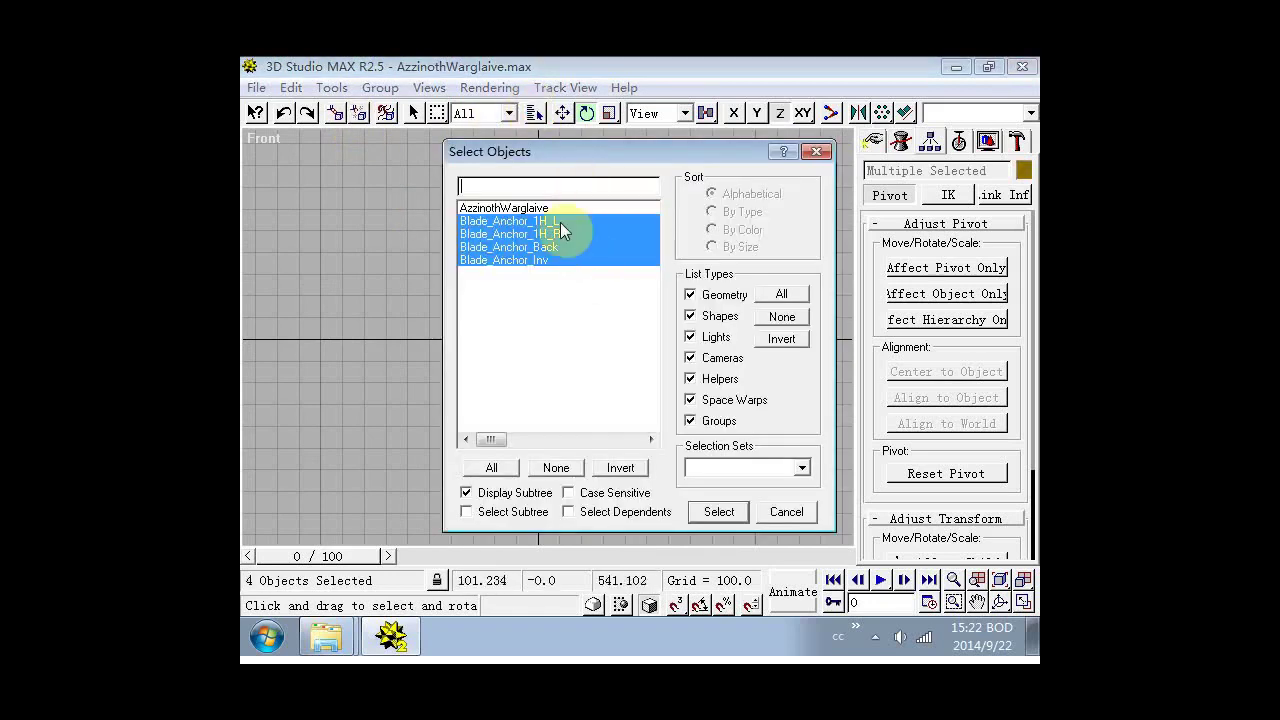
left_click(816, 151)
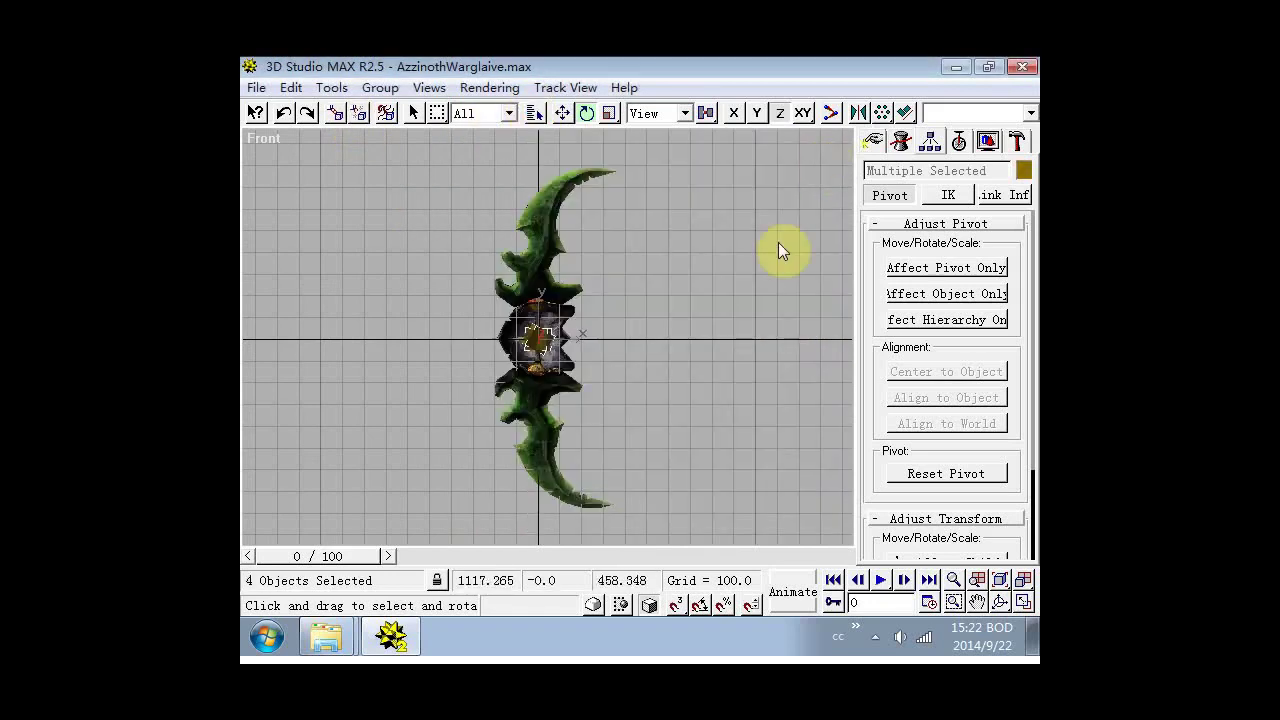
Create a prism beside the warglaive in the Front view with sides about 64, 217 and 213 and height about -37.
left_click(875, 145)
left_click(985, 341)
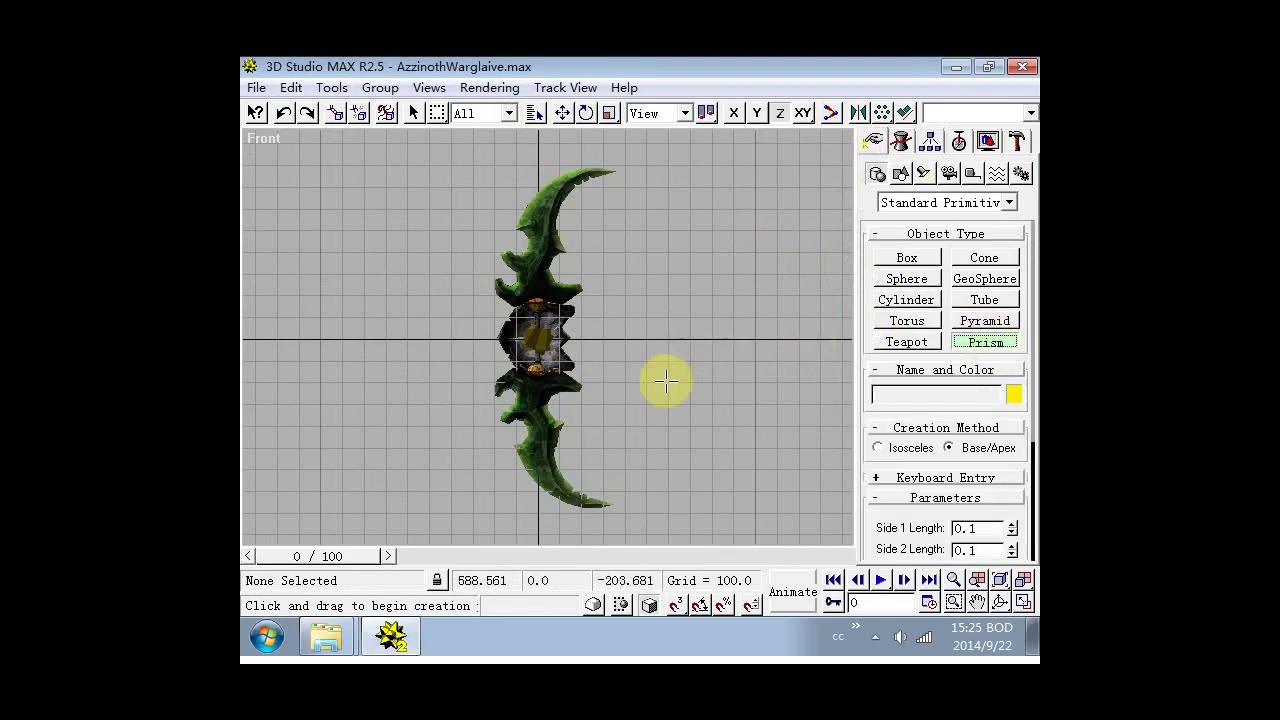
left_click_drag(666, 381, 722, 397)
scroll(889, 425, "down", 3)
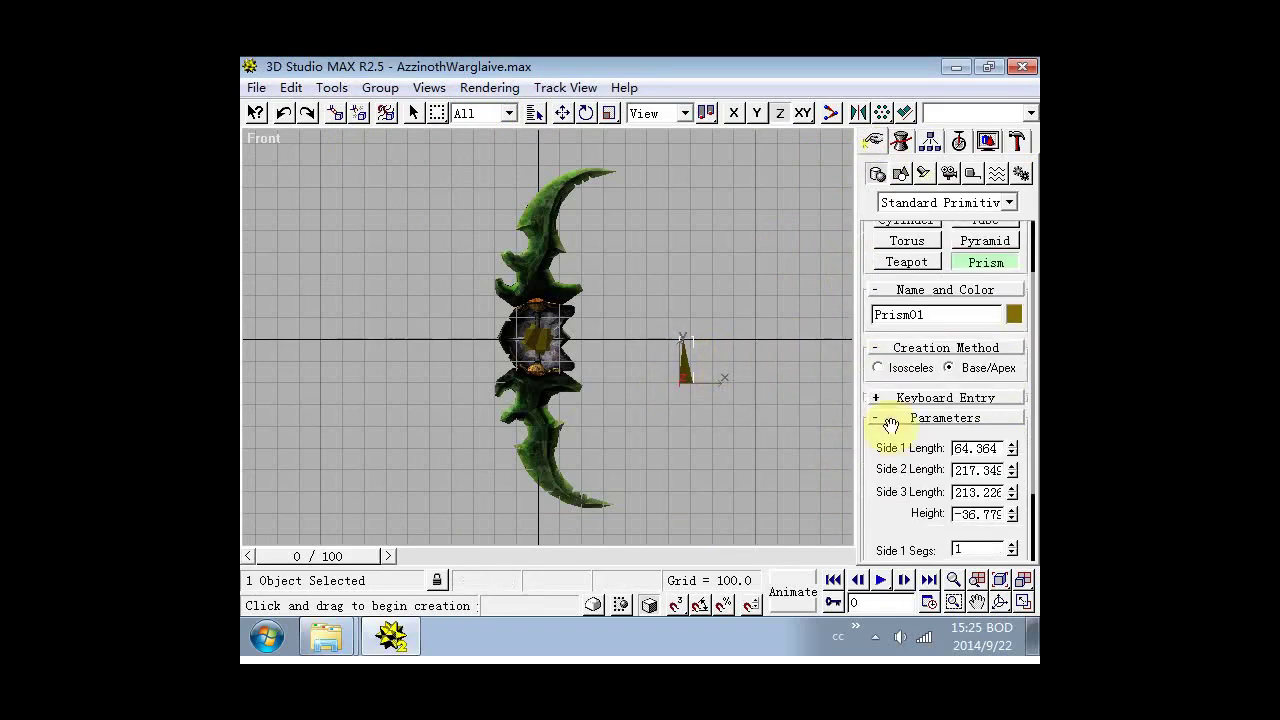
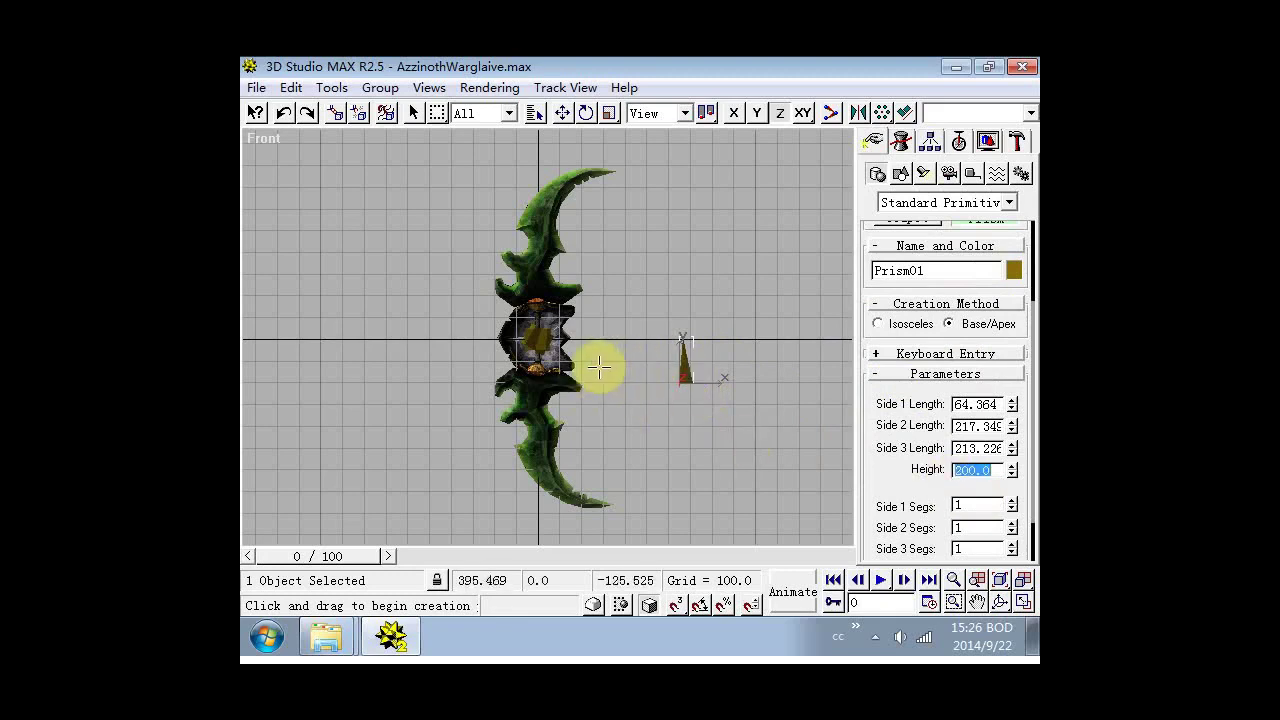
Set the prism's height to 200, name it Blade_Edge_1 and get it selected for rotating.
key("k")
key("ctrl+r")
left_click_drag(531, 367, 474, 143)
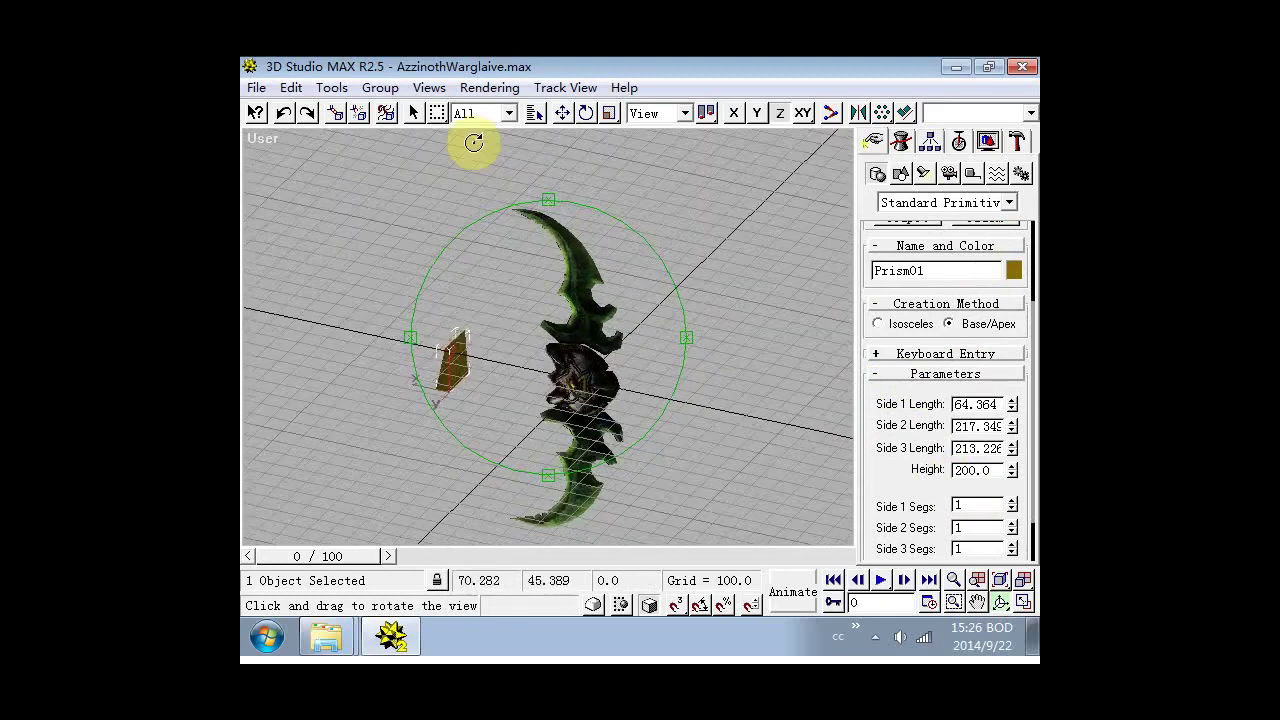
right_click(651, 394)
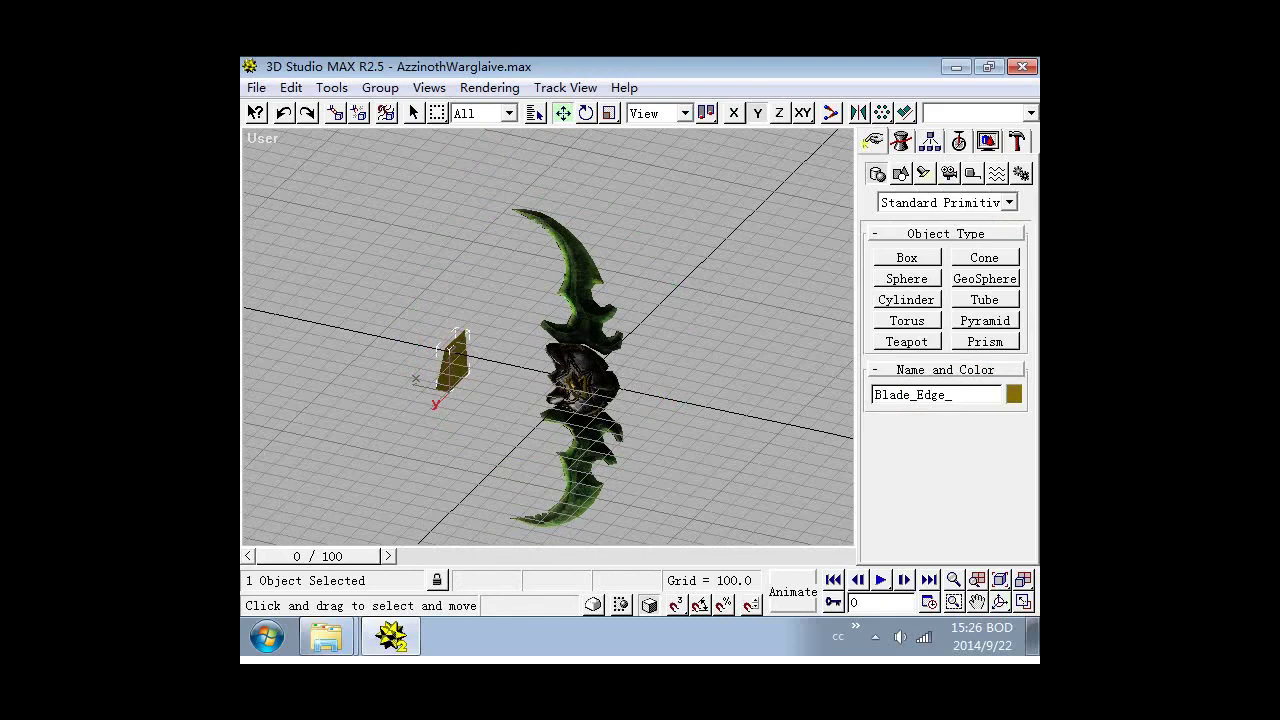
left_click(444, 232)
left_click(447, 361)
left_click(587, 114)
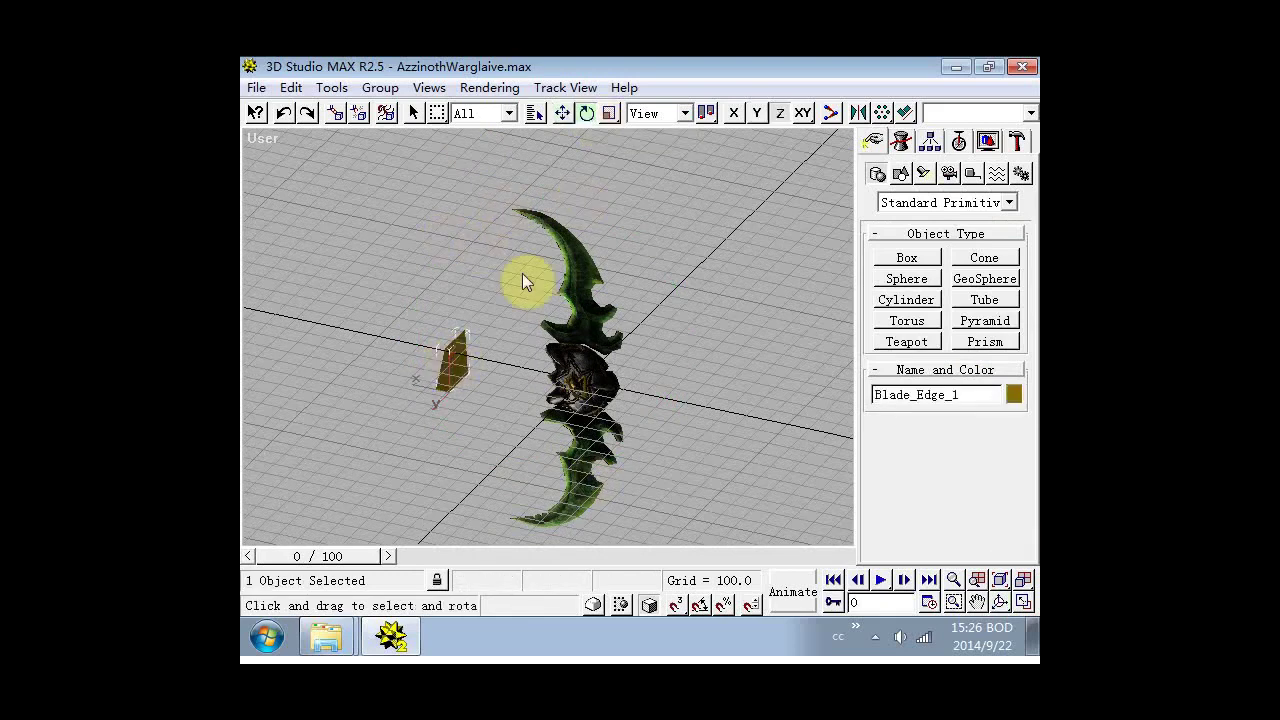
Rotate Blade_Edge_1 by a world offset of 90 degrees about Z.
left_click(331, 88)
left_click(350, 107)
type("90")
key("Return")
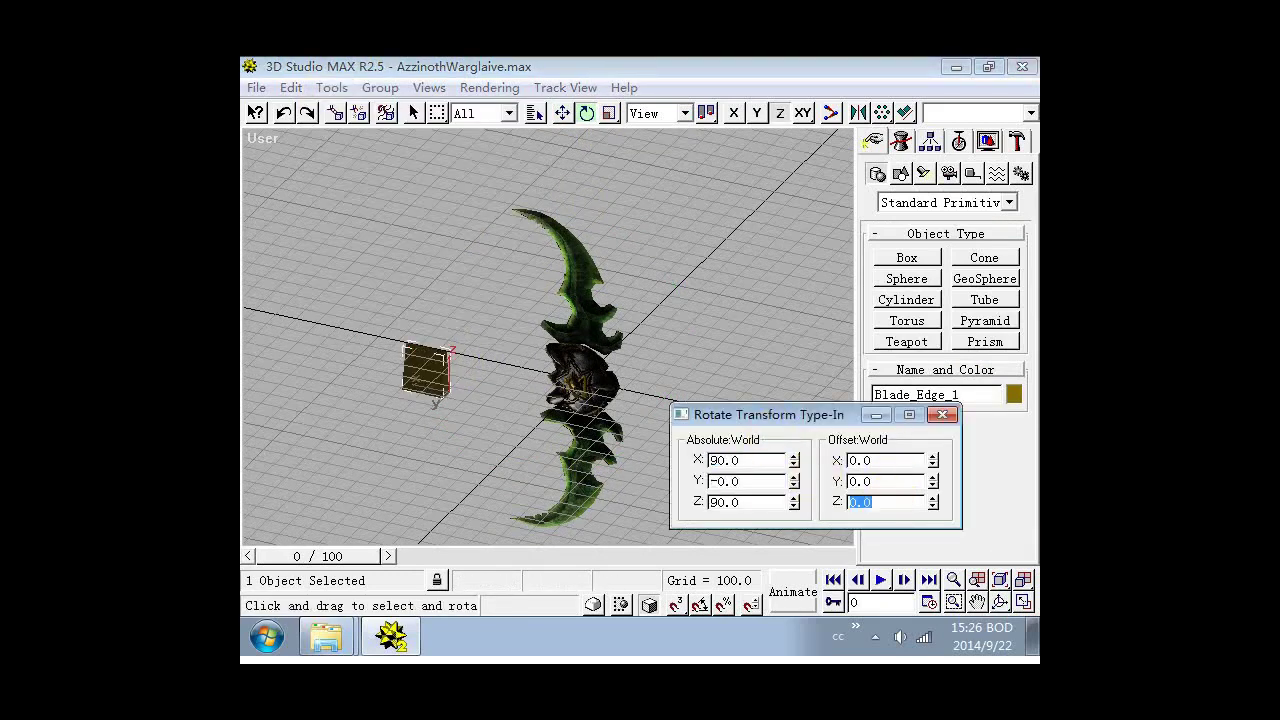
Try a further 90-degree world offset rotation on Blade_Edge_1, and undo it.
type("90")
key("Return")
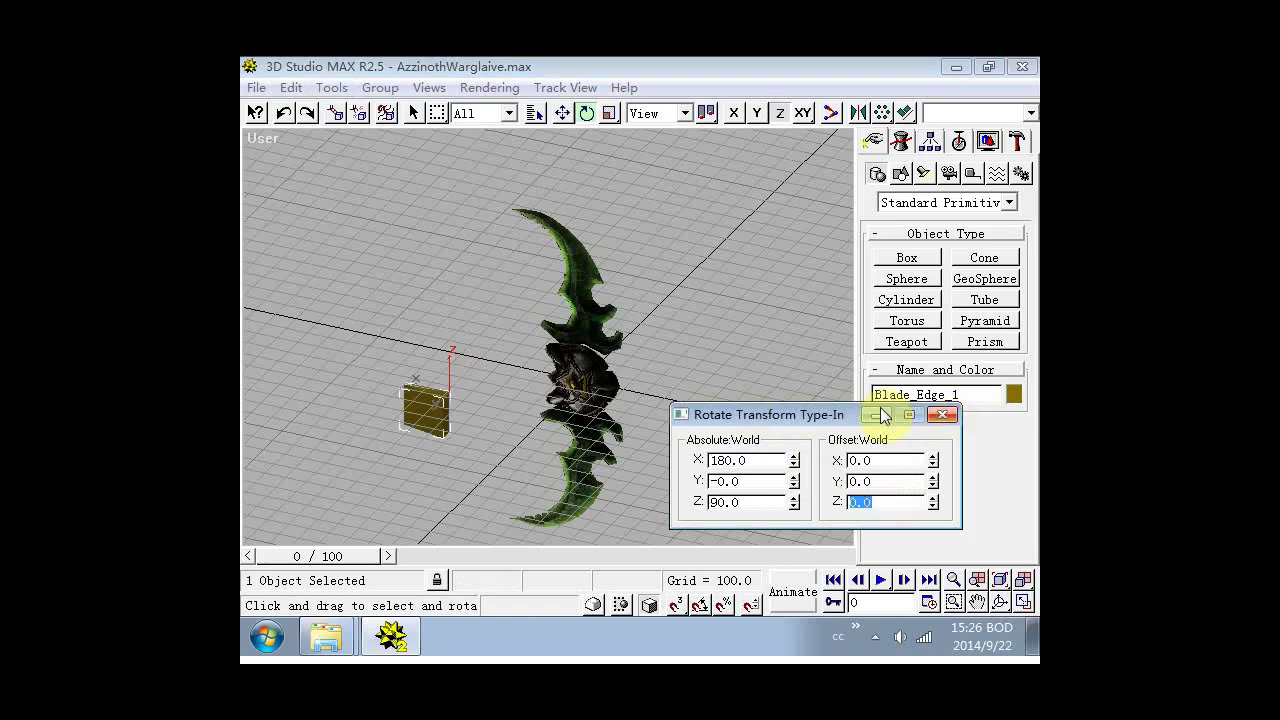
left_click(942, 415)
key("ctrl+z")
Apply a typed world offset rotation to Blade_Edge_1 so that its height runs vertically upward.
left_click(331, 88)
left_click(350, 107)
key("Return")
left_click(942, 415)
In the Back view, move Blade_Edge_1 freely in the view plane onto the warglaive's upper blade.
key("f")
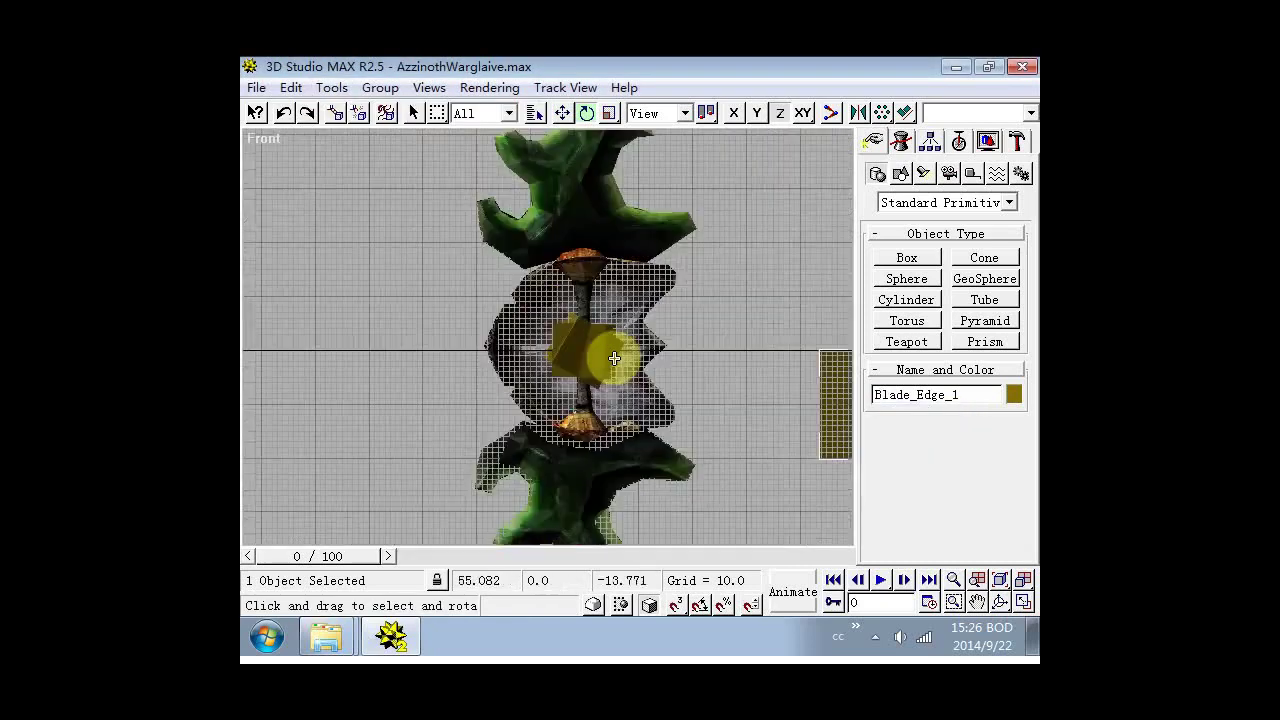
key("k")
left_click(1000, 580)
left_click(1000, 602)
left_click_drag(479, 372, 482, 320)
key("k")
left_click(562, 113)
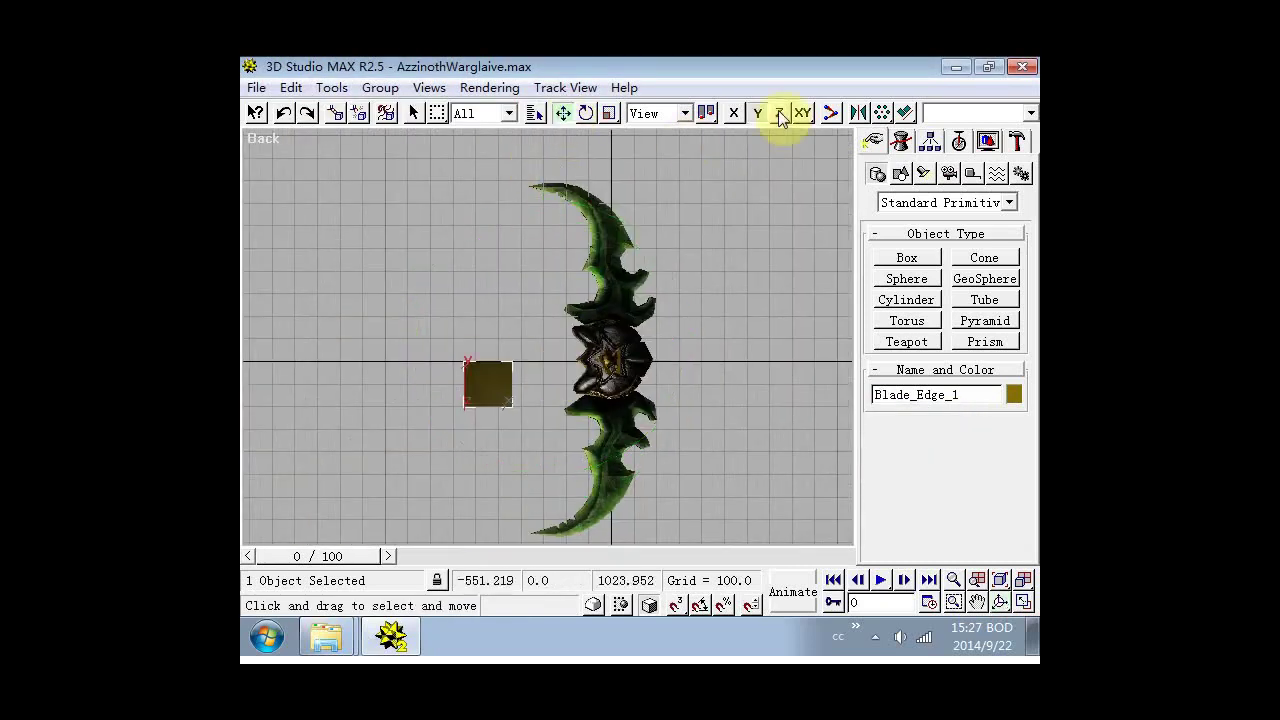
left_click(802, 113)
left_click_drag(490, 383, 614, 213)
Set the height of Blade_Edge_1 to 500 and shift it up over the upper blade.
left_click(901, 142)
left_click_drag(980, 548, 982, 423)
double_click(973, 474)
type("500")
key("Return")
middle_click_drag(623, 189, 606, 246)
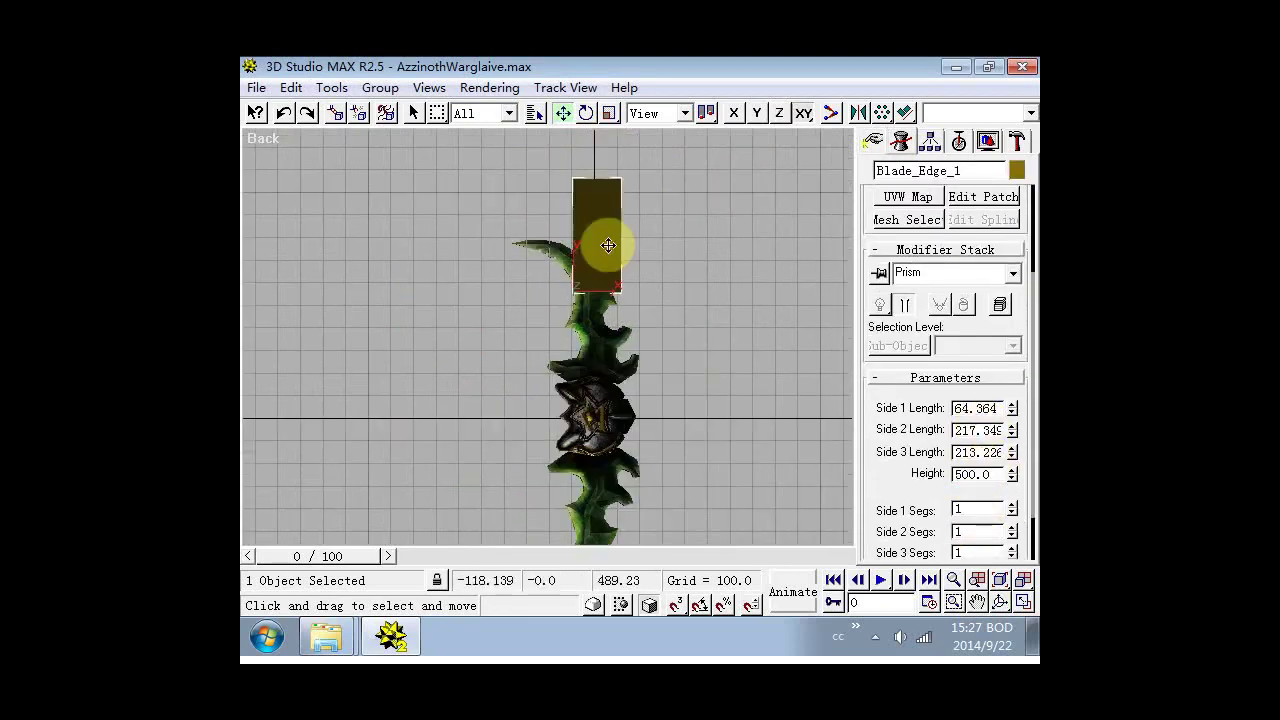
left_click_drag(606, 246, 604, 194)
Undo the last trial change to Blade_Edge_1 and centre its pivot on the object.
left_click(586, 113)
key("ctrl+z")
left_click(930, 142)
left_click(946, 269)
left_click(950, 378)
left_click(946, 269)
left_click(562, 113)
left_click(586, 113)
left_click(562, 113)
Set the height of Blade_Edge_1 to 700.
left_click(903, 143)
double_click(977, 473)
type("700")
key("Return")
Set side lengths 2 and 3 of Blade_Edge_1 to 130.
key("ctrl+r")
type("130")
key("Return")
double_click(980, 453)
type("130")
key("Return")
Set side lengths 2 and 3 of Blade_Edge_1 to 180.
type("180")
key("Return")
double_click(978, 452)
type("180")
key("Return")
Move Blade_Edge_1 along the Y axis to line it up with the upper blade.
left_click_drag(600, 320, 720, 400)
left_click(563, 114)
left_click(758, 117)
left_click_drag(604, 318, 534, 368)
Try side 1 lengths of 30 and 40 for Blade_Edge_1, and settle on 60.
double_click(974, 409)
type("30")
key("Return")
type("40")
key("Return")
double_click(968, 405)
type("60")
key("Return")
Examine Blade_Edge_1 against the upper blade from another angle, check the object list and clear the selection.
left_click(738, 333)
key("ctrl+r")
left_click(564, 115)
left_click(545, 163)
key("h")
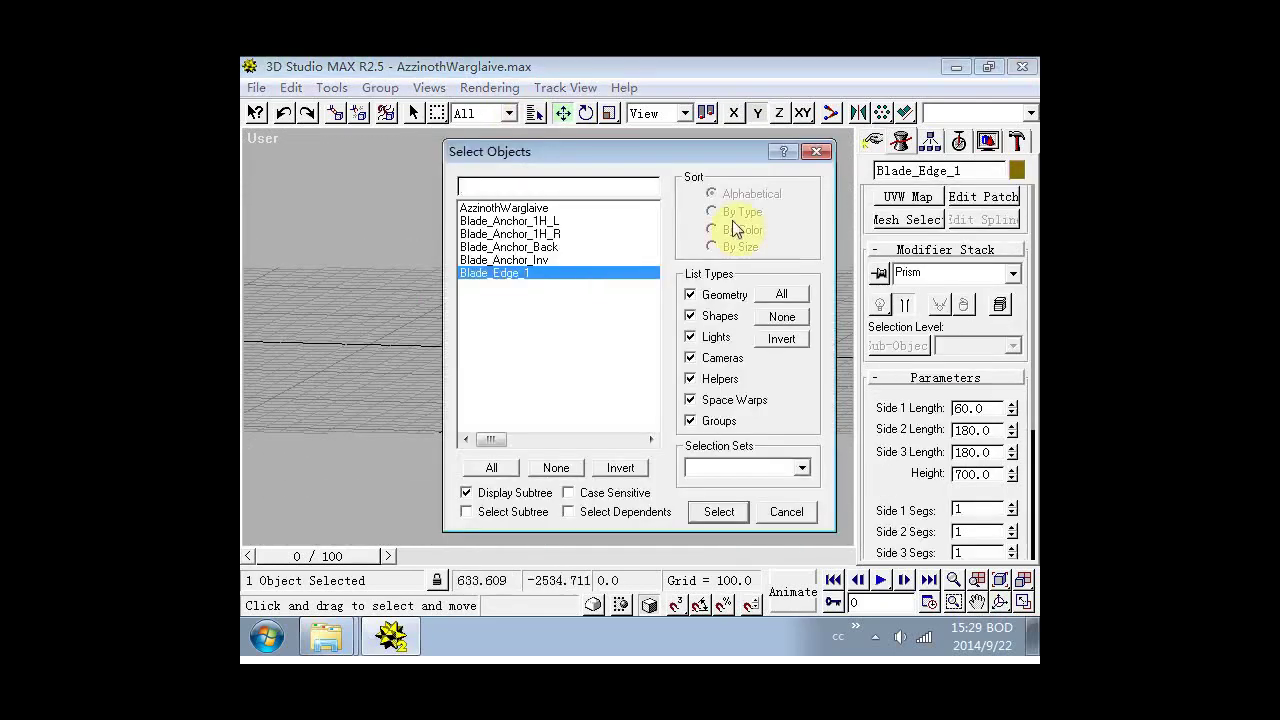
left_click(824, 150)
left_click(742, 258)
Draw a vertical two-point line in the Back view, from about Z 339 near X 0 down past the weapon's handle.
left_click(873, 140)
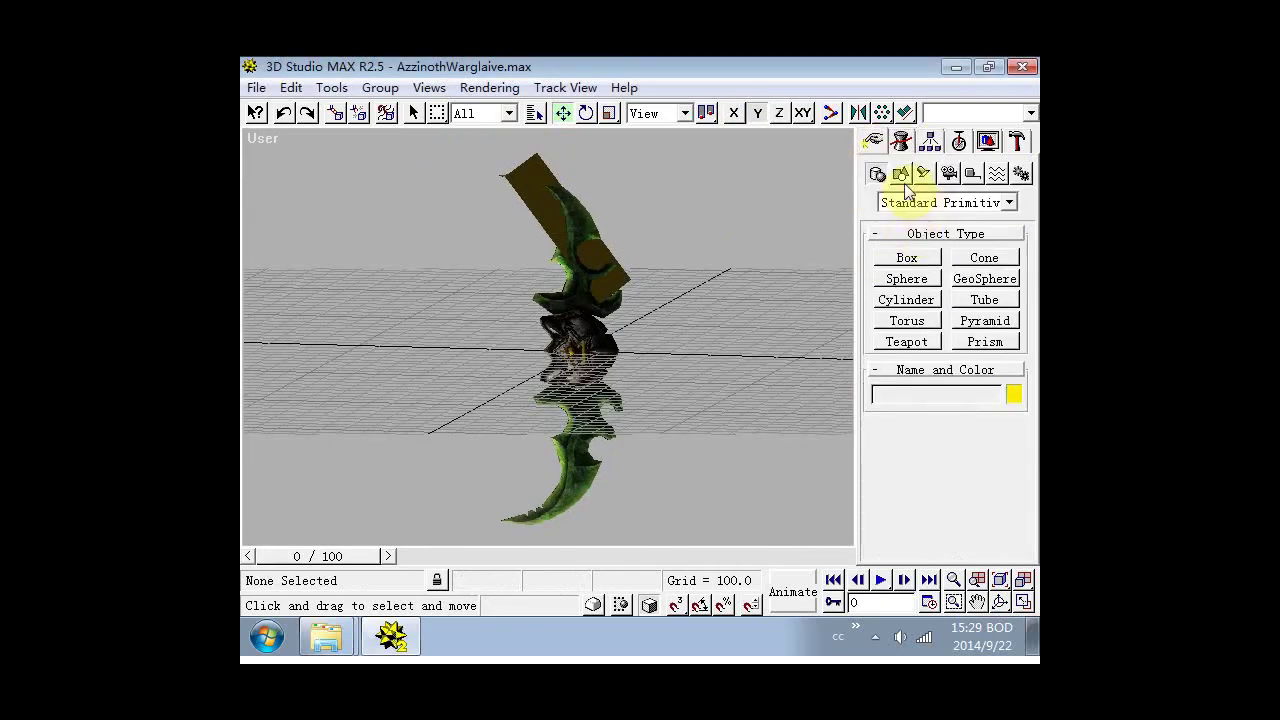
left_click(902, 173)
left_click(907, 271)
key("k")
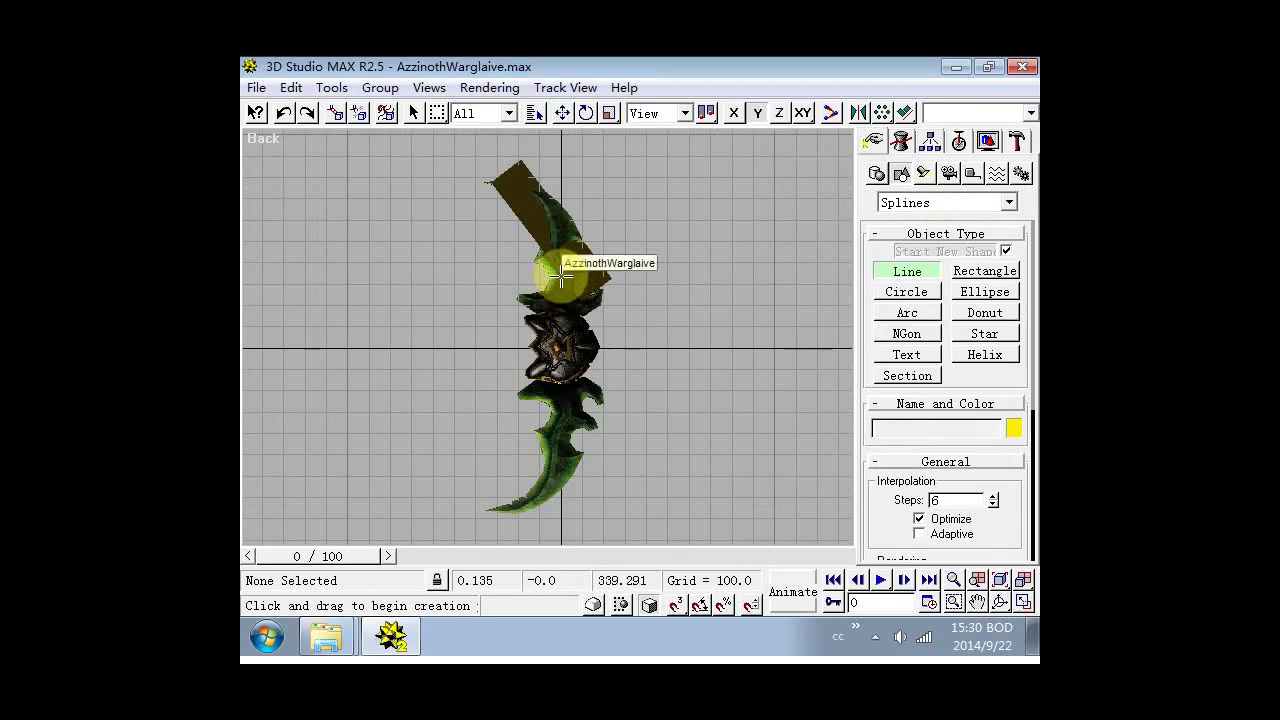
left_click(562, 278)
left_click(562, 405)
right_click(714, 337)
Name the new line Blade_Trail_1 and deselect it.
left_click(563, 113)
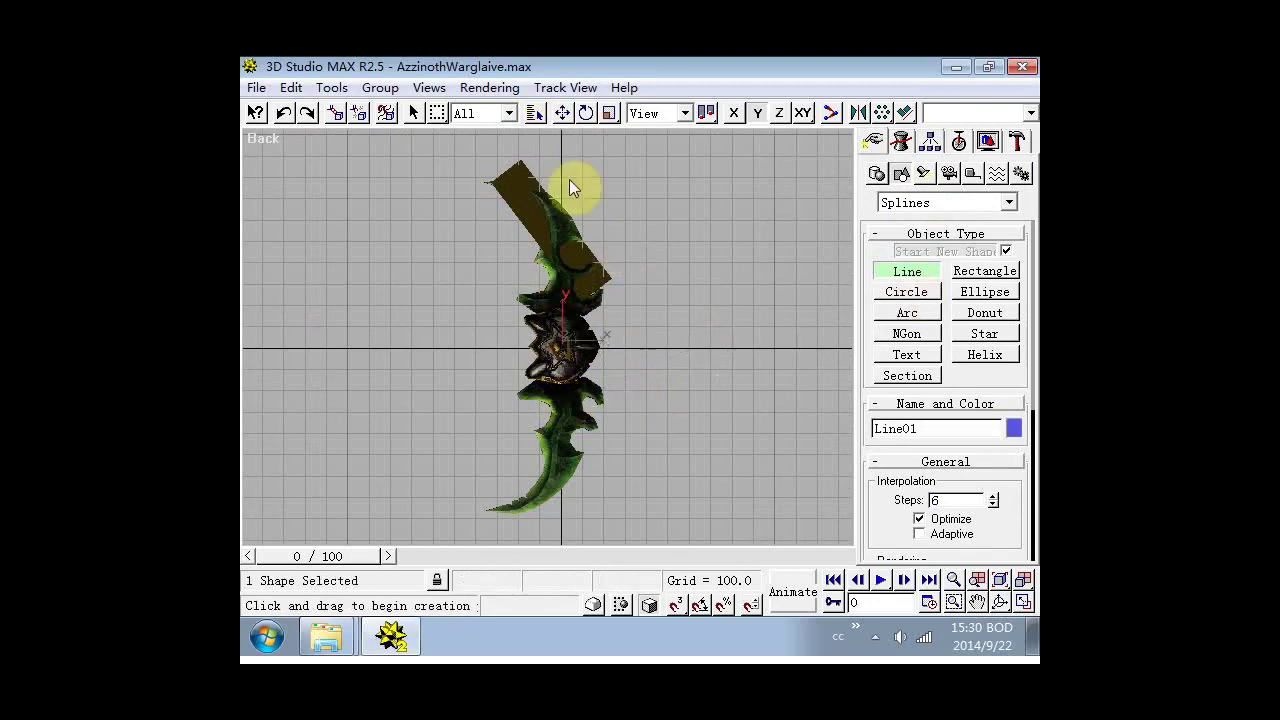
left_click_drag(564, 341, 654, 340)
left_click(734, 113)
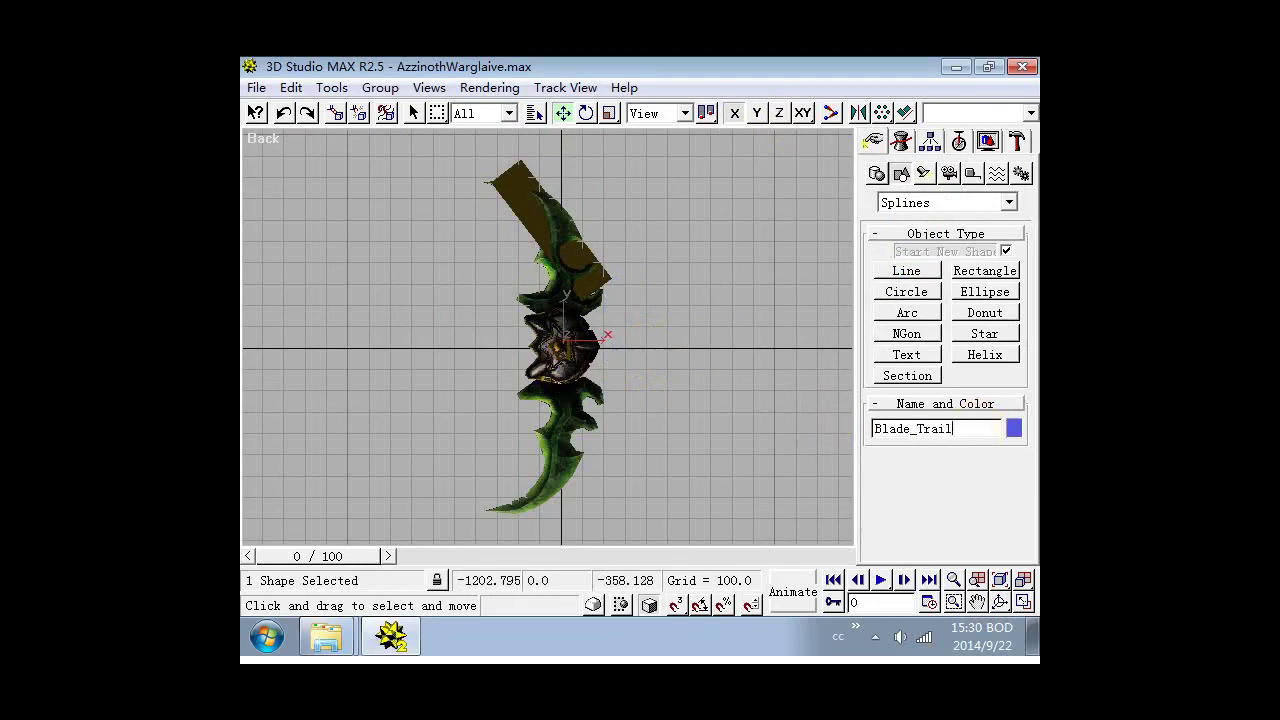
left_click(594, 158)
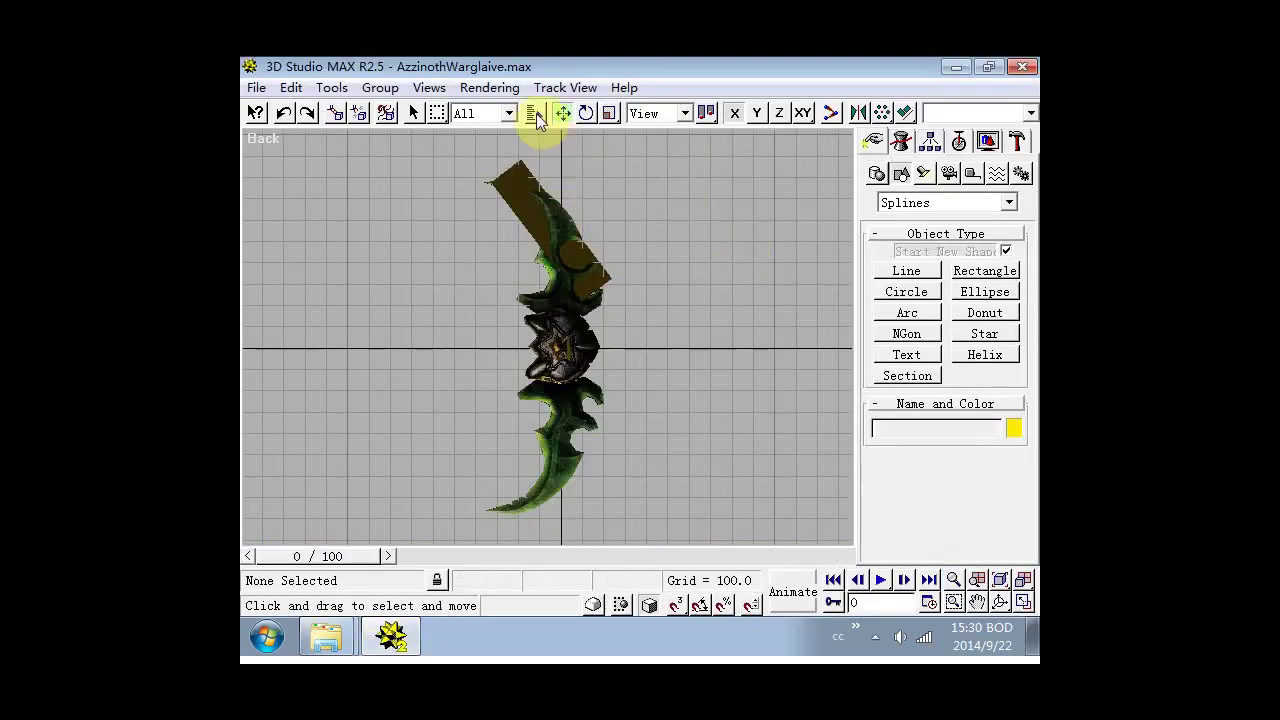
Select all seven scene objects and group them under the weapon's name beginning with Blade_Object_Azzin.
left_click(536, 113)
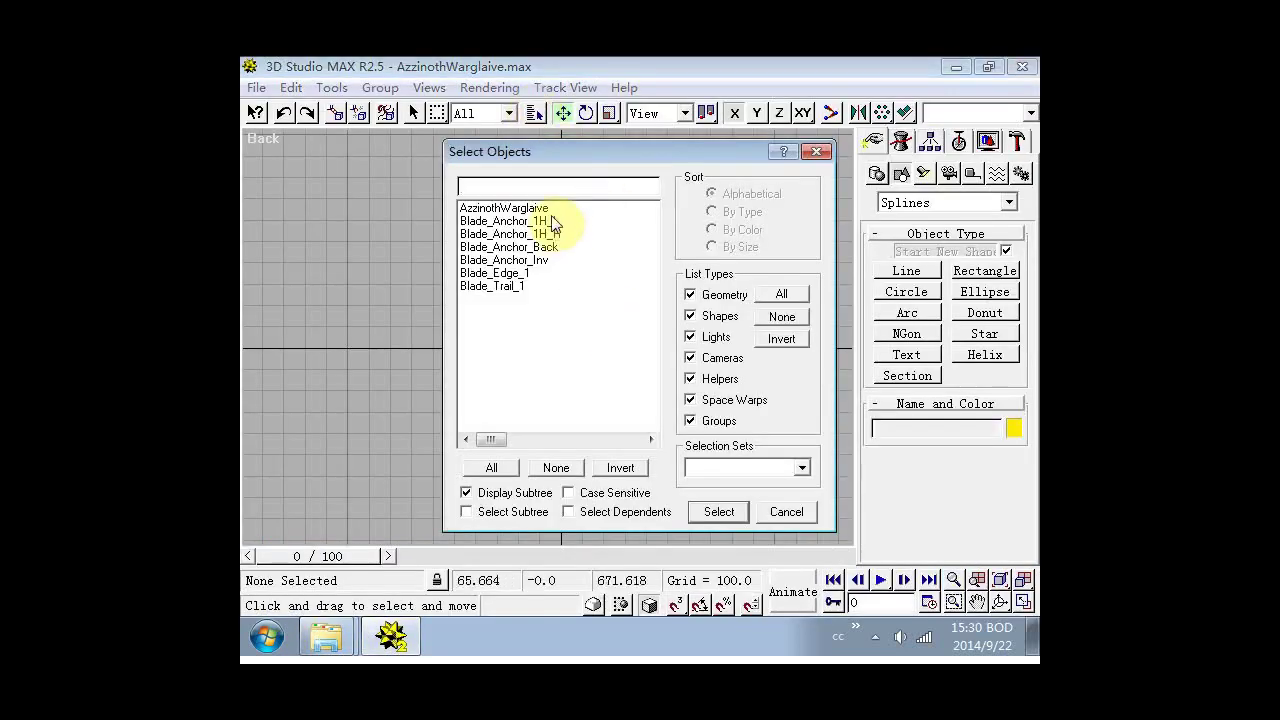
left_click(491, 467)
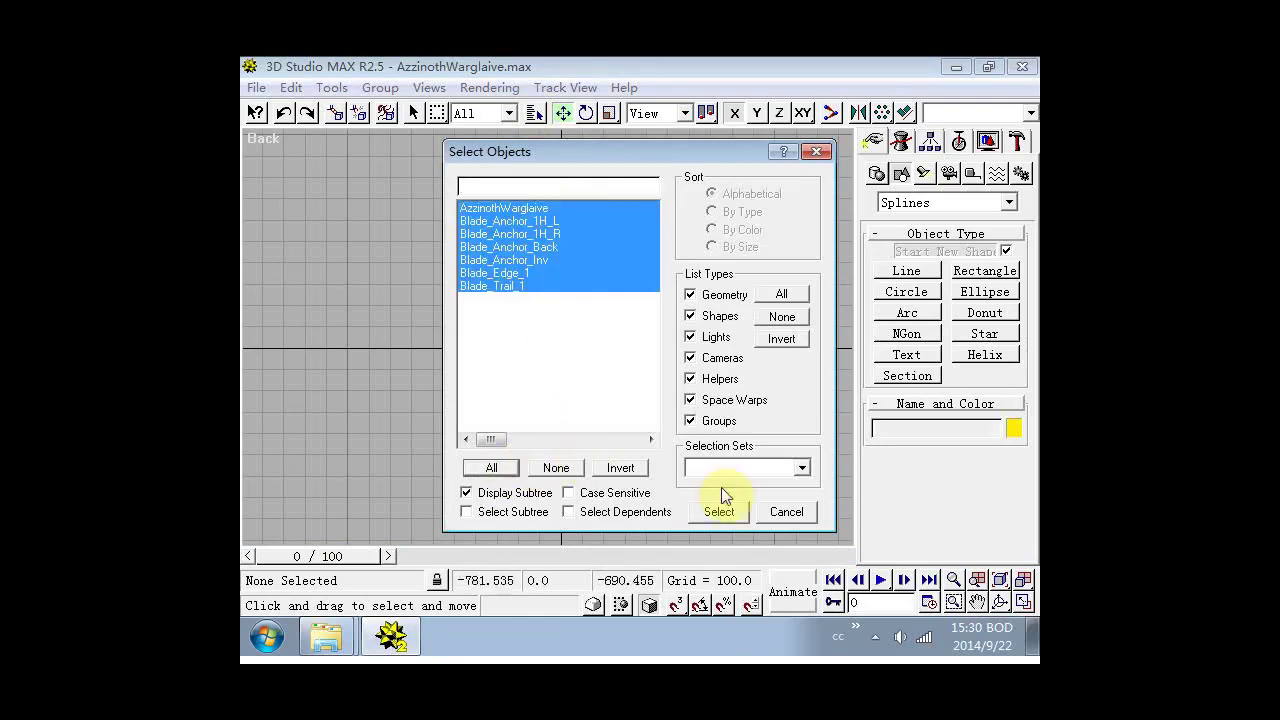
left_click(718, 510)
left_click(380, 87)
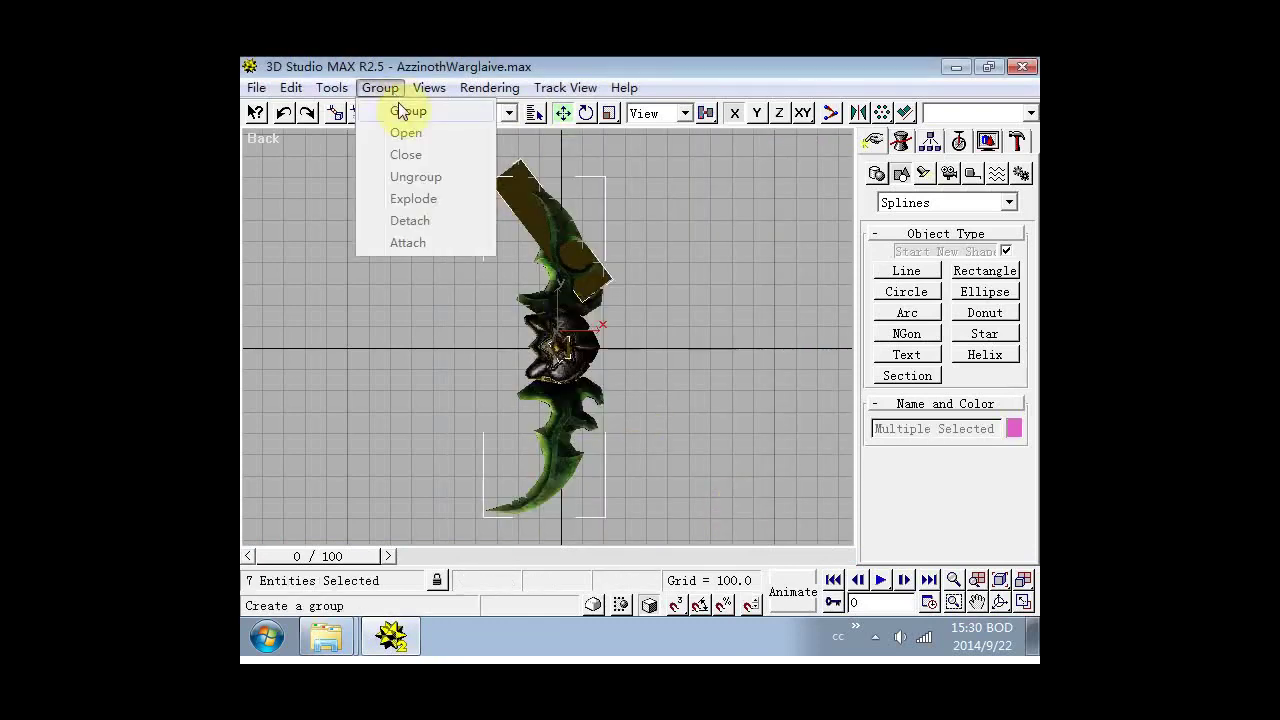
left_click(372, 106)
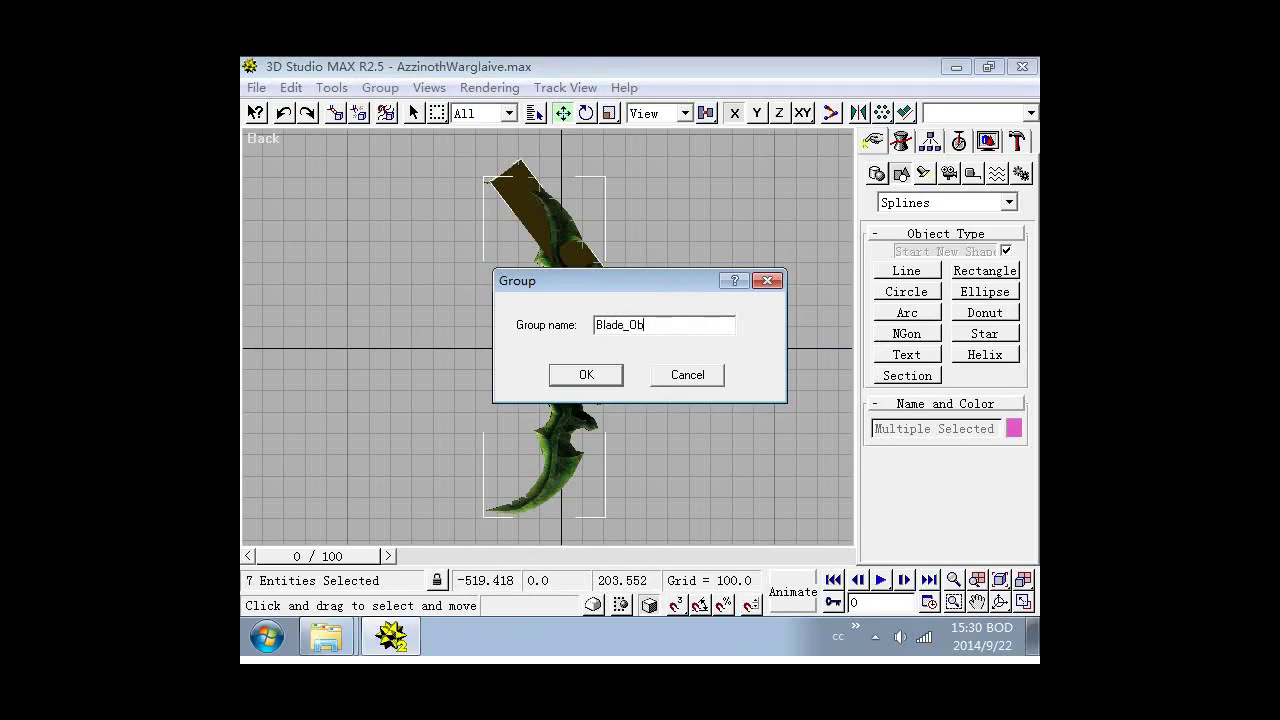
key("Return")
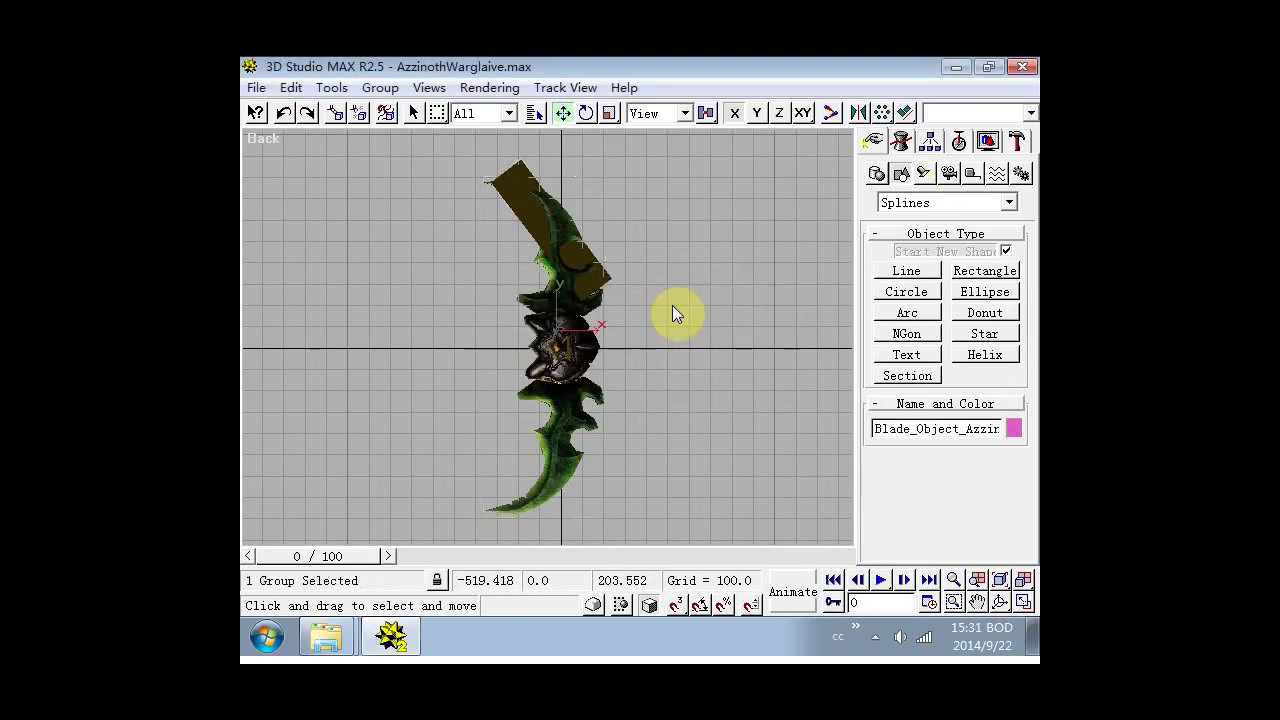
Export the scene to the desktop as AzzinothWarglaive.BOD and close 3D Studio MAX without saving.
left_click(262, 164)
left_click(256, 87)
left_click(348, 341)
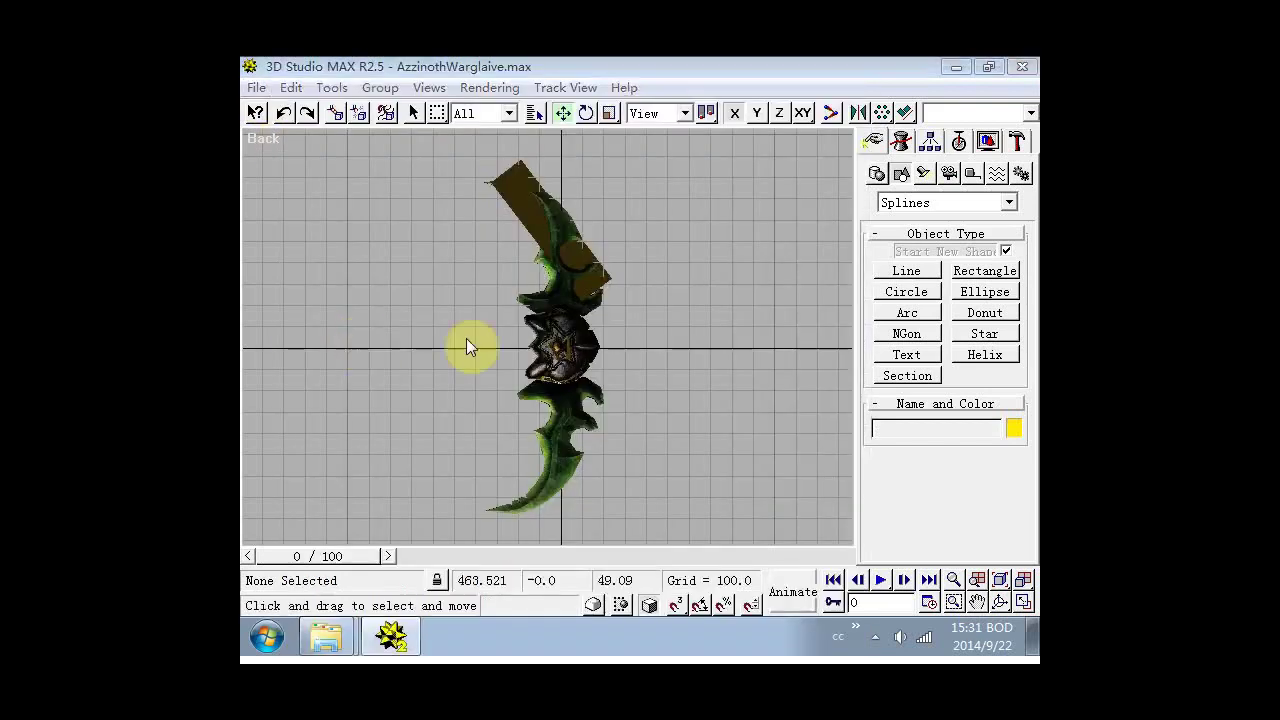
scroll(391, 334, "up", 3)
left_click(310, 219)
left_click(456, 508)
type("AzzinothWarglaive")
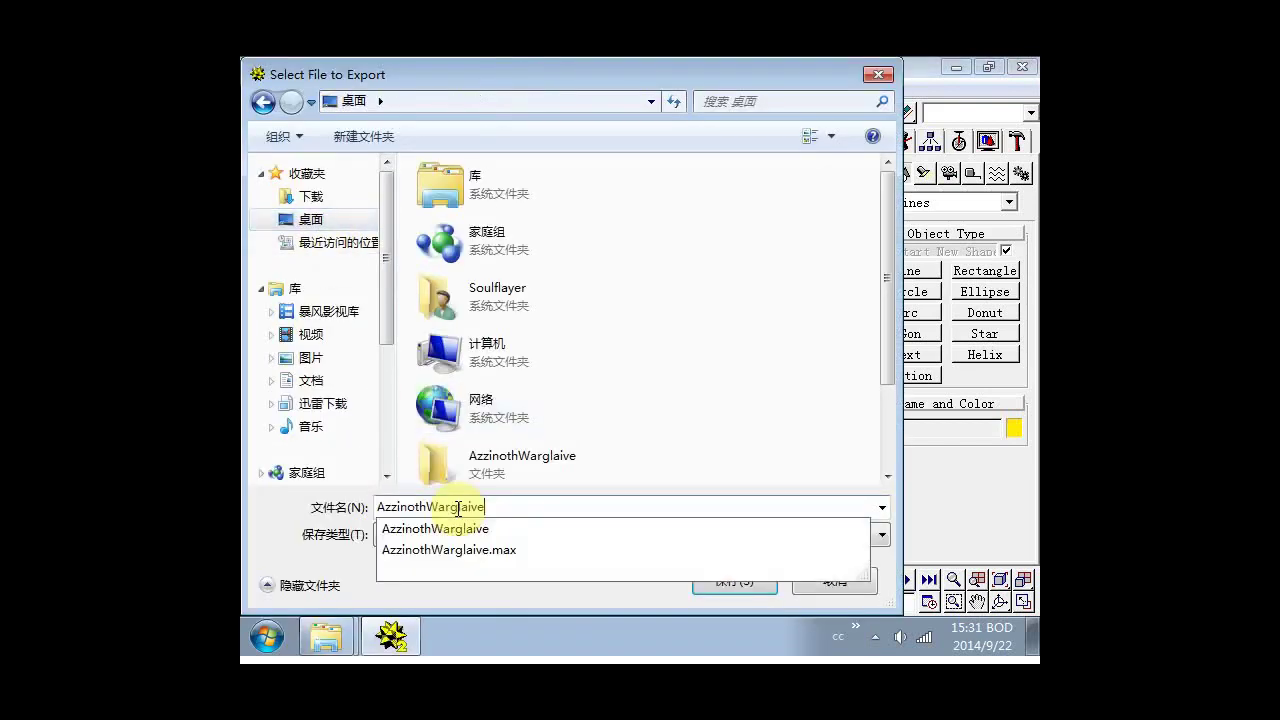
type(".BOD")
key("Return")
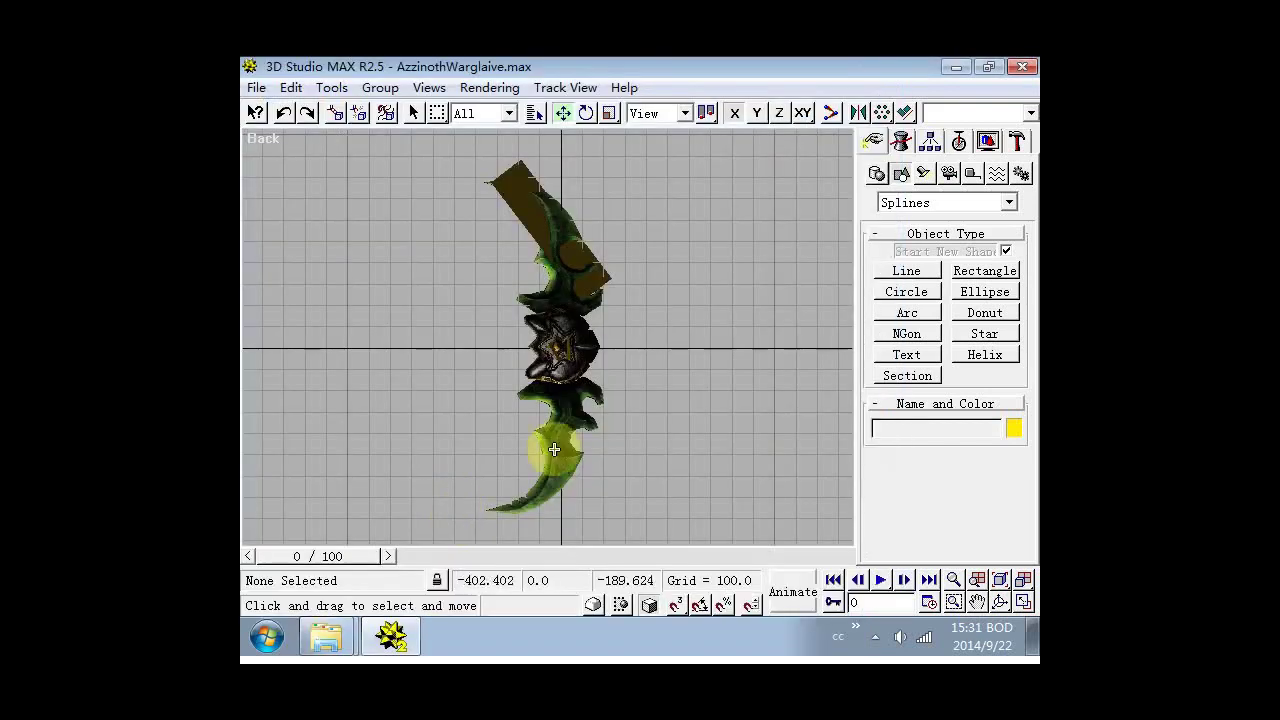
left_click(1022, 66)
key("n")
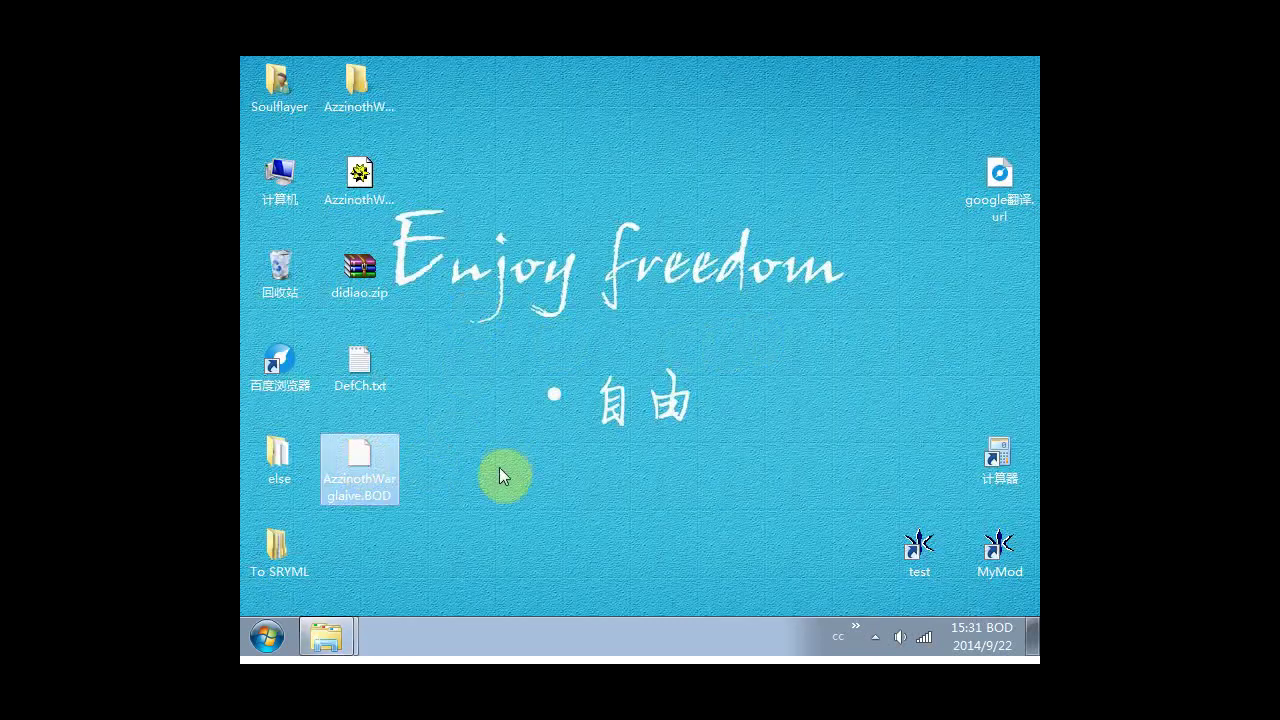
Move AzzinothWarglaive.BOD from the desktop into the E:\BOD\Blade_Mod\3DObjs folder and minimize the folder window.
left_click(328, 636)
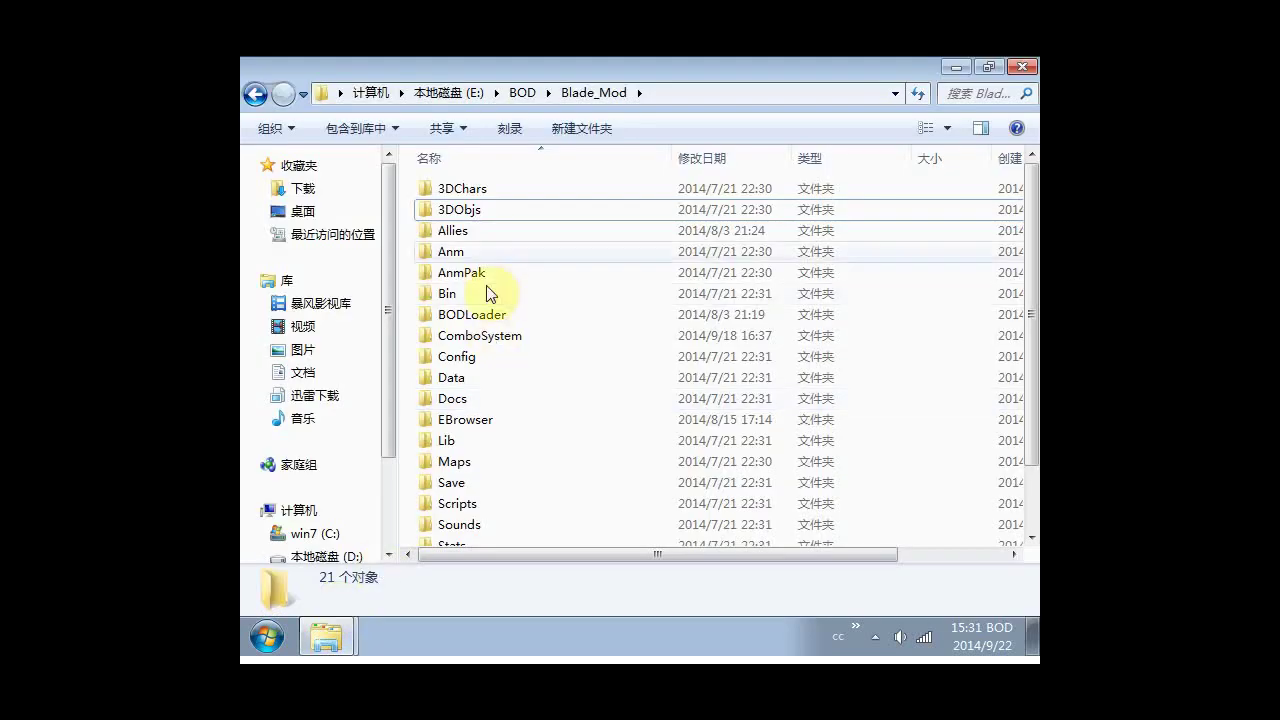
double_click(478, 213)
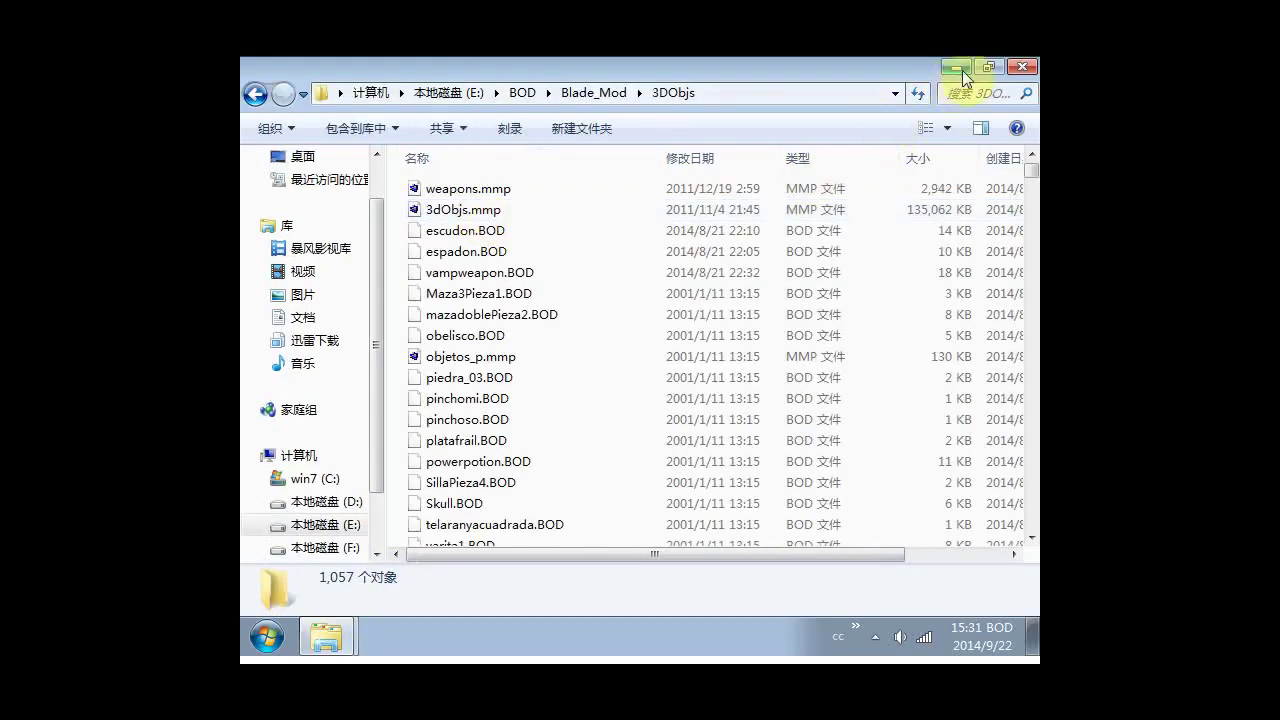
left_click(956, 67)
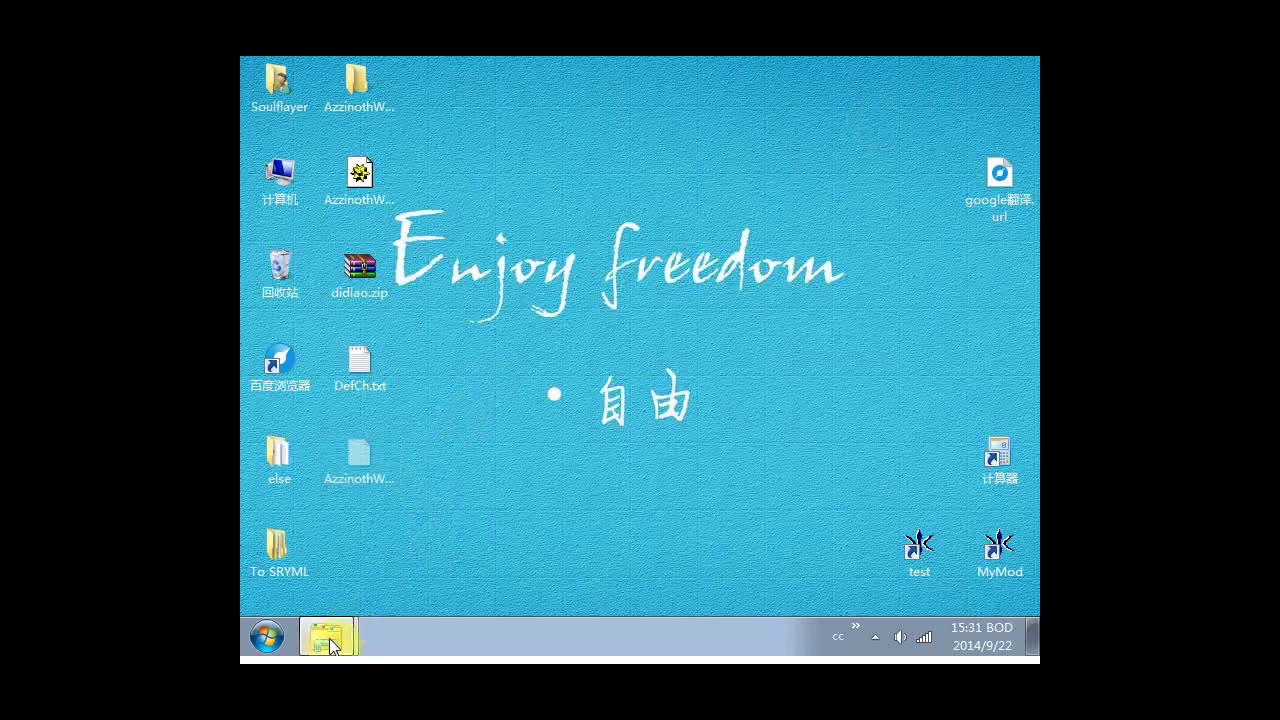
left_click(326, 636)
key("ctrl+v")
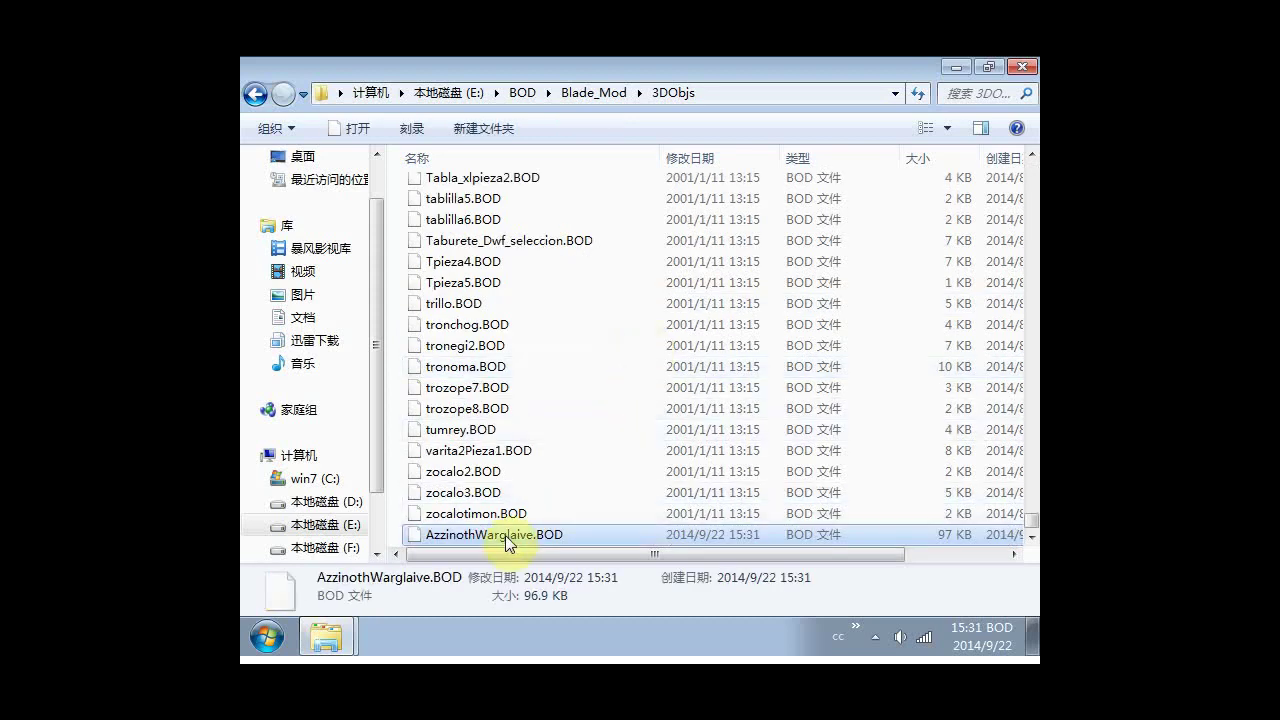
left_click(956, 67)
Switch to MMP-Translator and browse to the Textures folder inside the desktop's AzzinothWarglaive folder.
left_click(266, 636)
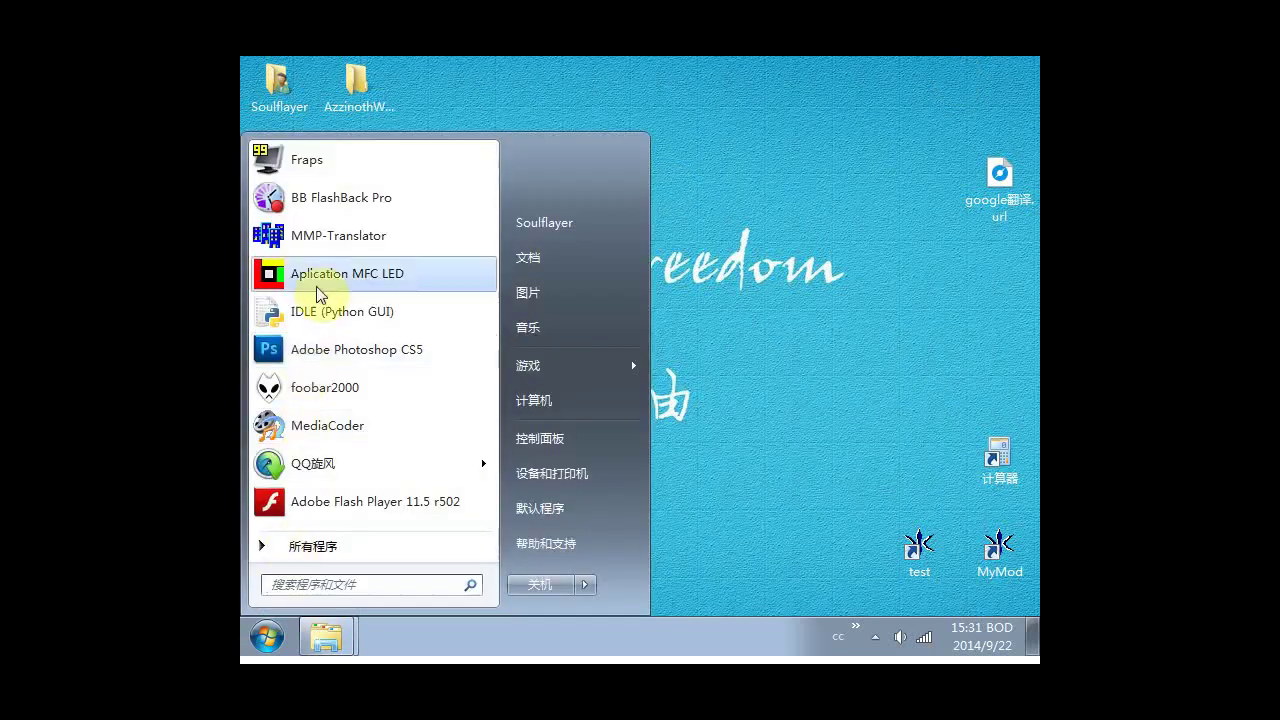
left_click(324, 240)
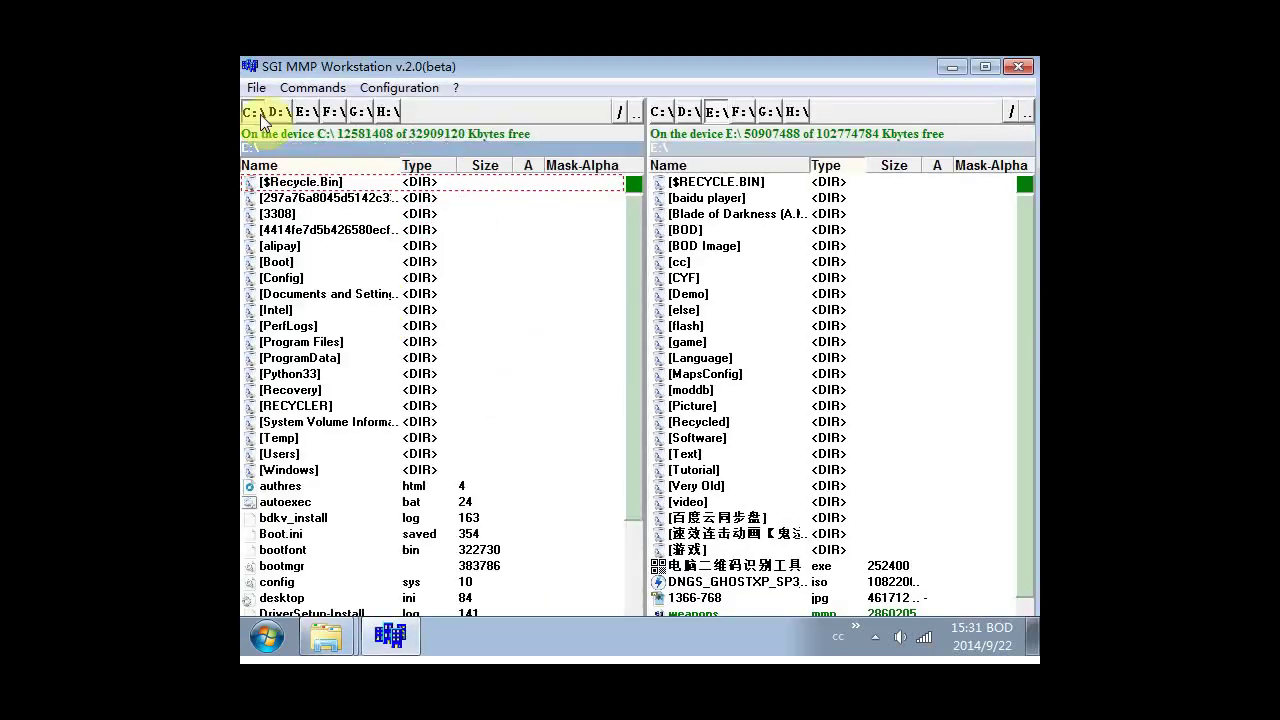
double_click(300, 456)
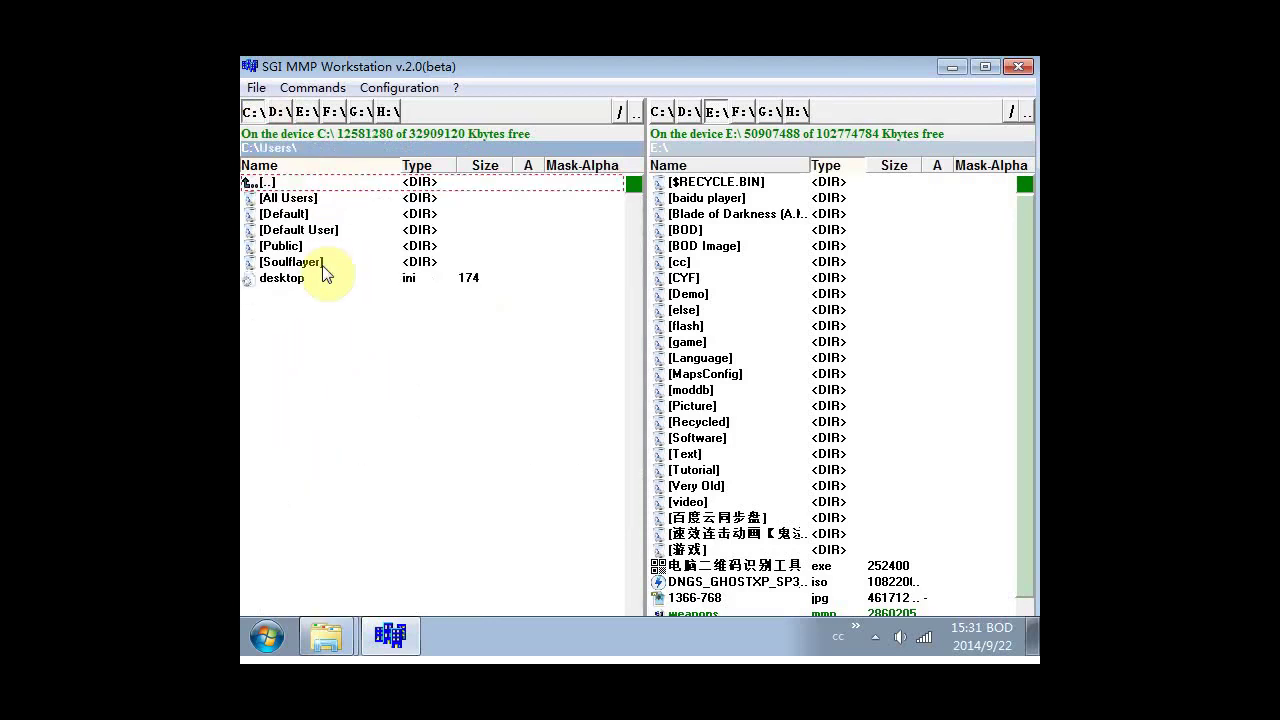
double_click(300, 262)
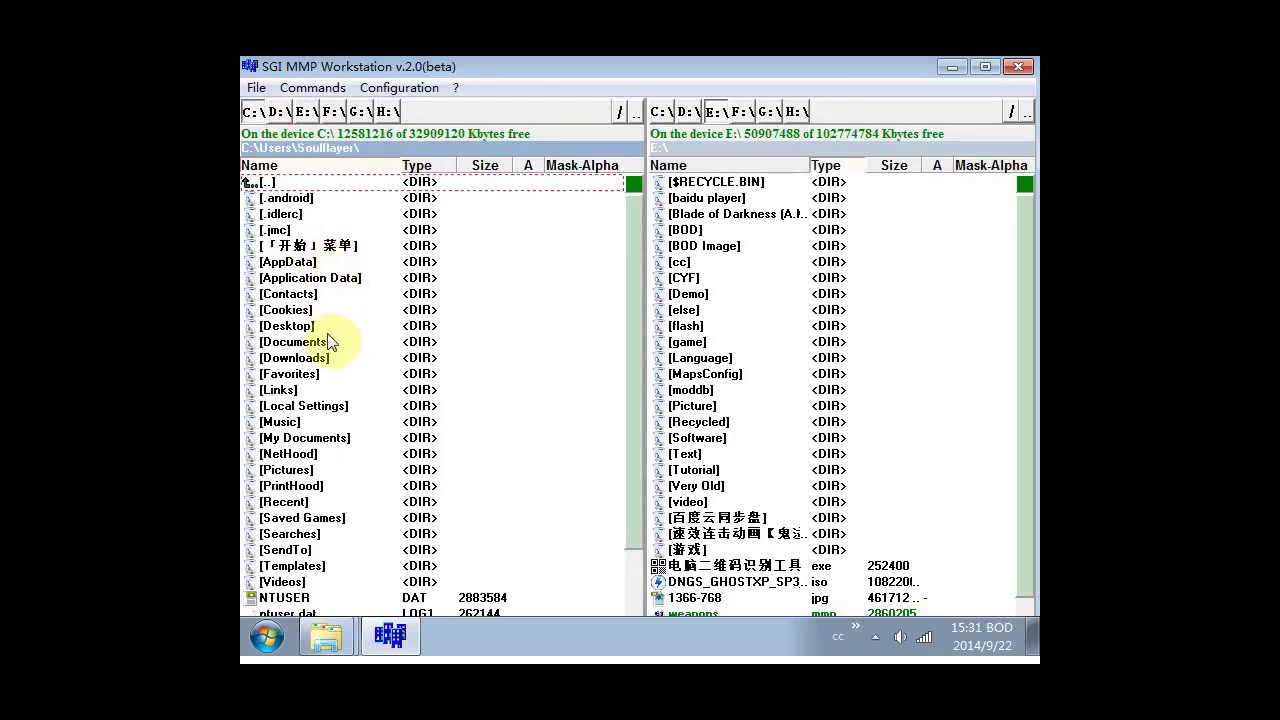
double_click(300, 326)
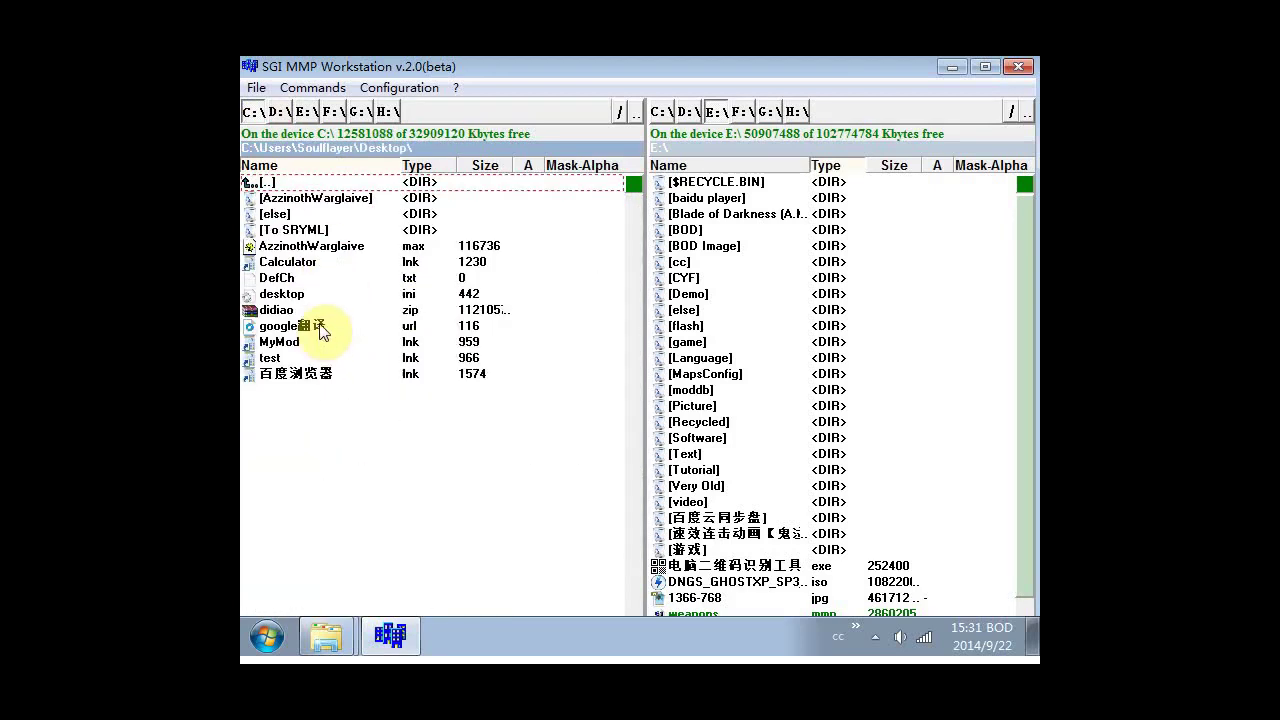
double_click(322, 200)
double_click(320, 214)
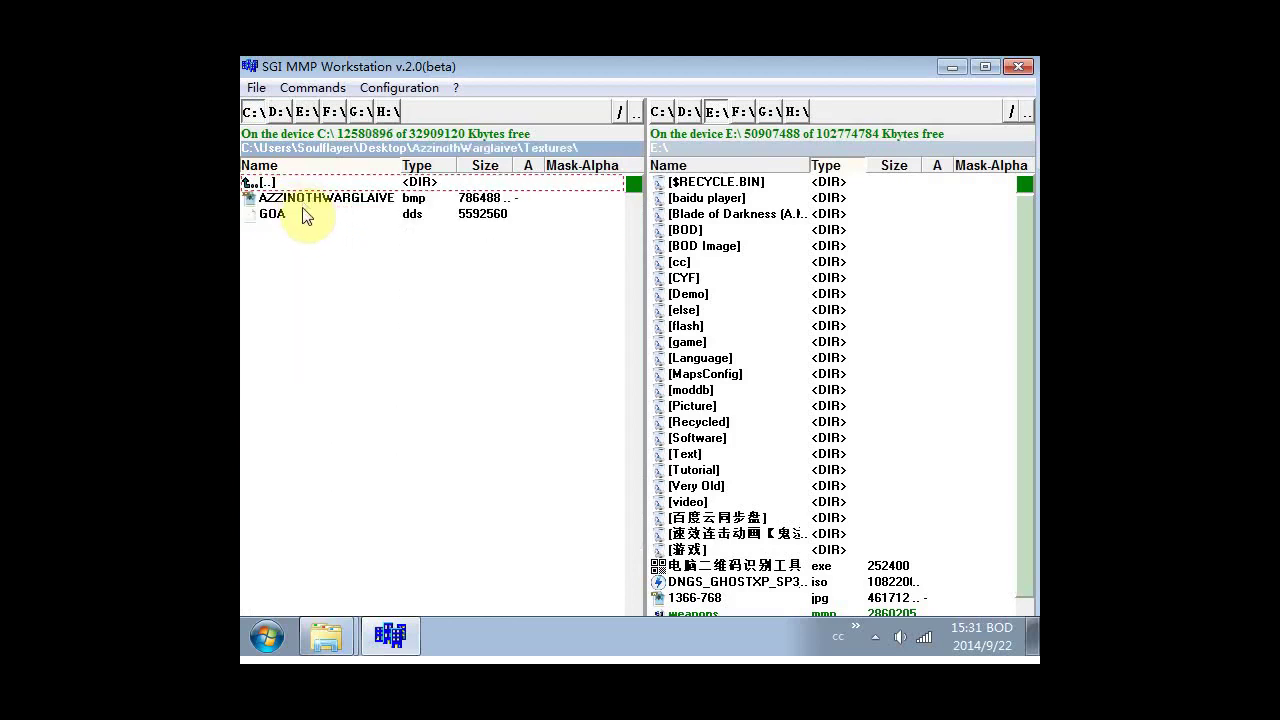
Create an MMP file named AzzinothWarglaive in the Textures folder and pack the AZZINOTHWARGLAIVE bmp texture into it.
left_click(256, 87)
mouse_move(290, 110)
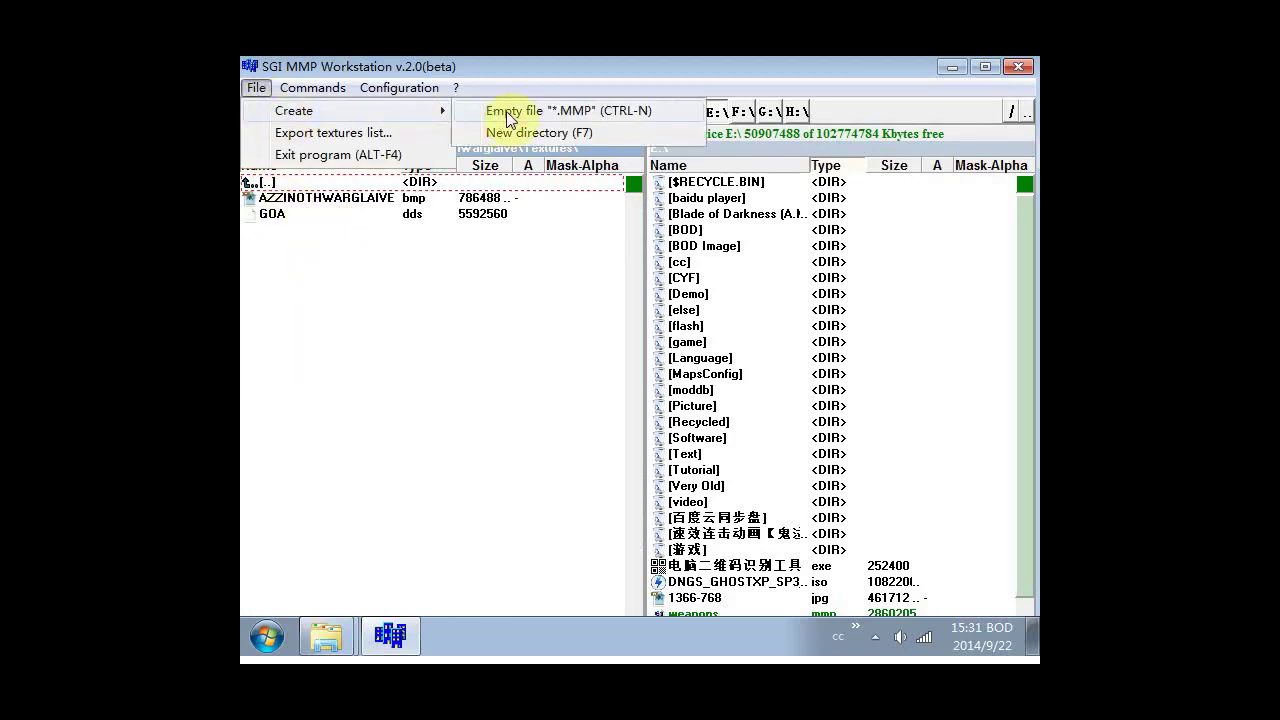
left_click(338, 647)
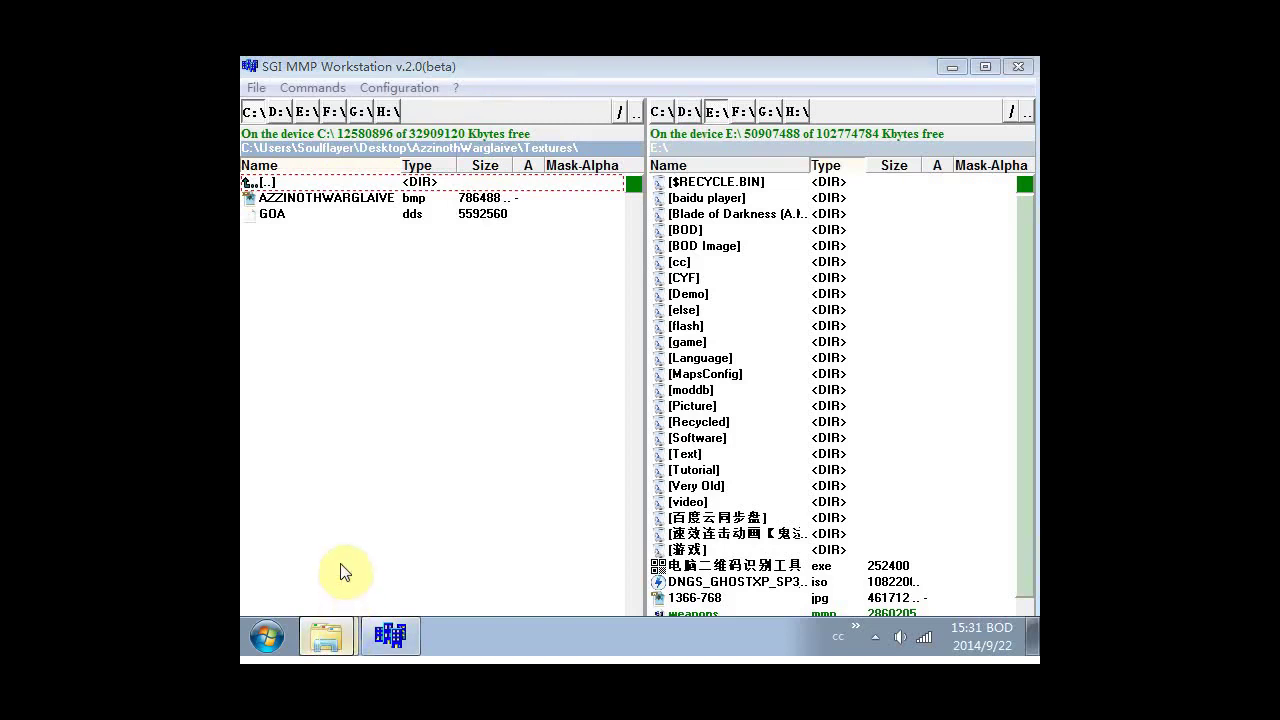
key("F2")
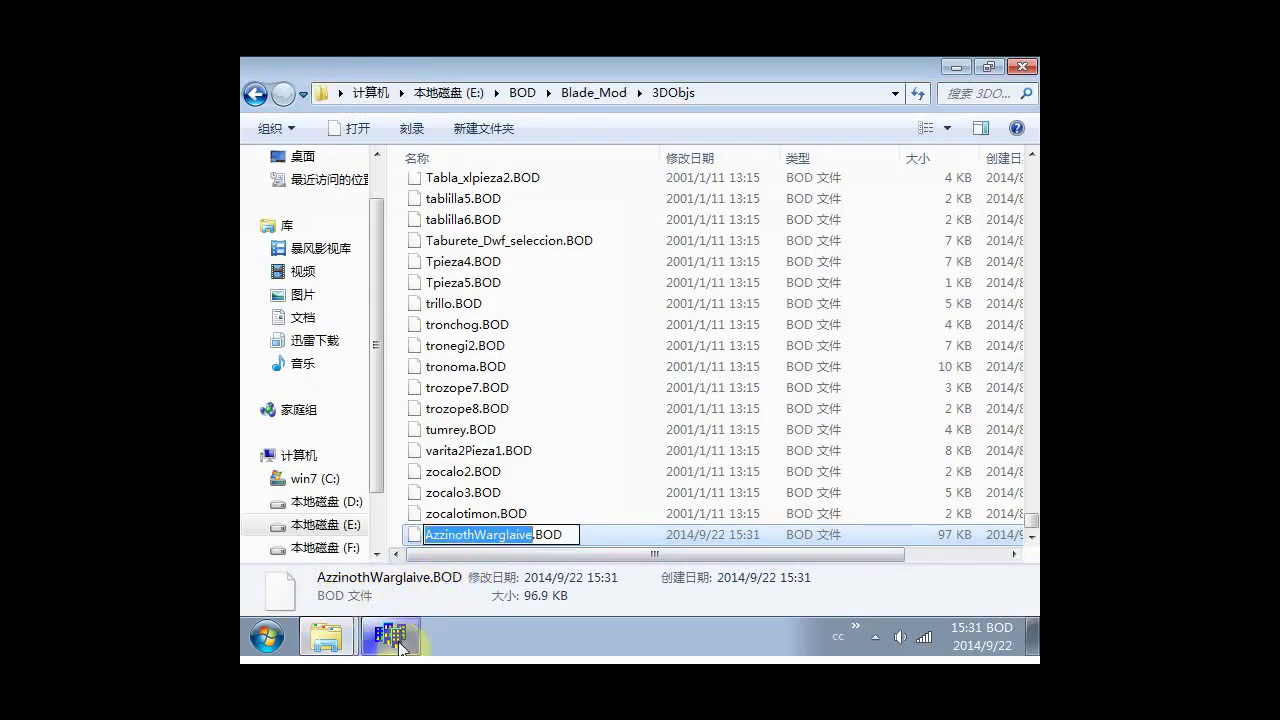
left_click(398, 645)
left_click(256, 87)
mouse_move(289, 108)
left_click(500, 108)
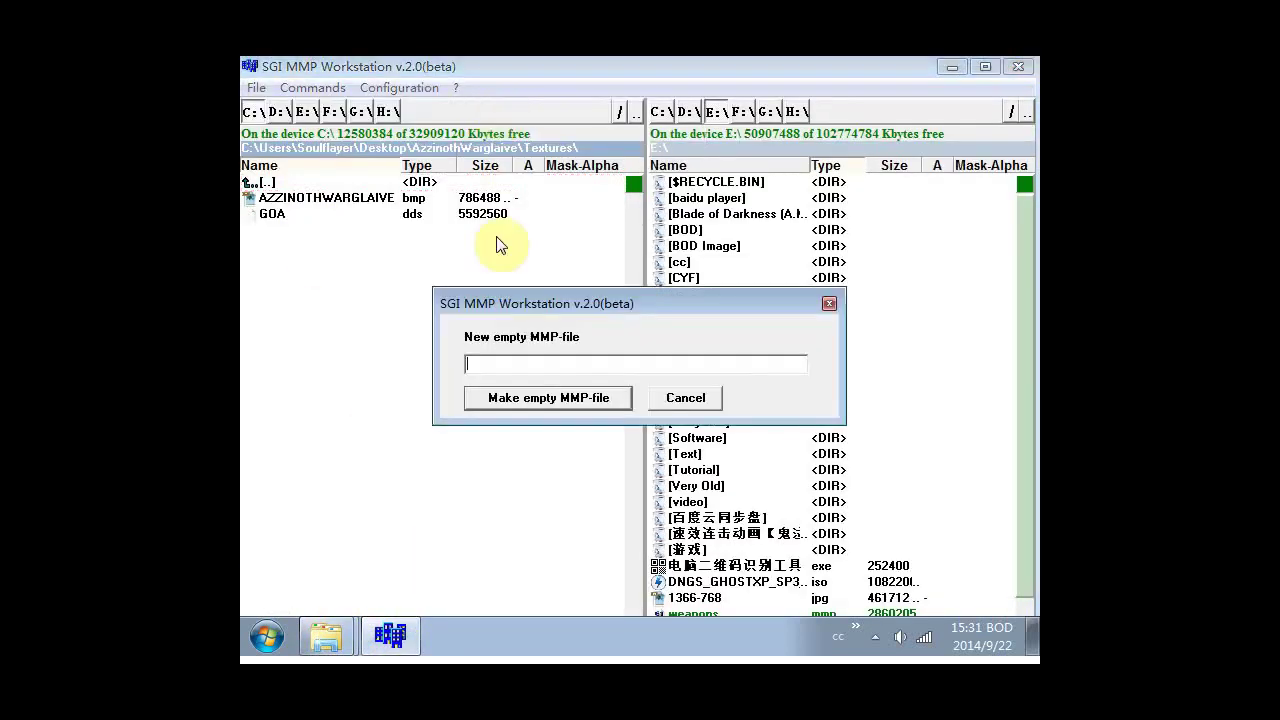
left_click(585, 398)
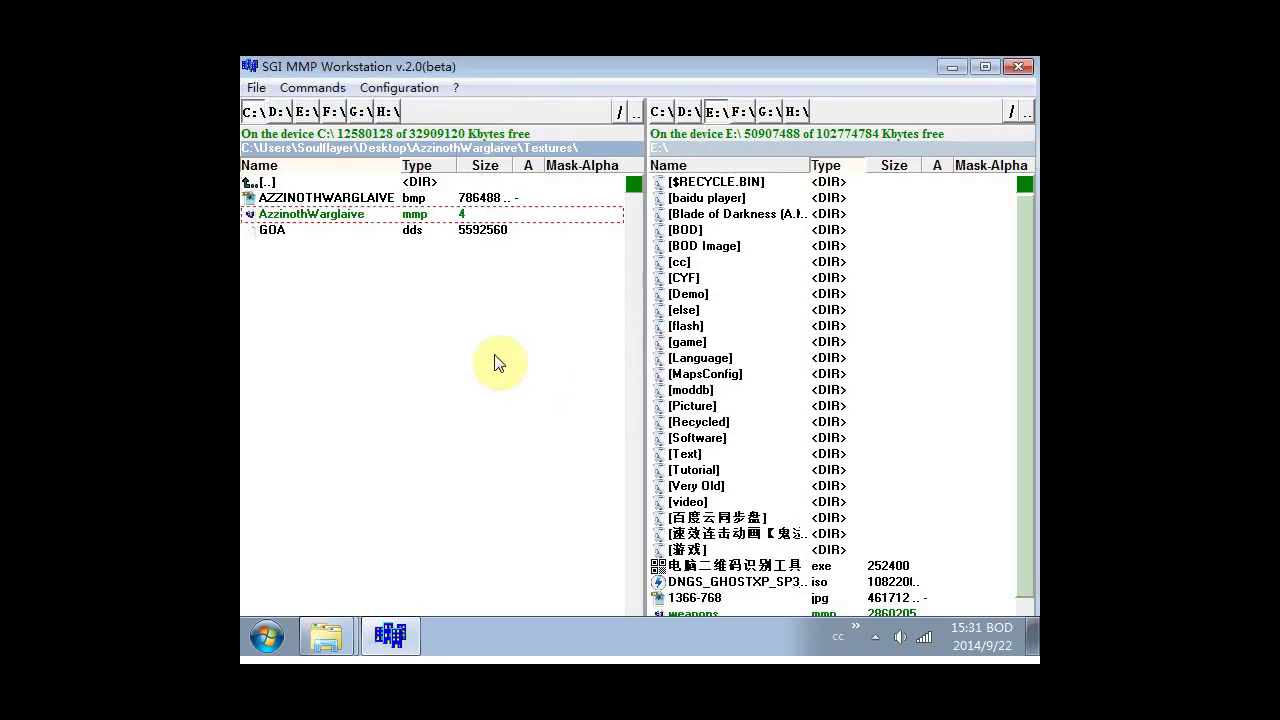
left_click_drag(322, 205, 350, 222)
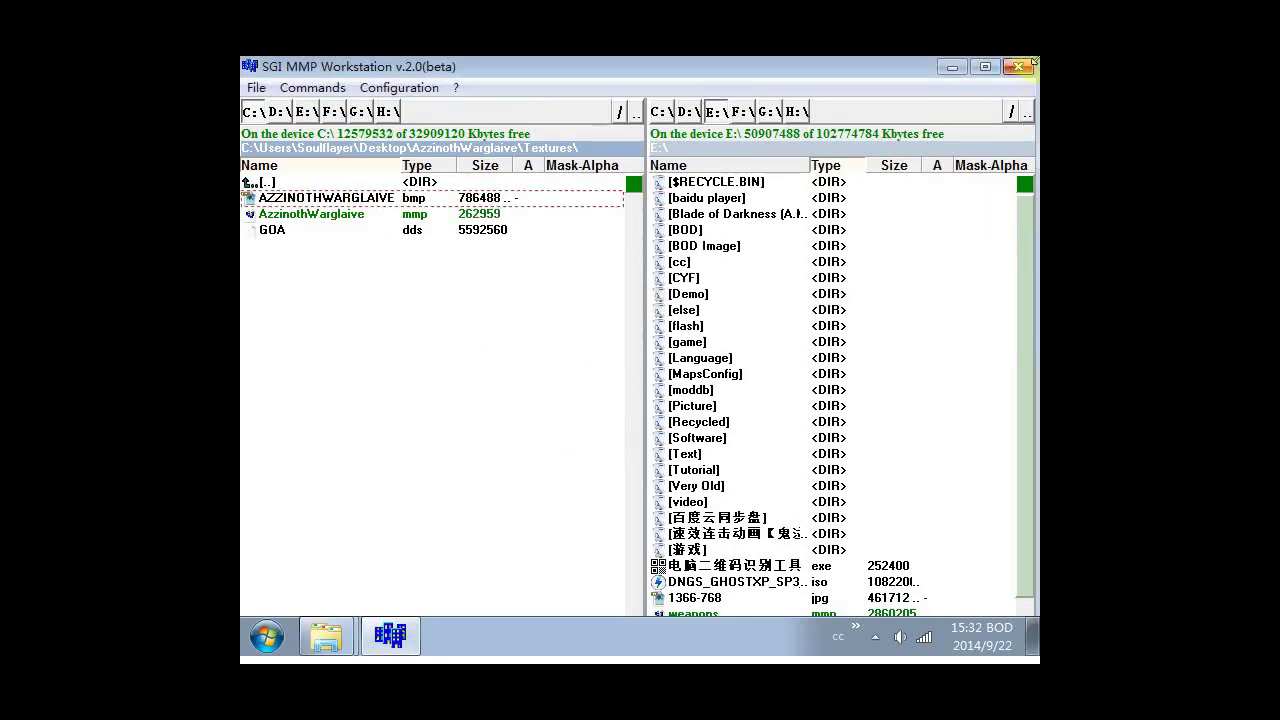
left_click(1018, 66)
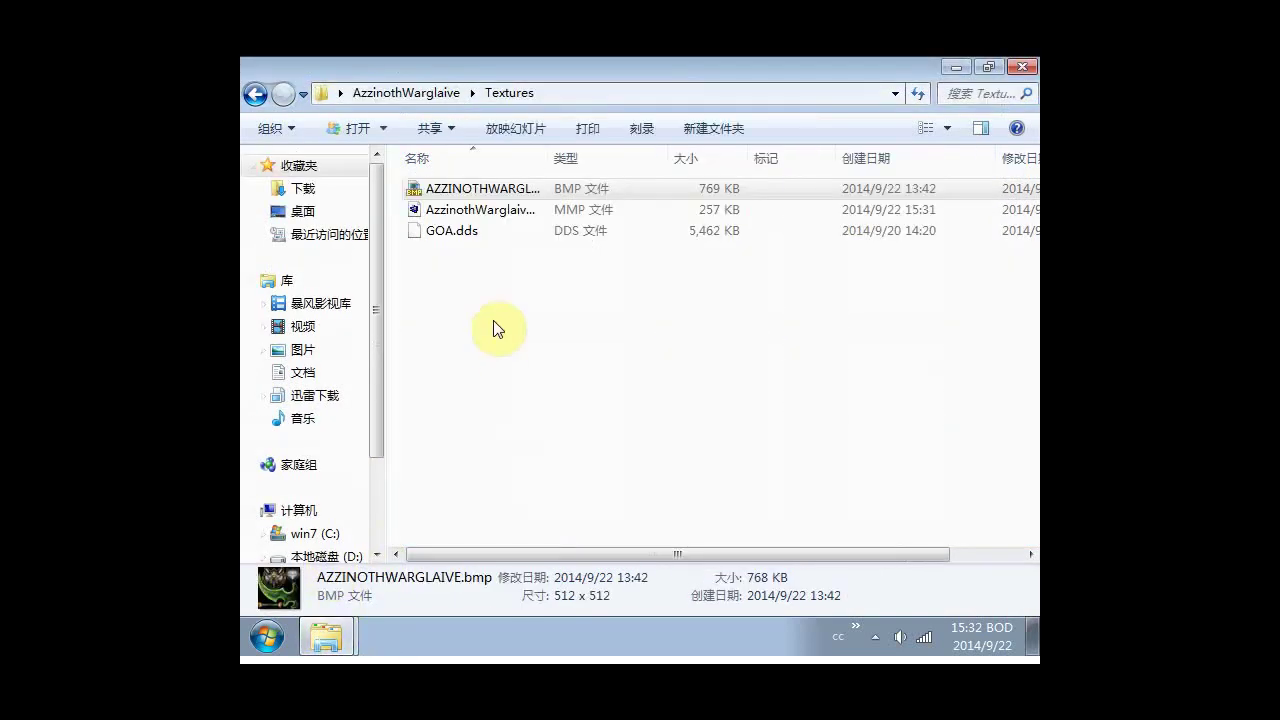
Put AzzinothWarglaive.mmp into the E:\BOD\Blade_Mod\3DObjs folder and copy the base name of AzzinothWarglaive.BOD there.
left_click(490, 214)
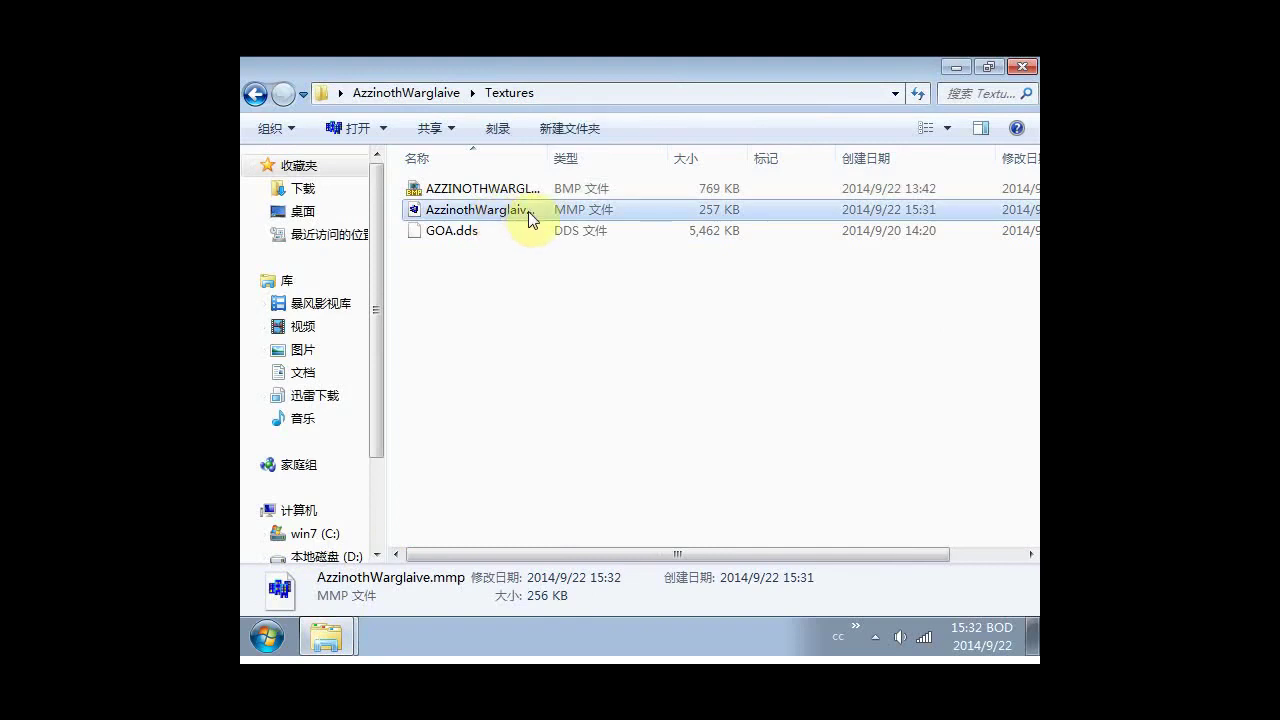
left_click(329, 636)
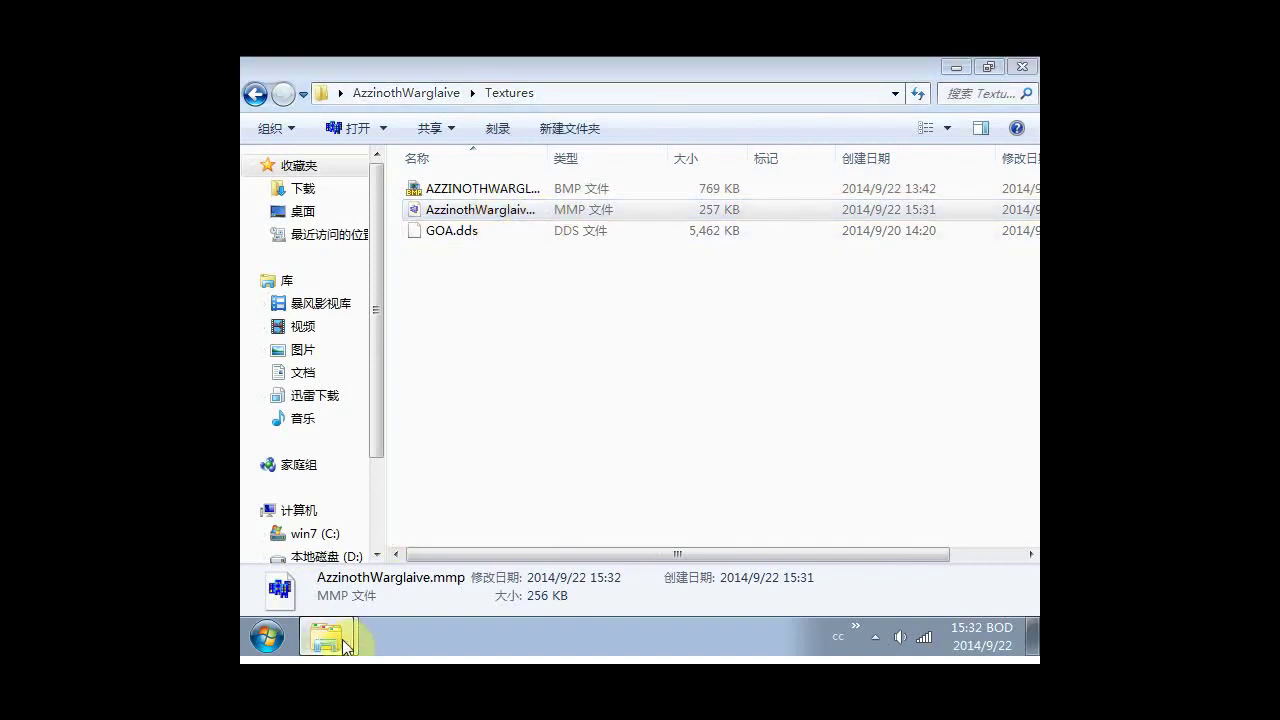
left_click(335, 598)
double_click(580, 513)
key("ctrl+c")
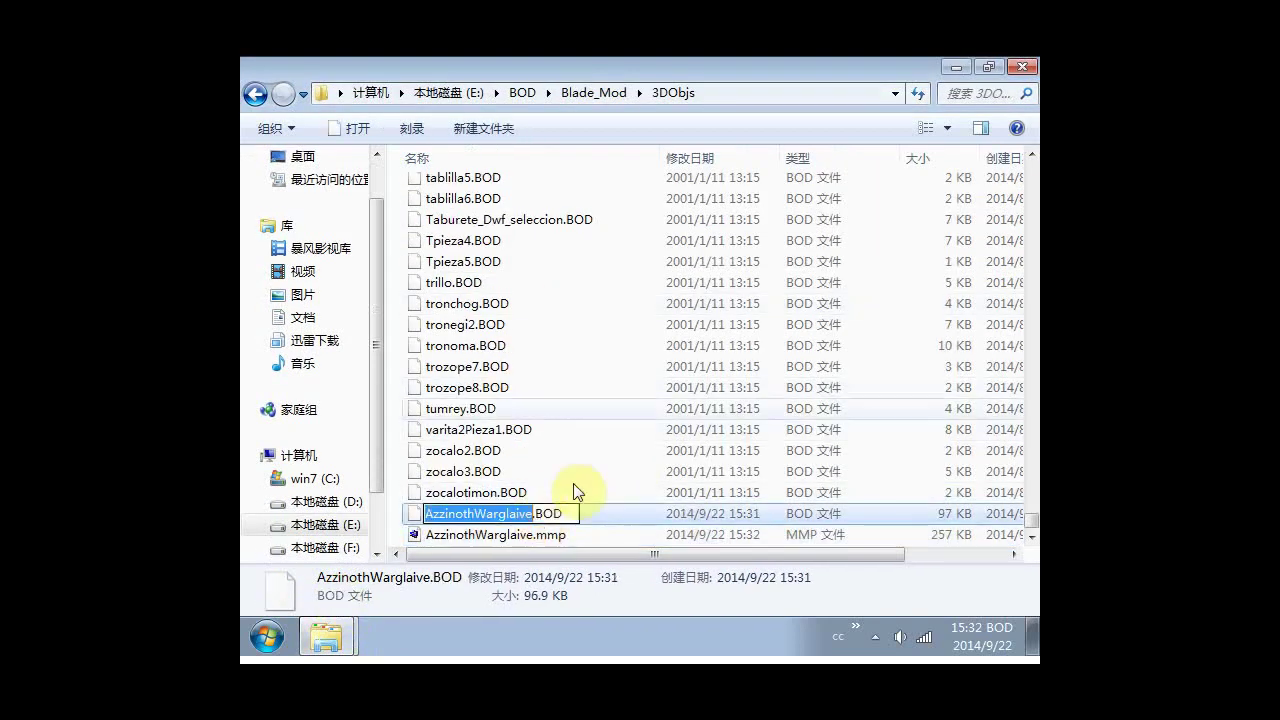
Add the lines ..\..\3dobjs\AzzinothWarglaive.BOD and AzzinothWarglaive at the start of BodLink.list in Blade_Mod and save it.
left_click(612, 94)
scroll(555, 360, "down", 2)
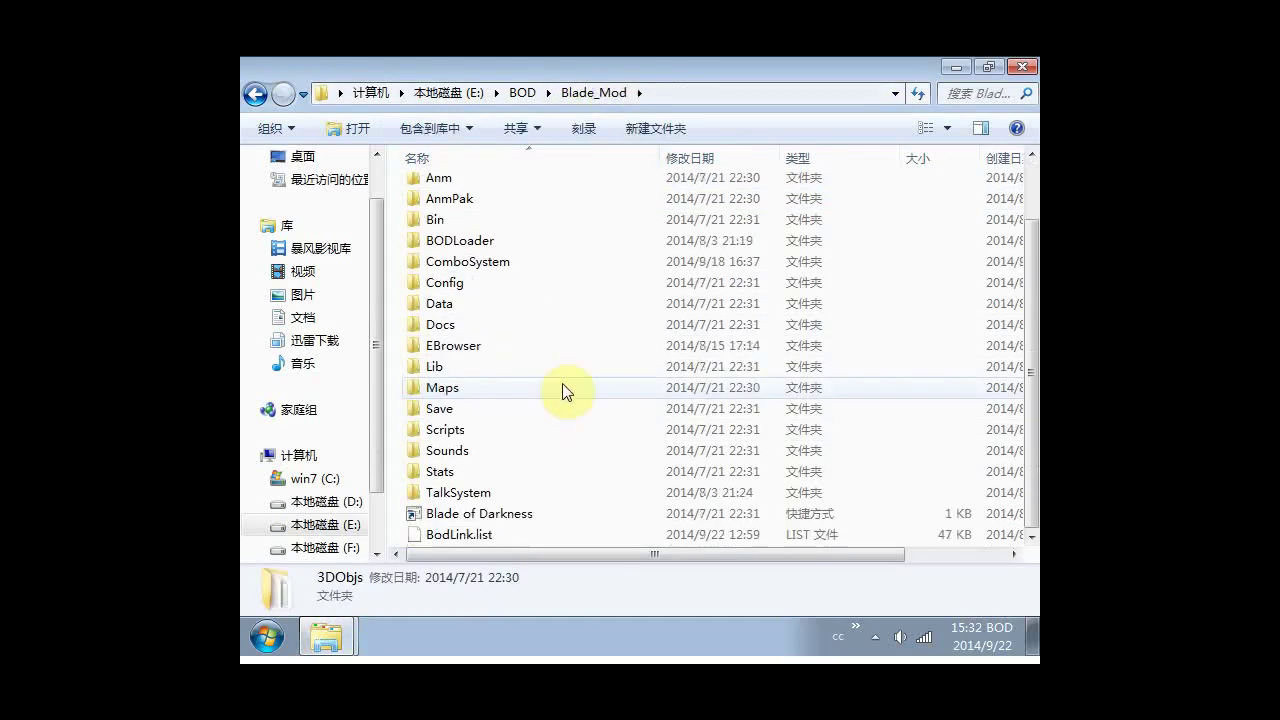
right_click(476, 534)
left_click(540, 152)
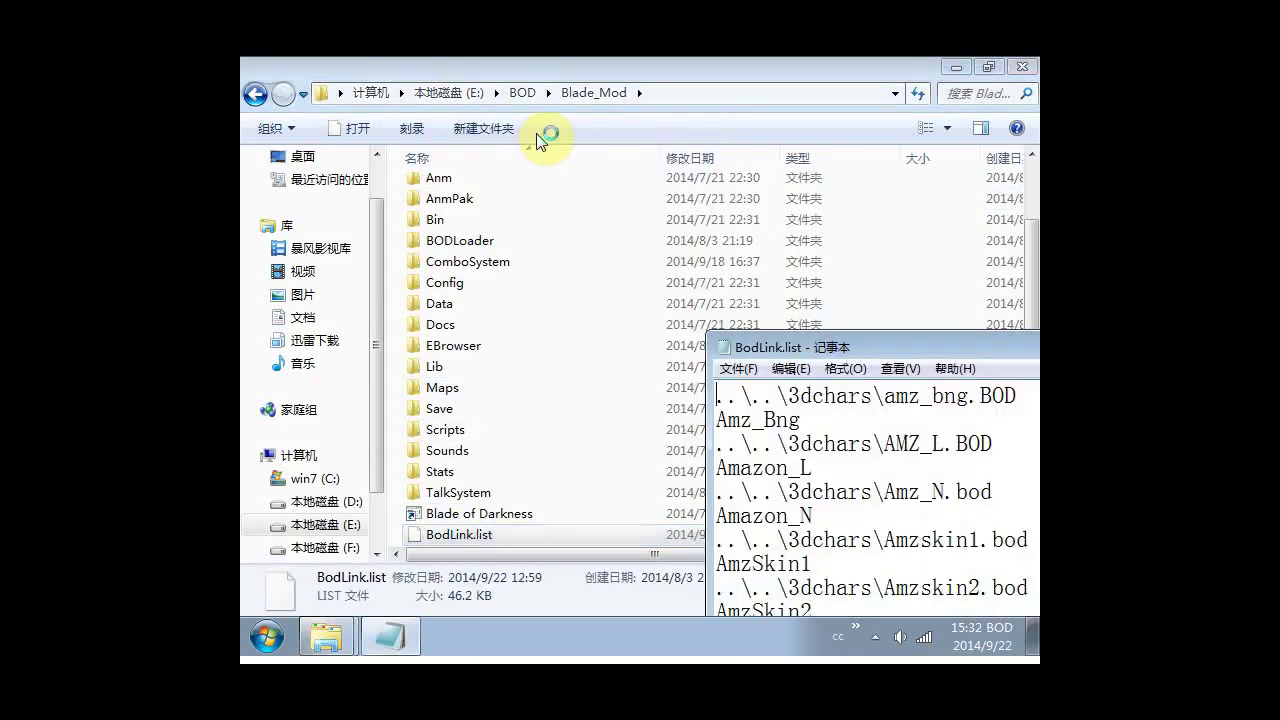
double_click(799, 352)
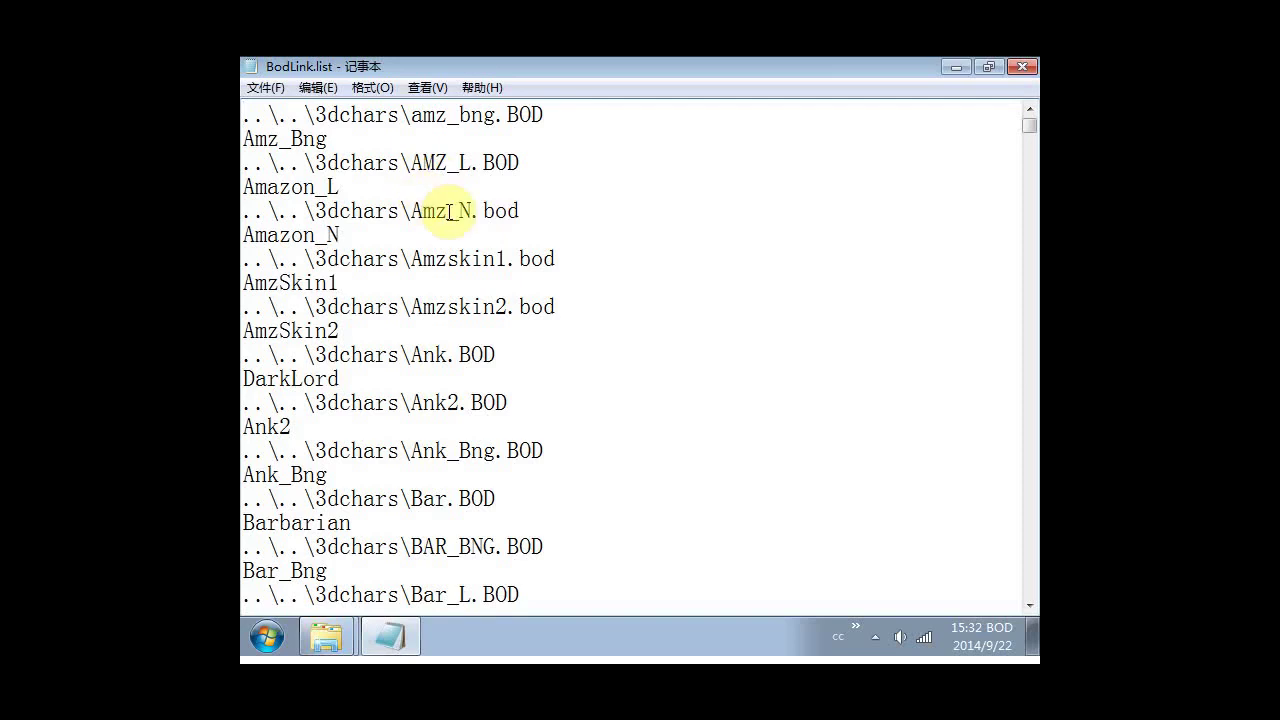
key("Return")
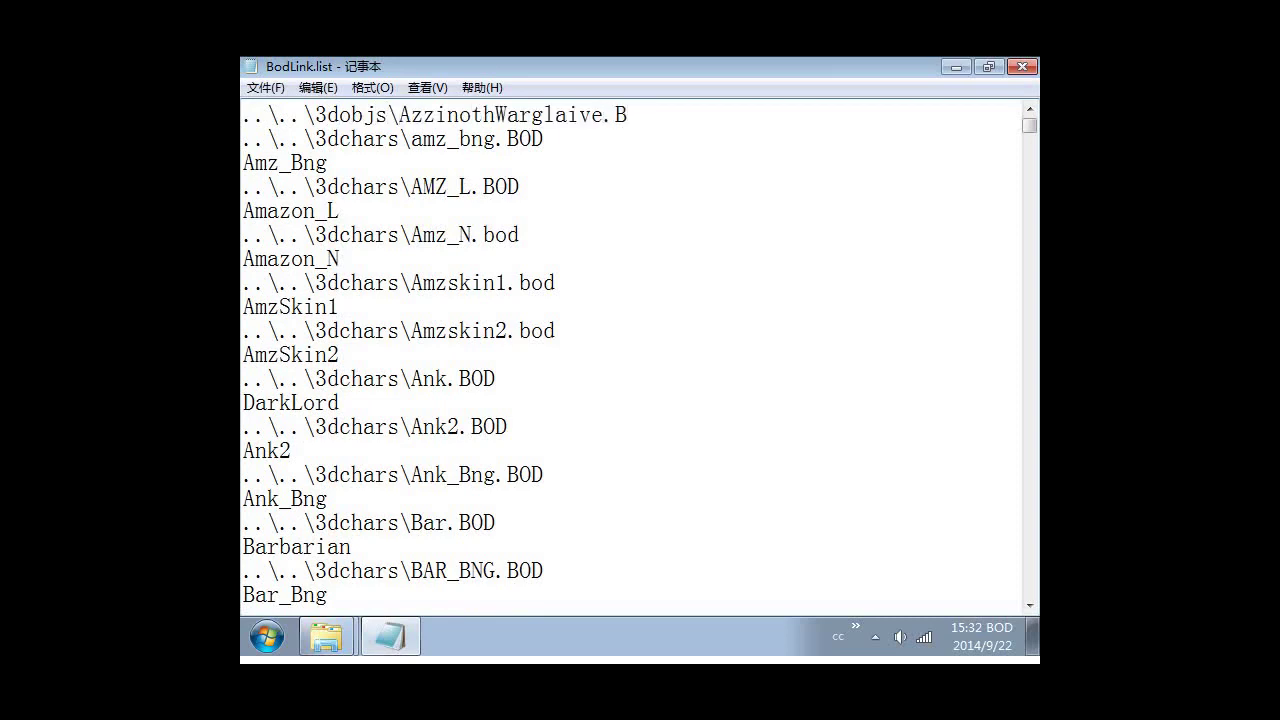
key("Return")
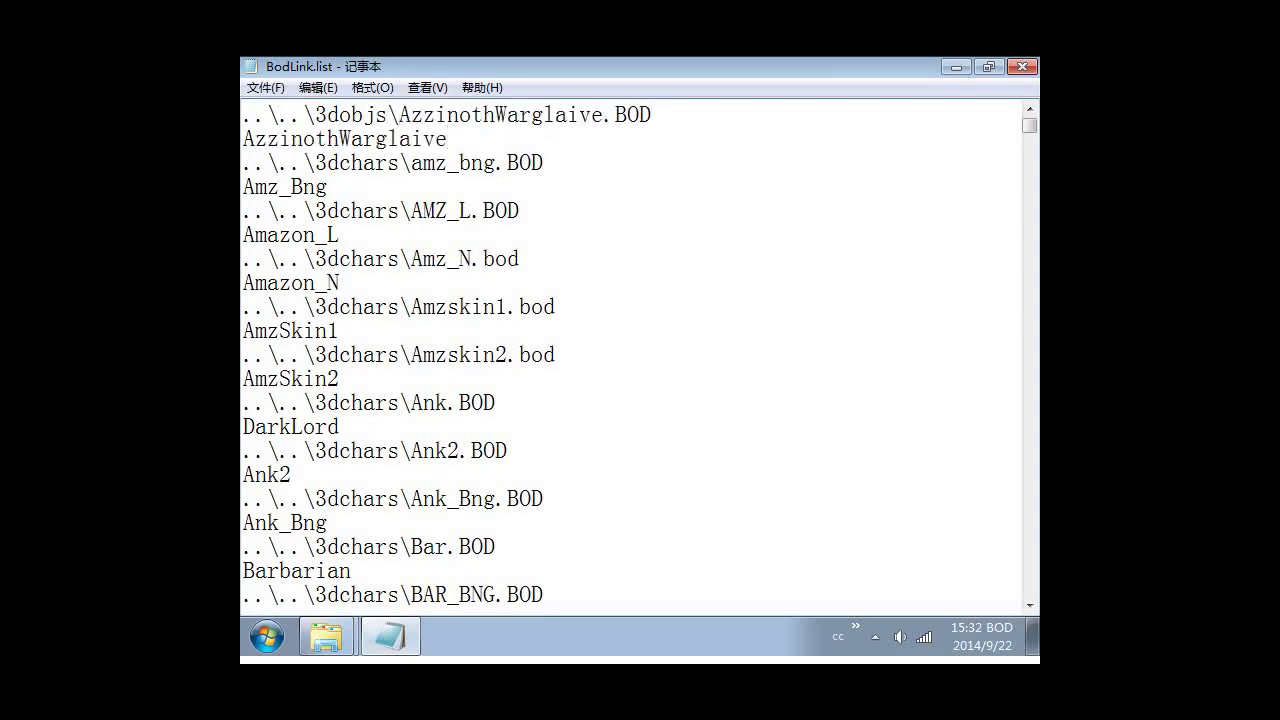
left_click(1018, 67)
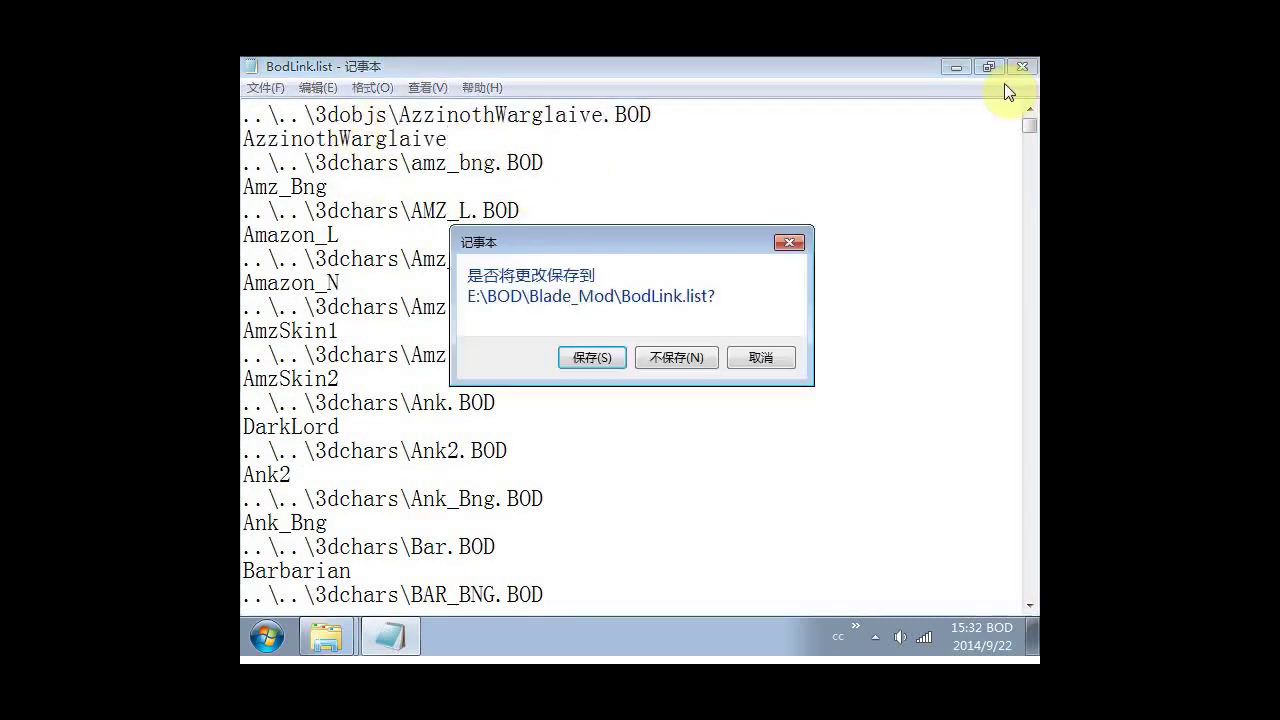
left_click(604, 357)
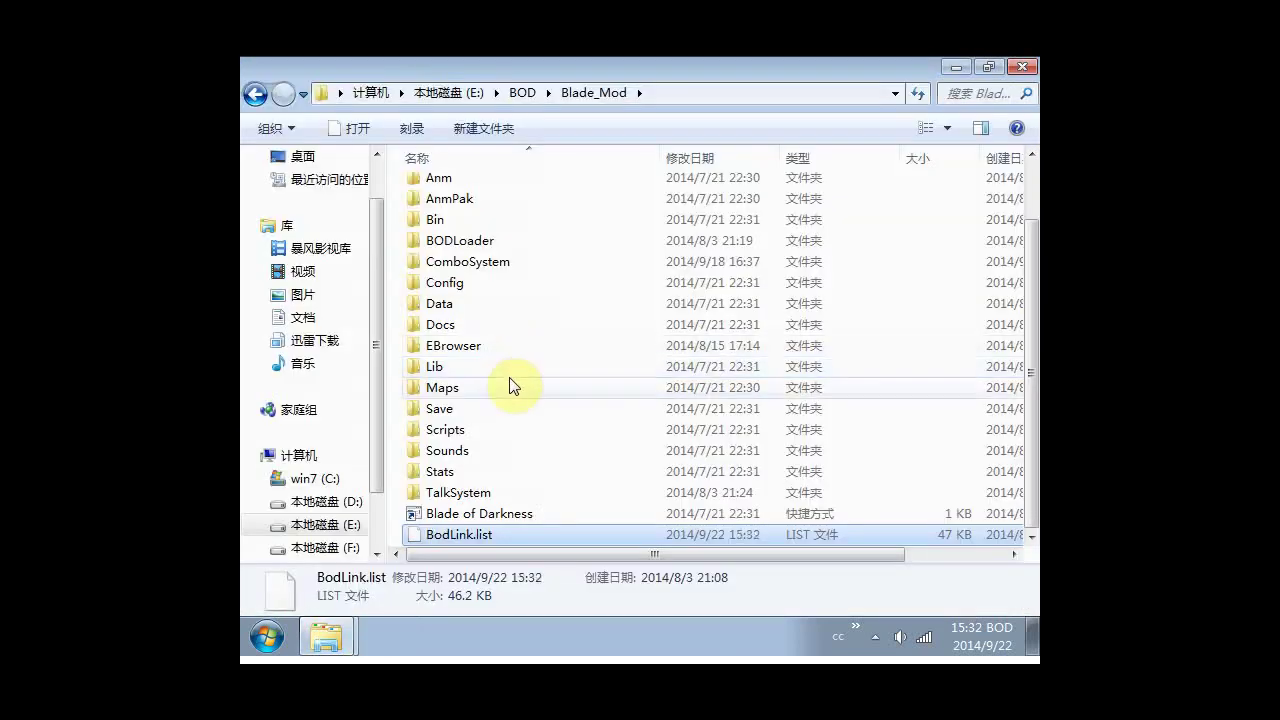
In Scripts\CommonResources.py, add BBLib.ReadMMP('../../3dobjs/AzzinothWarglaive.mmp') below the genericos.mmp line and save the file.
double_click(488, 432)
type("omm")
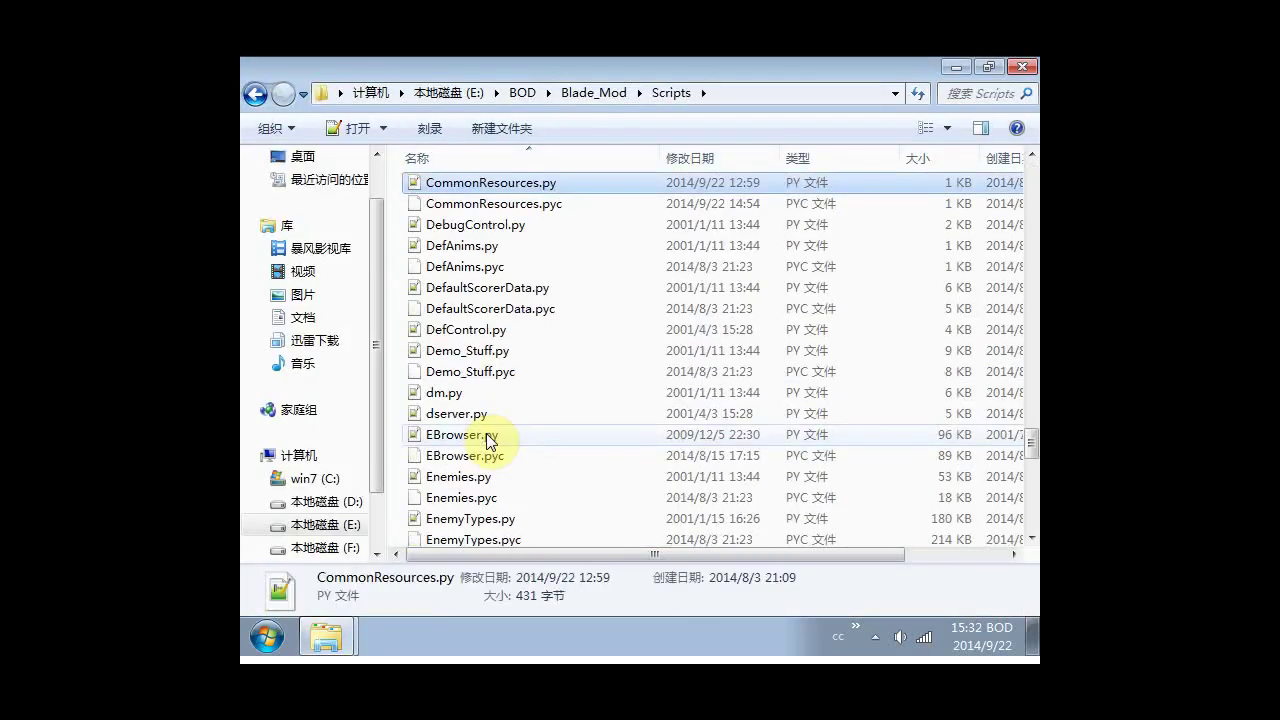
key("Return")
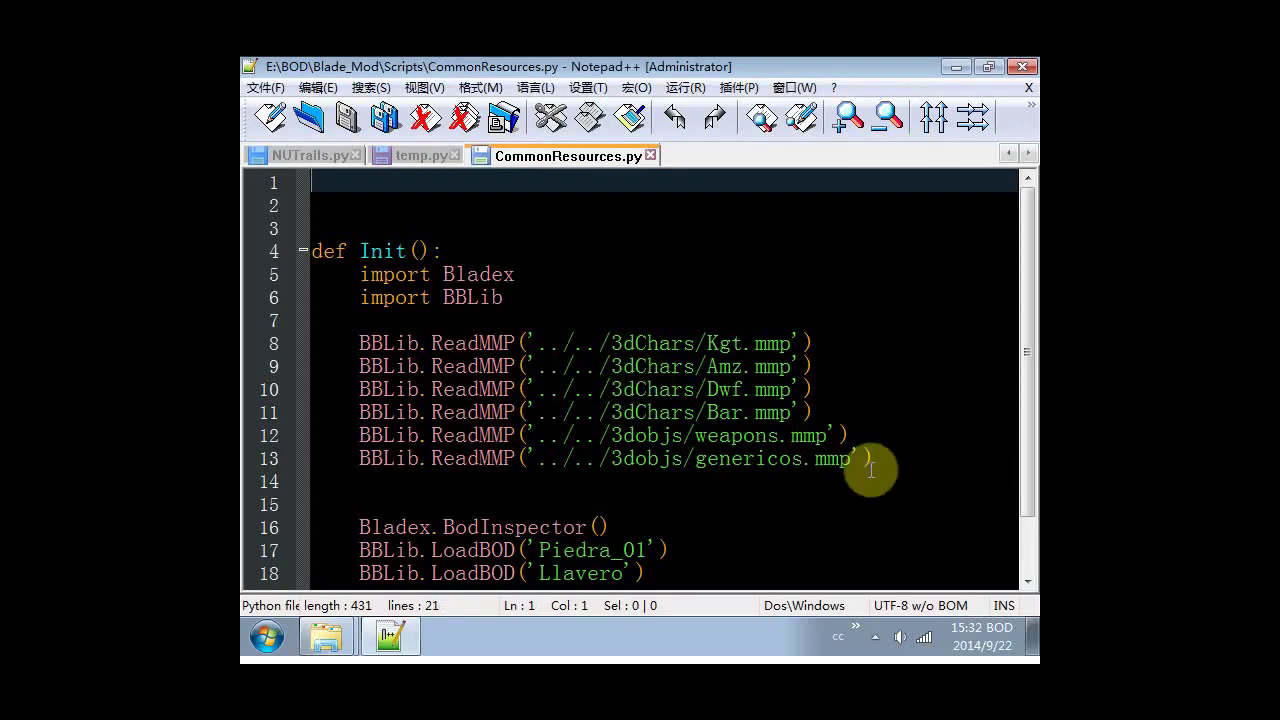
left_click(766, 460)
key("ctrl+d")
double_click(745, 481)
key("ctrl+v")
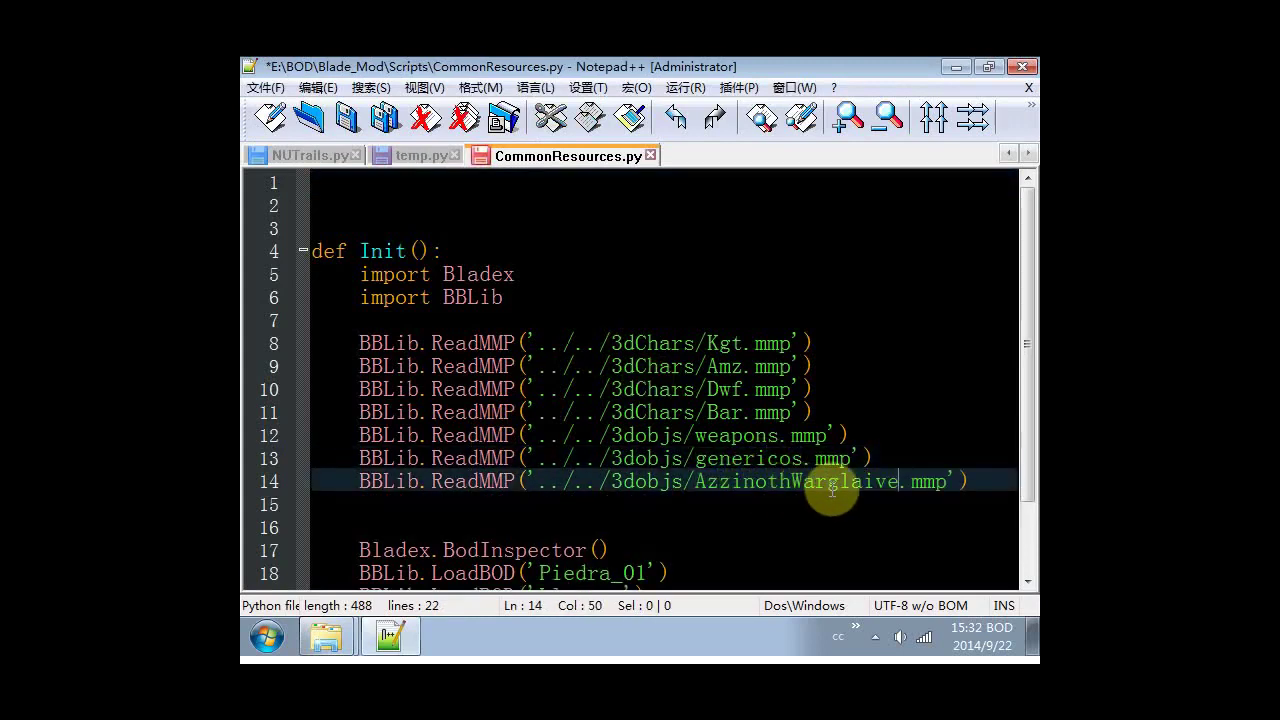
key("ctrl+s")
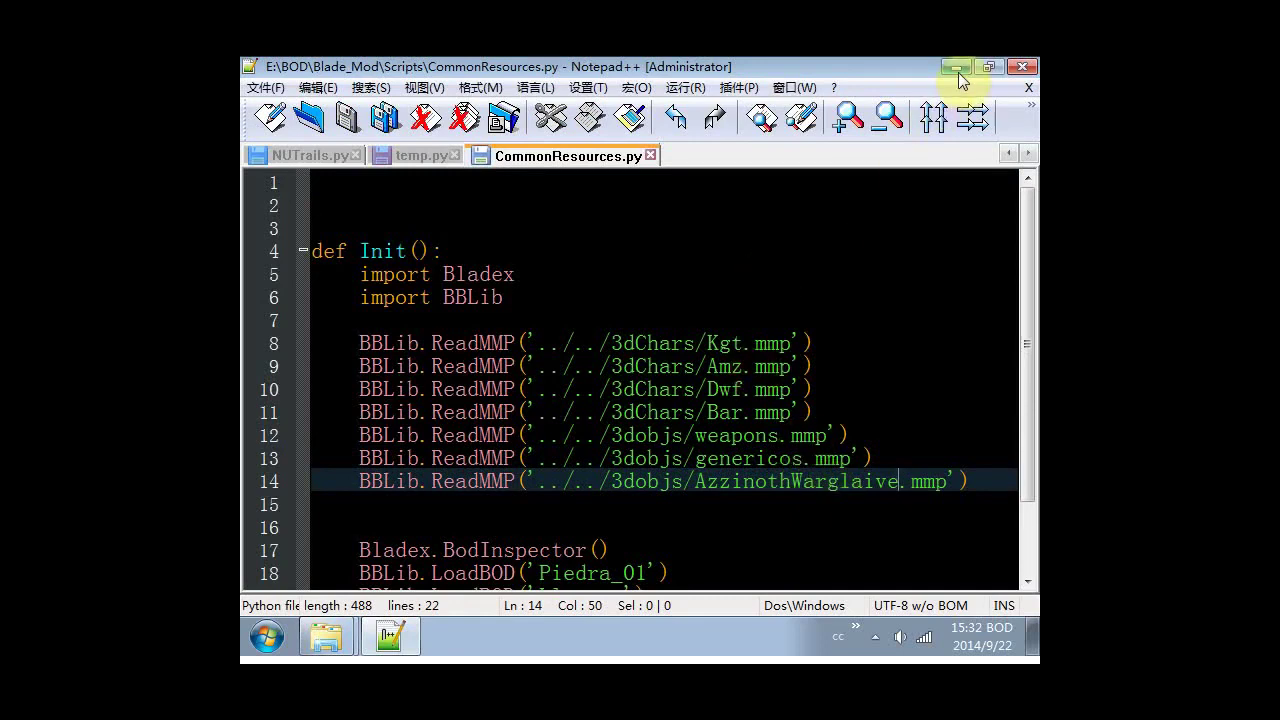
Minimize the open windows and start Blade of Darkness through its game launcher.
left_click(958, 68)
left_click(958, 68)
left_click(958, 68)
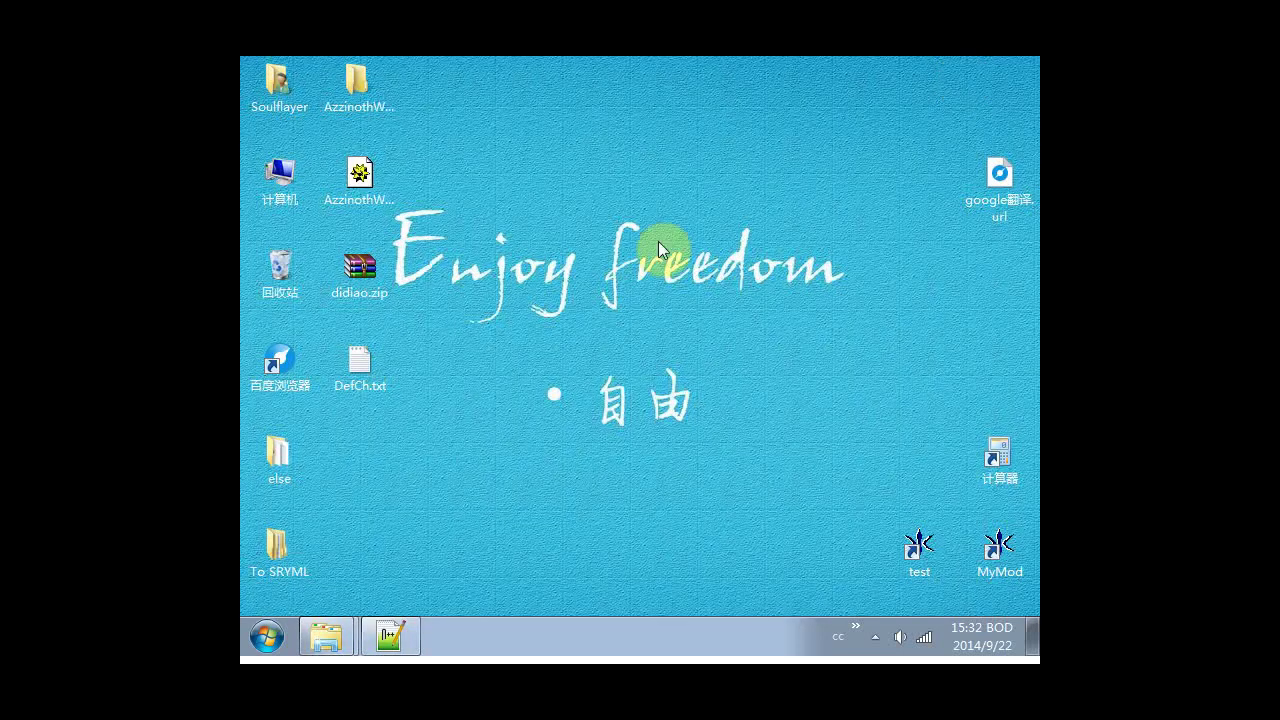
left_click(390, 636)
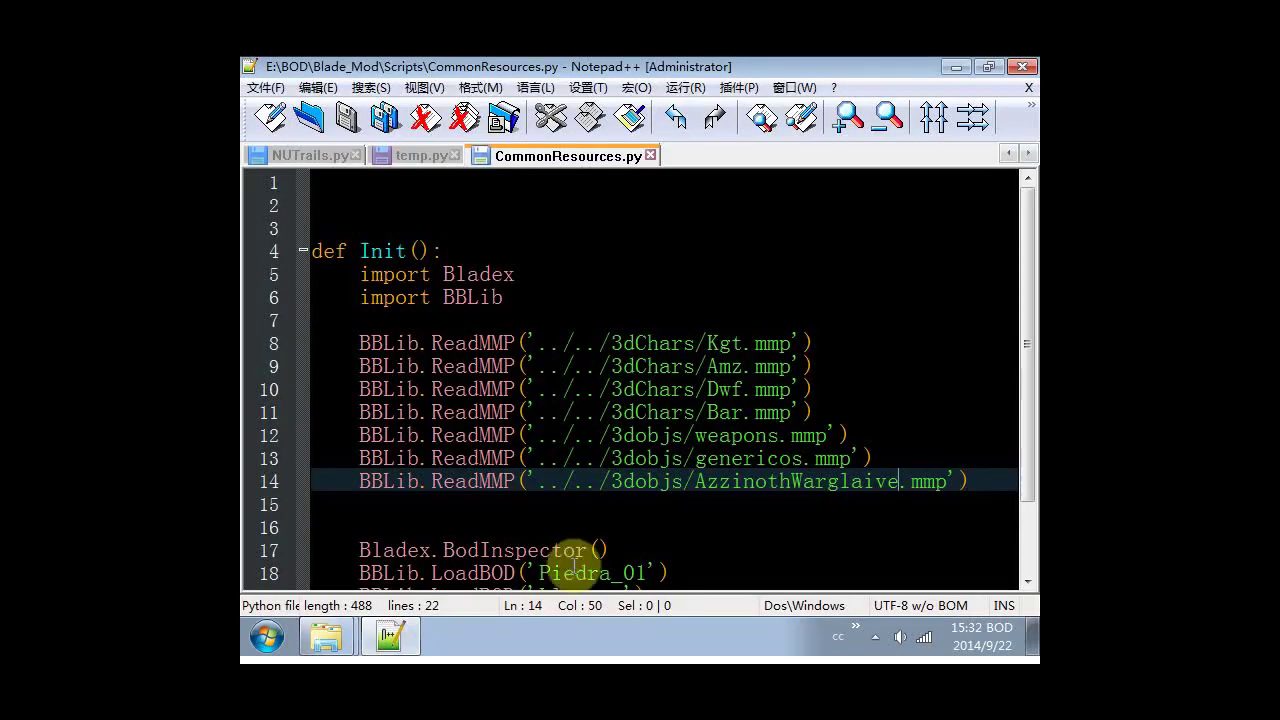
left_click(950, 67)
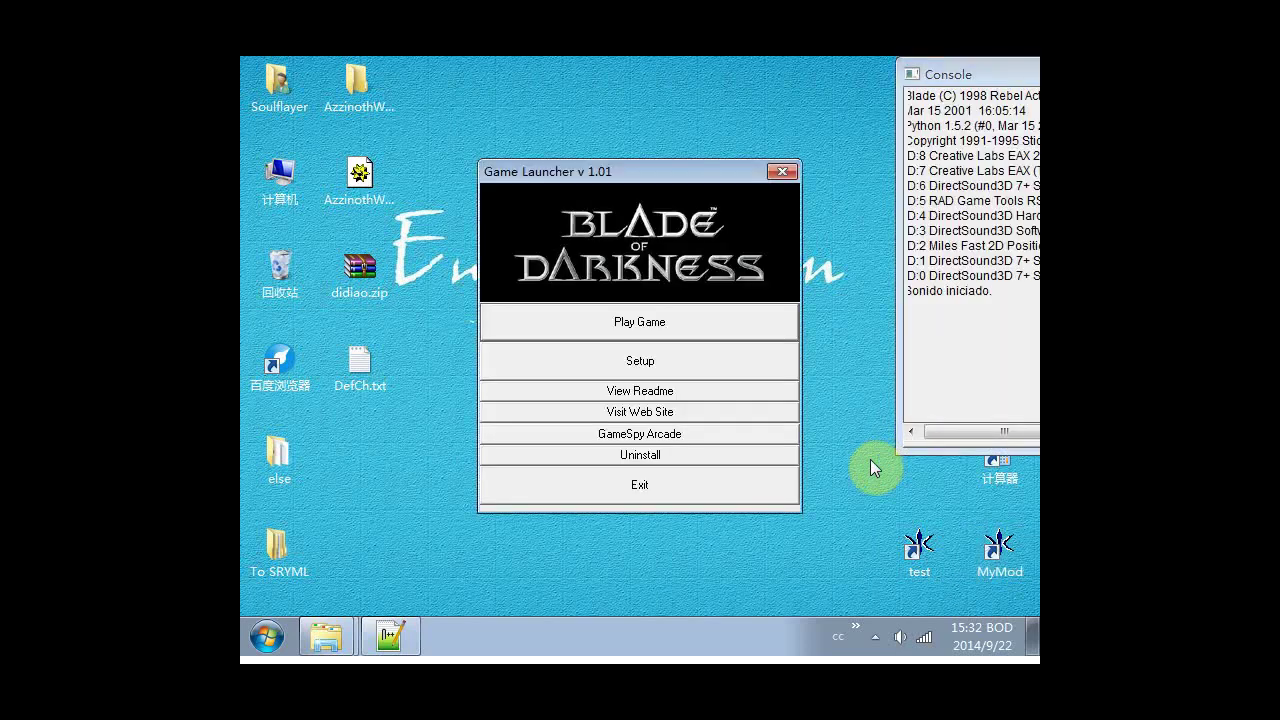
left_click(720, 337)
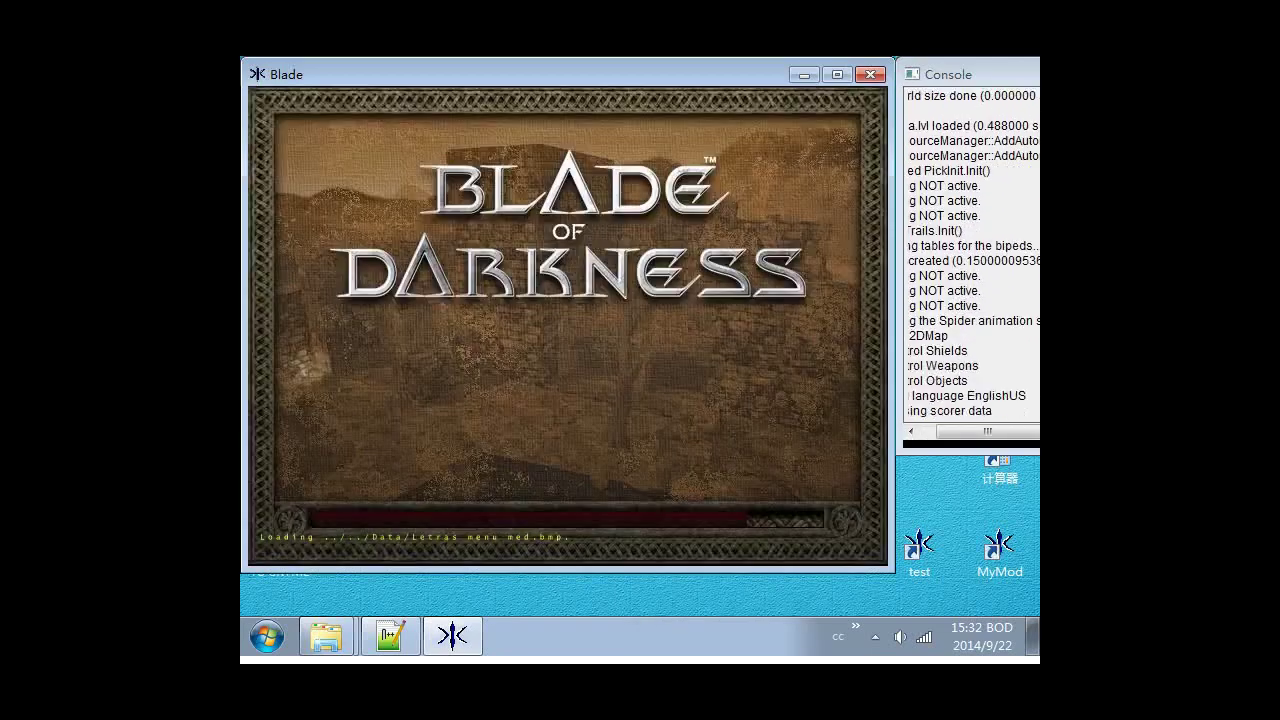
Start the installed CWorld mod from the BODLoader menu.
key("Return")
key("Down")
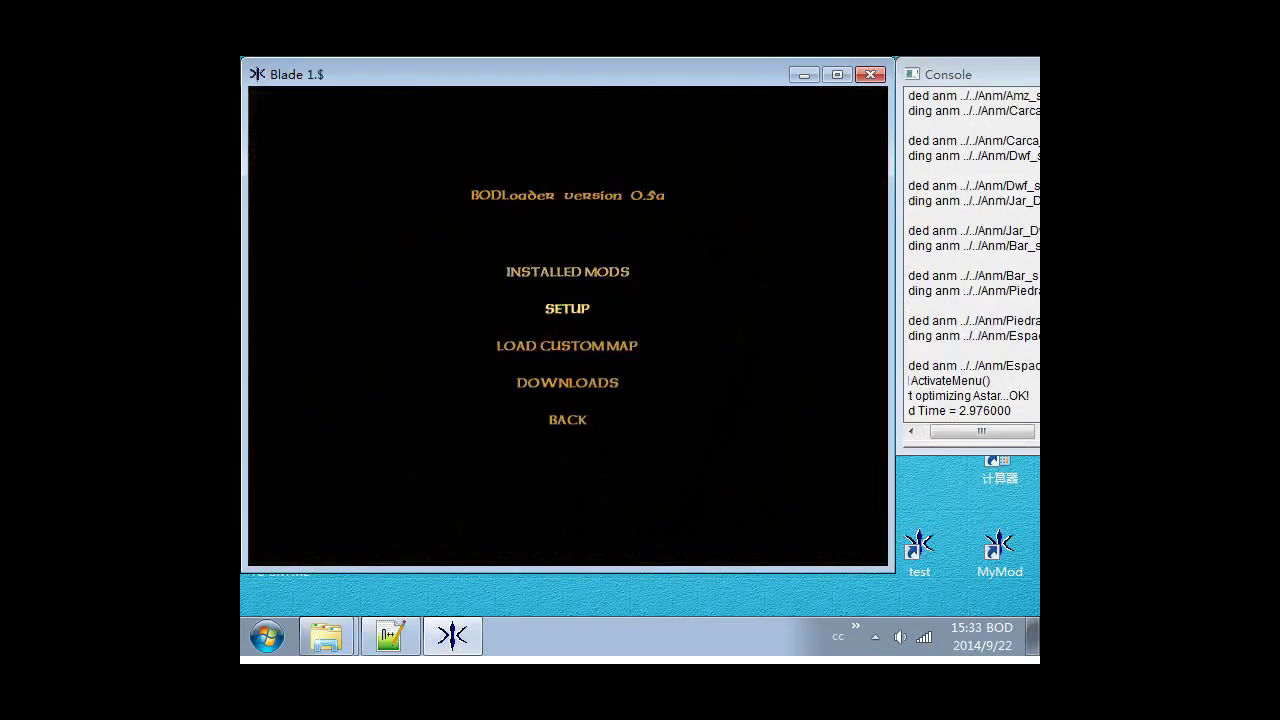
key("Down")
key("Return")
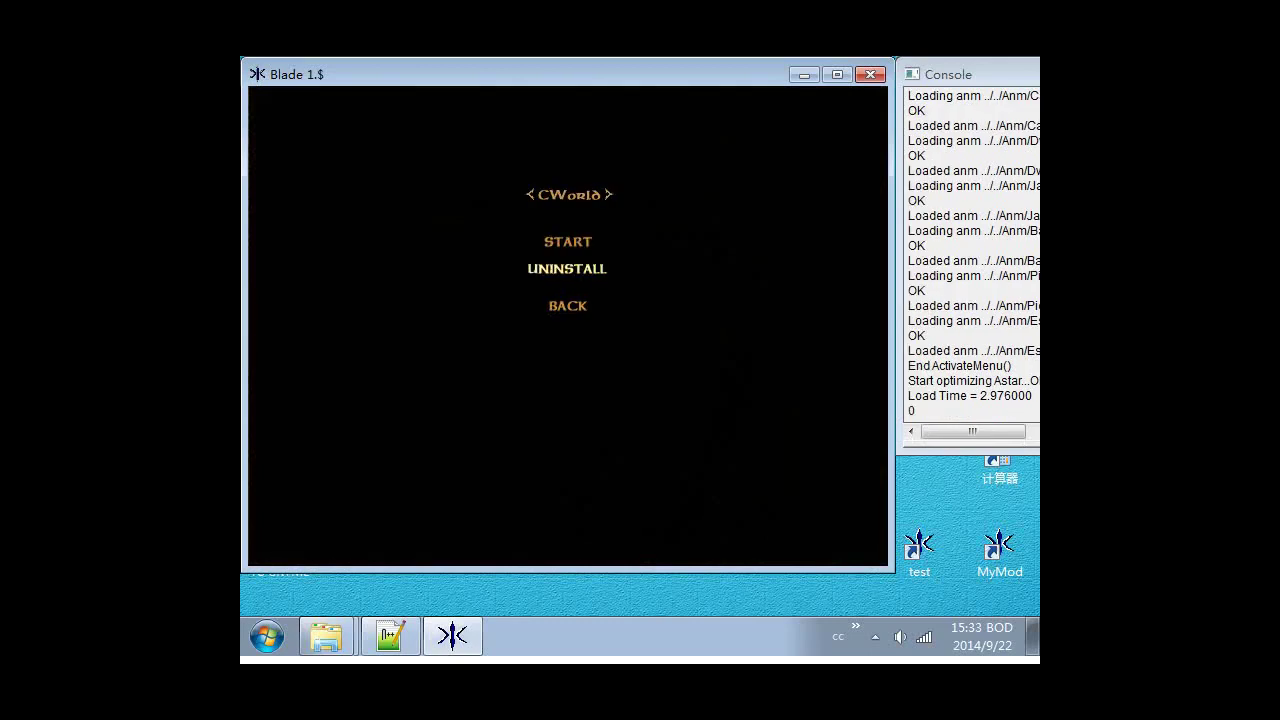
key("Return")
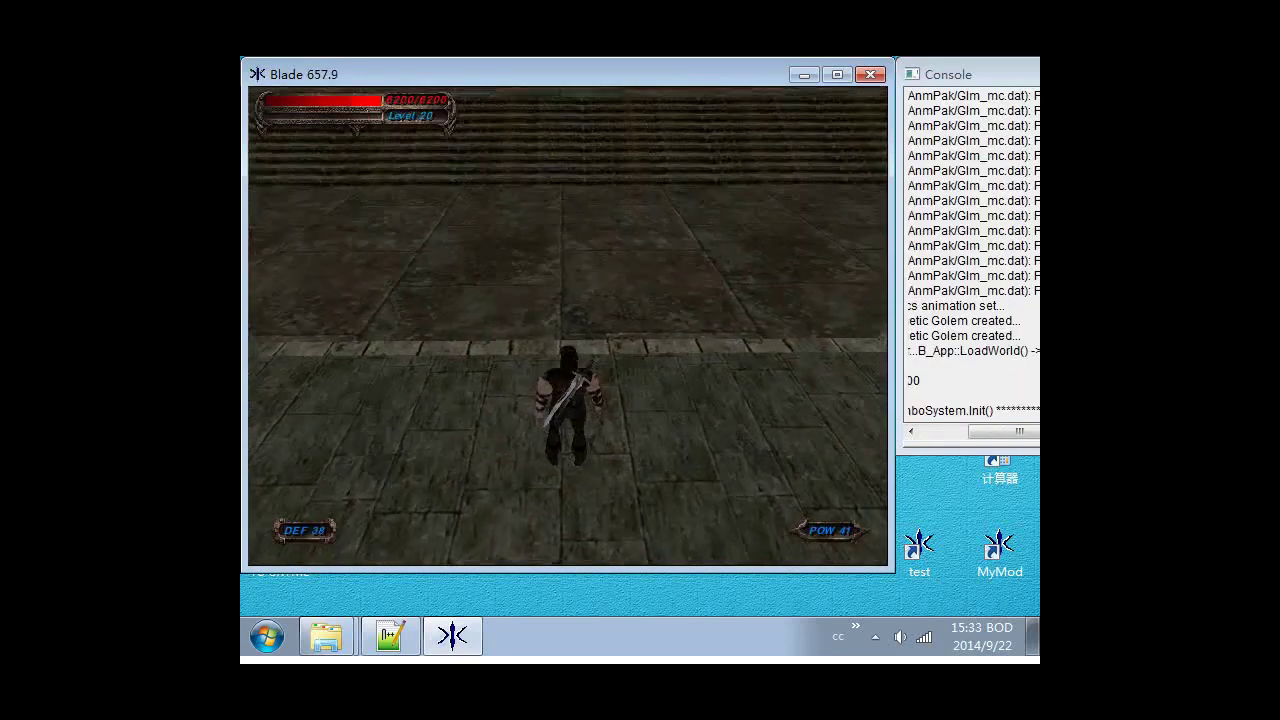
Have the character draw the sword and drop it on the ground.
left_click(568, 326)
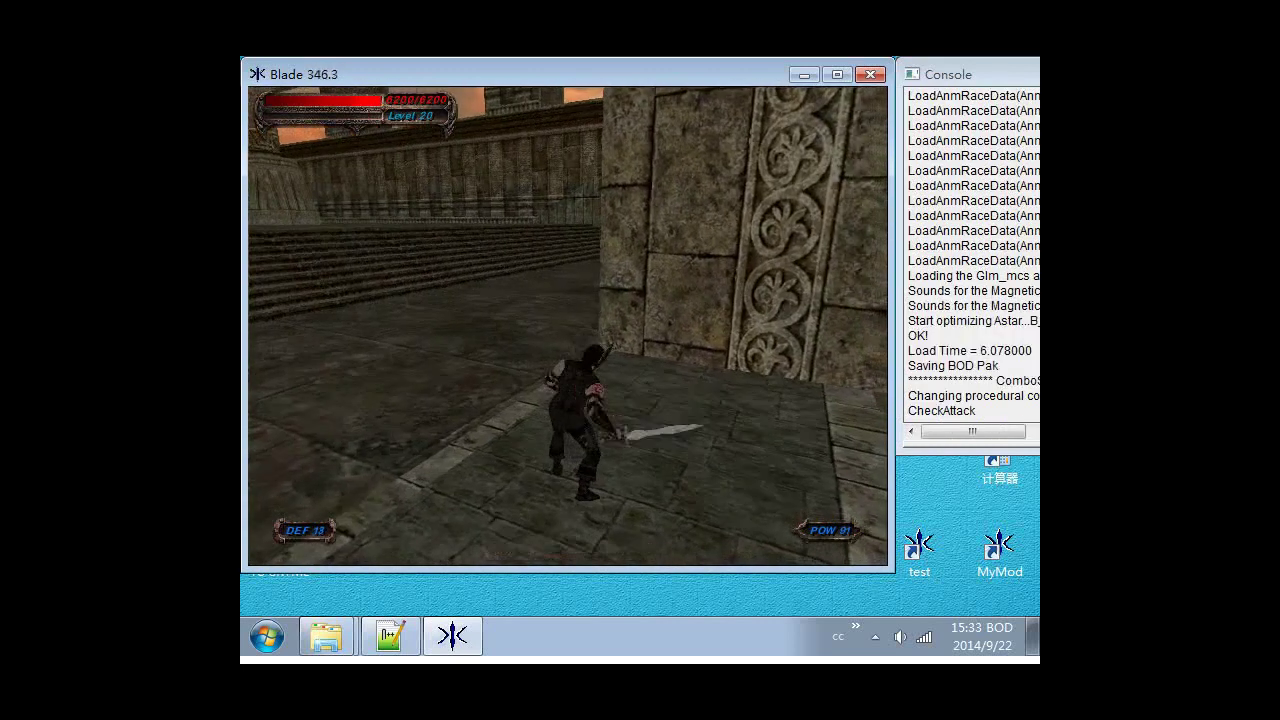
key("BackSpace")
key("w")
Move the Console window over the game view and enlarge its command entry area.
key("super")
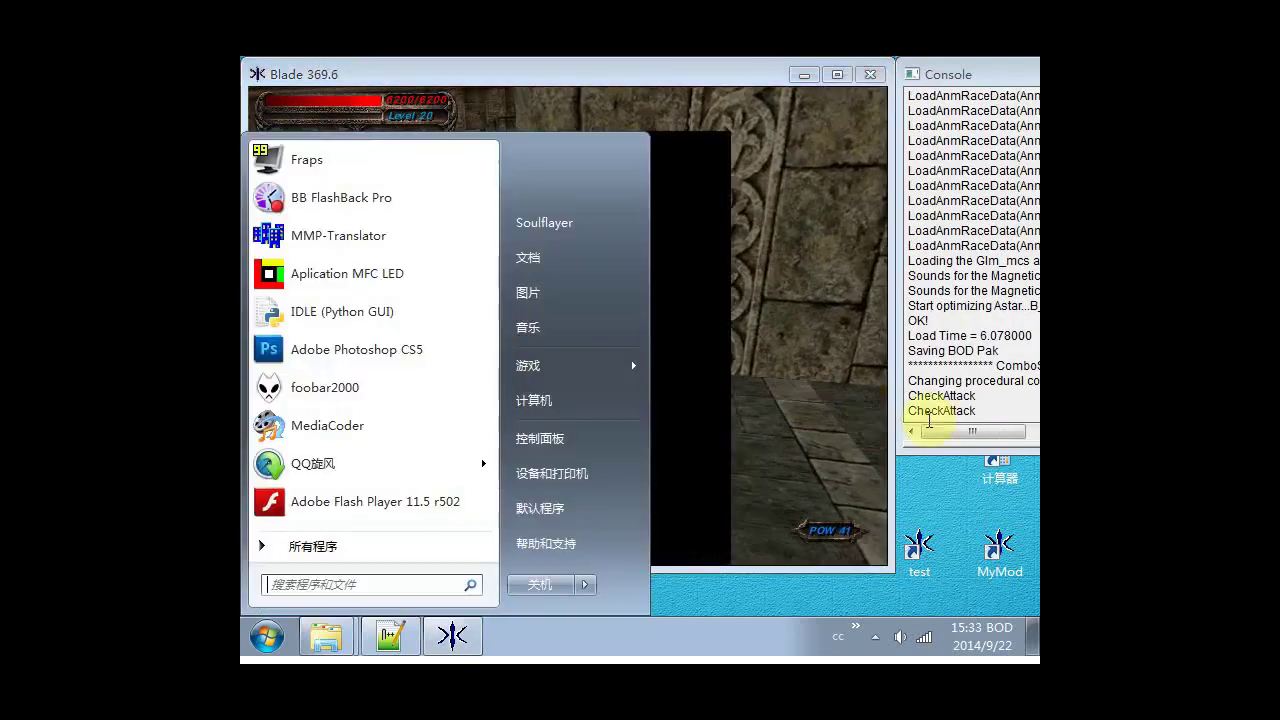
left_click_drag(949, 443, 955, 336)
left_click_drag(905, 88, 690, 144)
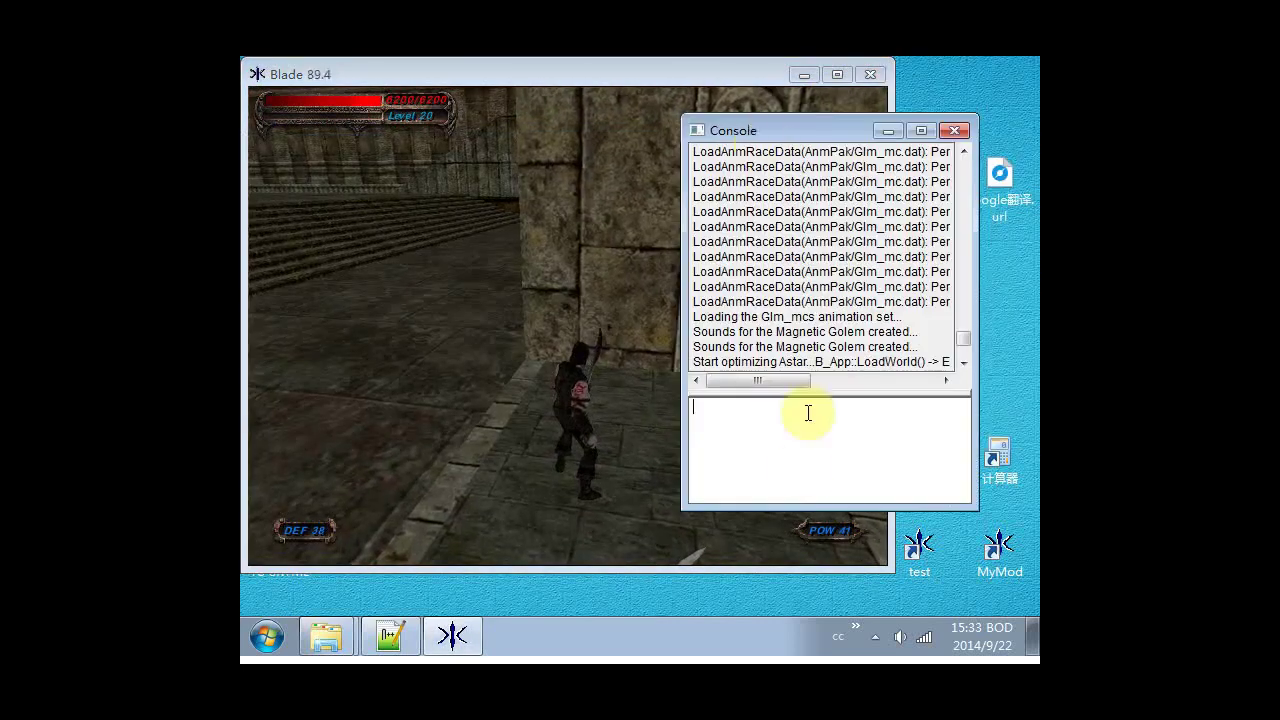
Execute o=Bladex.CreateEntity("AzzinothWarglaive","AzzinothWarglaive",0,0,0,"Weapon") in the game console.
left_click(806, 466)
type("Bl")
key("BackSpace")
key("BackSpace")
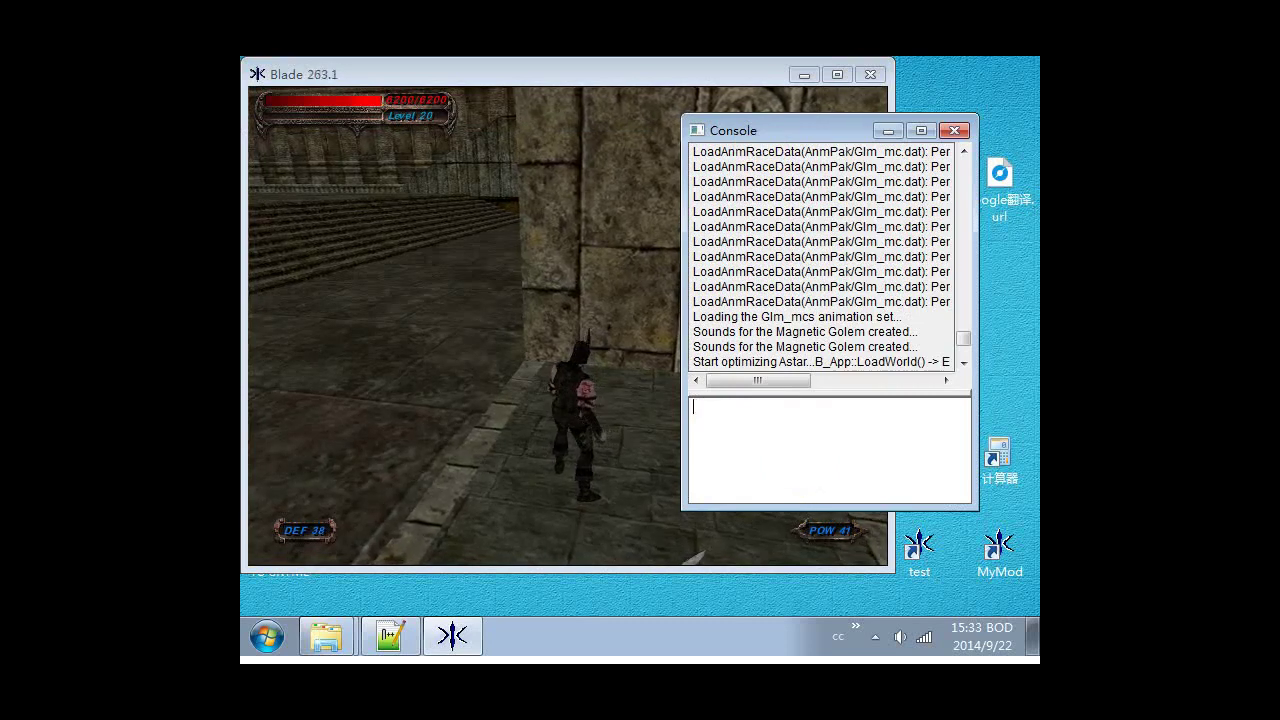
type("o=Bladex.")
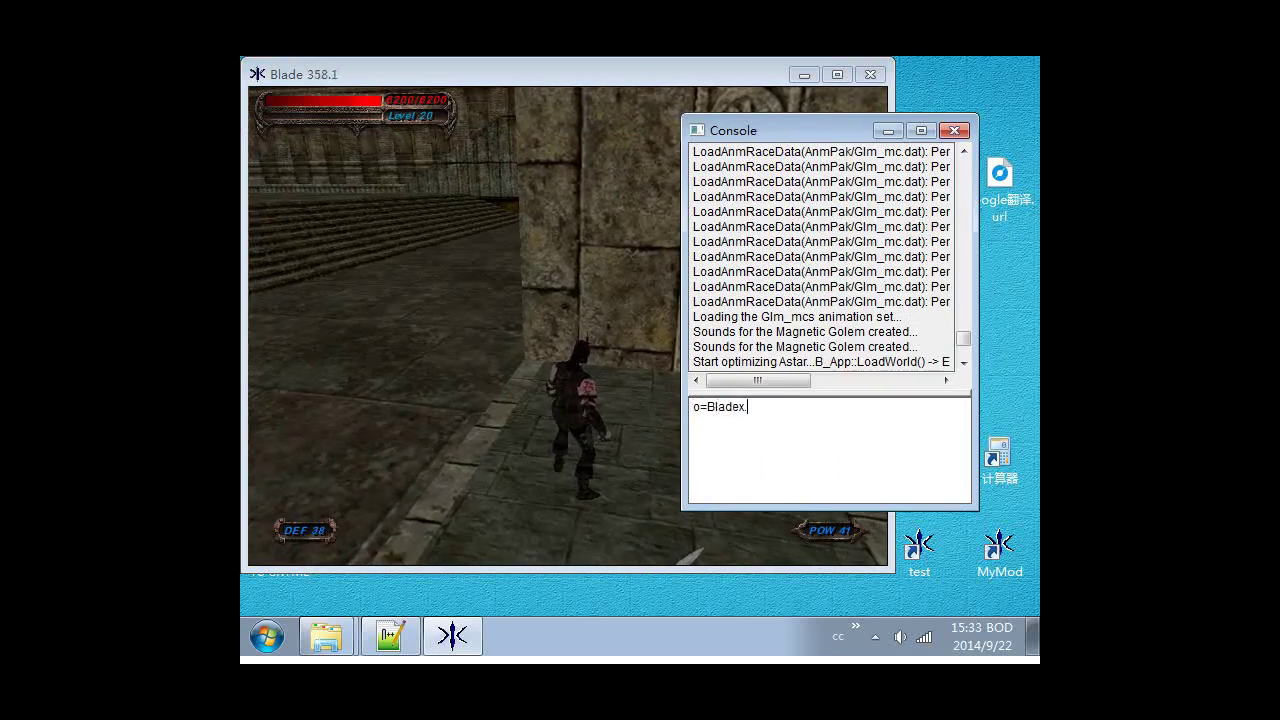
type("CreateEntity")
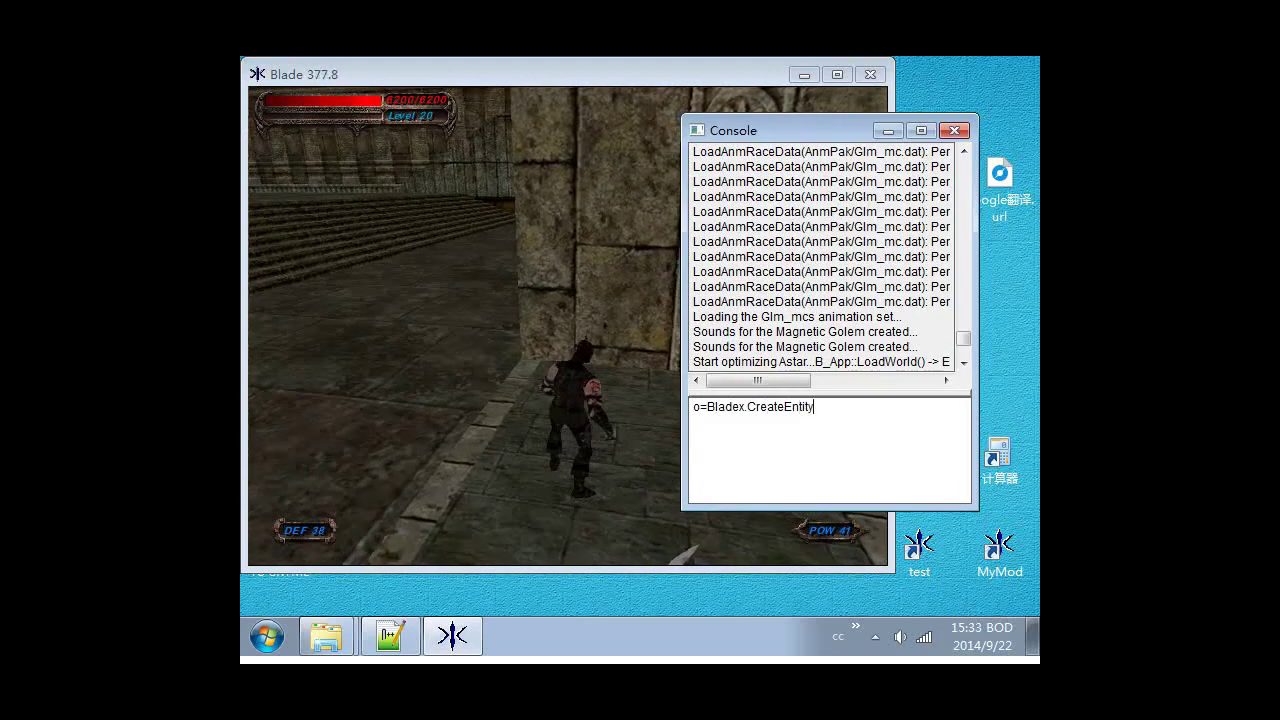
type("()\"AzzinothWarglaive\",\"")
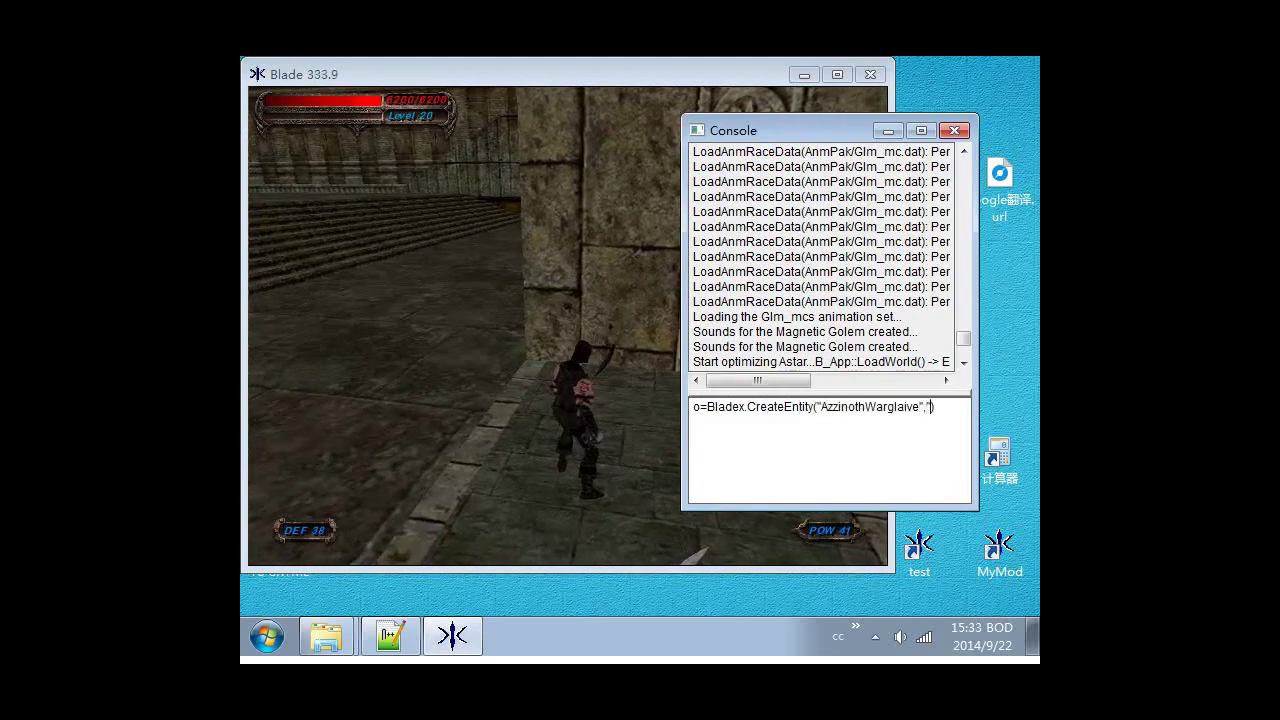
type("AzzinothWarglaive\"")
type(",0,0")
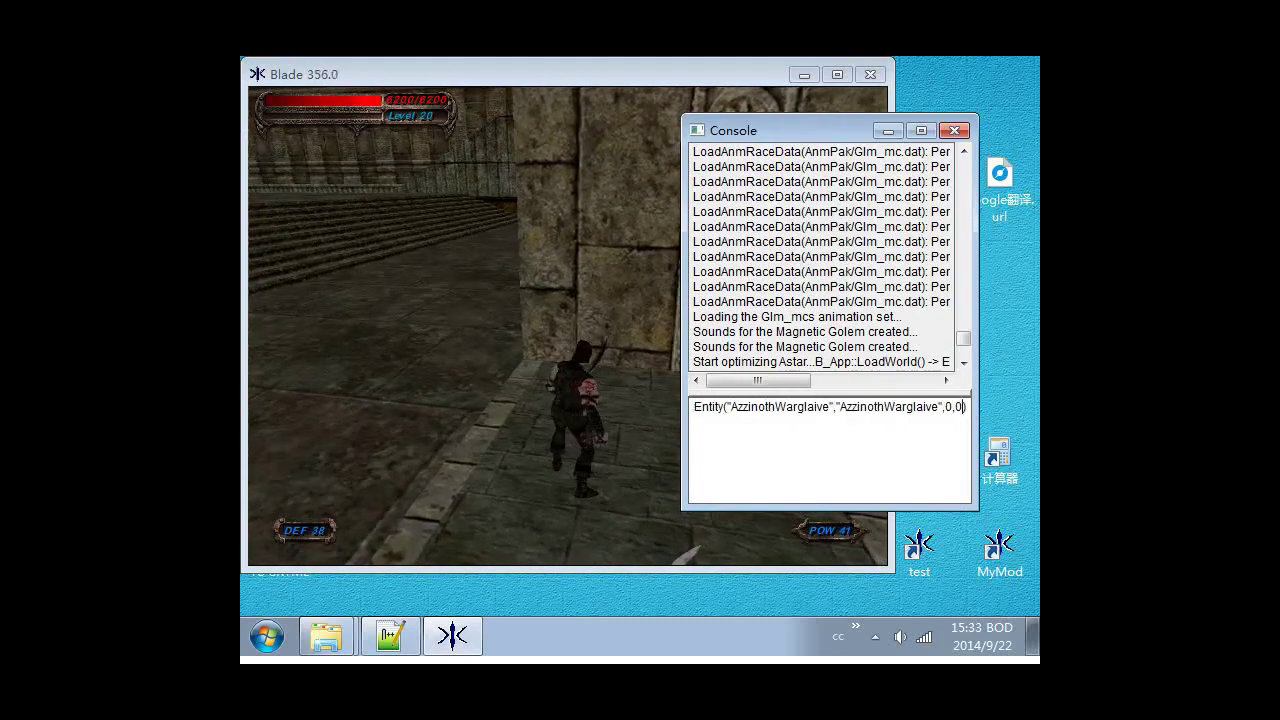
type(",0,\"Weapon")
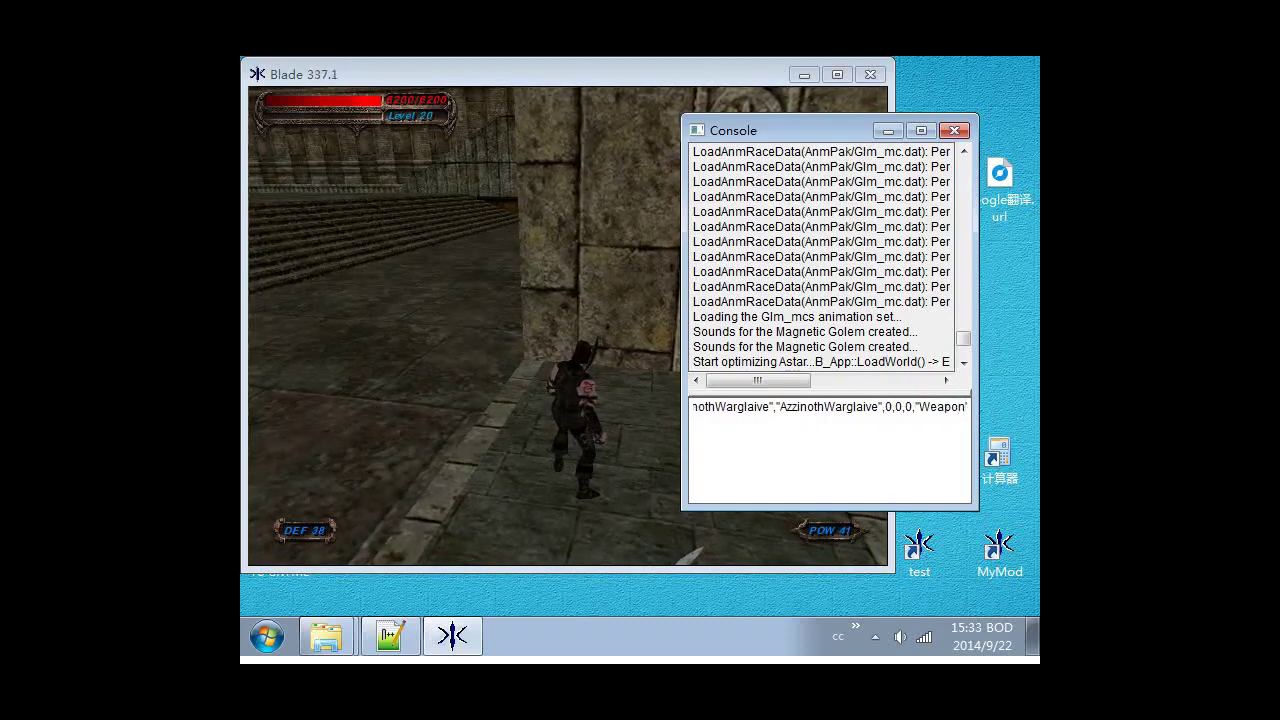
key("Return")
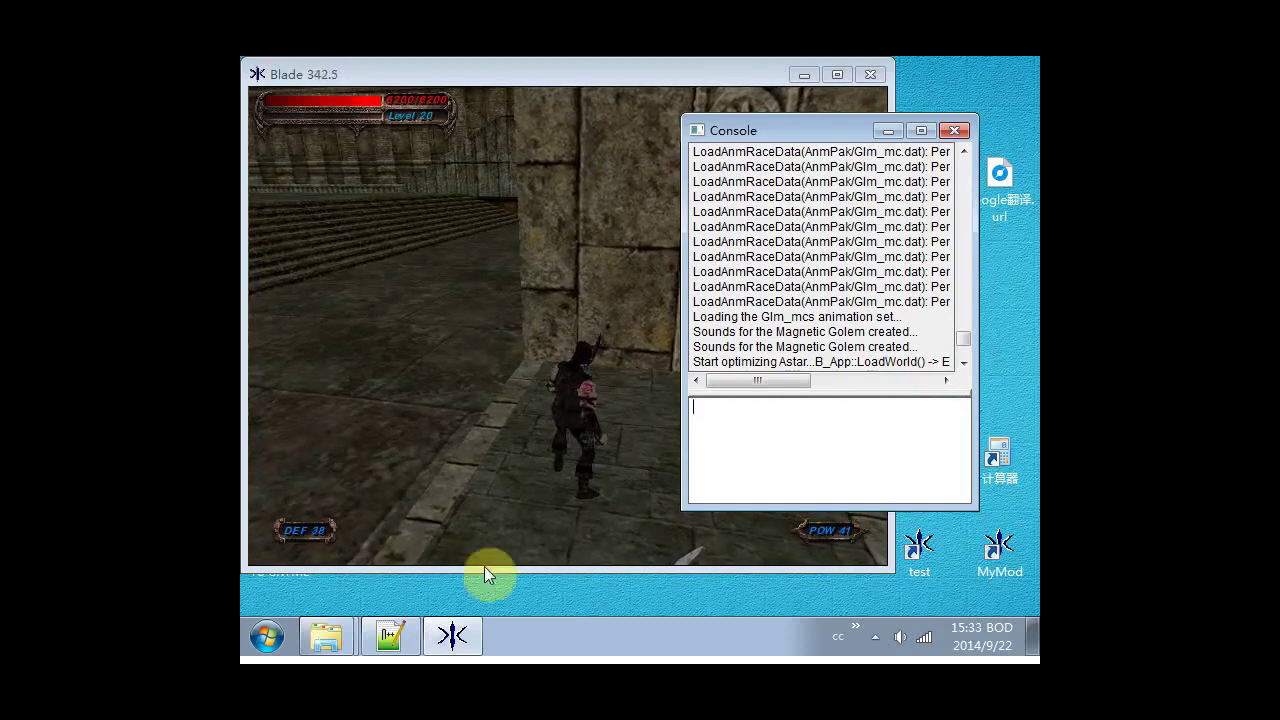
Copy the AzzinothWarglaive DefaultSelectionData line (8.0, 4000.0, "Warglaive Of Azzinoth") from temp.py in Notepad++ and execute it in the game console.
left_click(385, 636)
left_click(415, 158)
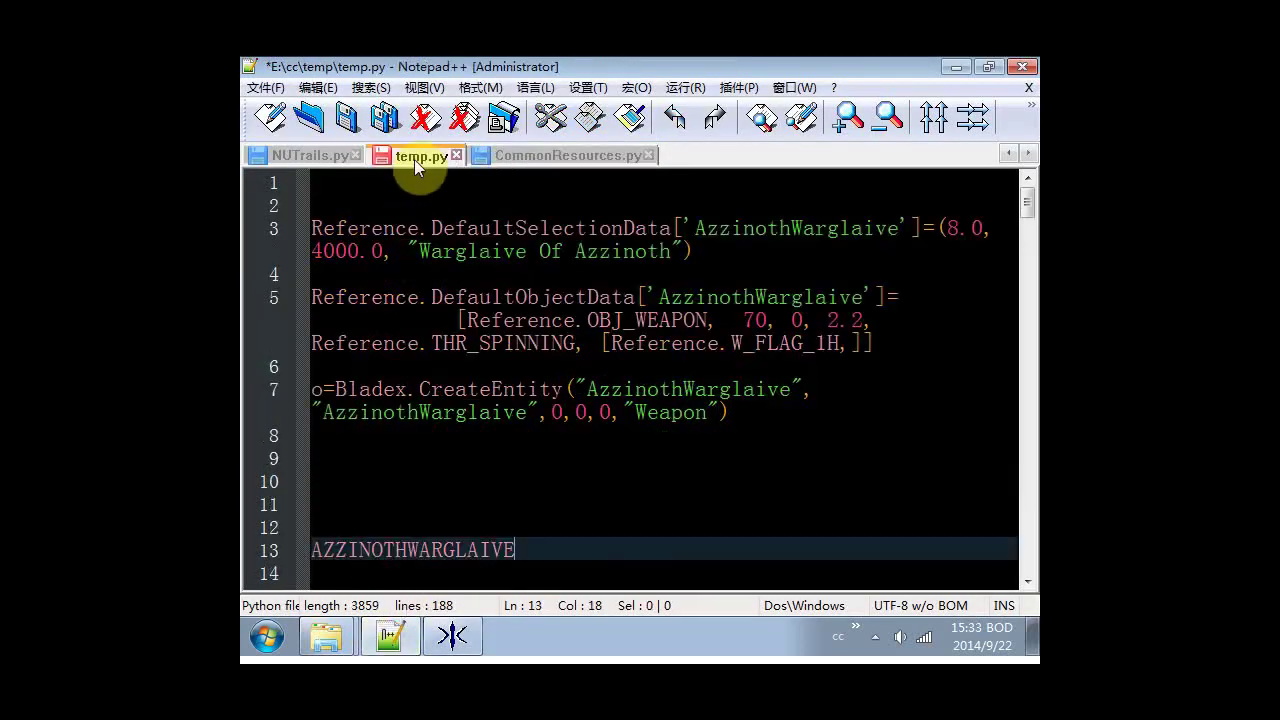
left_click_drag(745, 252, 263, 229)
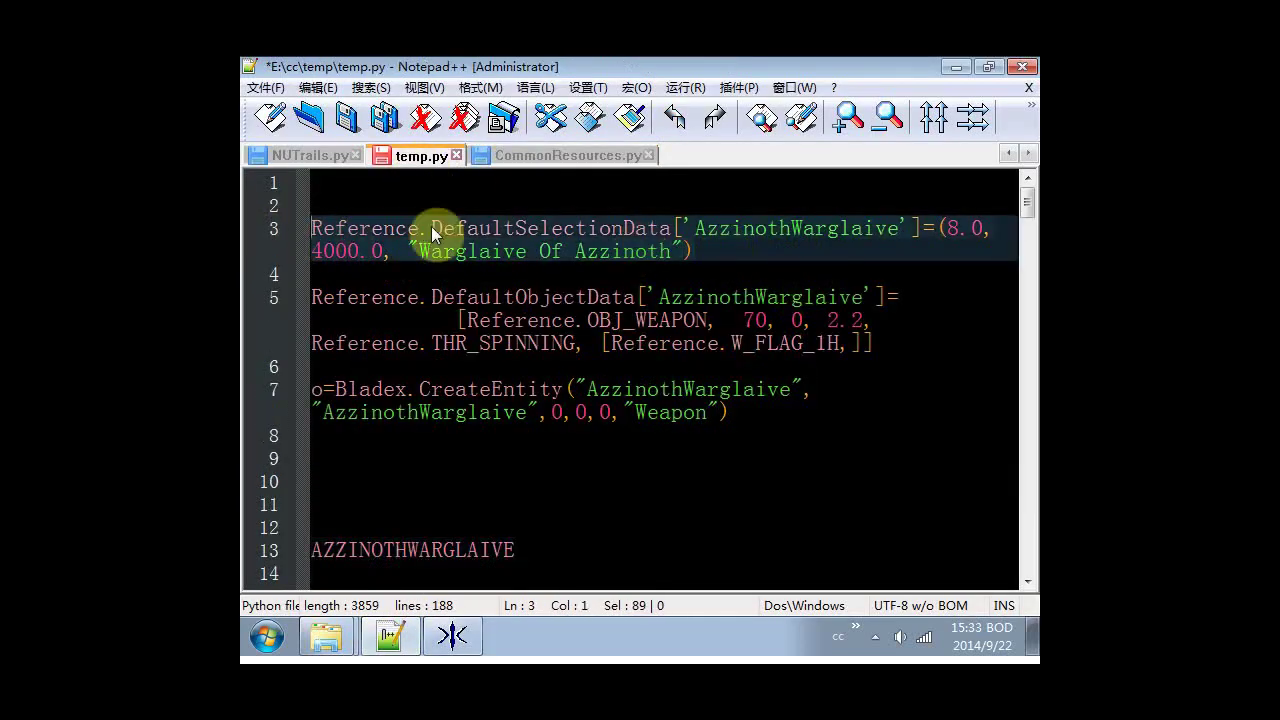
key("ctrl+c")
left_click(960, 67)
key("ctrl+v")
key("Return")
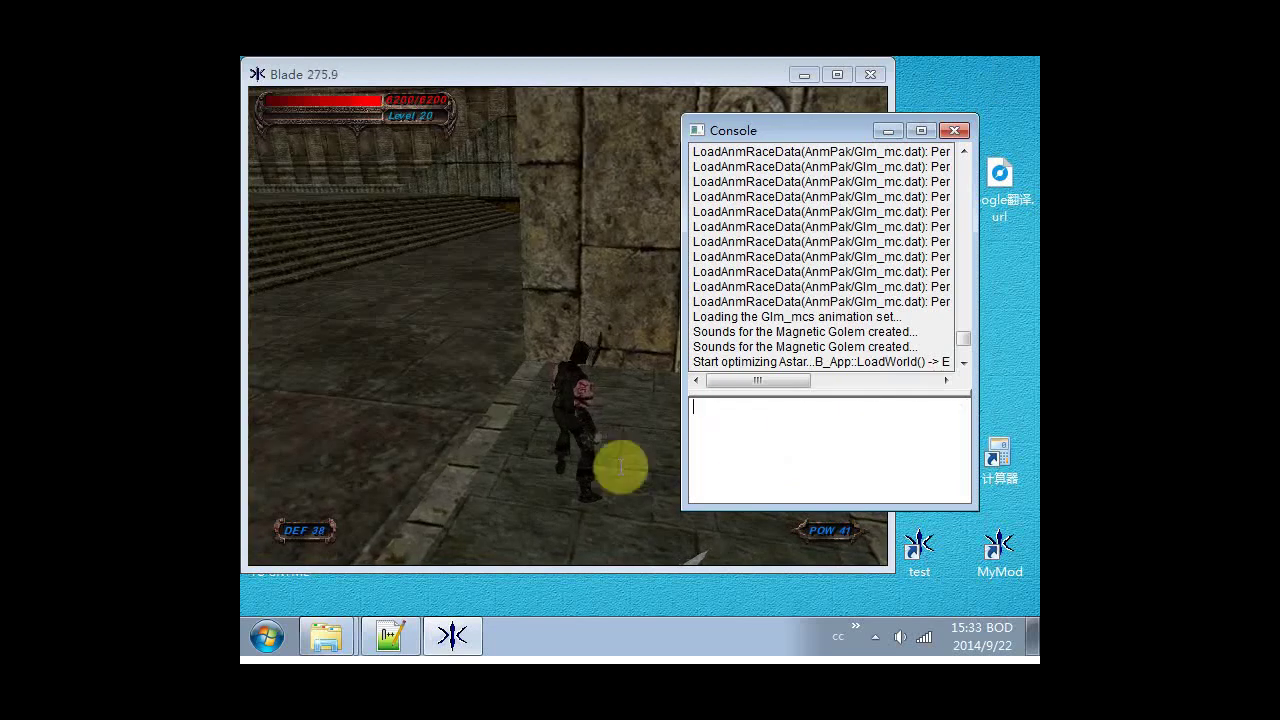
Copy the AzzinothWarglaive DefaultObjectData definition (OBJ_WEAPON, 70, 0, 2.2, THR_SPINNING, W_FLAG_1H) from temp.py and execute it in the game console.
left_click(390, 636)
left_click(898, 344)
left_click_drag(898, 344, 285, 297)
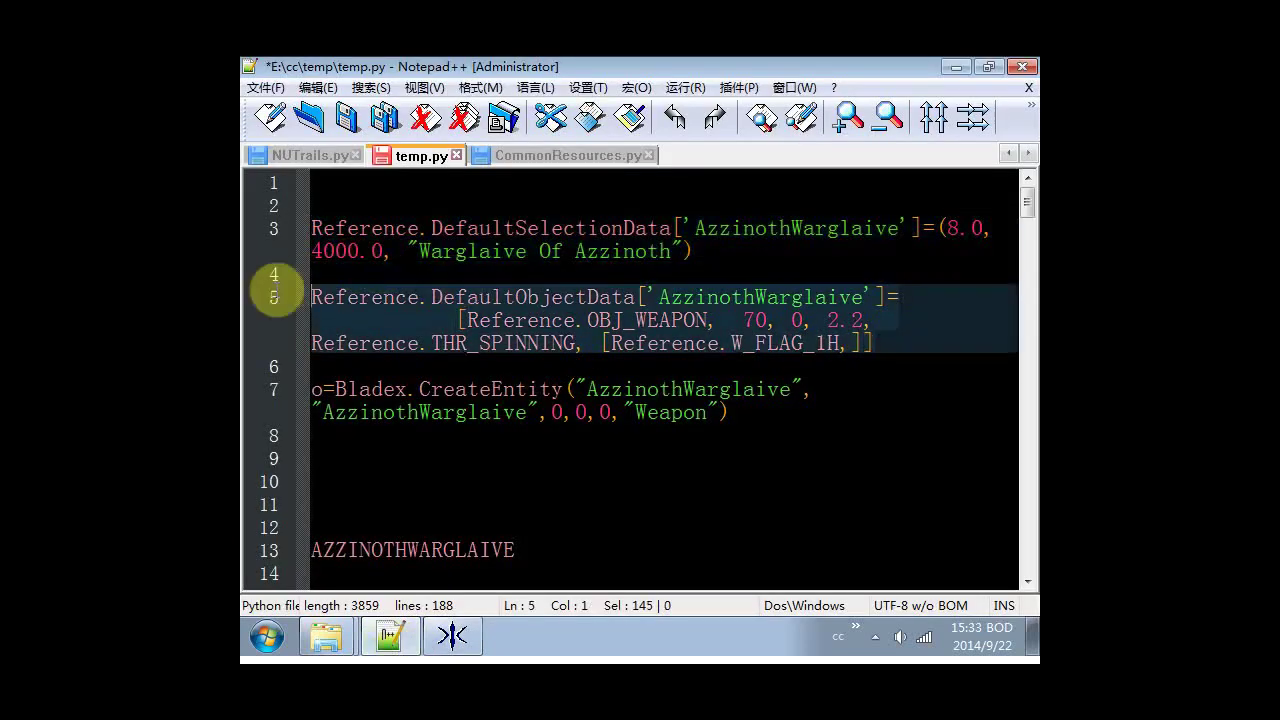
key("ctrl+c")
left_click(956, 66)
key("ctrl+v")
key("Return")
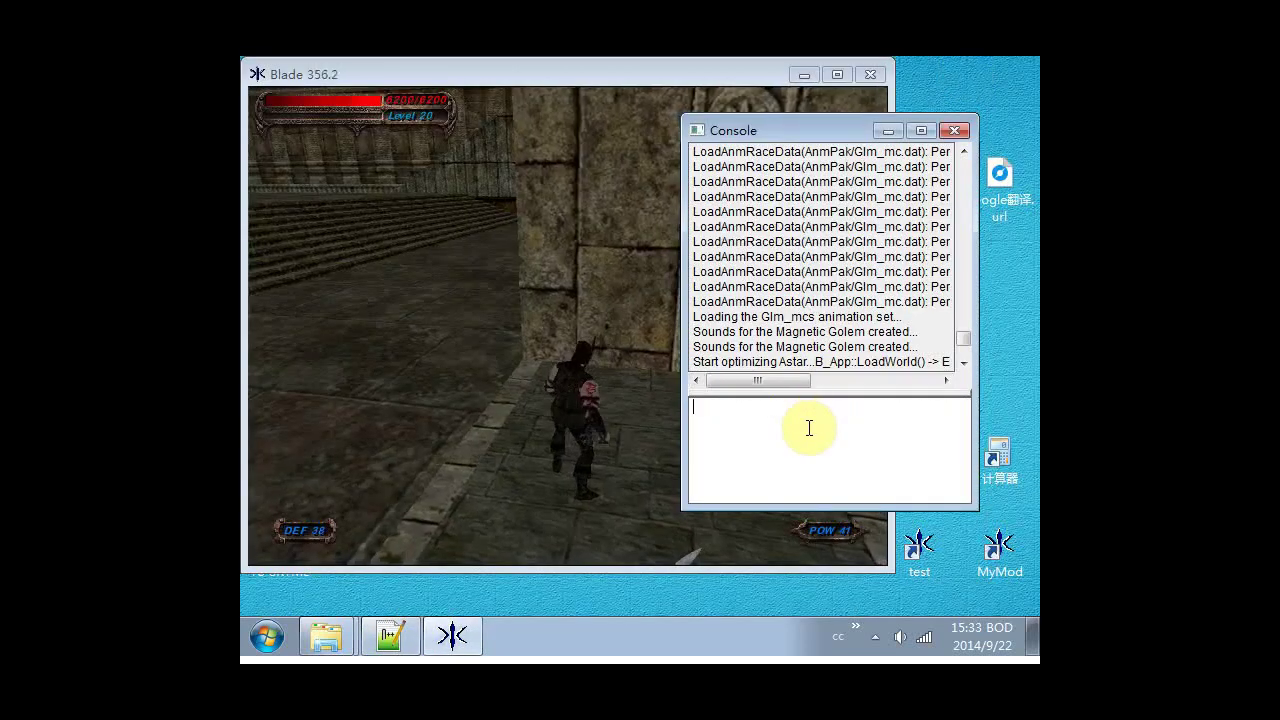
Place the new weapon at the character's location by executing o.Position=char.Position in the console.
type("o.Position=")
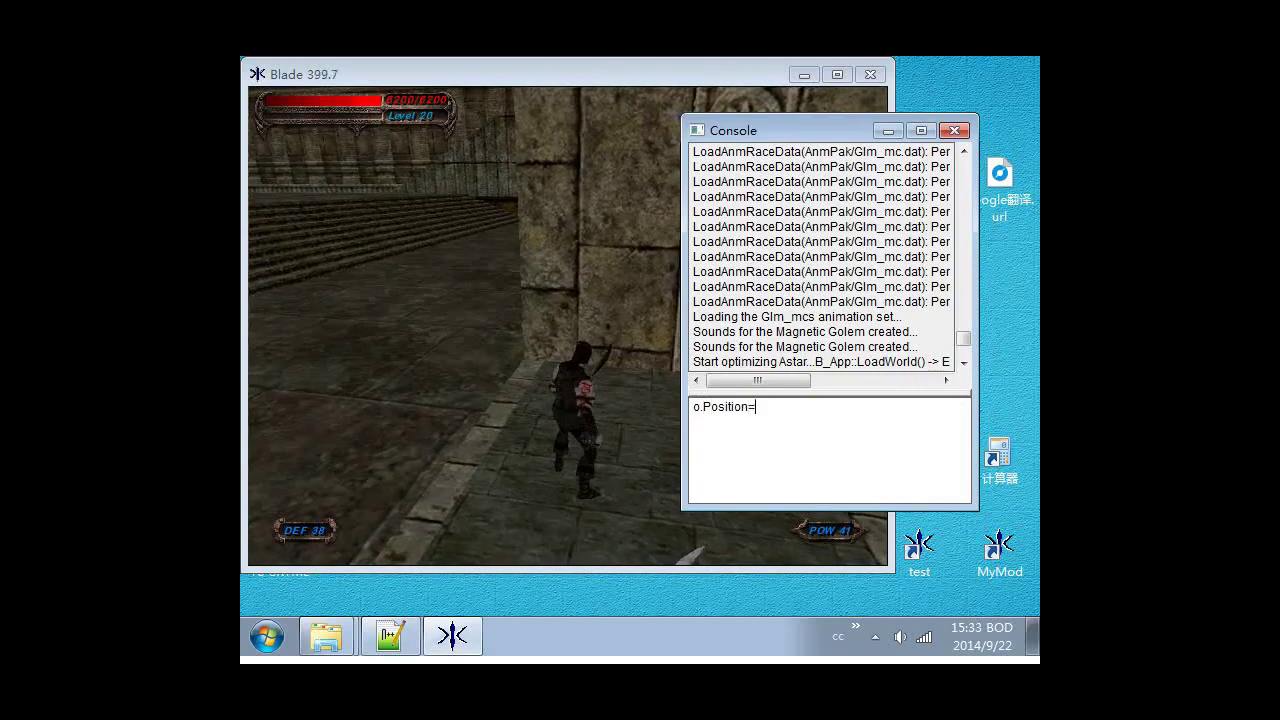
type("char.Position")
key("Return")
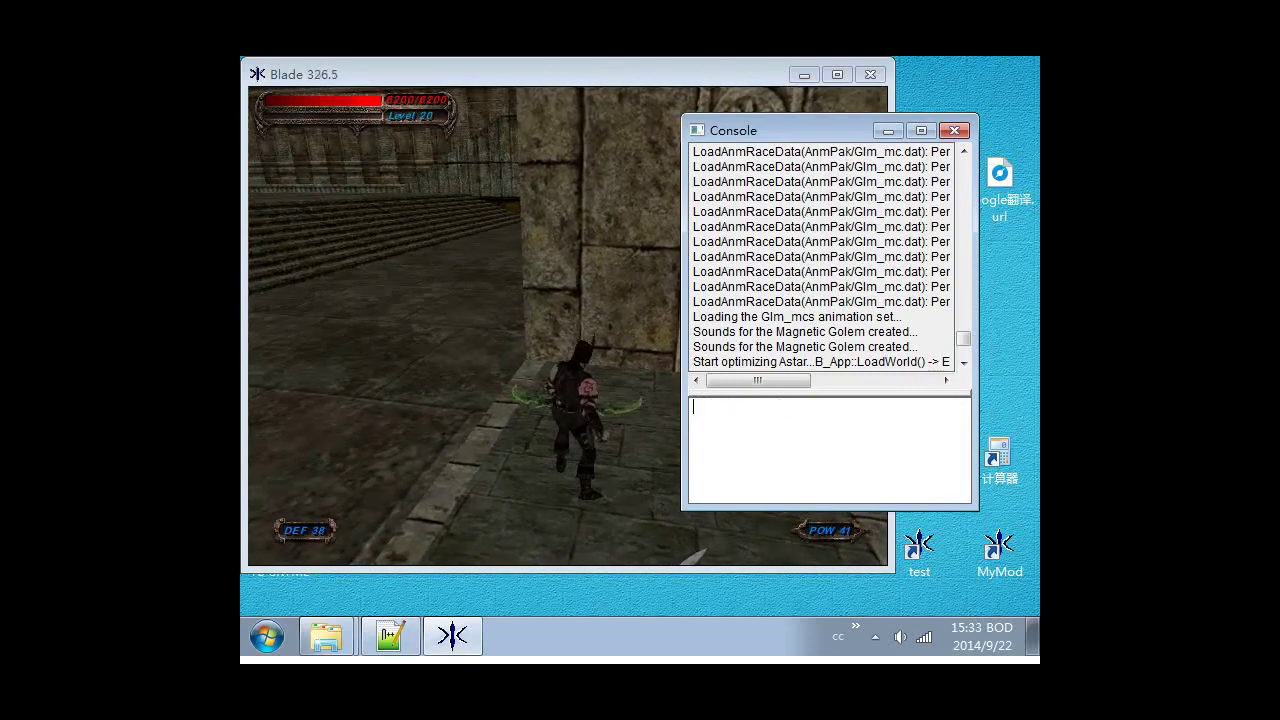
Minimize the console and have the character pick up the Warglaive Of Azzinoth.
left_click(888, 131)
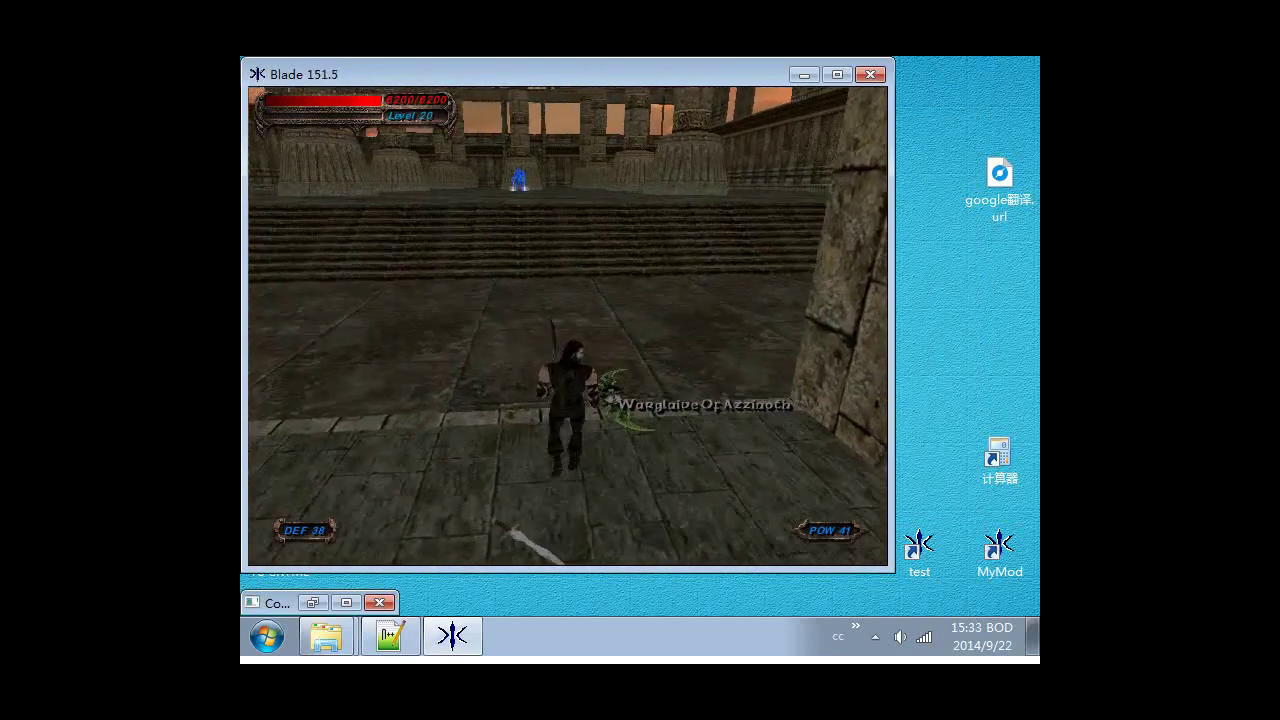
key("Left")
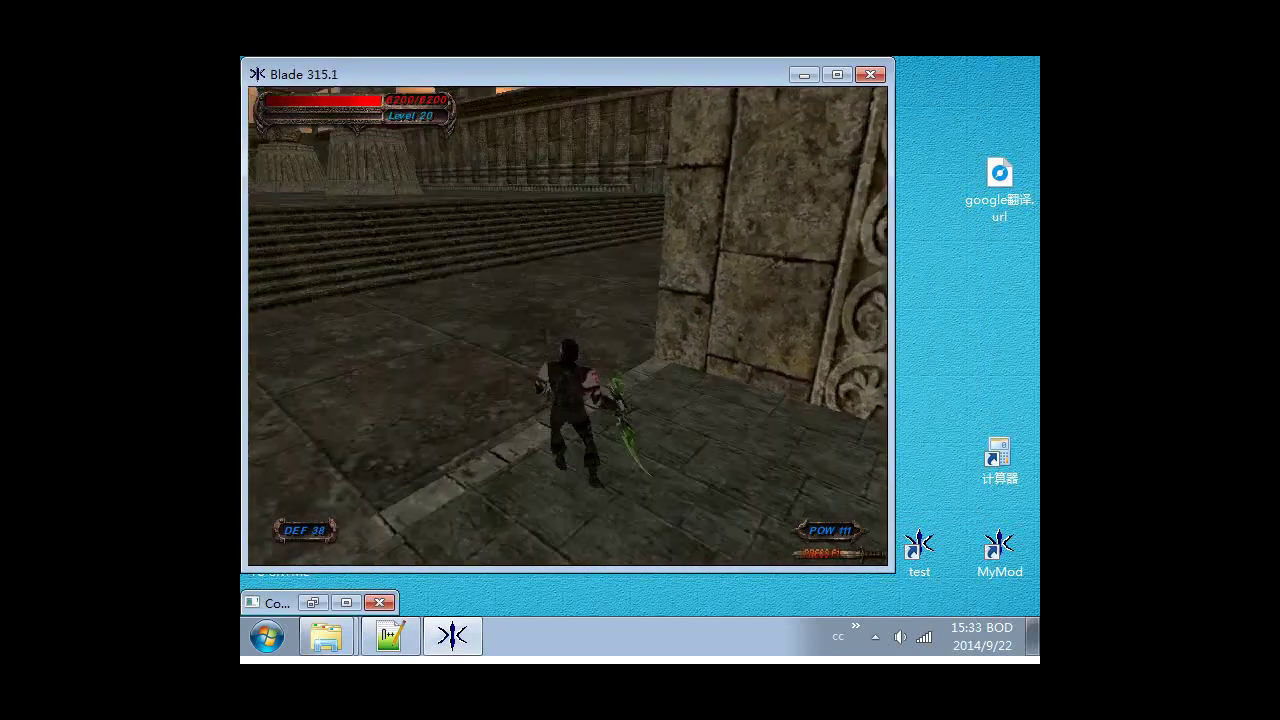
key("q")
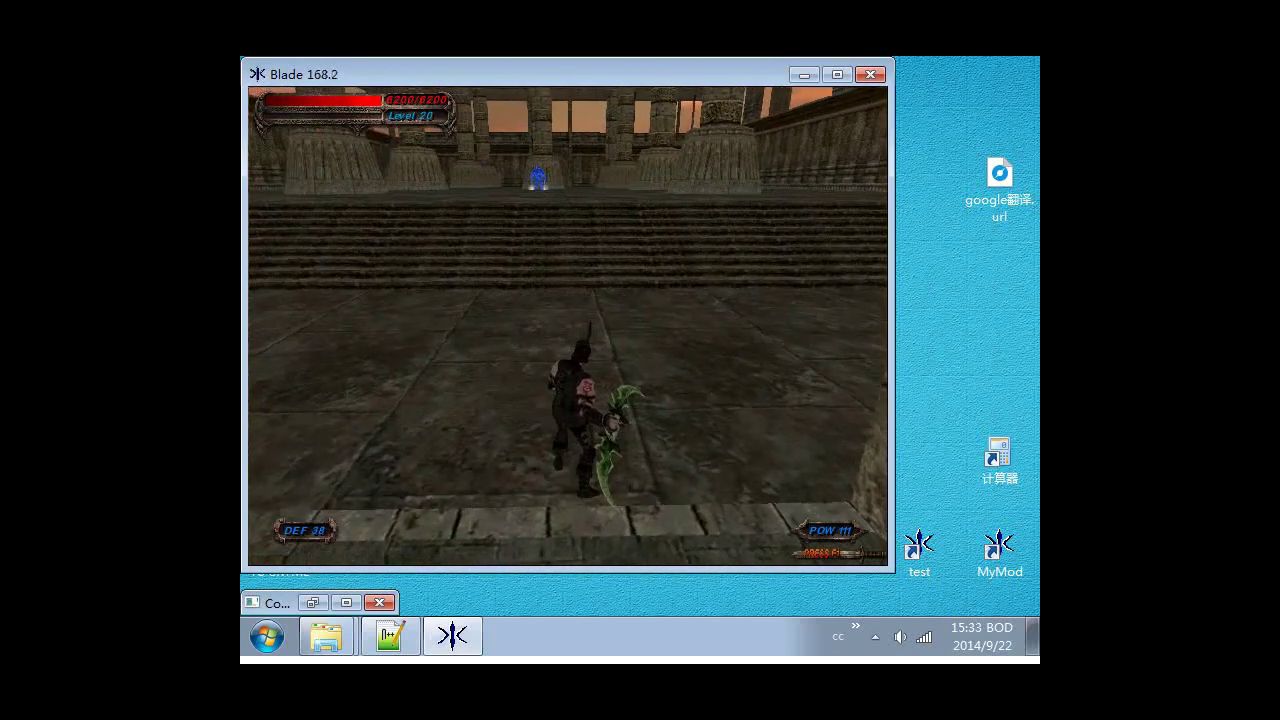
Restore the console and execute execfile("../../Scripts/DebugControl.py") in it.
key("super")
left_click(848, 240)
left_click(318, 602)
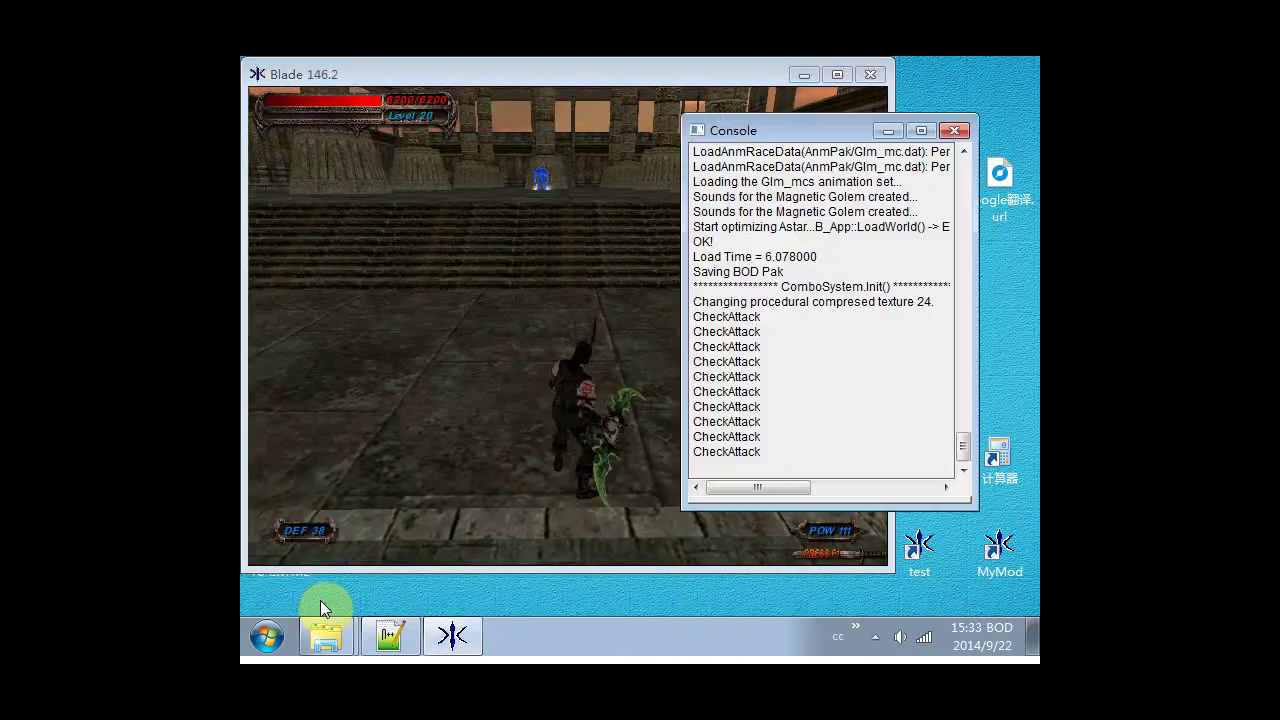
left_click(390, 637)
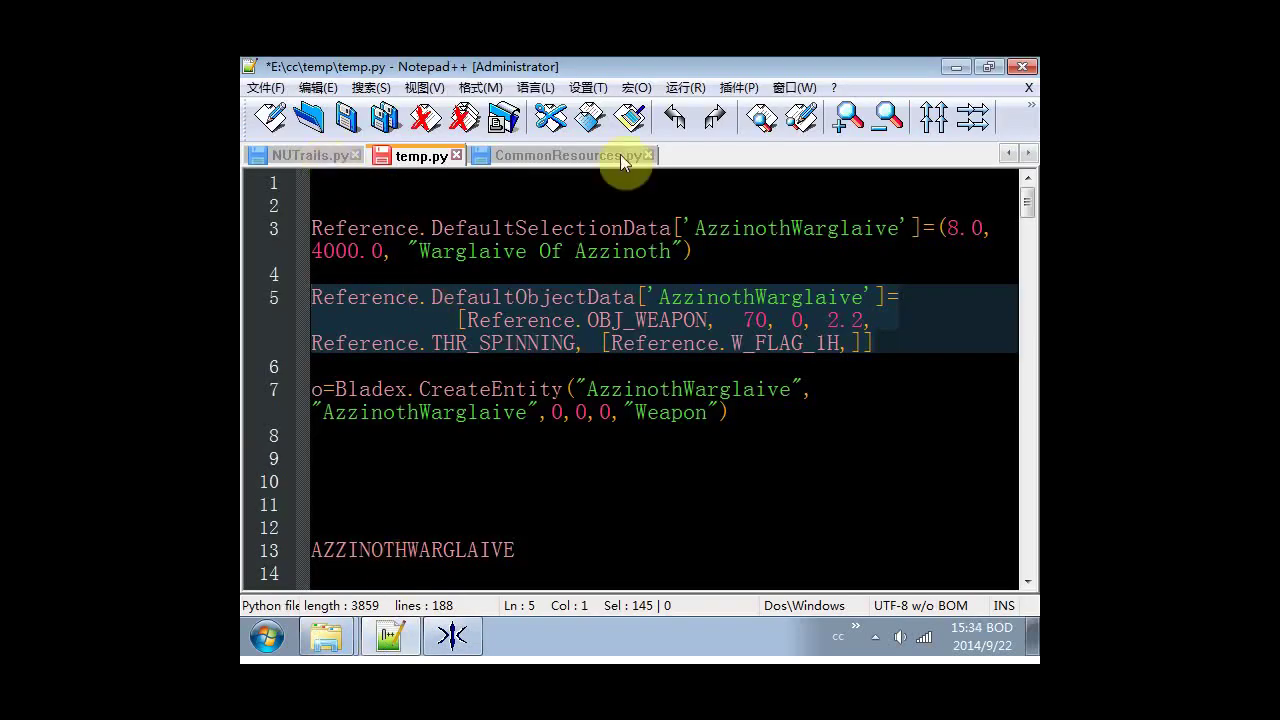
left_click(957, 67)
left_click(780, 497)
type("ex")
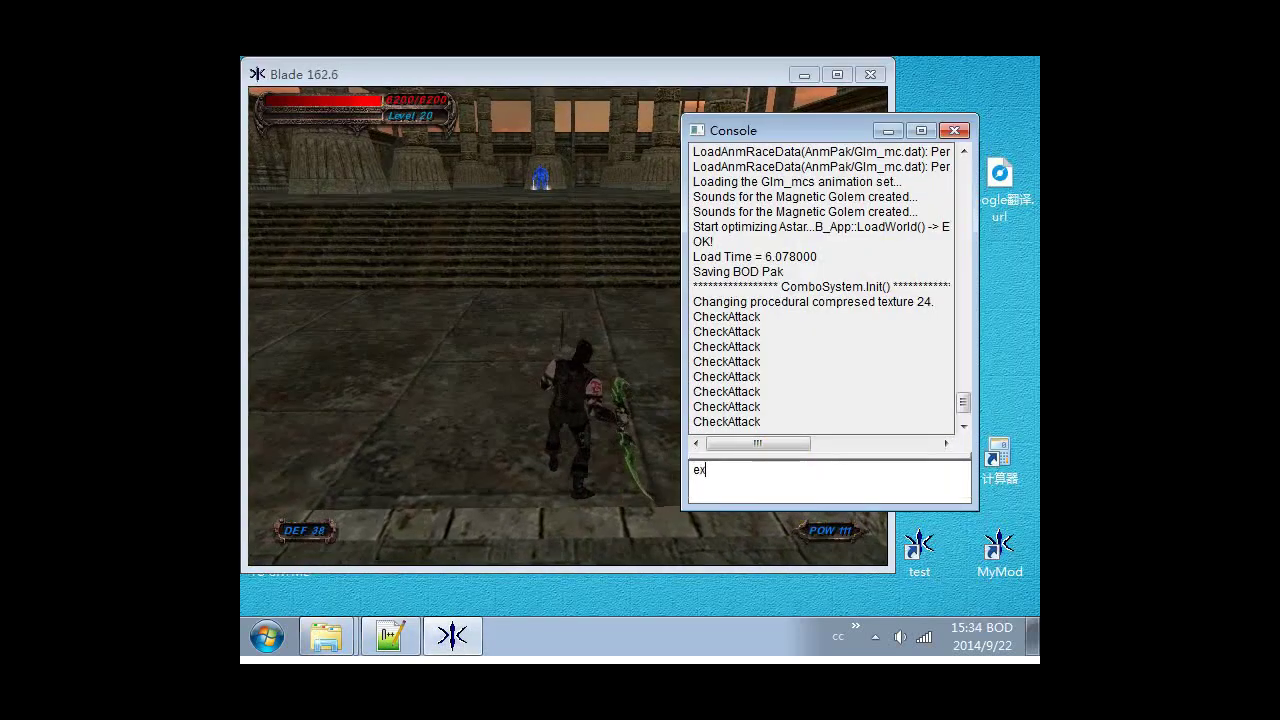
type("ecfile()")
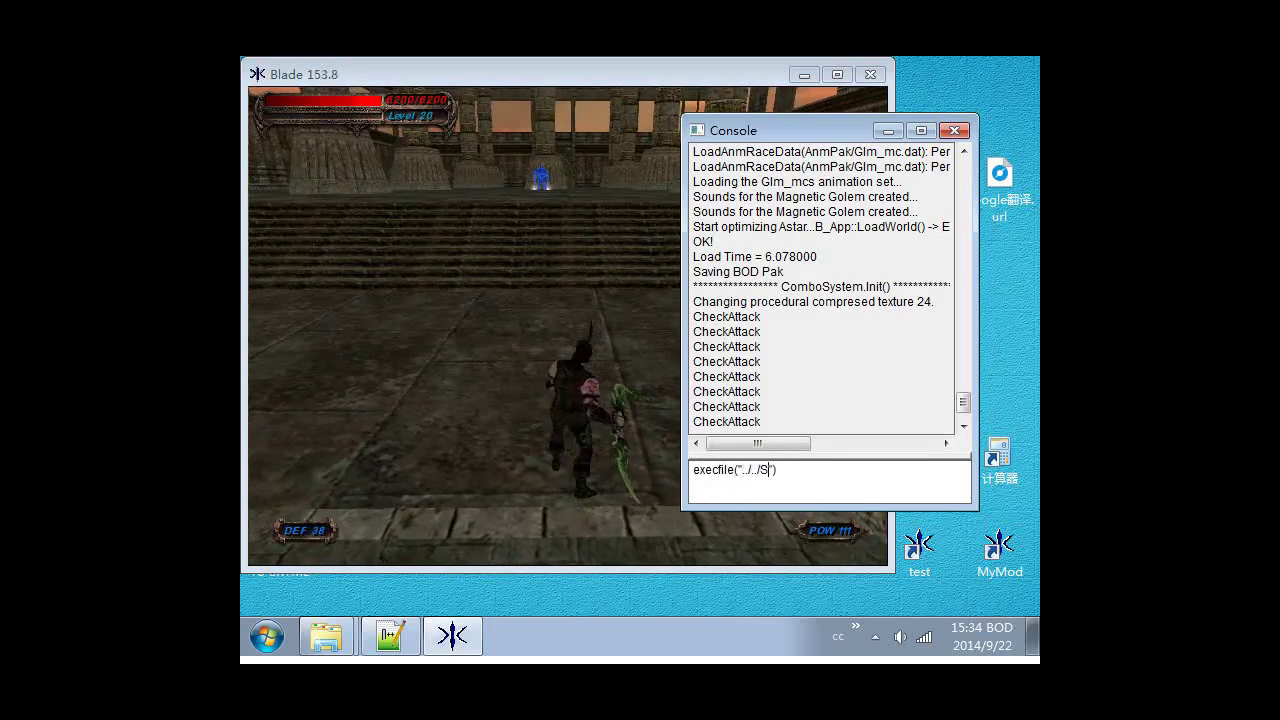
type("ipts/DebugControl.py")
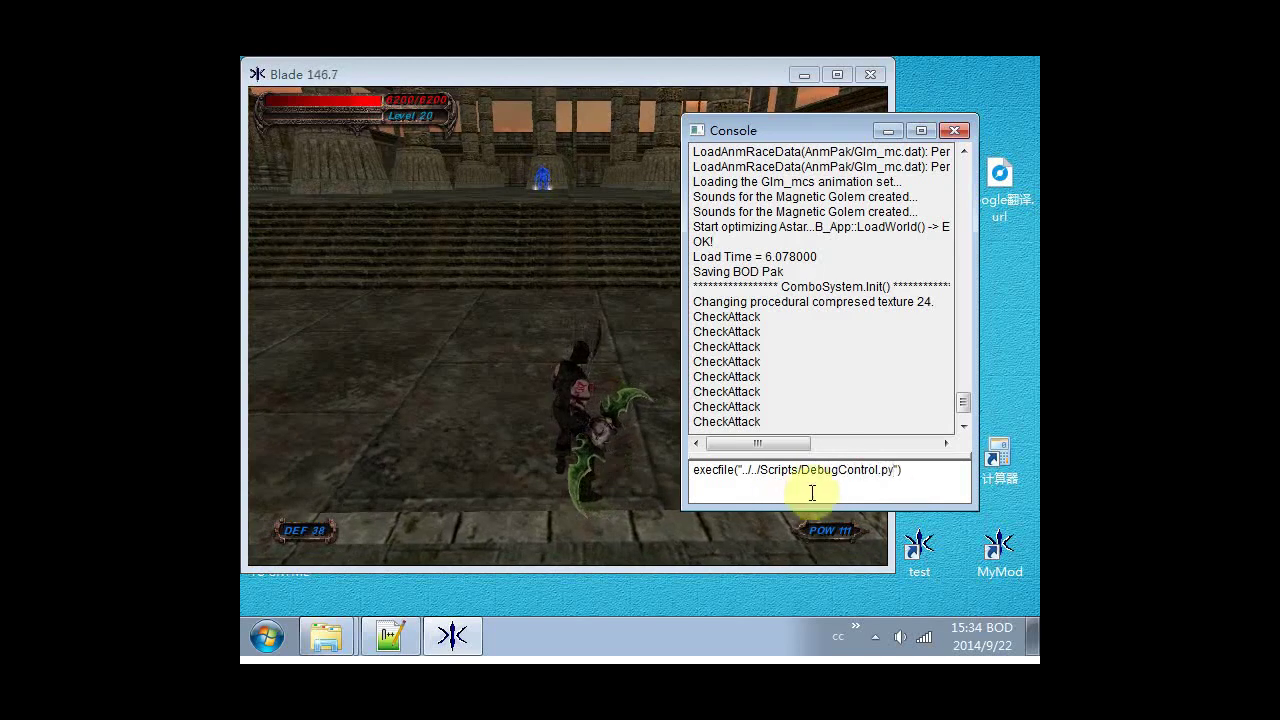
left_click_drag(930, 480, 708, 470)
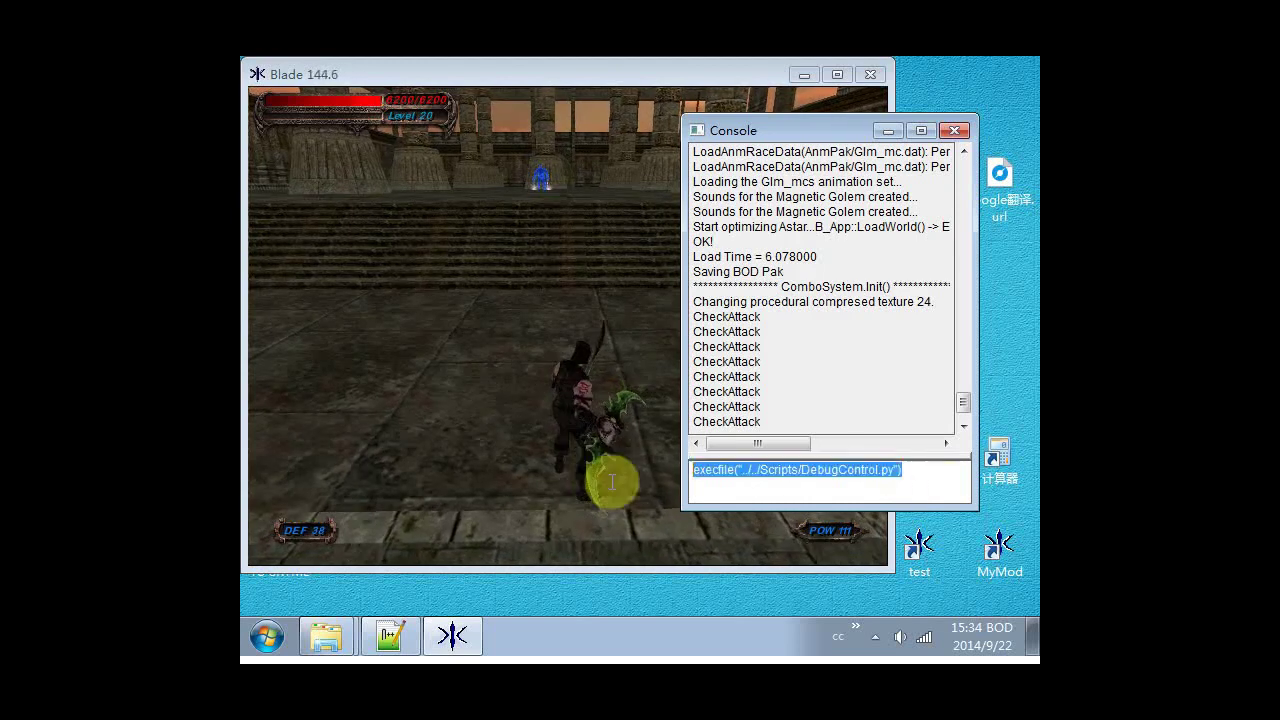
left_click(734, 477)
key("Return")
Move the console off the game view, bring the camera close to the held warglaive, and execute char.Freeze() in the console.
left_click_drag(711, 132, 937, 122)
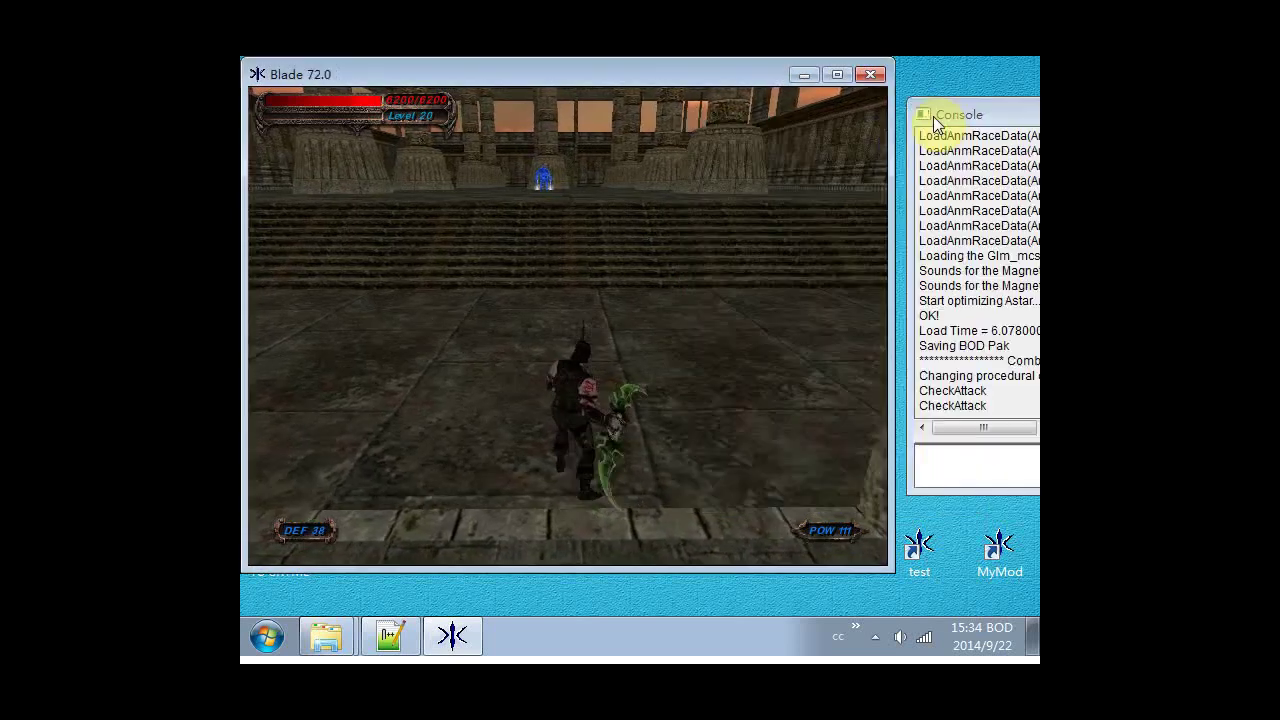
key("Down")
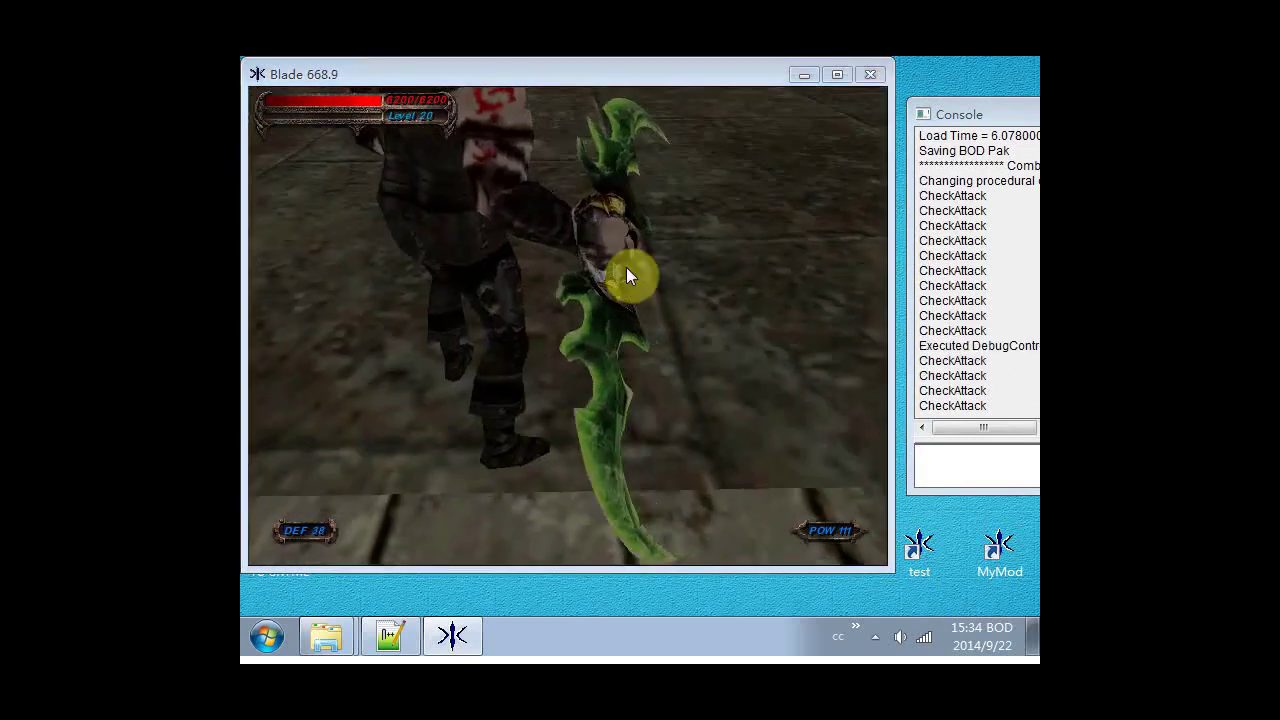
key("super")
left_click(940, 455)
type("char.Freeze")
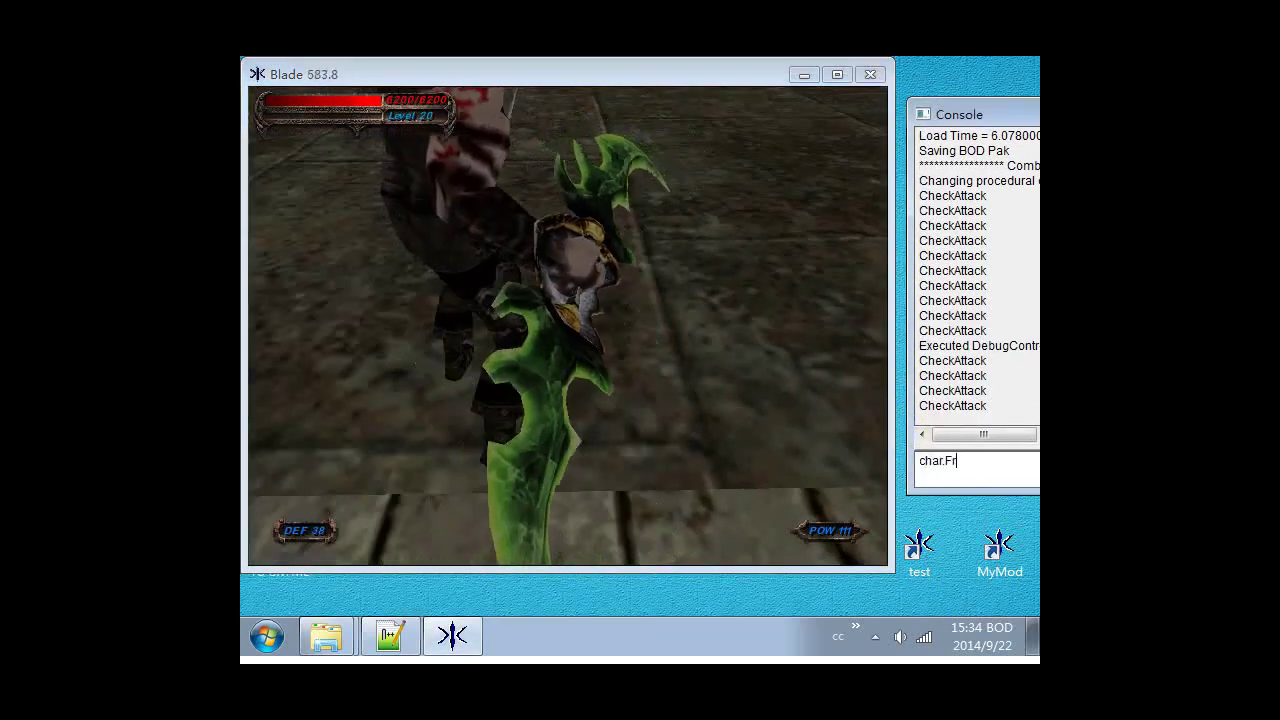
type("()")
key("Return")
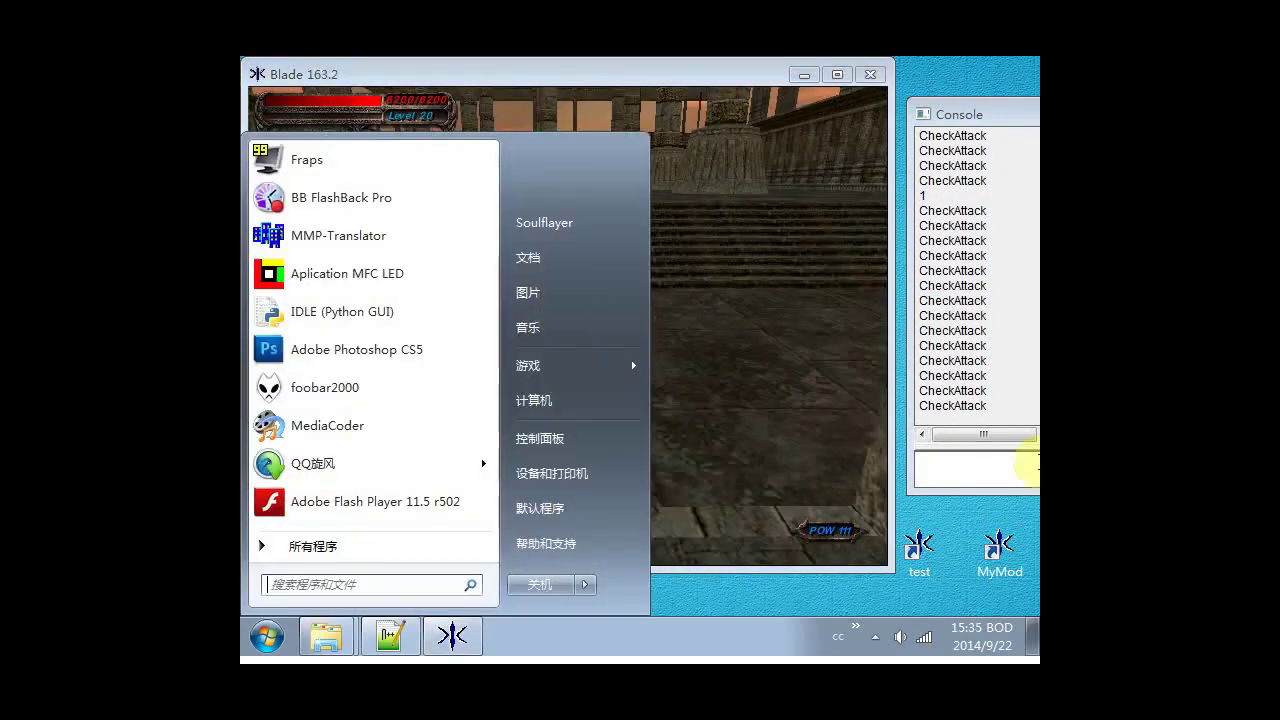
Unfreeze the character through the console and test one-handed attacks with the warglaive in different directions.
left_click(977, 464)
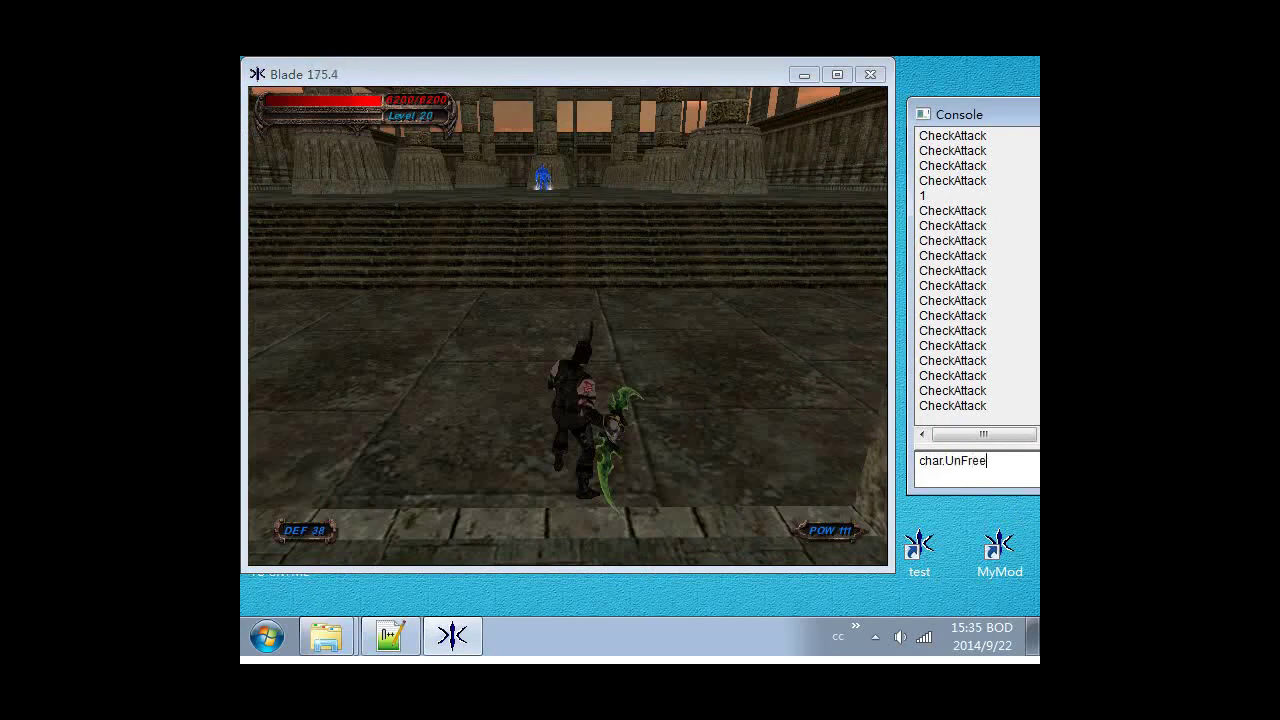
left_click(820, 440)
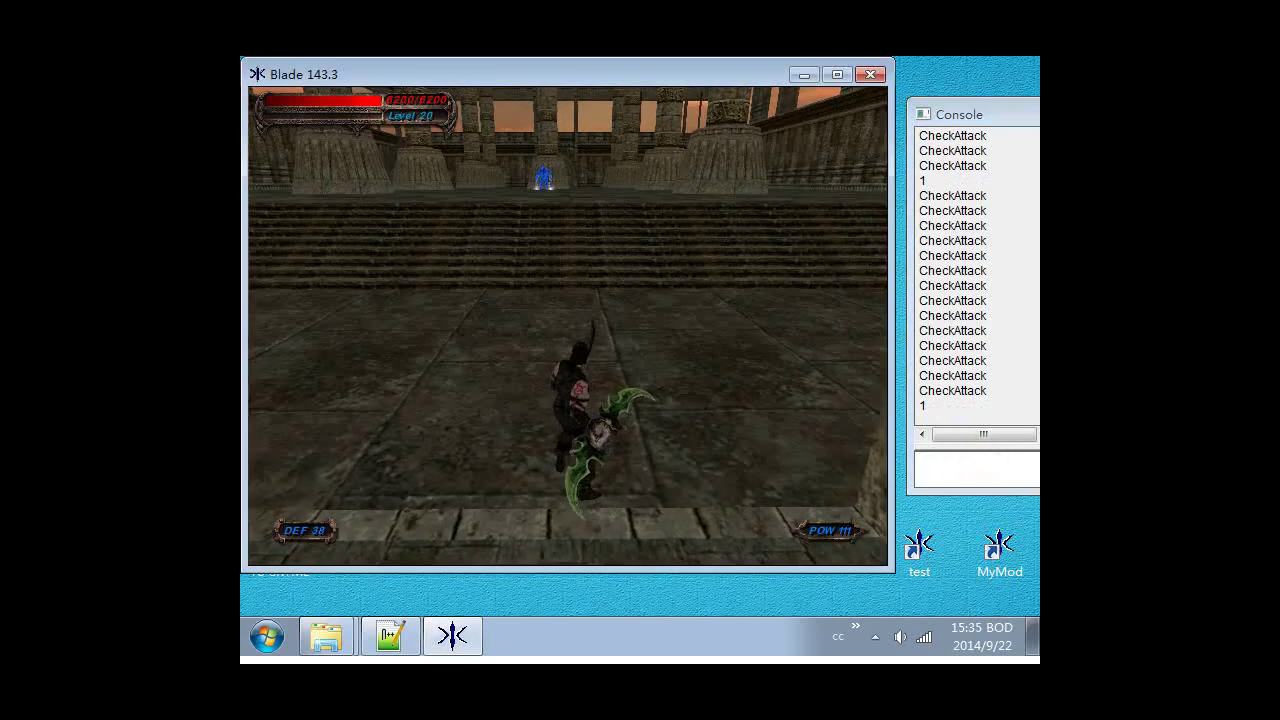
key("w")
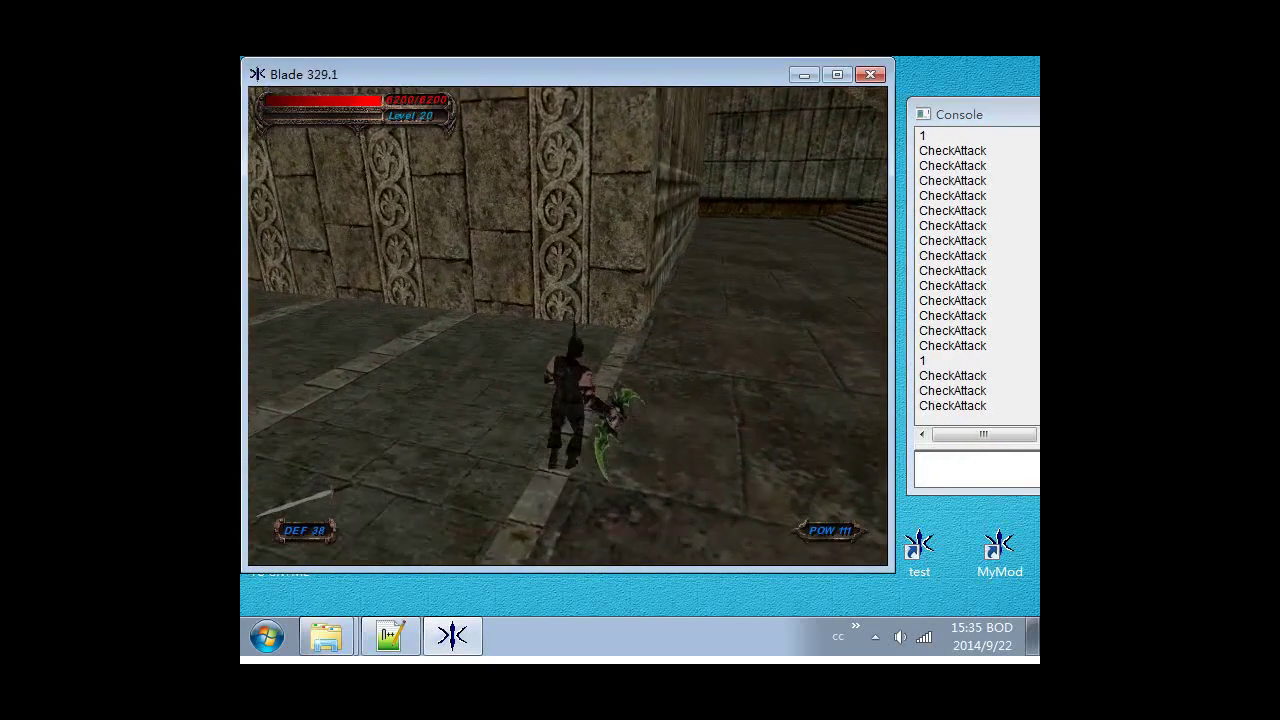
key("f")
key("a")
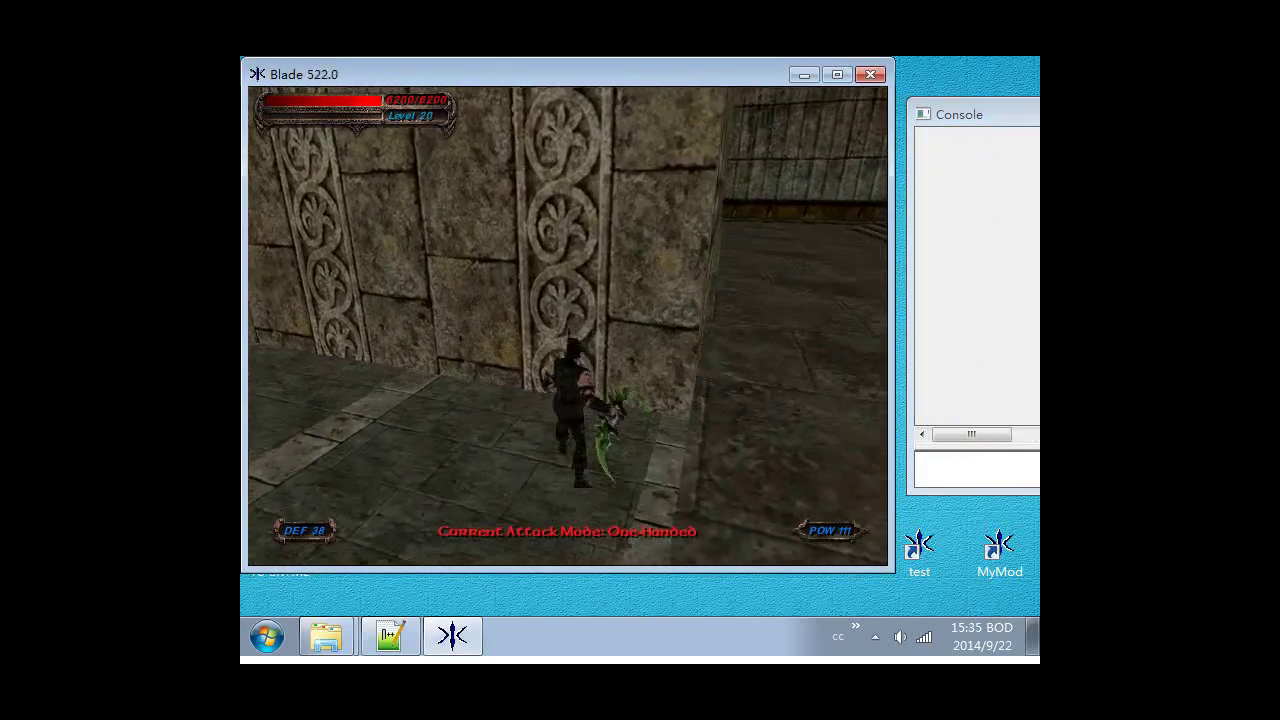
key("d")
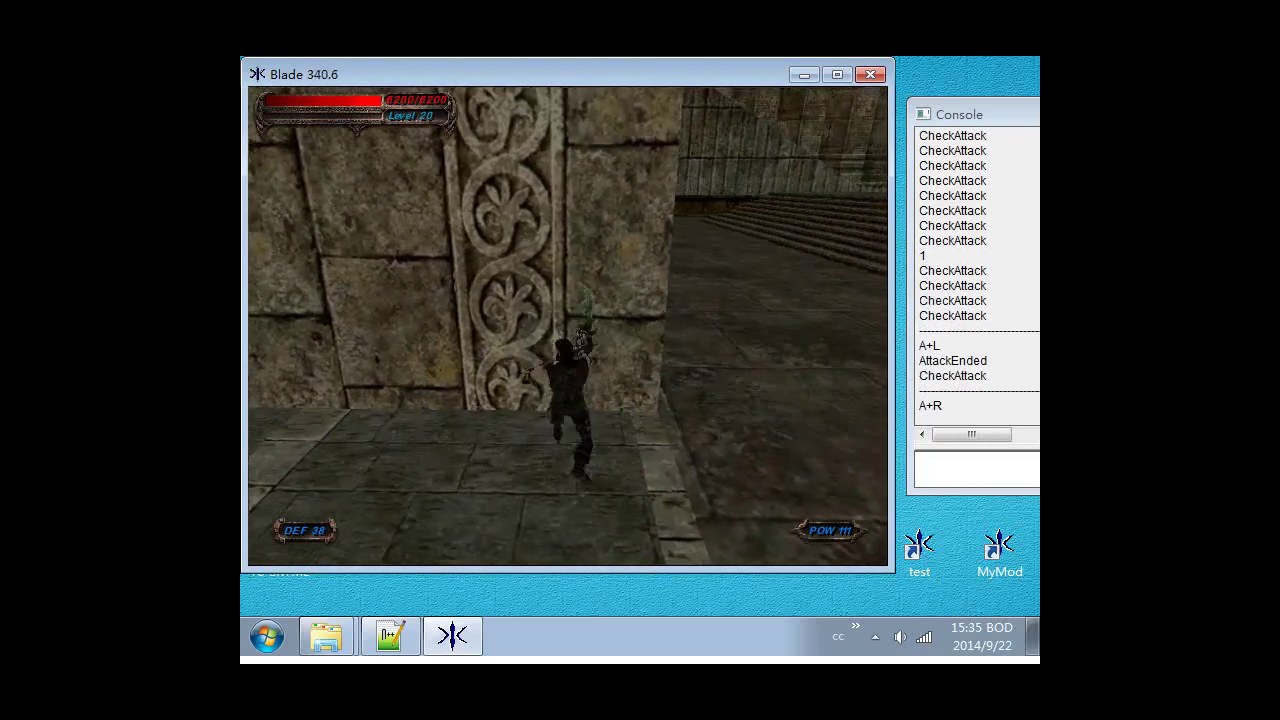
key("w")
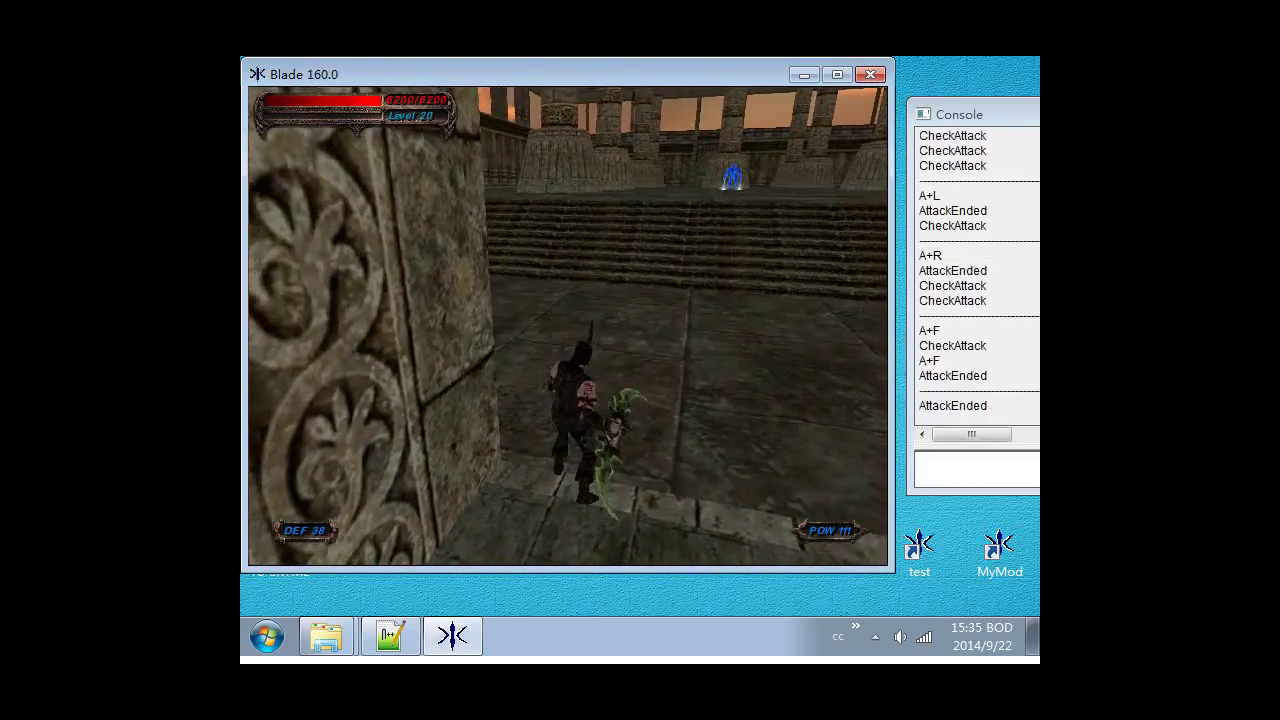
Quit the game and open AzzinothWarglaive.max in 3D Studio MAX.
key("Escape")
key("Up")
key("Return")
key("Return")
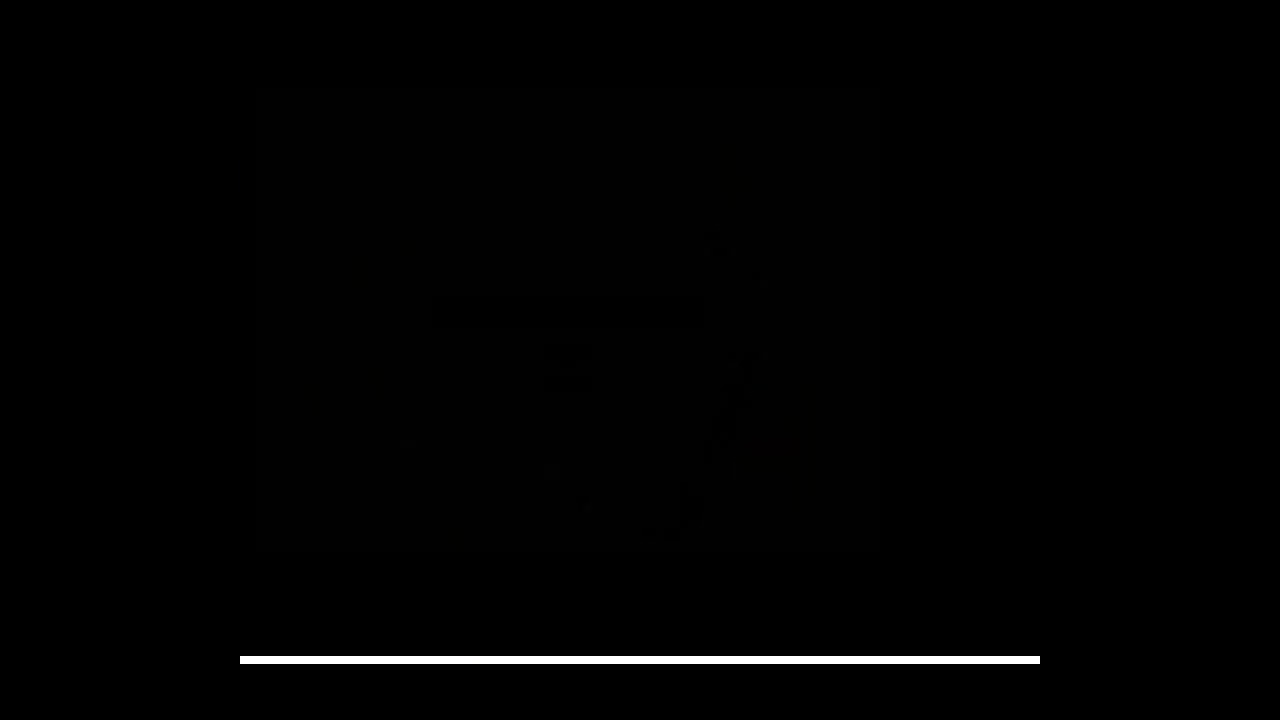
double_click(357, 192)
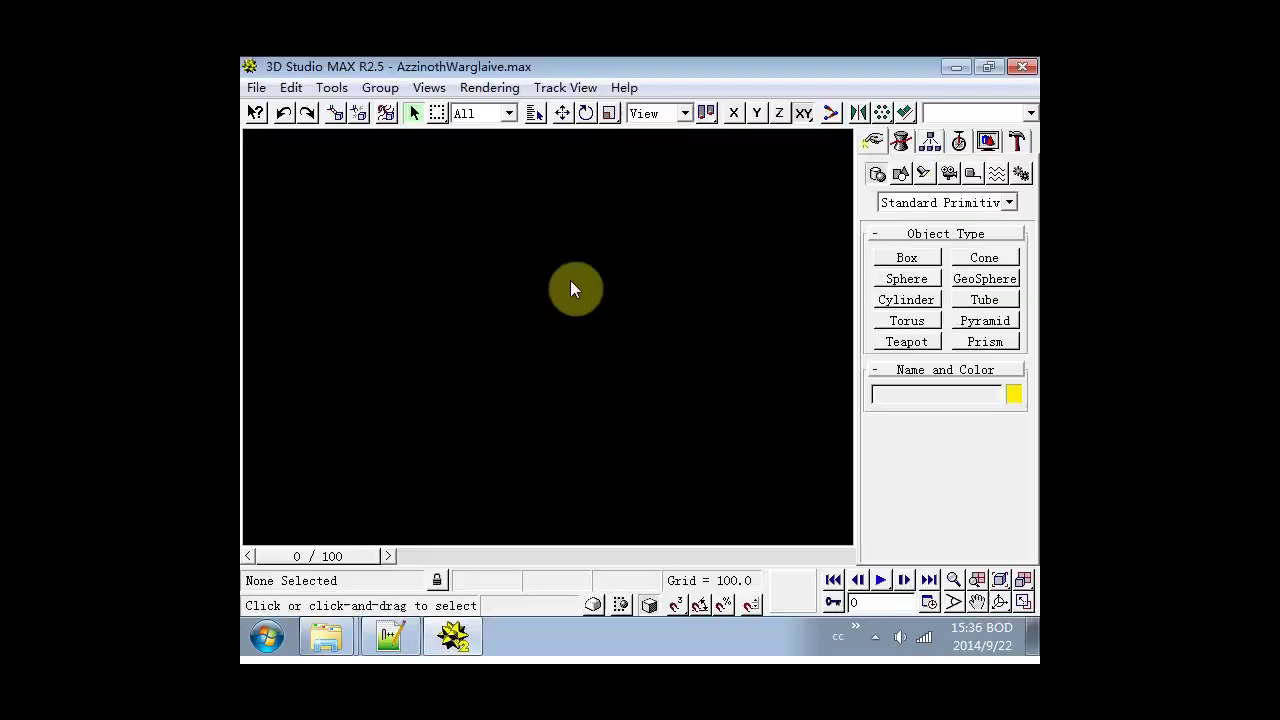
Select all the warglaive's objects and group them under the name Group01.
key("h")
left_click(491, 467)
left_click(714, 512)
left_click(380, 88)
left_click(388, 108)
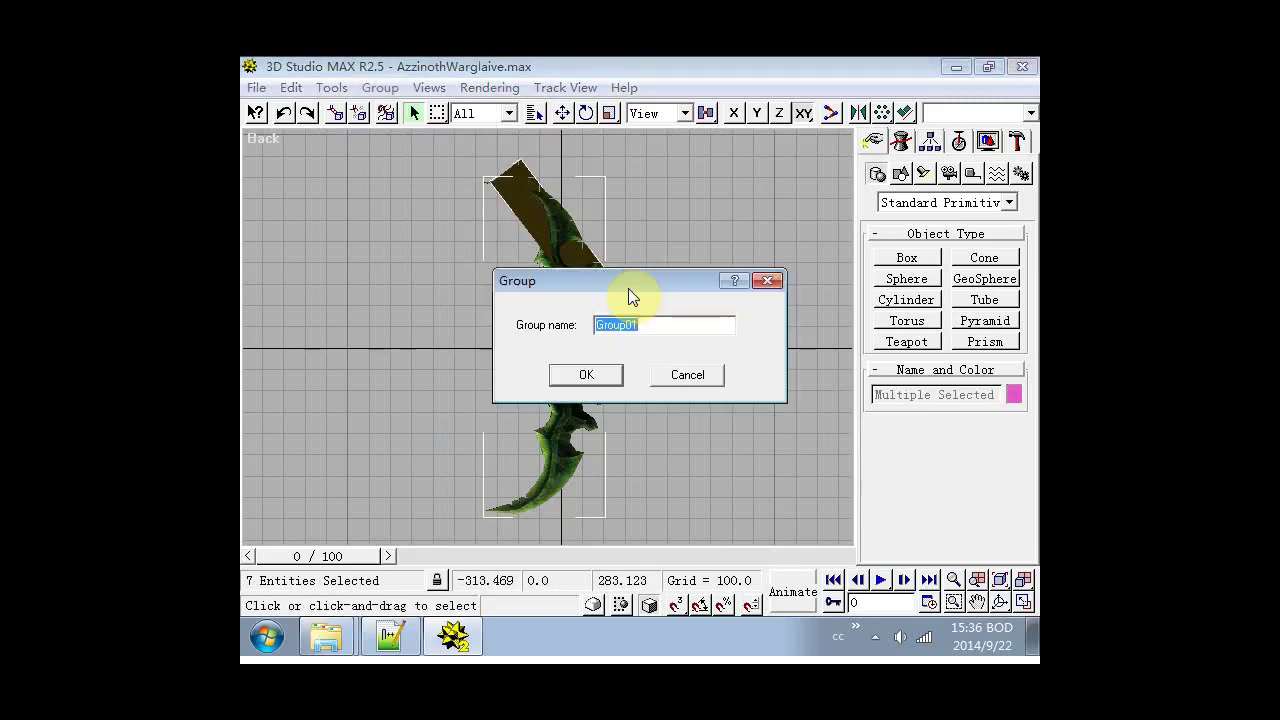
left_click(585, 374)
left_click(535, 113)
left_click(556, 467)
left_click(718, 512)
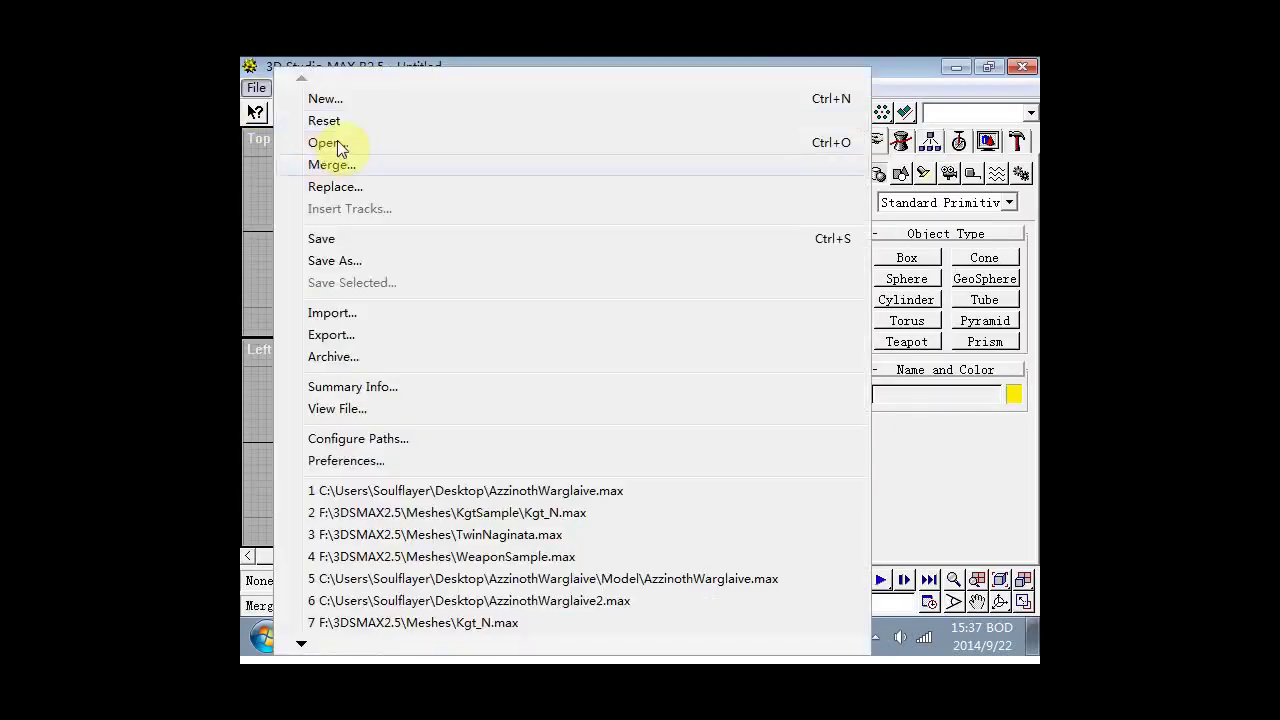
Open Kgt_N.max from the KgtSample folder and merge the Group01 warglaive into the character scene.
left_click(337, 142)
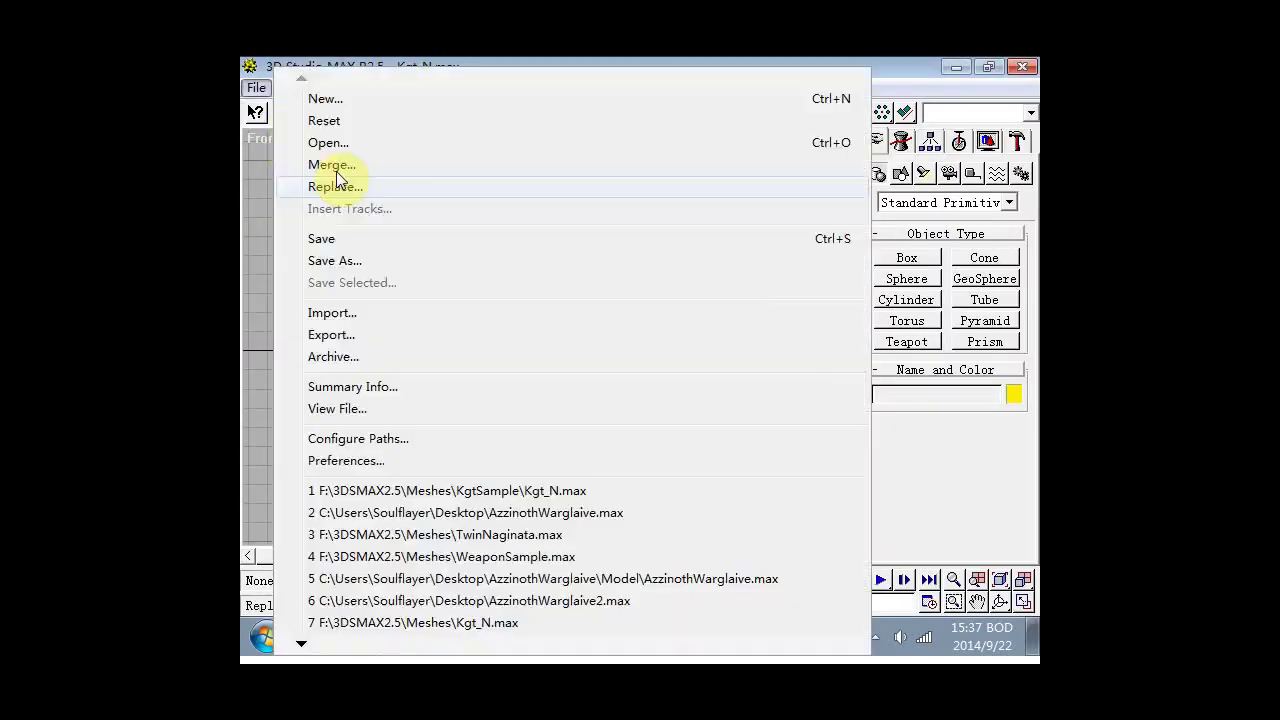
left_click(331, 164)
left_click(309, 214)
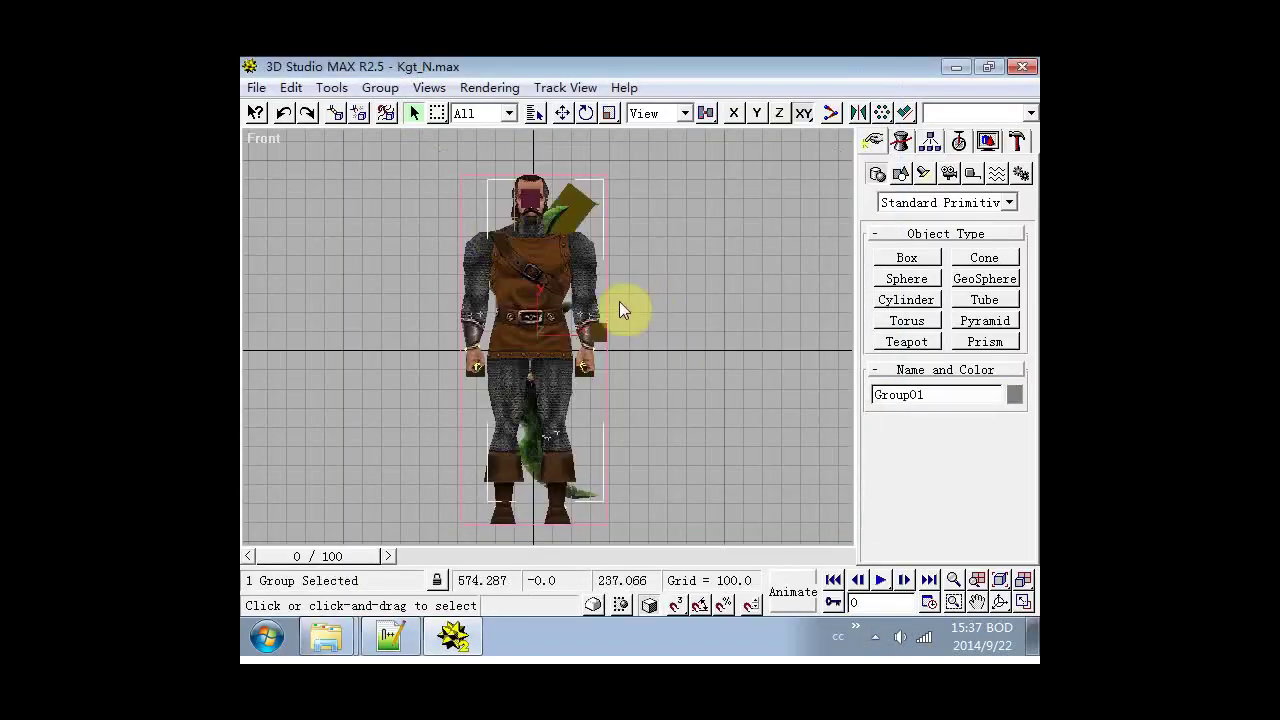
Select an object by name in the character scene and move it sideways in the front view.
key("h")
double_click(520, 207)
left_click(562, 113)
left_click_drag(543, 177, 737, 177)
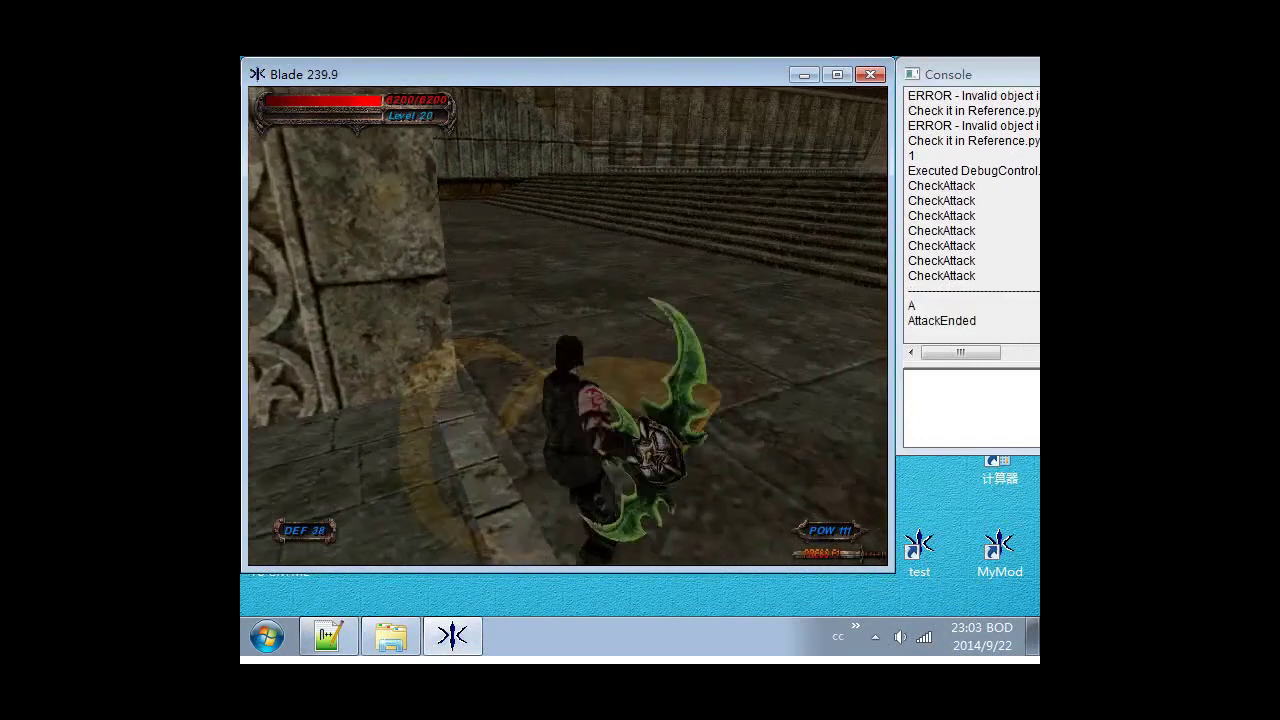
Switch to Blade of Darkness and test attacks while wielding a warglaive in each hand.
key("w")
key("w")
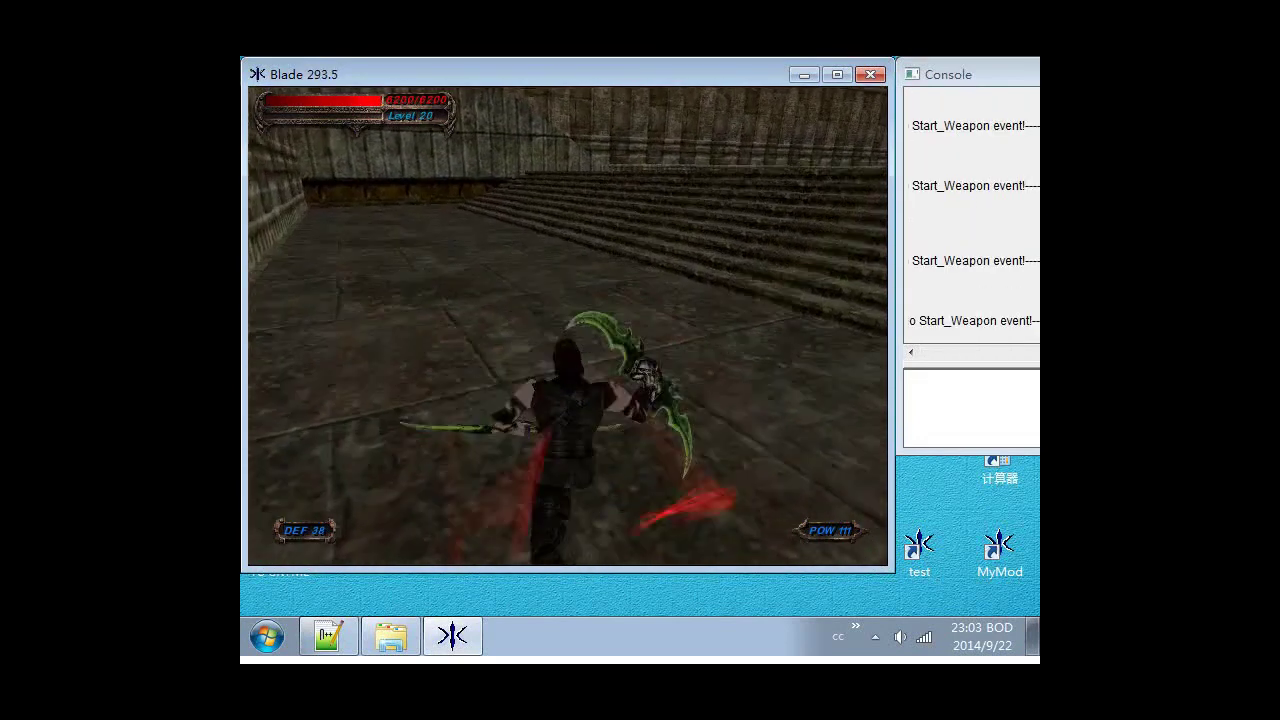
key("a")
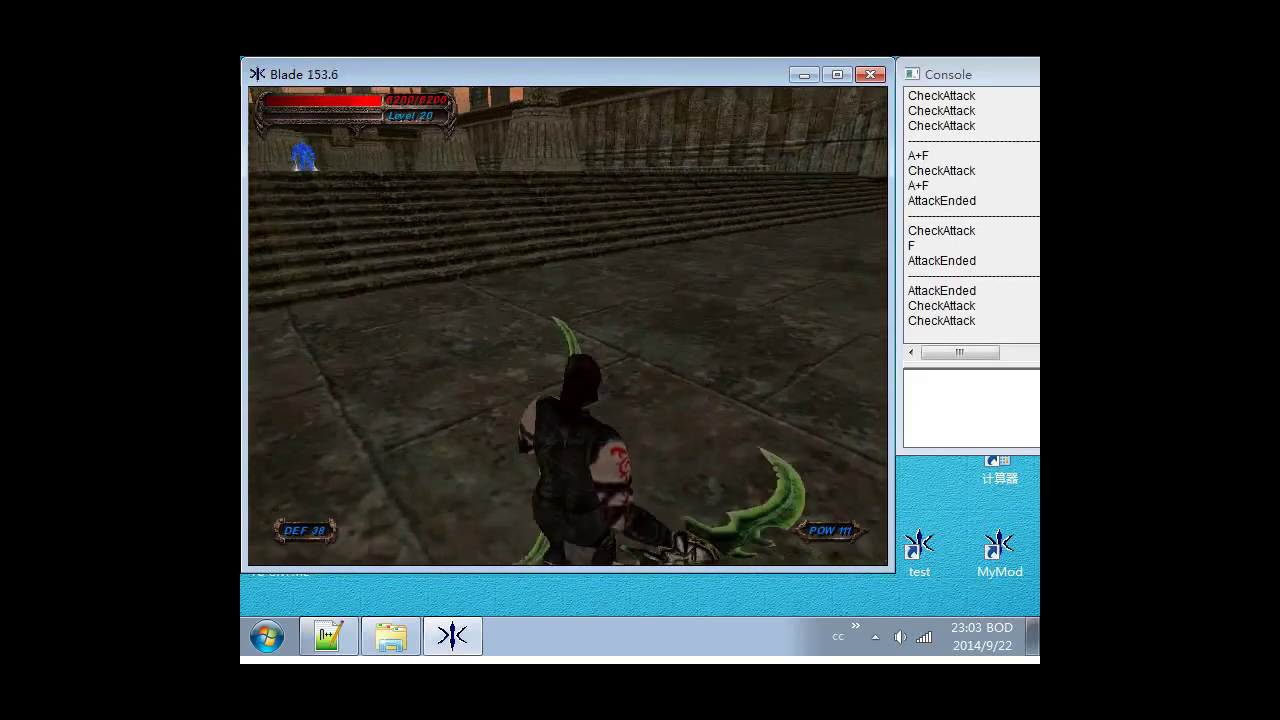
Test the dual warglaives' attacks to each side, backward and forward in One-Handed attack mode.
key("a")
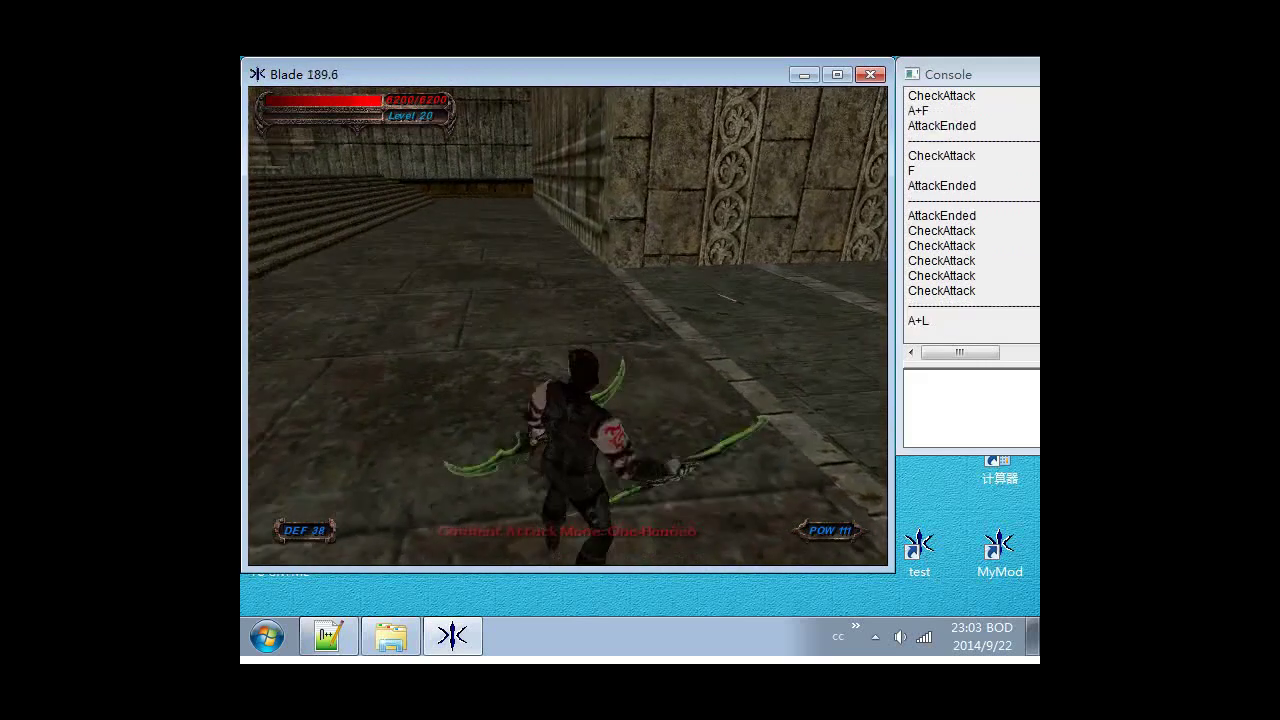
key("d")
key("s")
key("w")
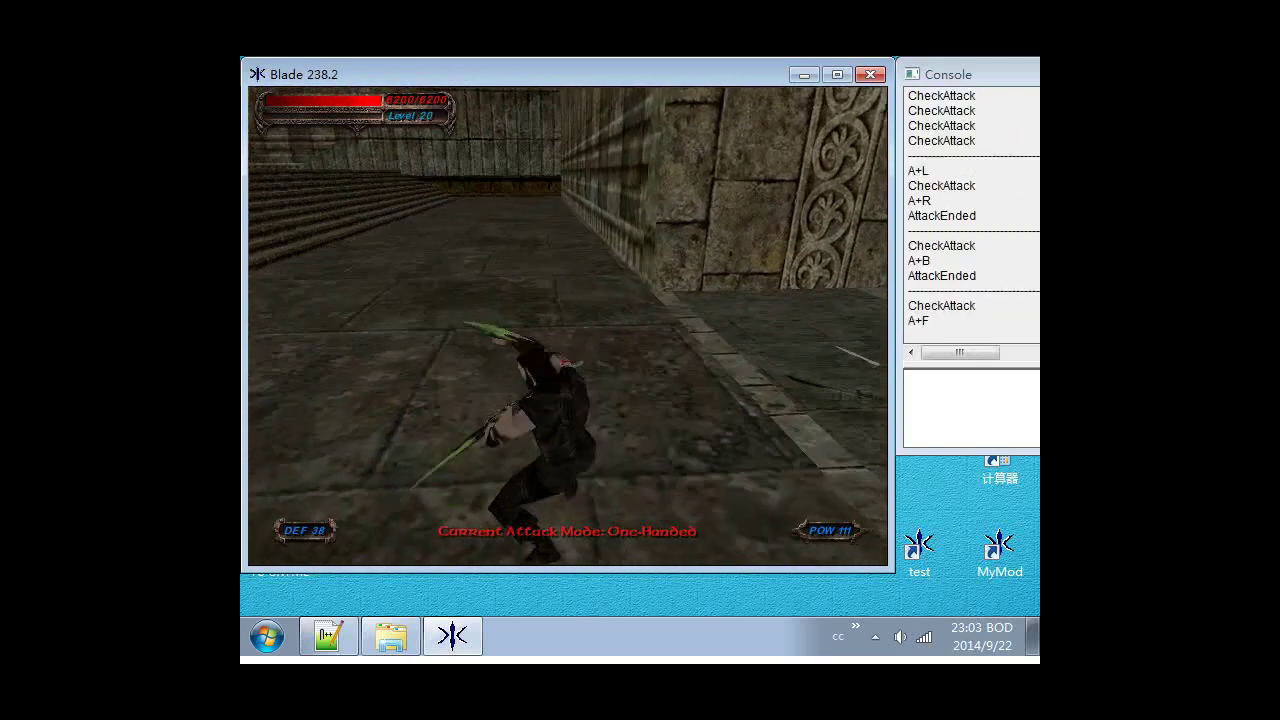
key("w")
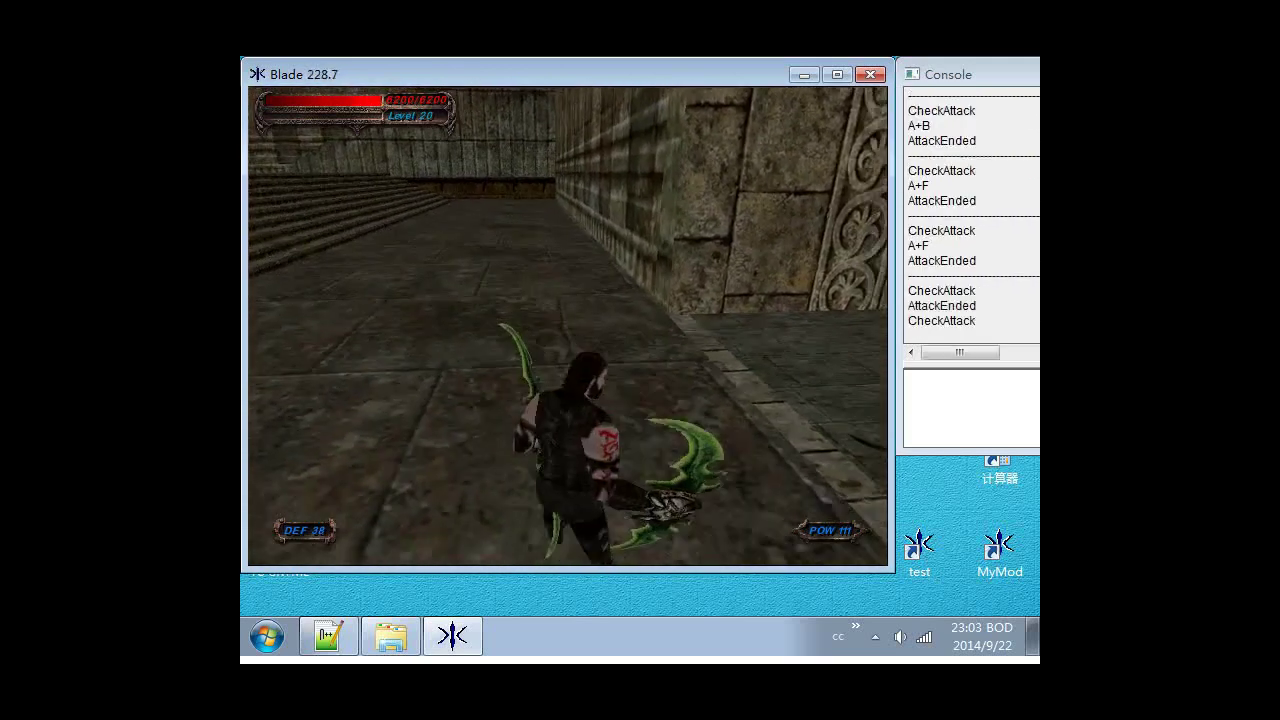
key("w")
key("s")
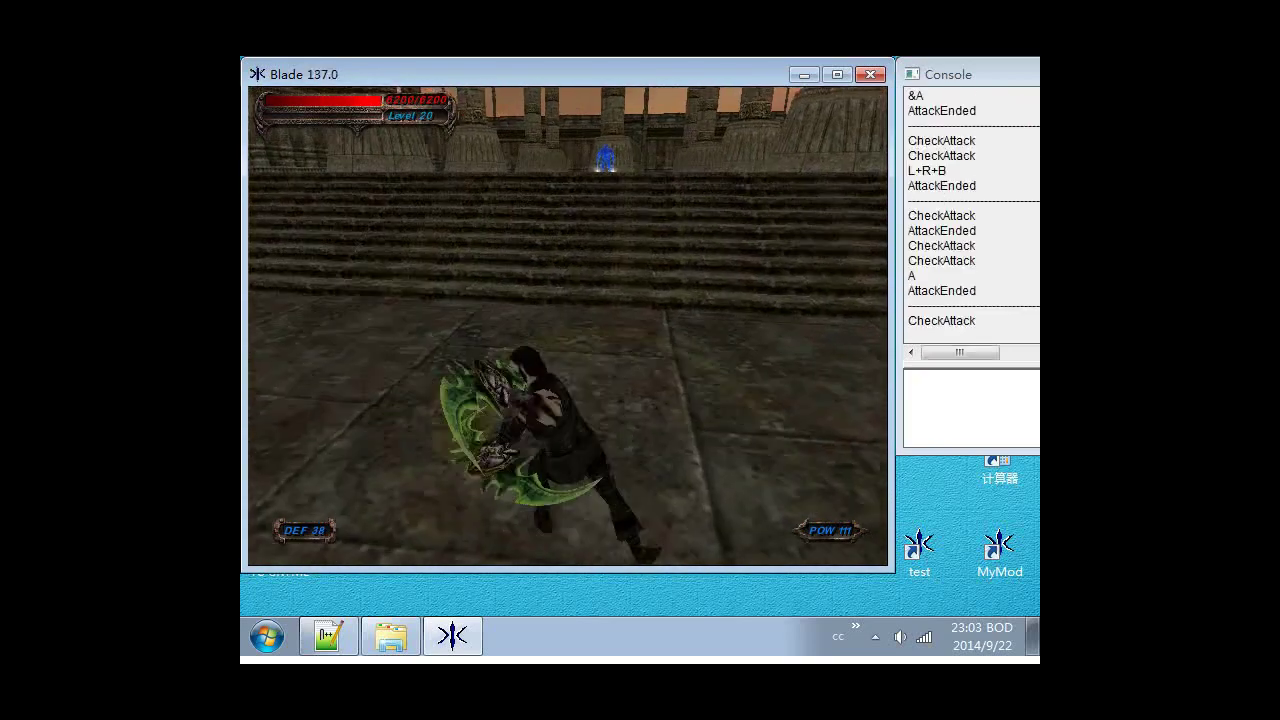
Switch the attack mode to Two-Handed and test the dual warglaives' attacks in different directions.
key("a")
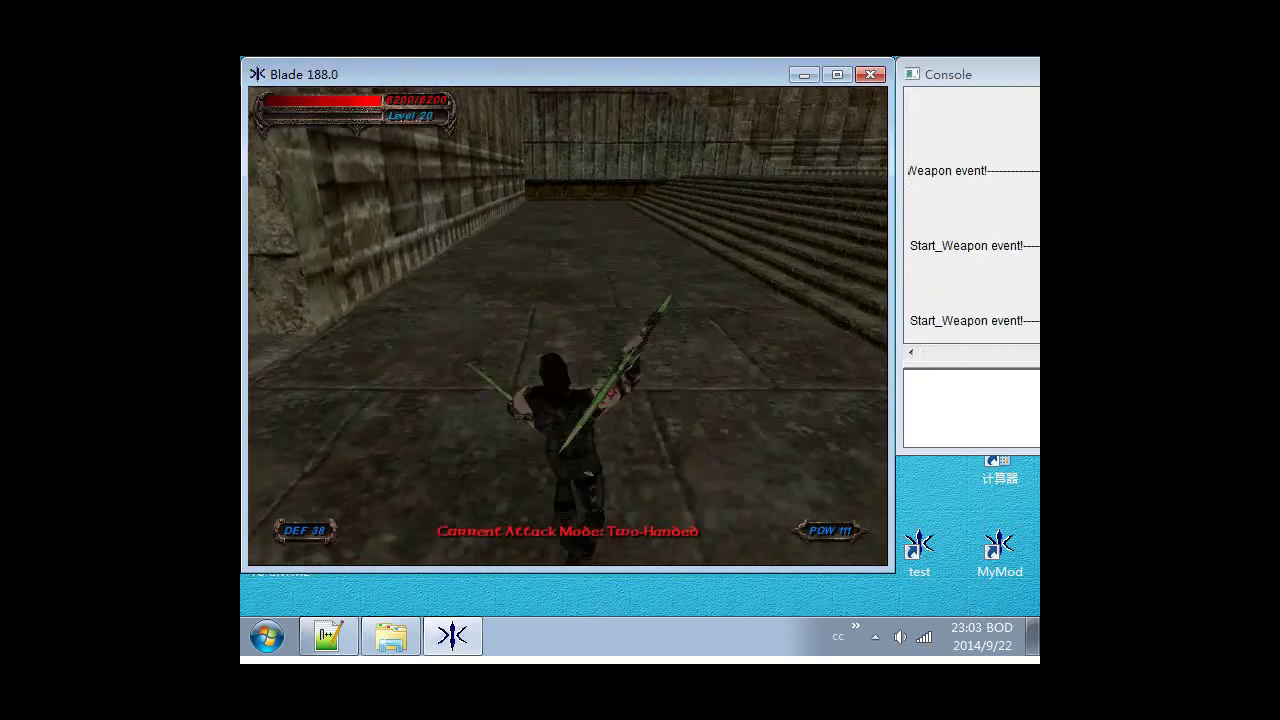
key("w")
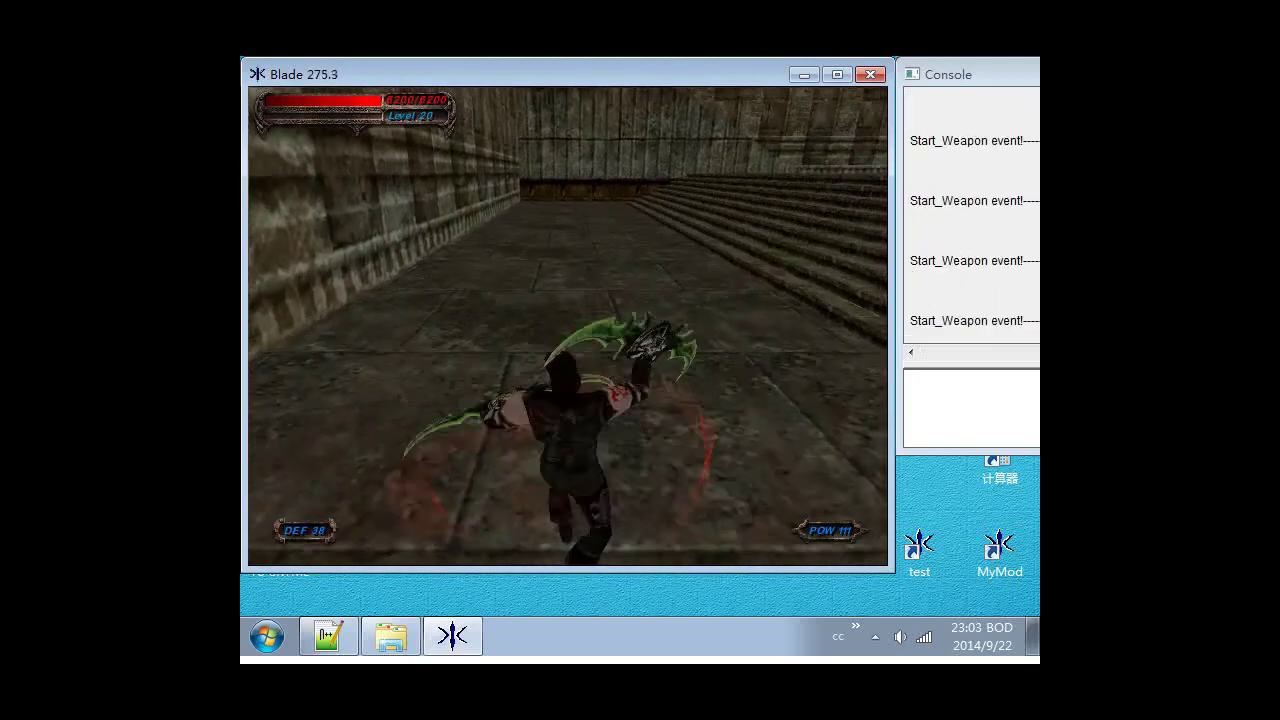
key("a")
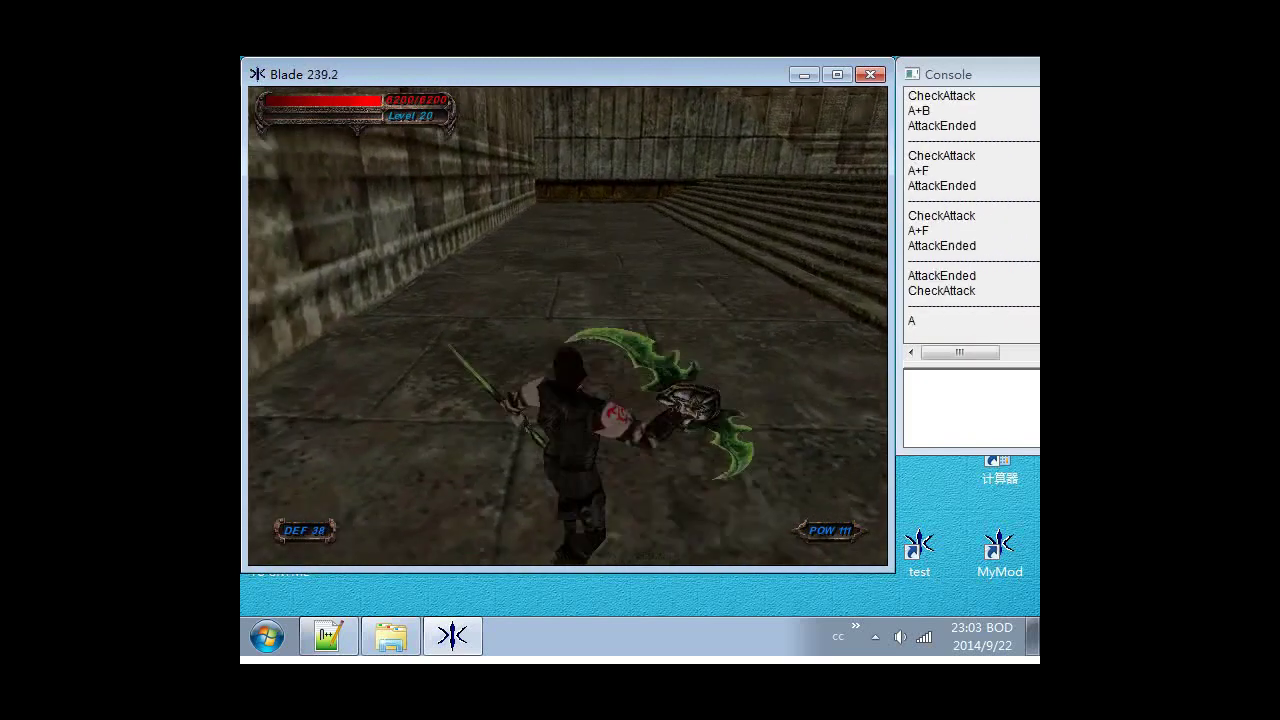
key("w")
key("s")
key("d")
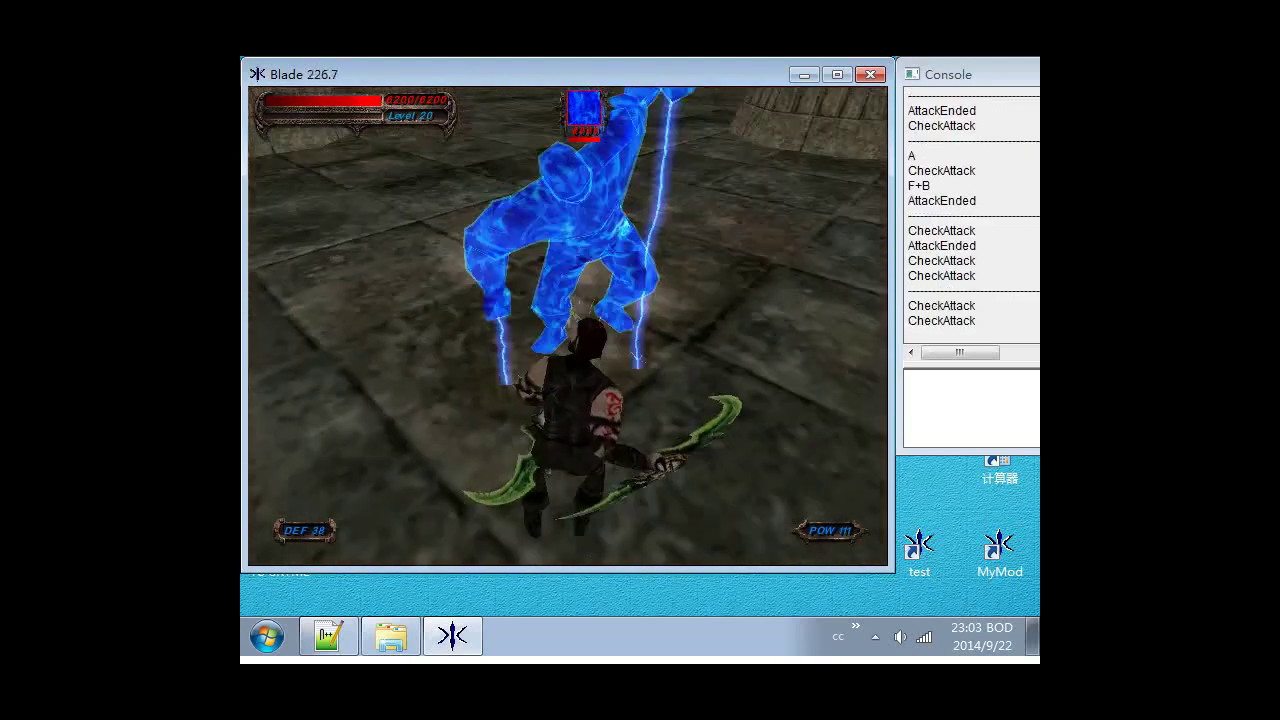
Fight the giant blue enemy with repeated directional attacks and combos of the dual warglaives.
key("ctrl")
key("ctrl")
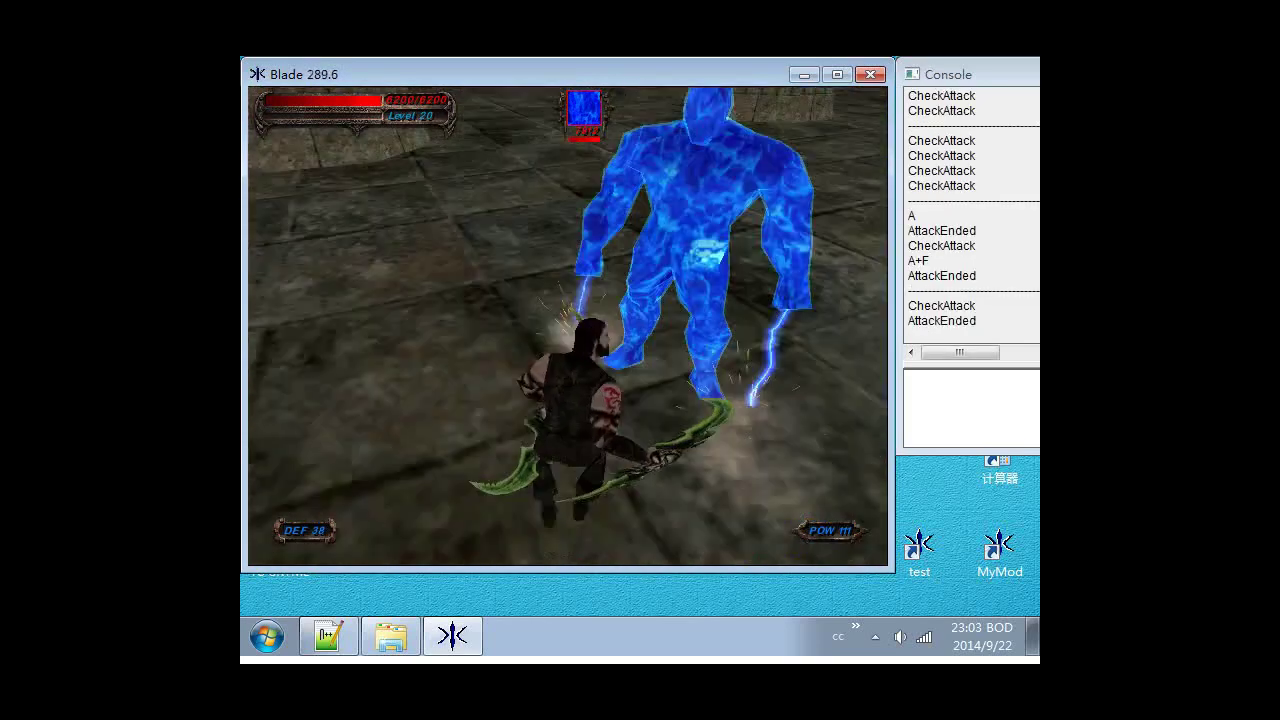
key("ctrl")
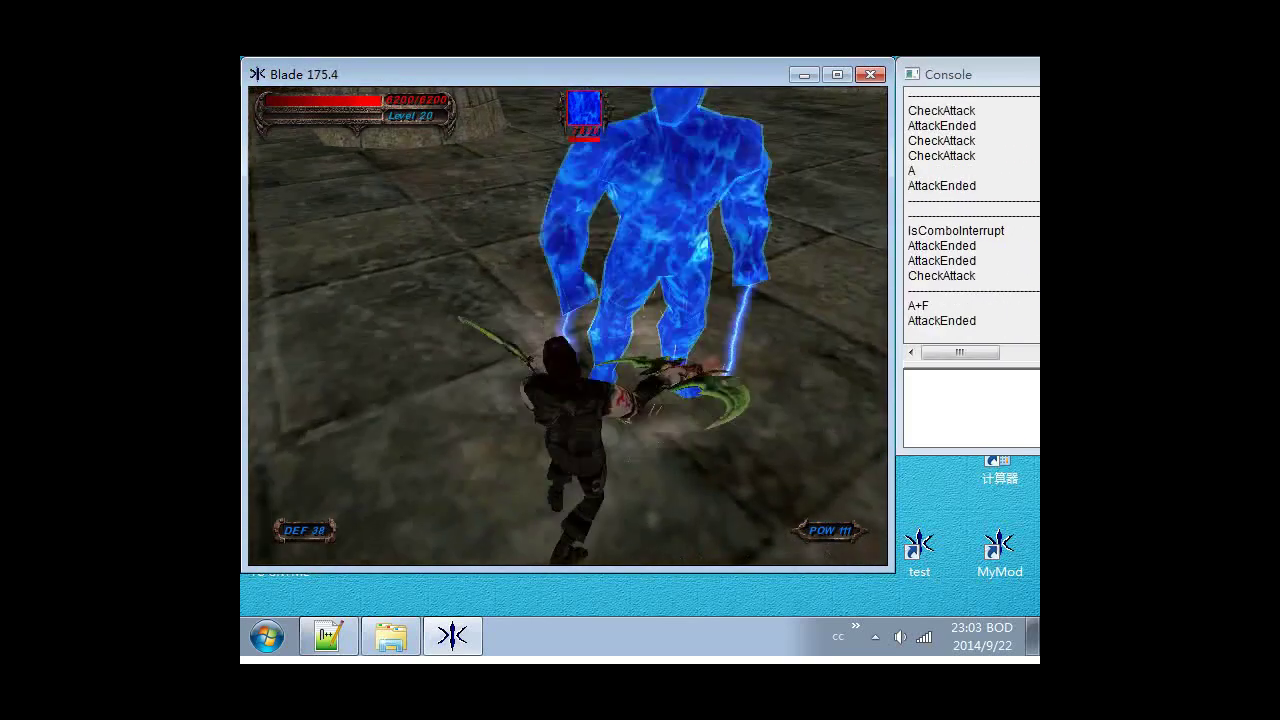
key("ctrl")
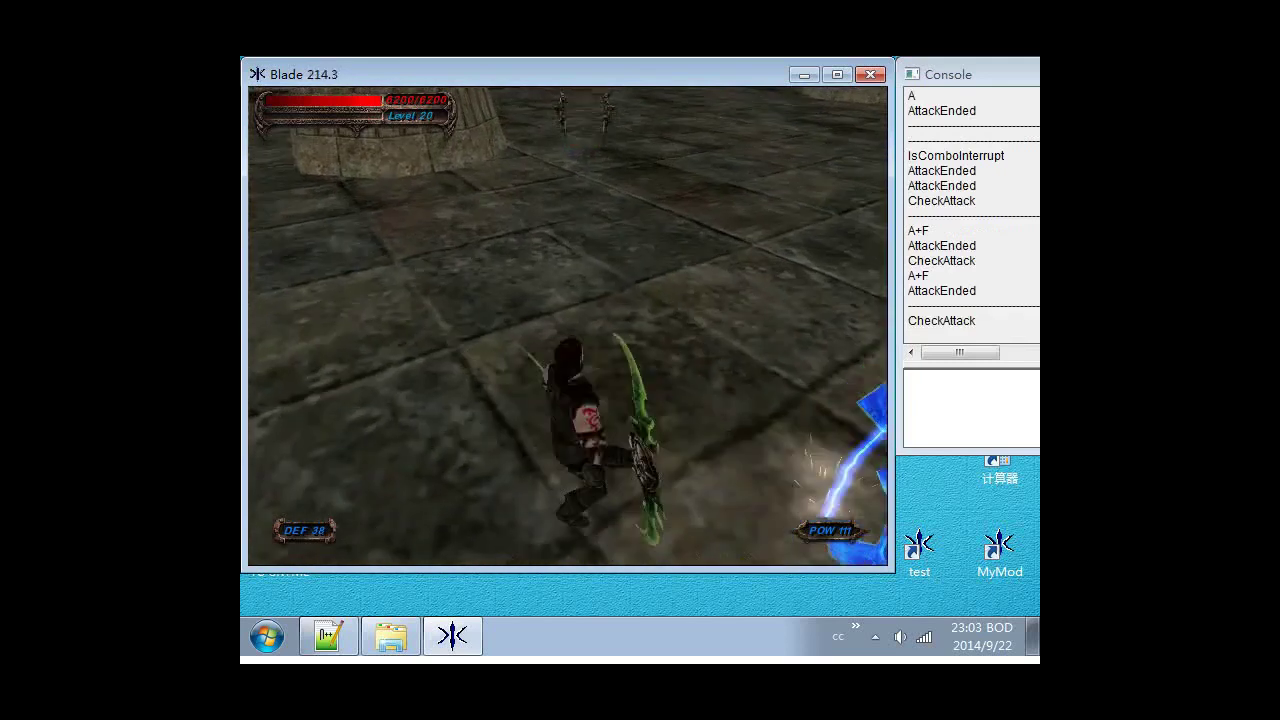
key("ctrl")
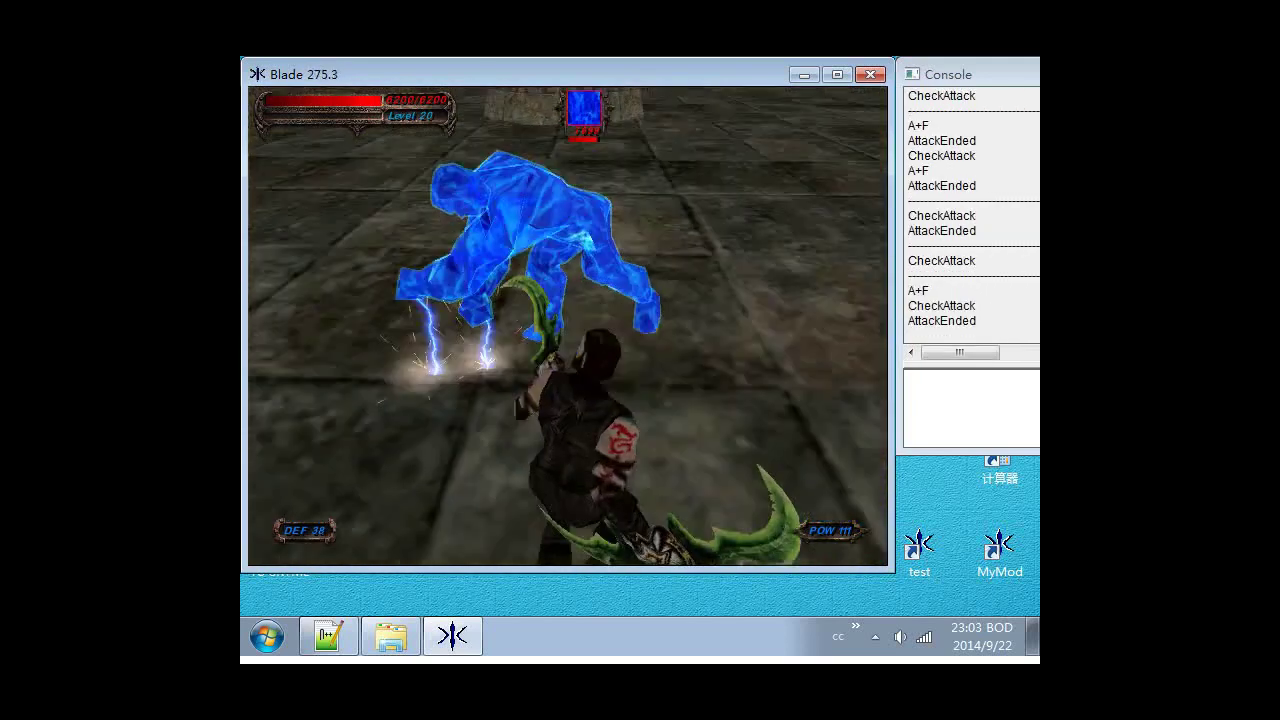
key("ctrl")
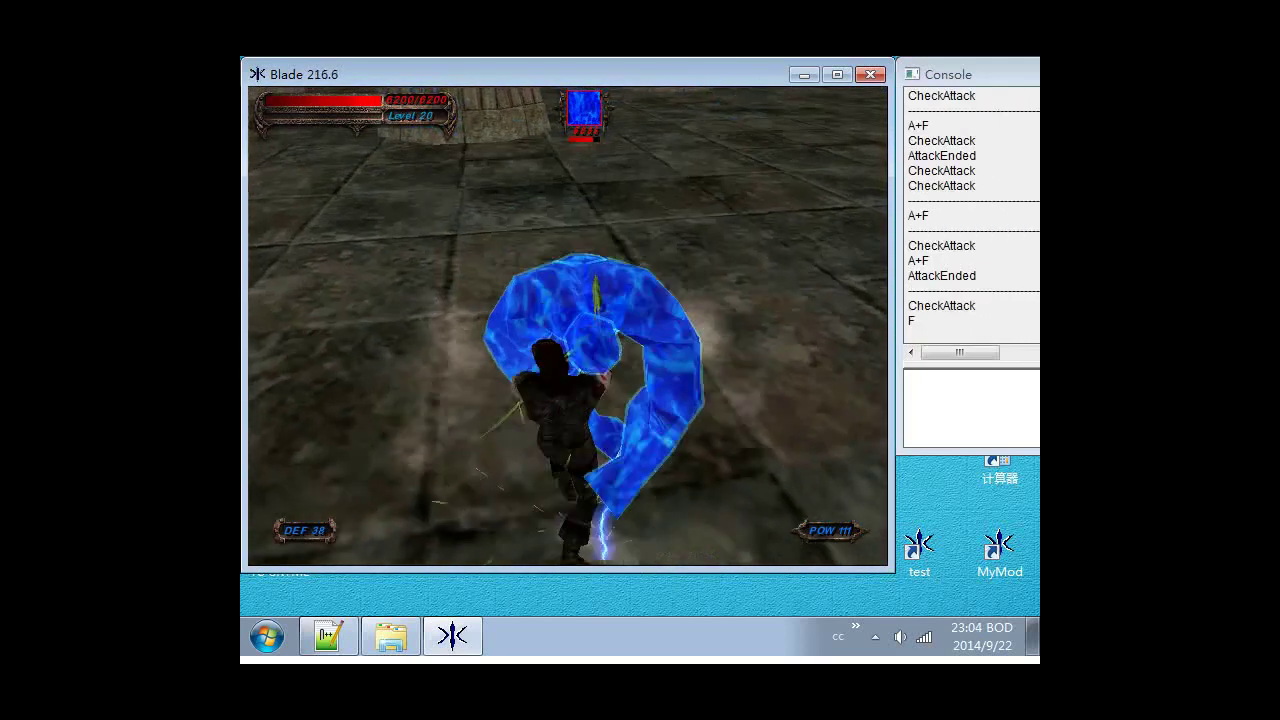
key("ctrl")
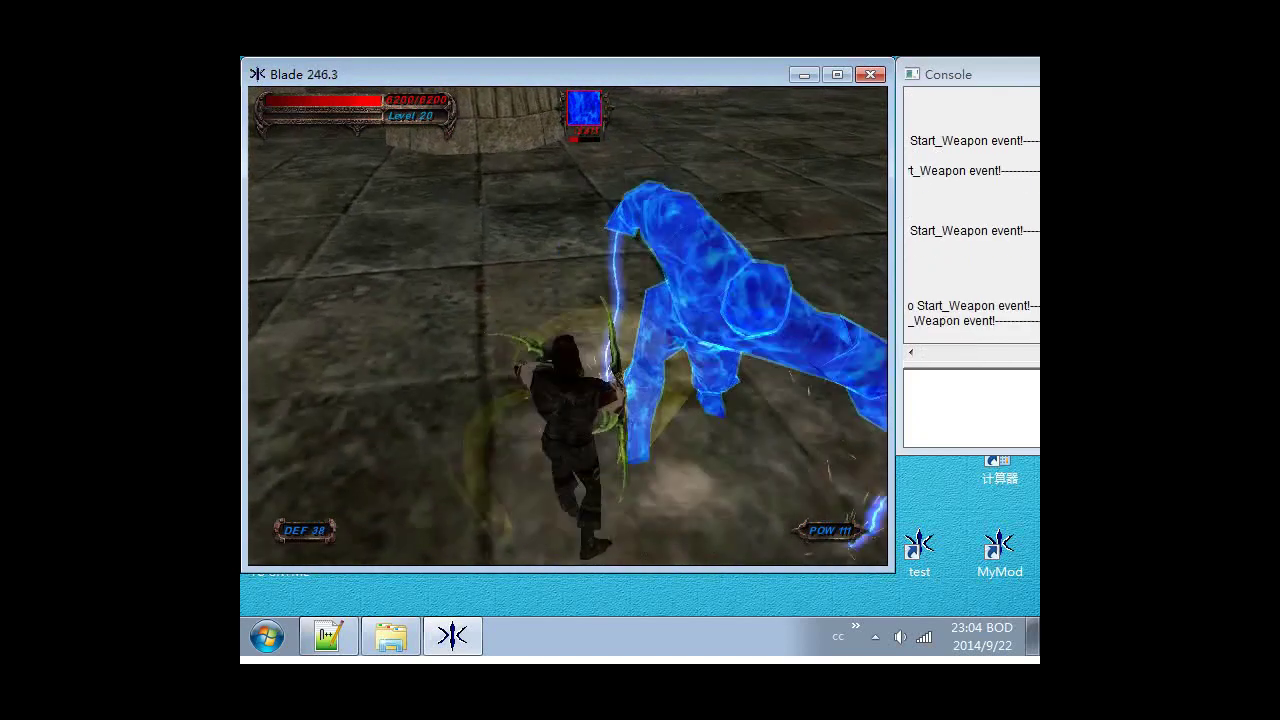
key("ctrl")
key("ctrl")
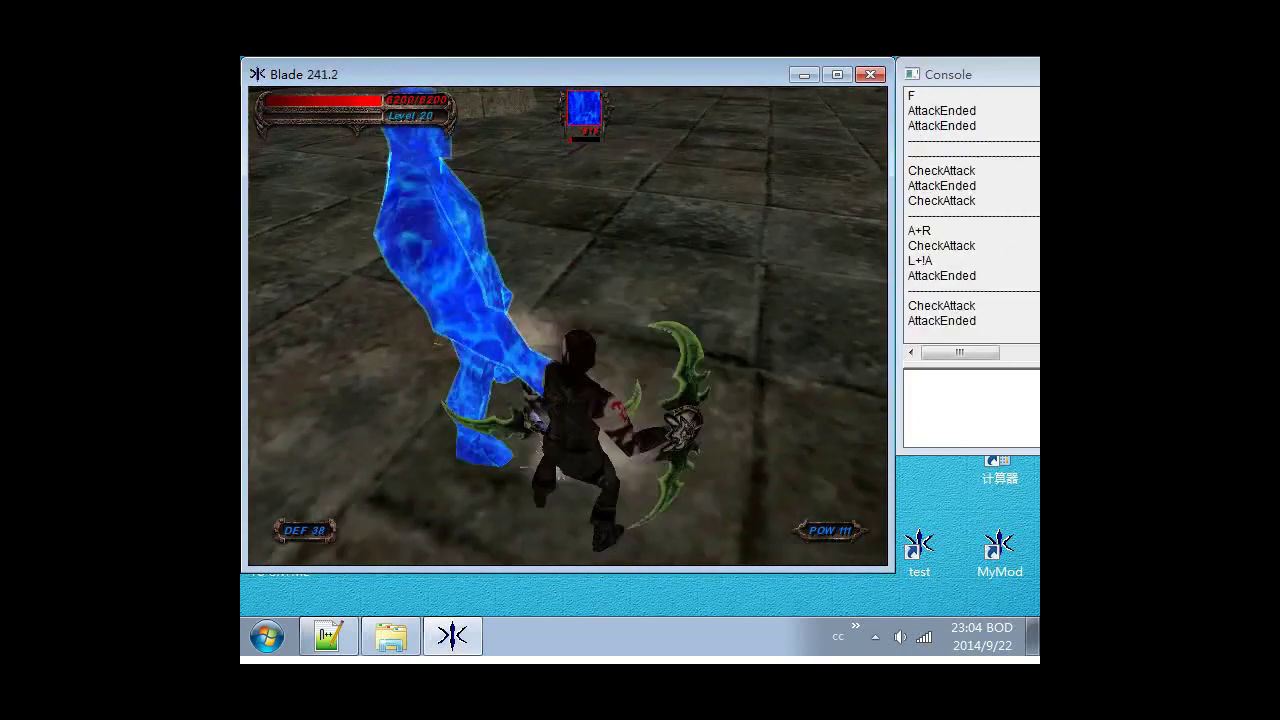
key("ctrl")
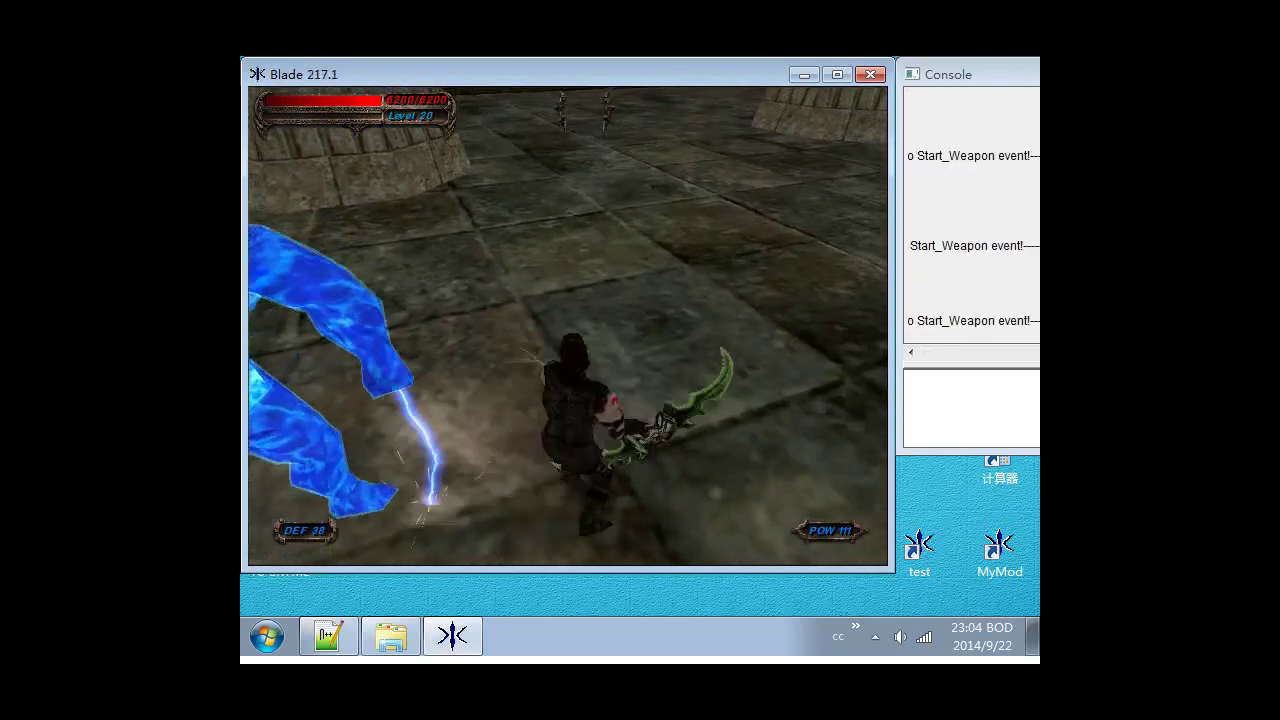
key("ctrl")
key("ctrl")
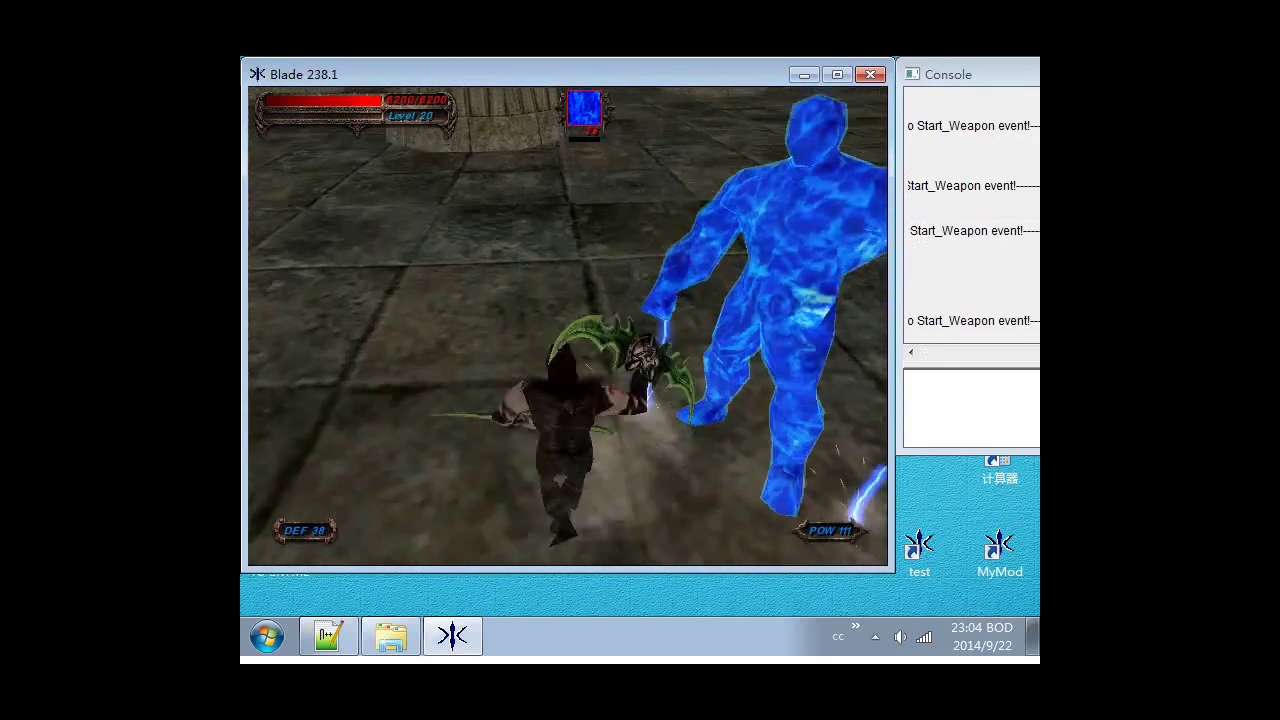
key("ctrl")
key("ctrl")
key("ctrl")
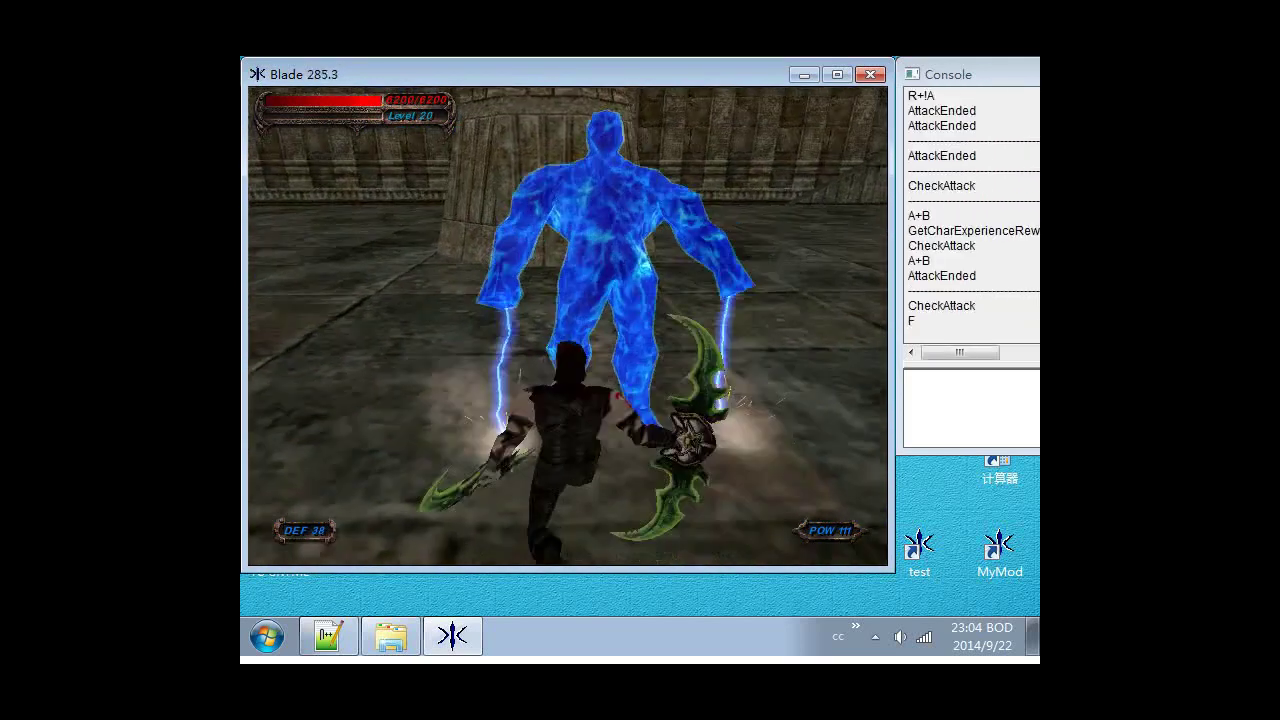